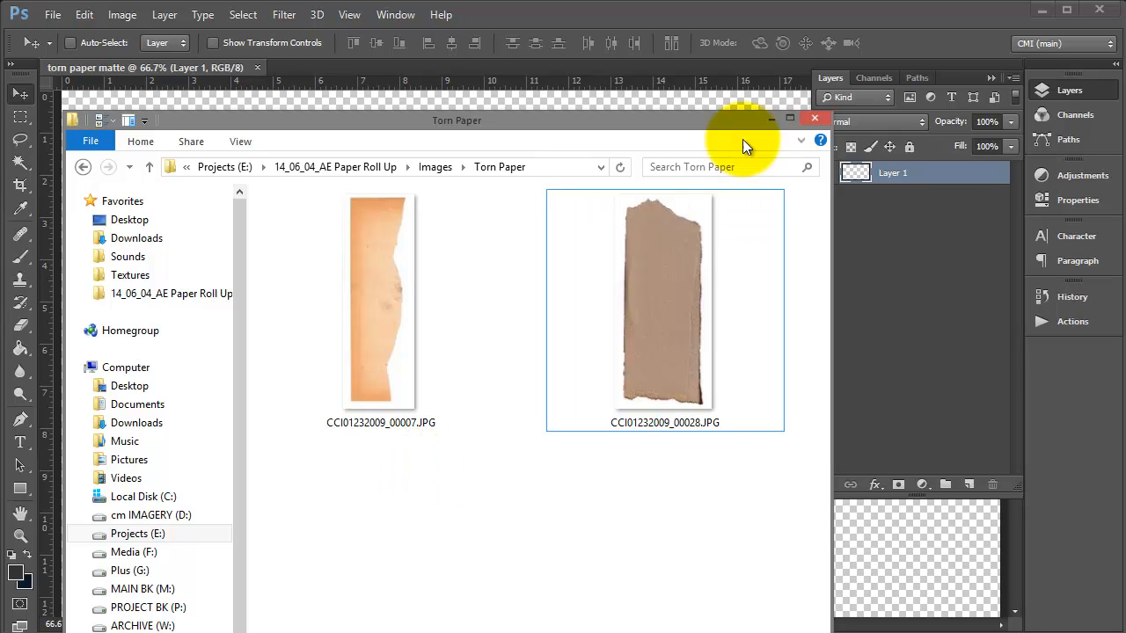
# Drag both torn paper scans onto the canvas and rotate the orange sheet -90° toward the bottom
pyautogui.moveTo(717, 494); pyautogui.dragTo(403, 97)
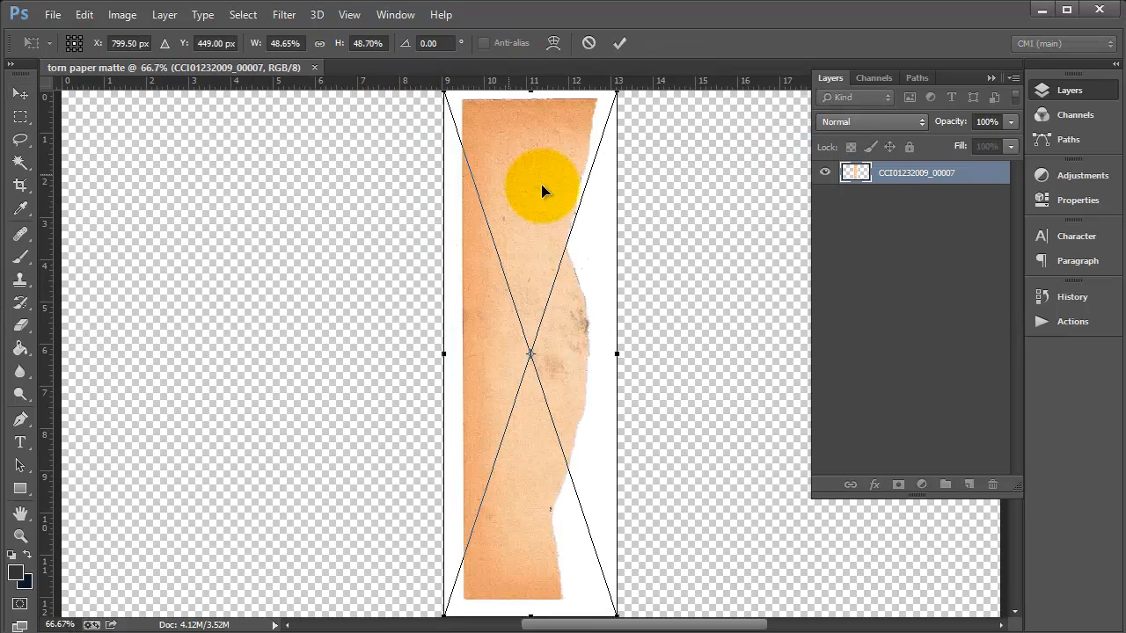
pyautogui.hotkey('ctrl', '-')
pyautogui.hotkey('ctrl', '-')
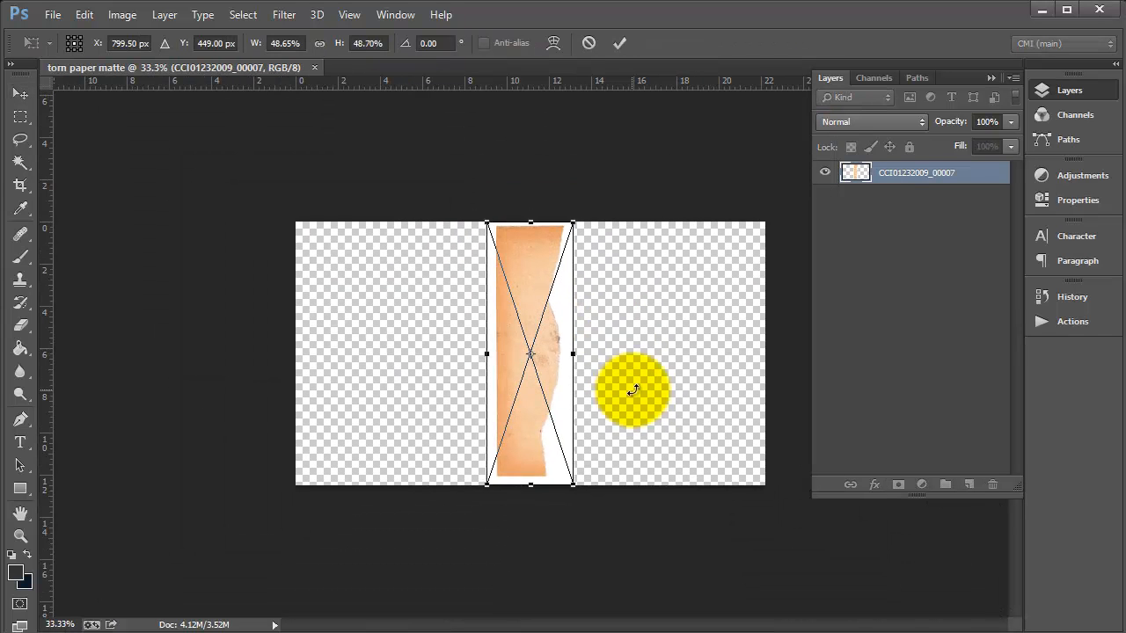
pyautogui.moveTo(587, 500); pyautogui.dragTo(764, 296)
pyautogui.moveTo(560, 384); pyautogui.dragTo(452, 489)
# Scale the orange sheet to about 94% and settle it along the canvas bottom
pyautogui.moveTo(550, 412); pyautogui.dragTo(767, 310)
pyautogui.moveTo(632, 456)
pyautogui.mouseDown()
pyautogui.moveTo(649, 442)
pyautogui.moveTo(650, 457)
pyautogui.mouseUp()
pyautogui.moveTo(773, 348); pyautogui.dragTo(786, 340)
pyautogui.moveTo(746, 374); pyautogui.dragTo(706, 438)
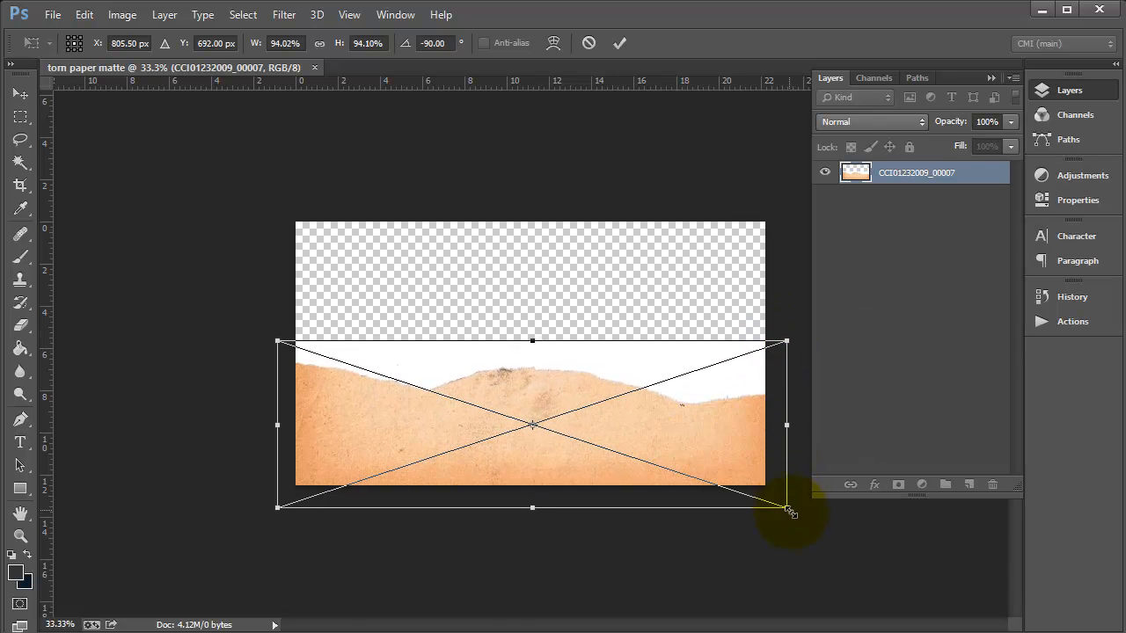
pyautogui.moveTo(792, 517); pyautogui.dragTo(787, 512)
pyautogui.moveTo(715, 436)
pyautogui.mouseDown()
pyautogui.moveTo(724, 445)
pyautogui.moveTo(716, 439)
pyautogui.mouseUp()
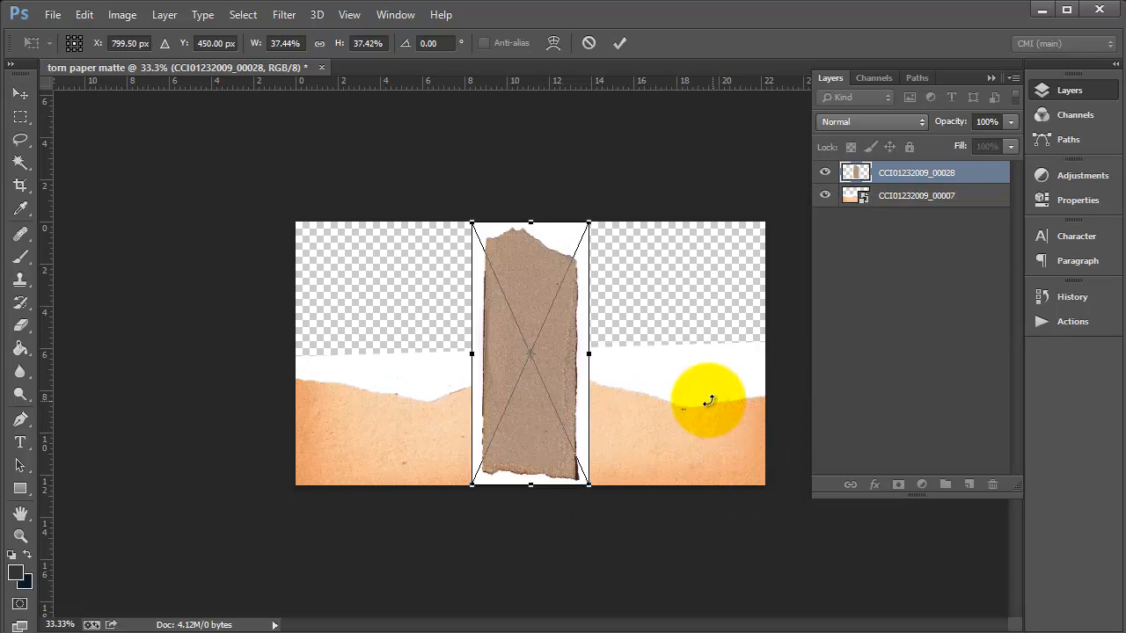
# Rotate the brown 00028 strip 90°, scale it to about 83%, and fit it across the canvas top
pyautogui.moveTo(607, 217); pyautogui.dragTo(842, 114)
pyautogui.moveTo(726, 326); pyautogui.dragTo(594, 256)
pyautogui.moveTo(264, 345); pyautogui.dragTo(207, 367)
pyautogui.moveTo(517, 290); pyautogui.dragTo(574, 253)
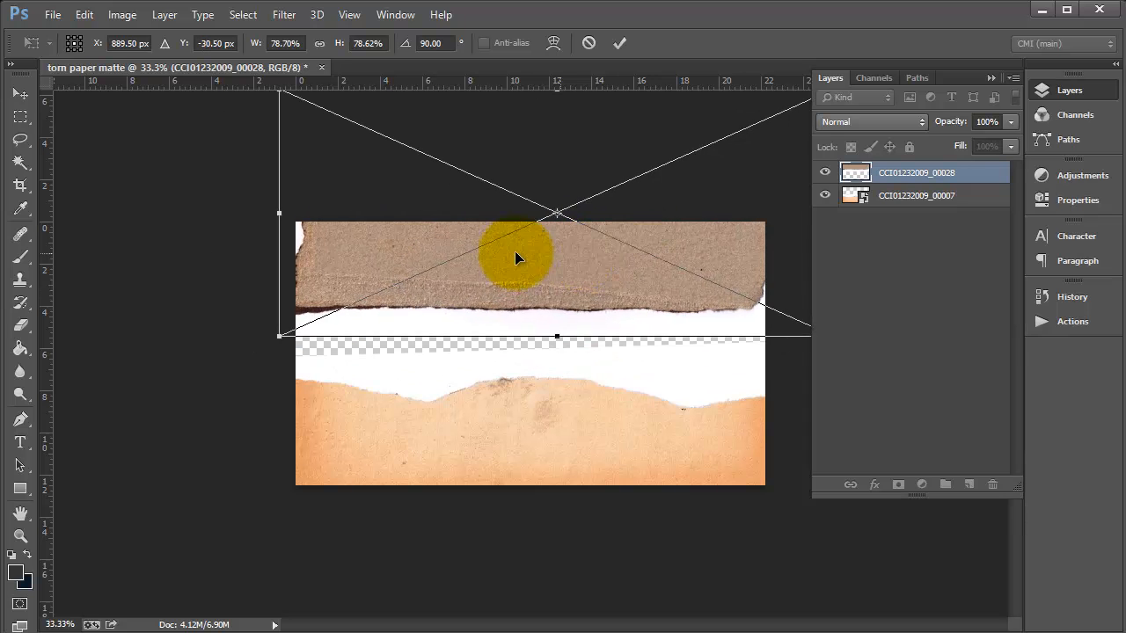
pyautogui.moveTo(282, 335); pyautogui.dragTo(248, 352)
pyautogui.moveTo(548, 281); pyautogui.dragTo(560, 262)
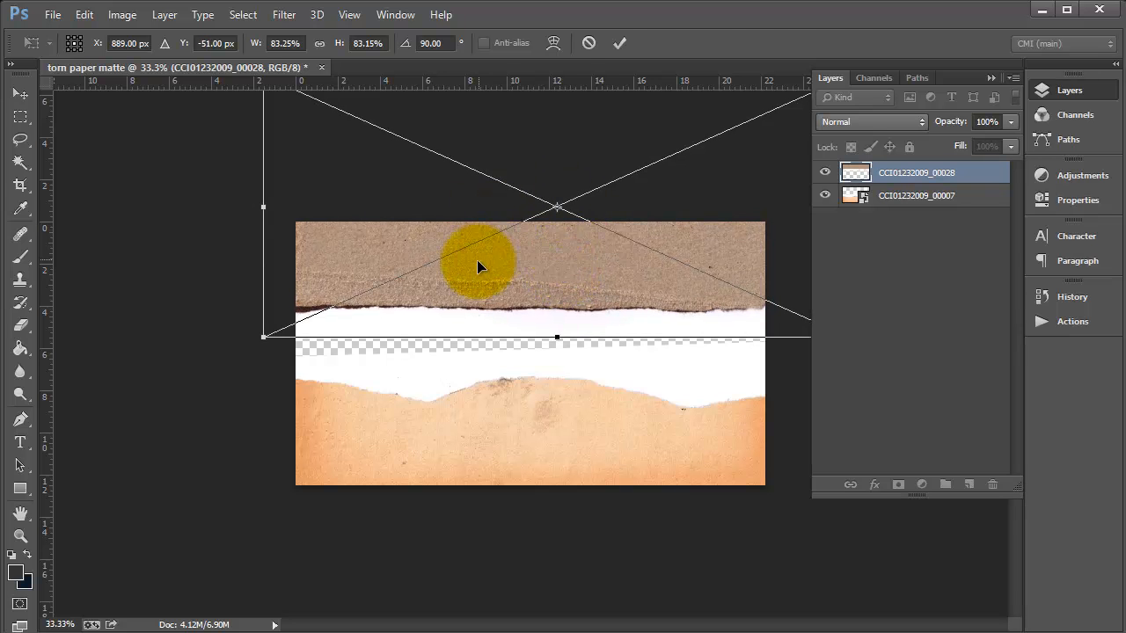
pyautogui.press('Return')
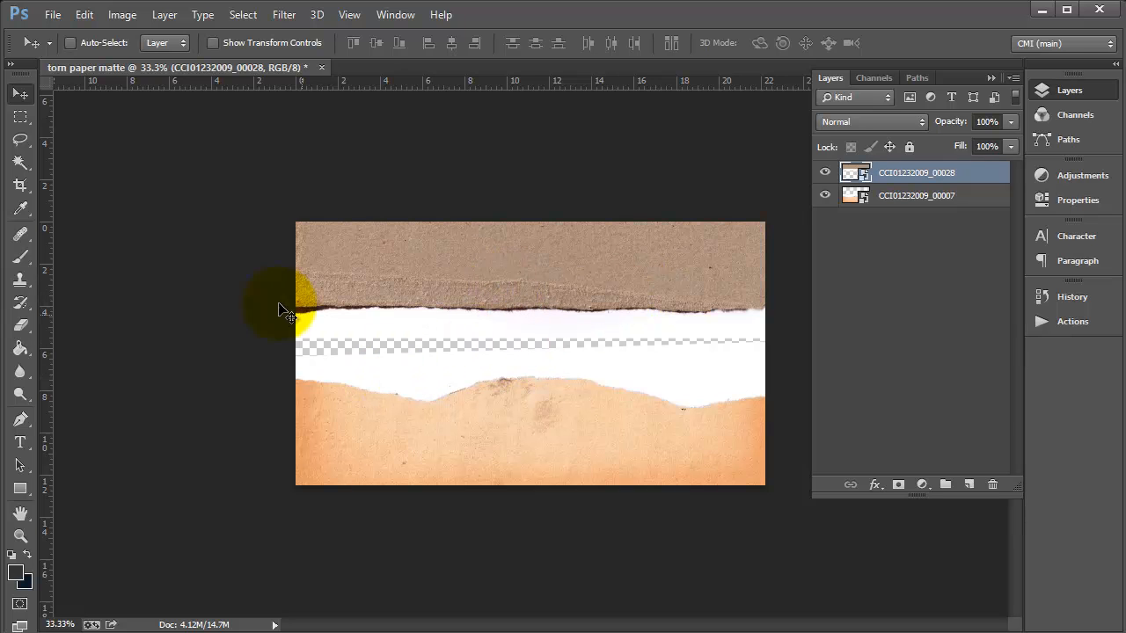
# Magic Wand the white strip on the brown layer, add a layer mask, and invert it
pyautogui.click(22, 165)
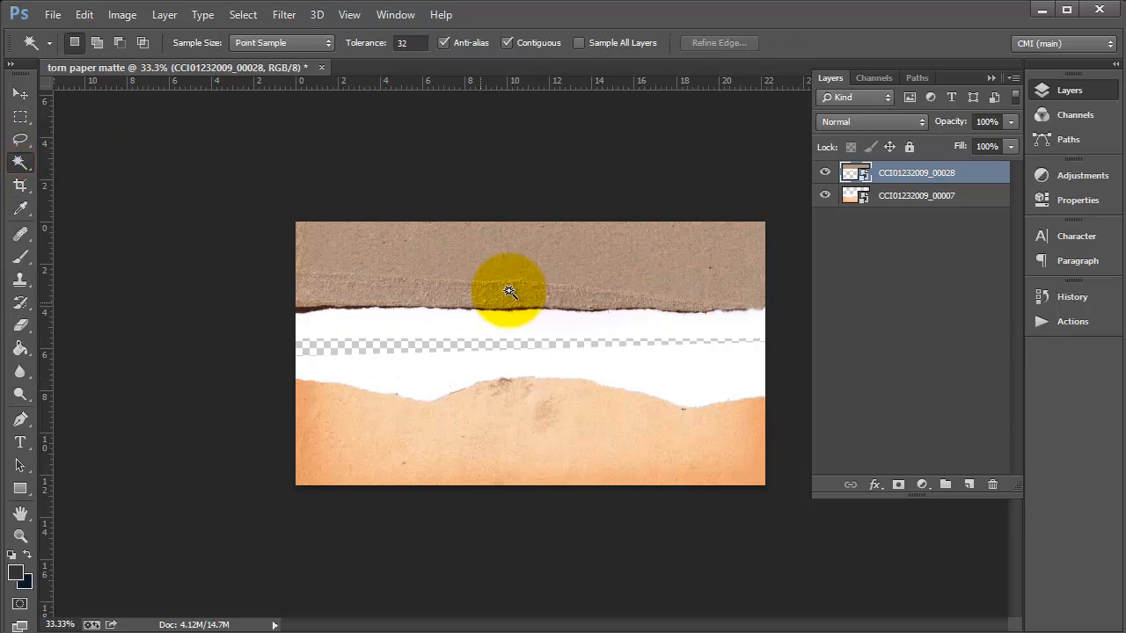
pyautogui.click(483, 334)
pyautogui.click(898, 485)
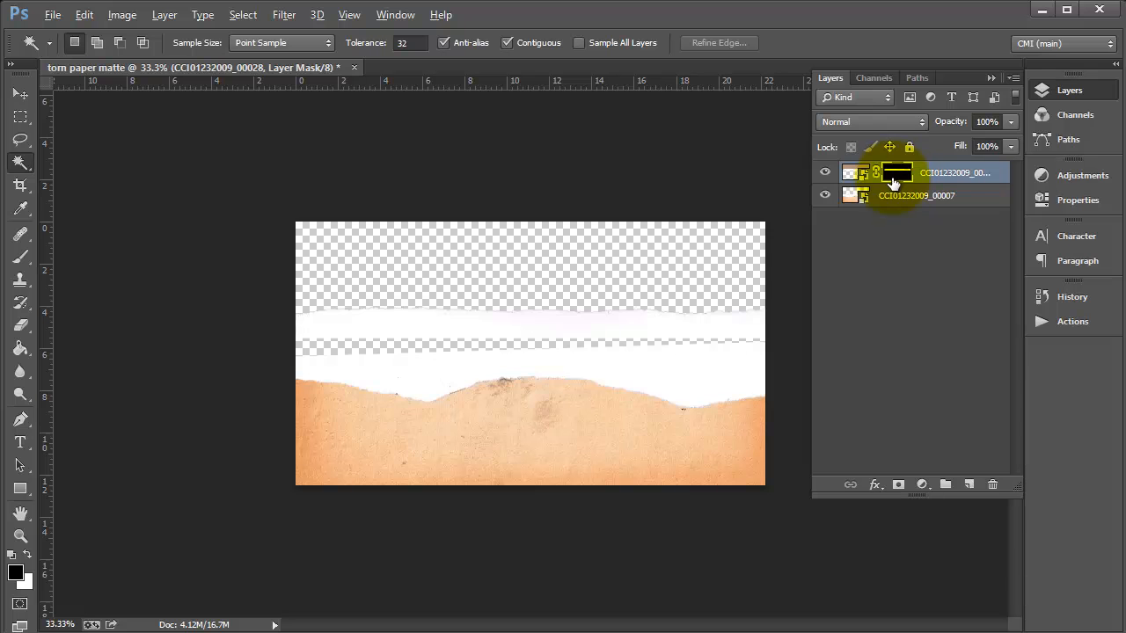
pyautogui.keyDown('alt'); pyautogui.click(897, 175); pyautogui.keyUp('alt')
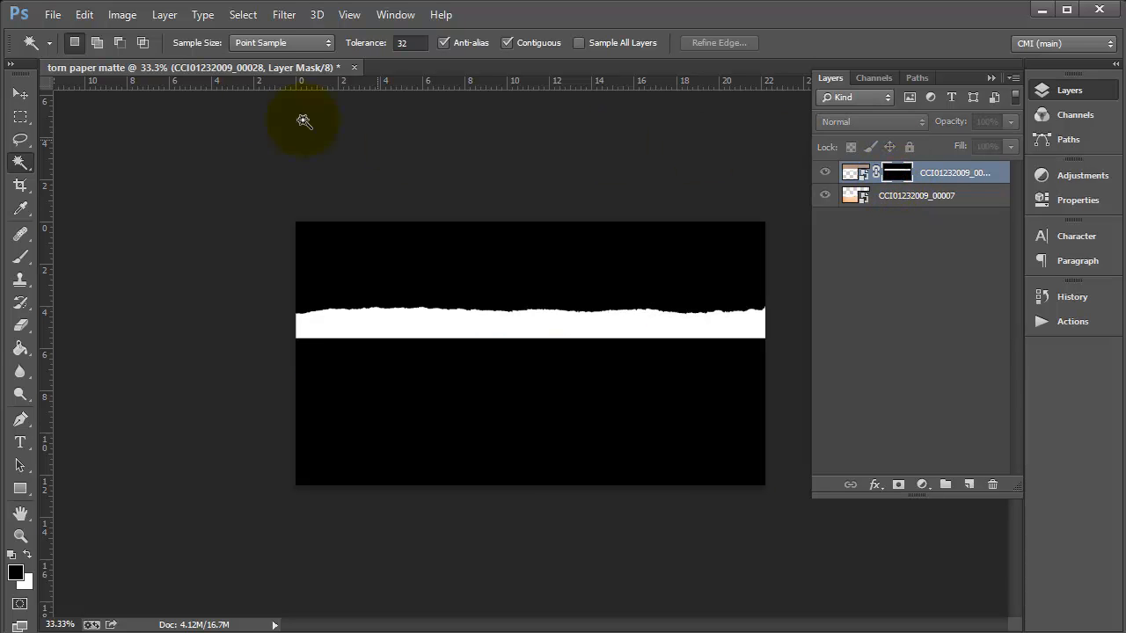
pyautogui.click(120, 16)
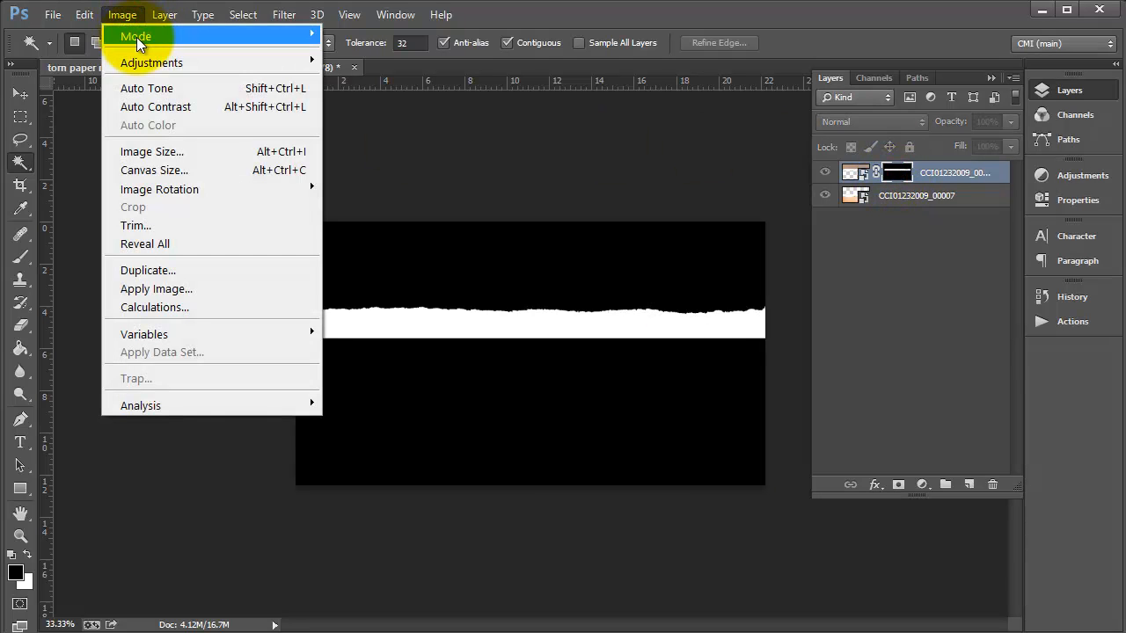
pyautogui.moveTo(148, 58)
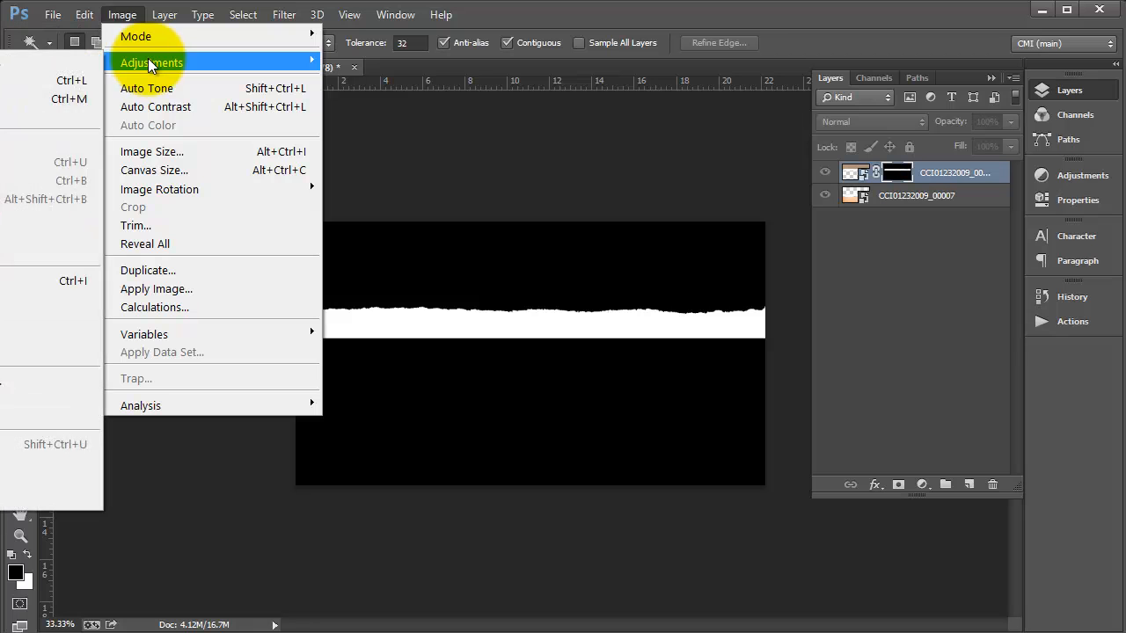
pyautogui.click(58, 280)
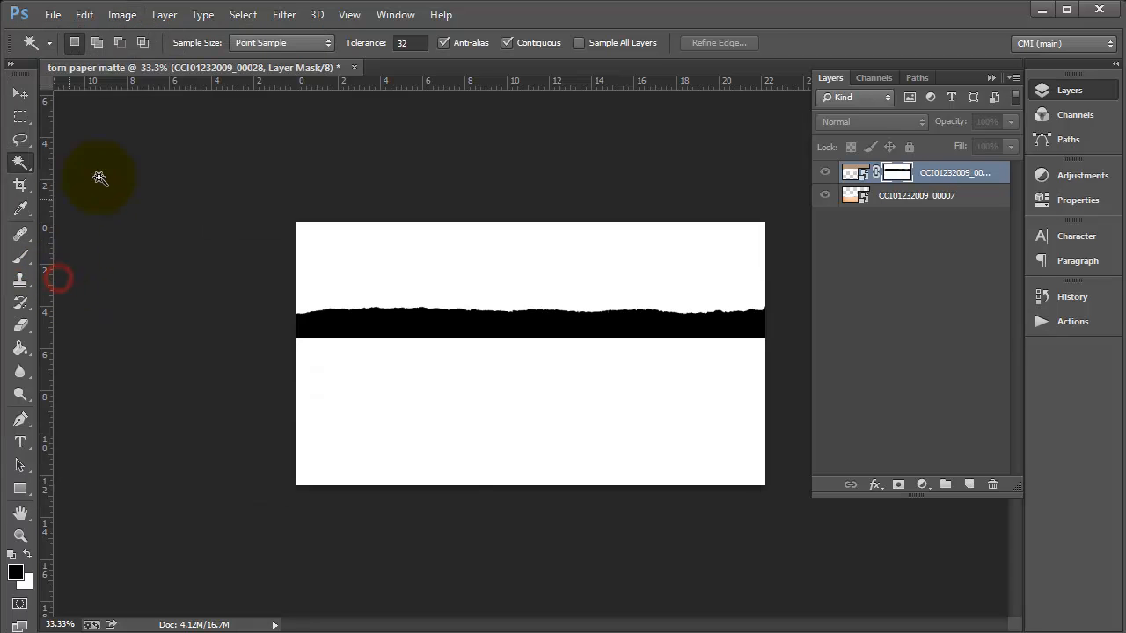
pyautogui.click(854, 172)
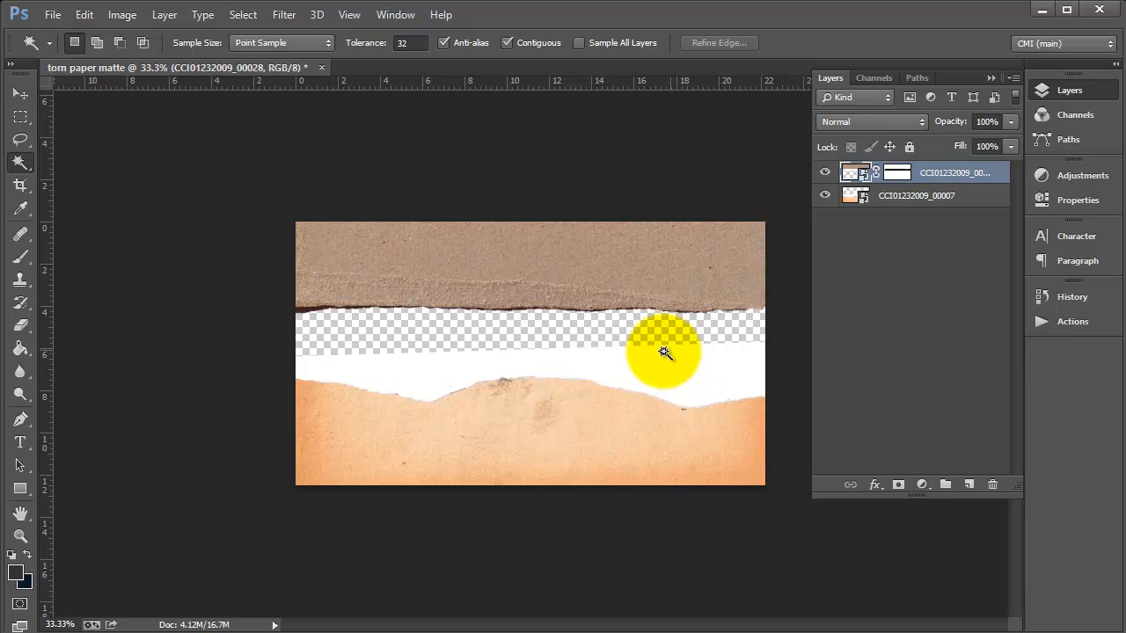
# On layer 00007, select the white border, inverse the selection, and add a layer mask
pyautogui.click(930, 196)
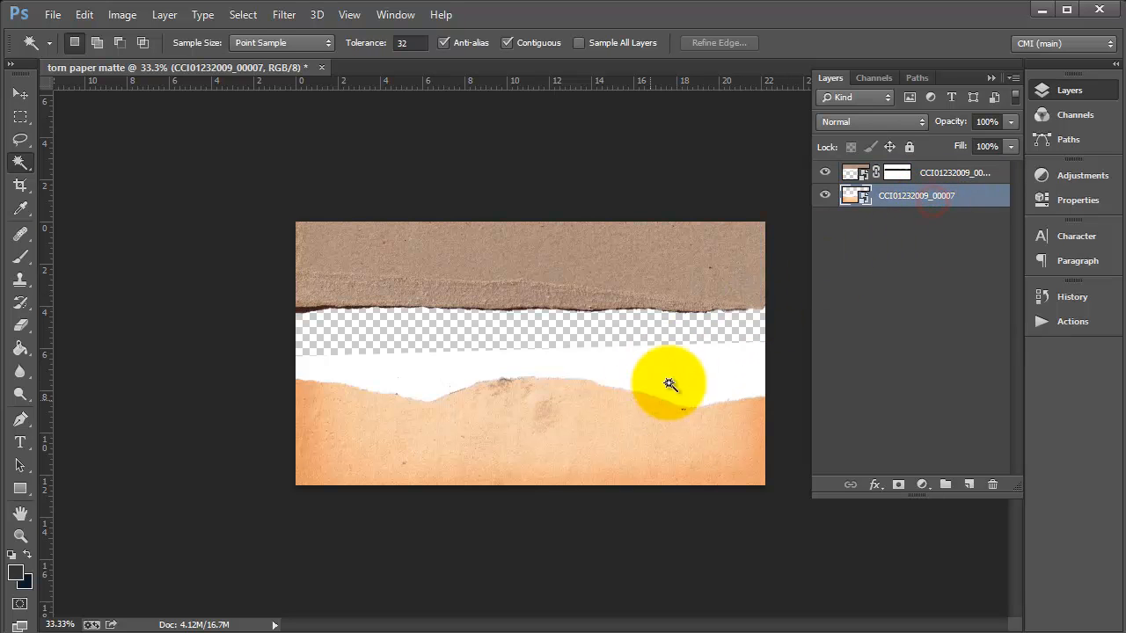
pyautogui.click(692, 372)
pyautogui.click(243, 16)
pyautogui.click(260, 91)
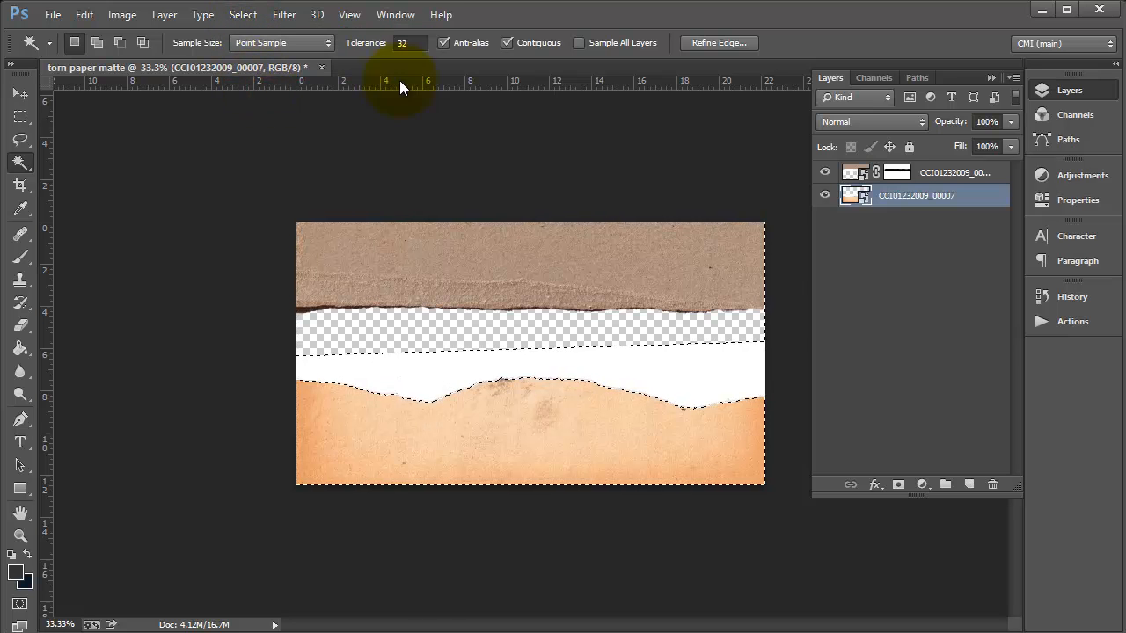
pyautogui.click(898, 484)
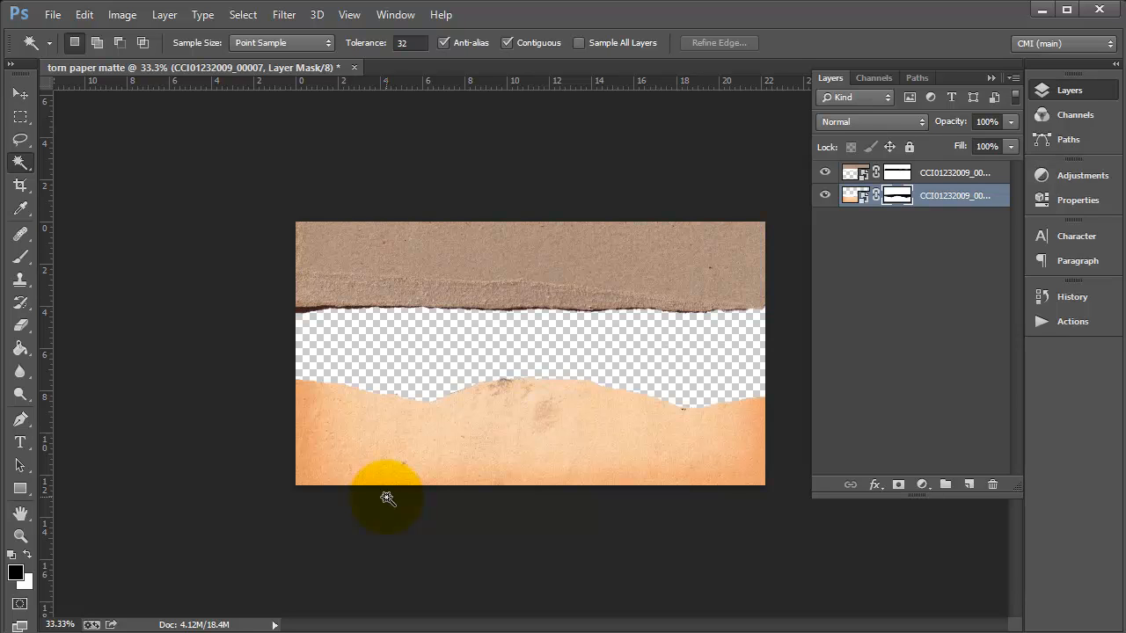
# Save the document over torn paper matte.psd, confirming the replacement
pyautogui.click(52, 14)
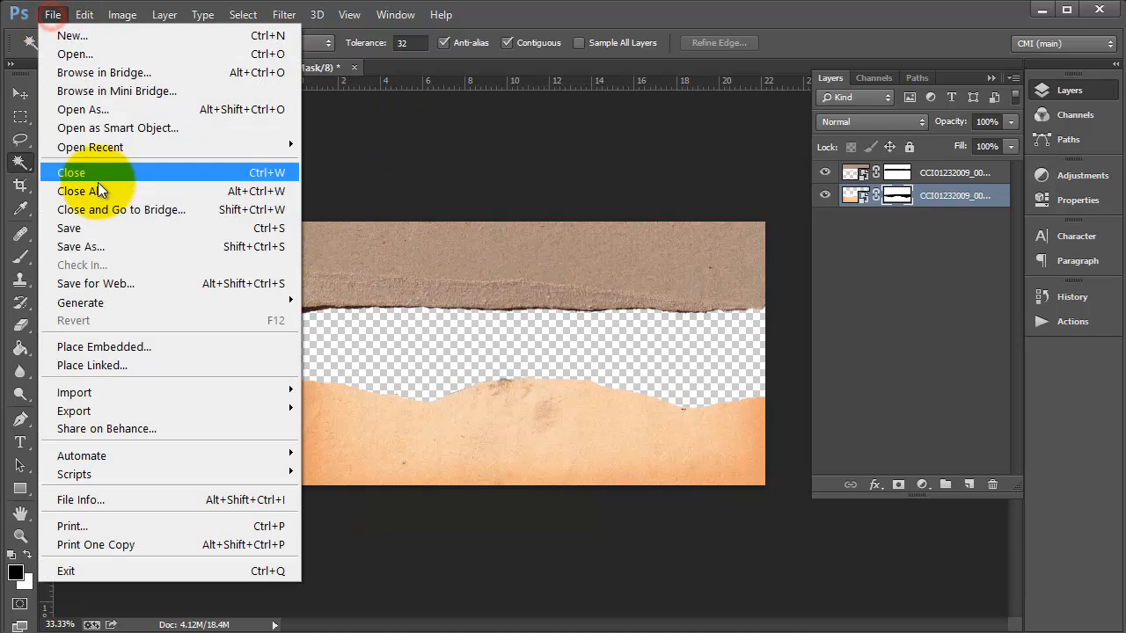
pyautogui.click(108, 228)
pyautogui.click(401, 187)
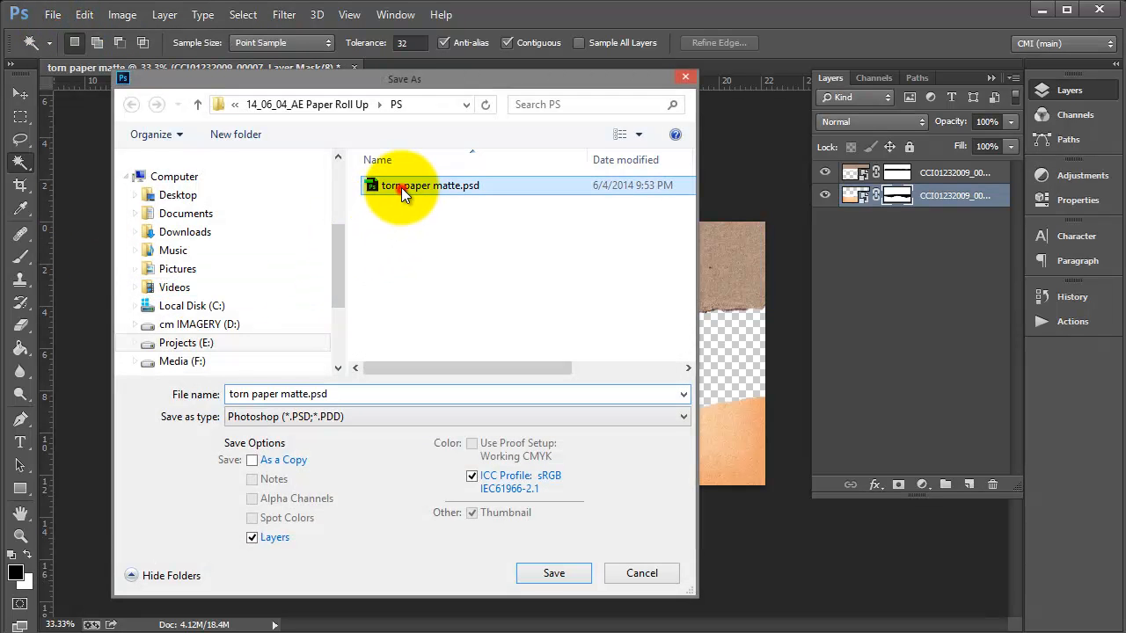
pyautogui.click(553, 573)
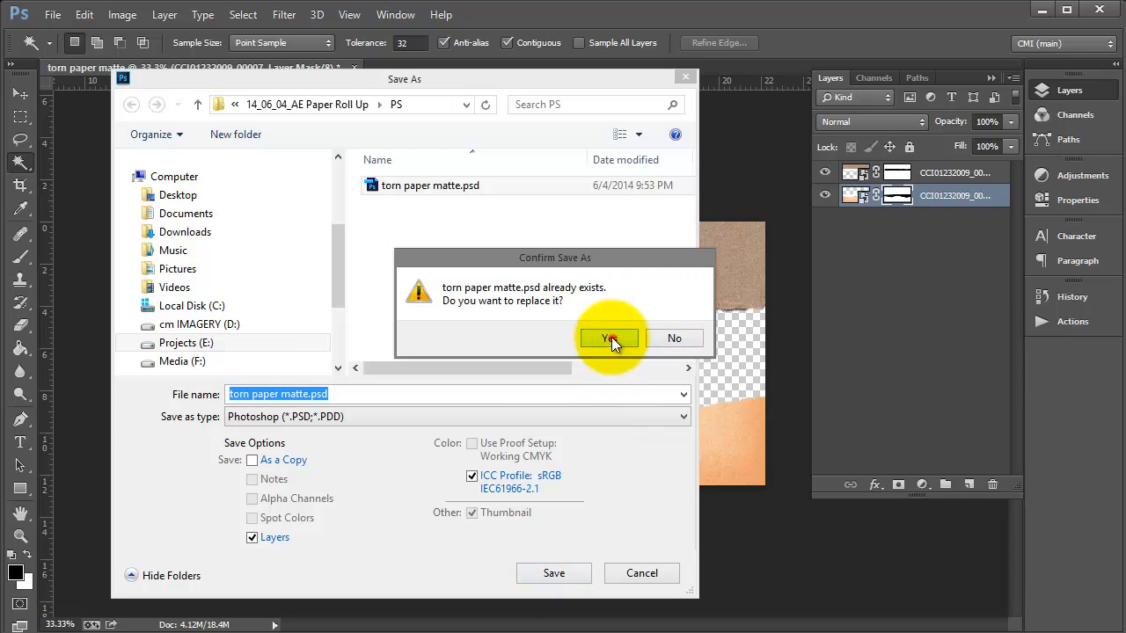
pyautogui.click(613, 338)
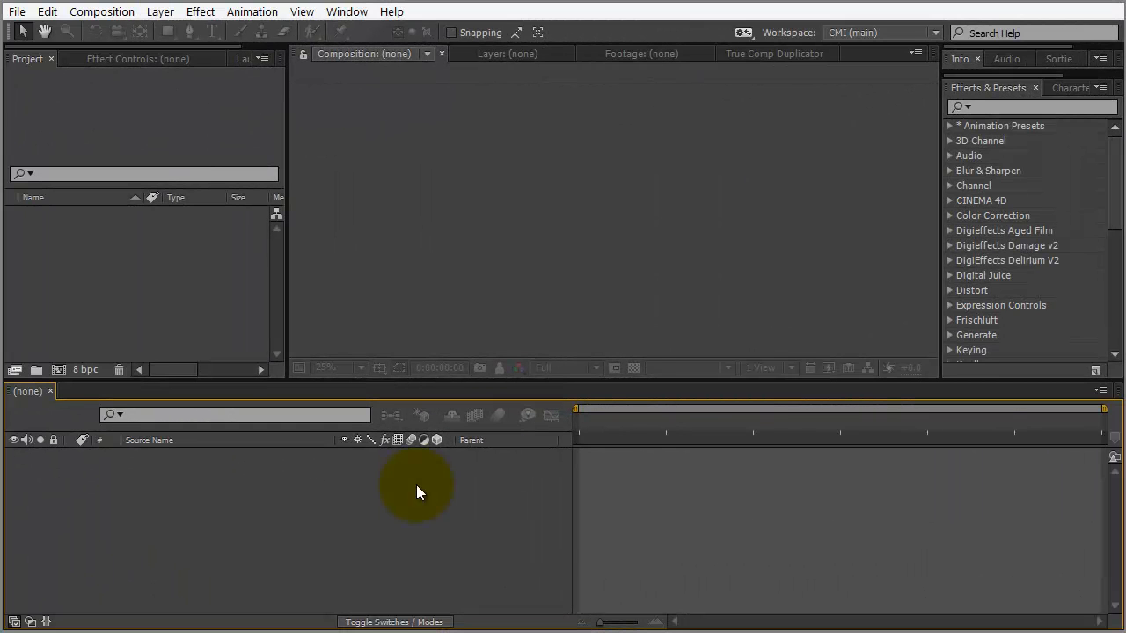
# Create composition 'outside paper' with width 1600, height 900, and frame rate 30
pyautogui.hotkey('ctrl', 'n')
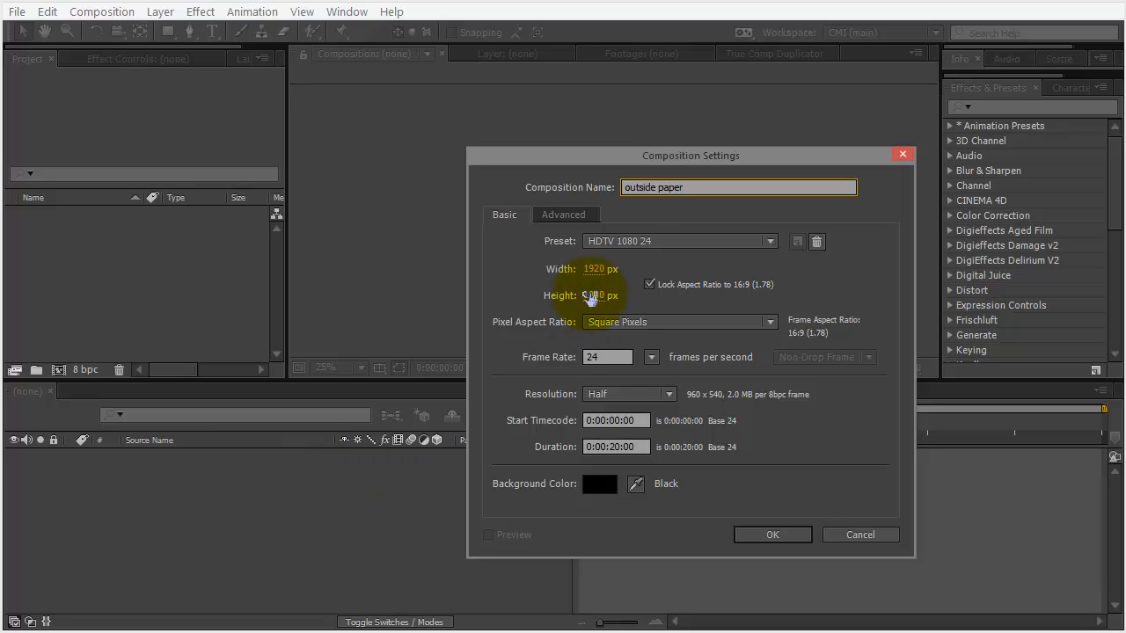
pyautogui.click(595, 270)
pyautogui.write('1600')
pyautogui.press('Tab')
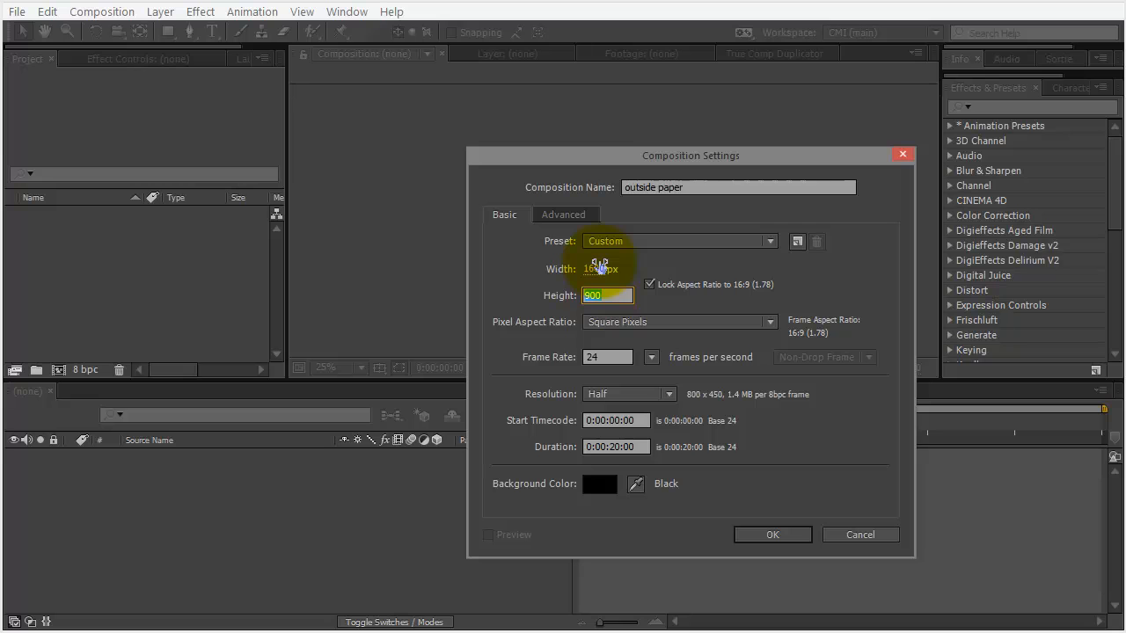
pyautogui.click(671, 302)
pyautogui.click(609, 357)
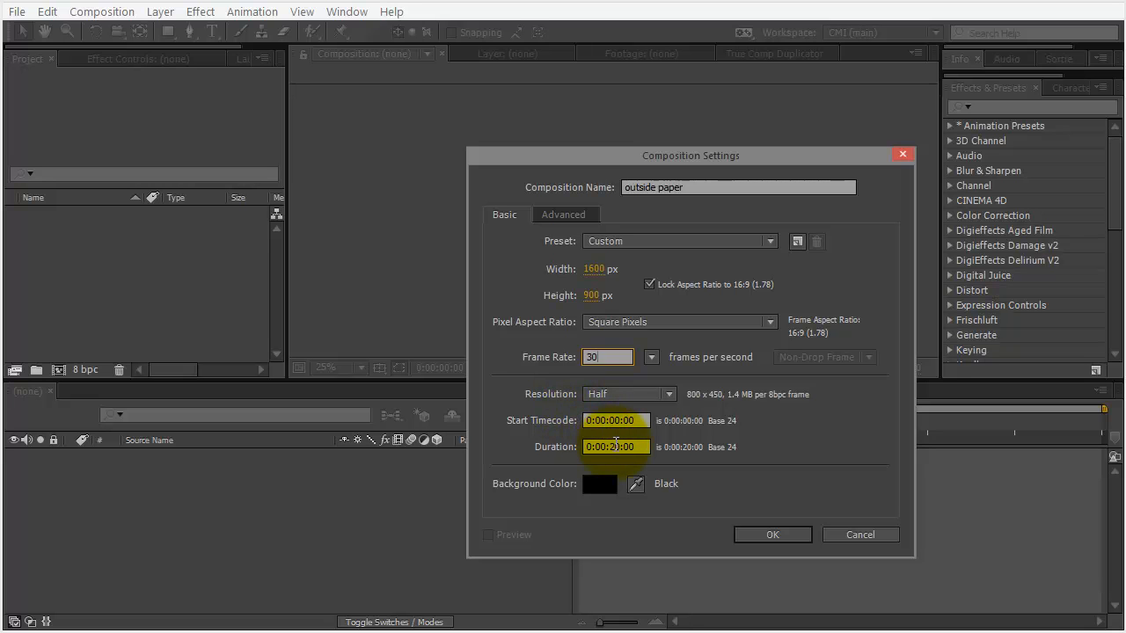
pyautogui.click(762, 536)
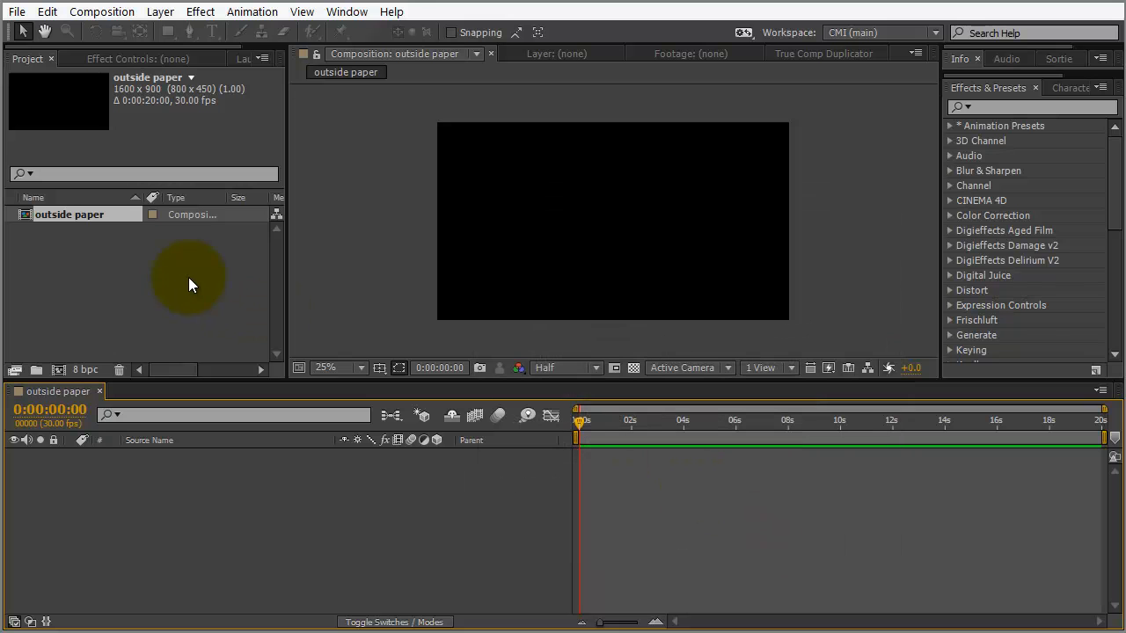
# Import torn paper matte.psd from the Projects (E:) PS folder as merged footage
pyautogui.doubleClick(113, 264)
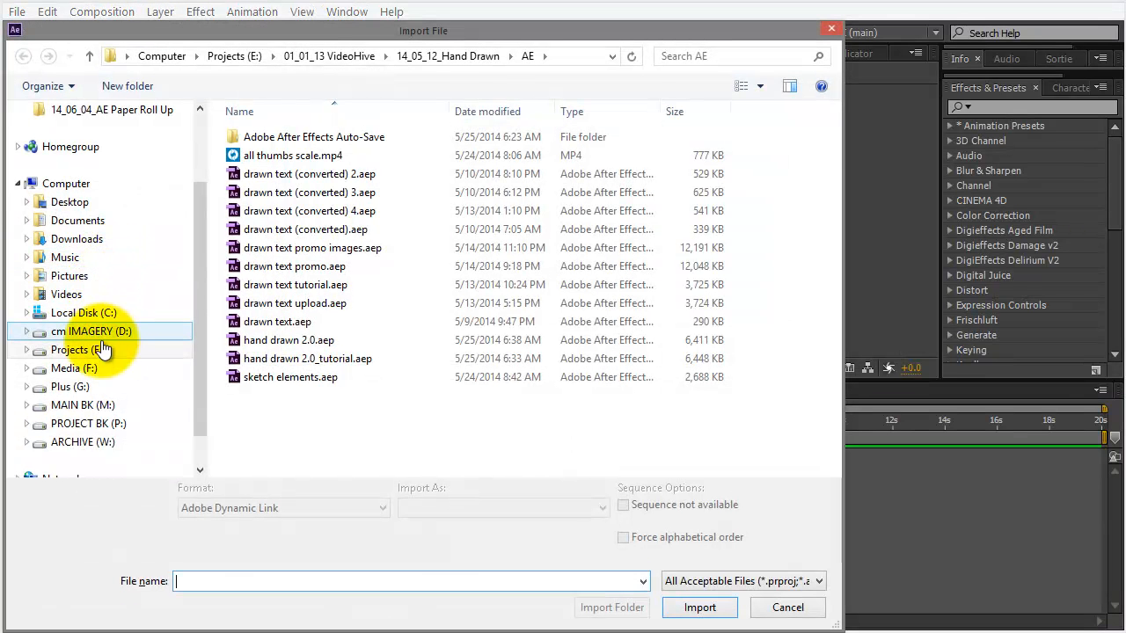
pyautogui.click(80, 350)
pyautogui.doubleClick(236, 302)
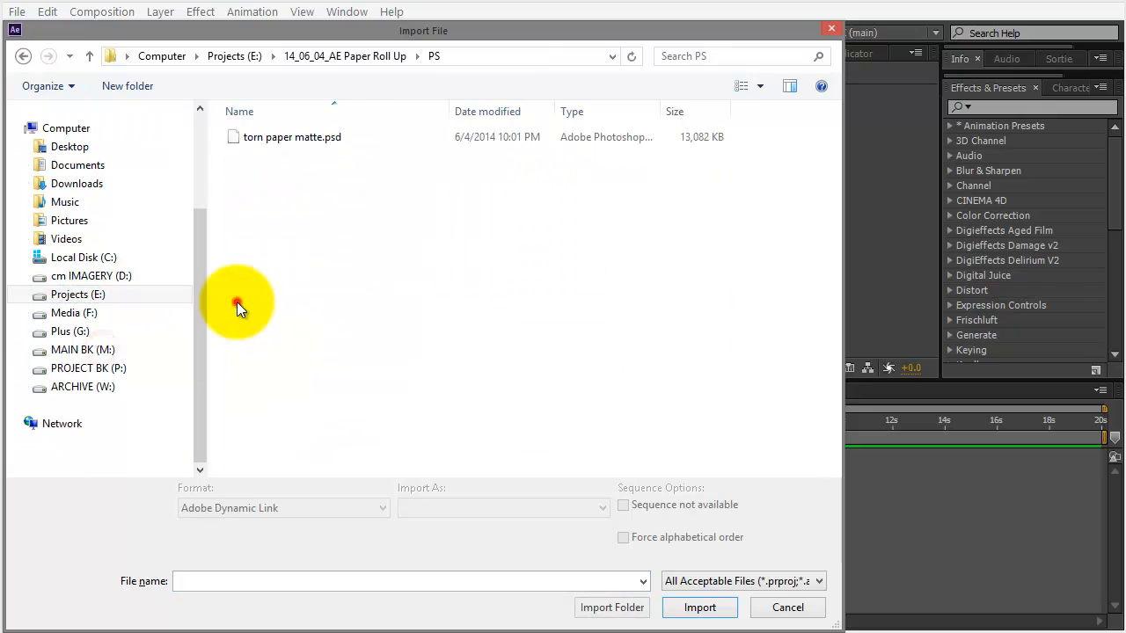
pyautogui.click(277, 138)
pyautogui.click(688, 595)
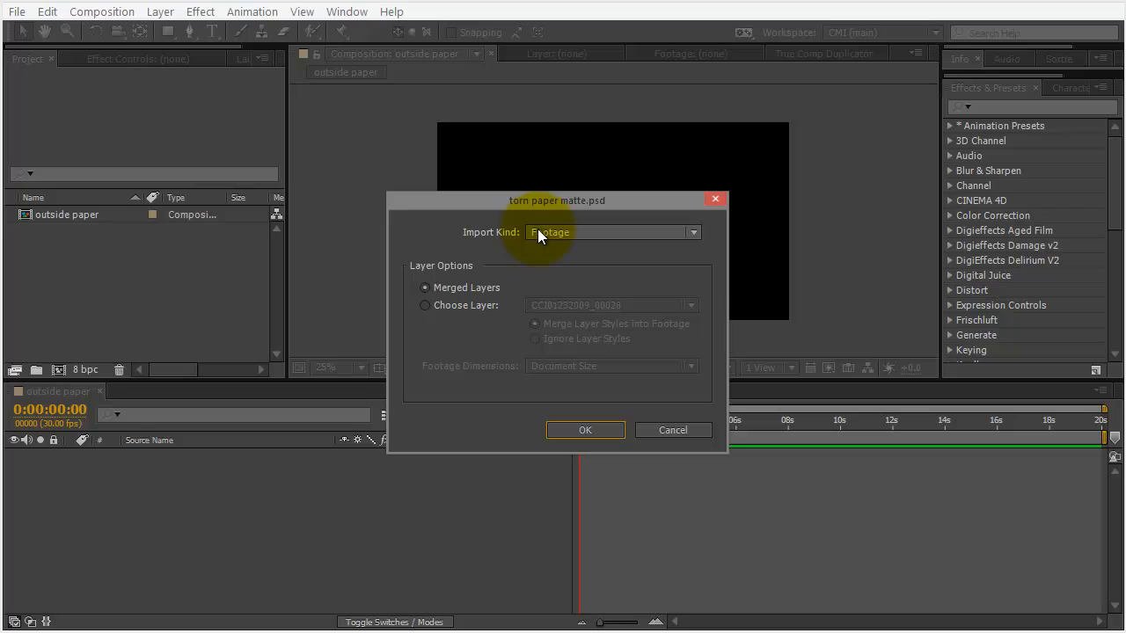
pyautogui.click(587, 429)
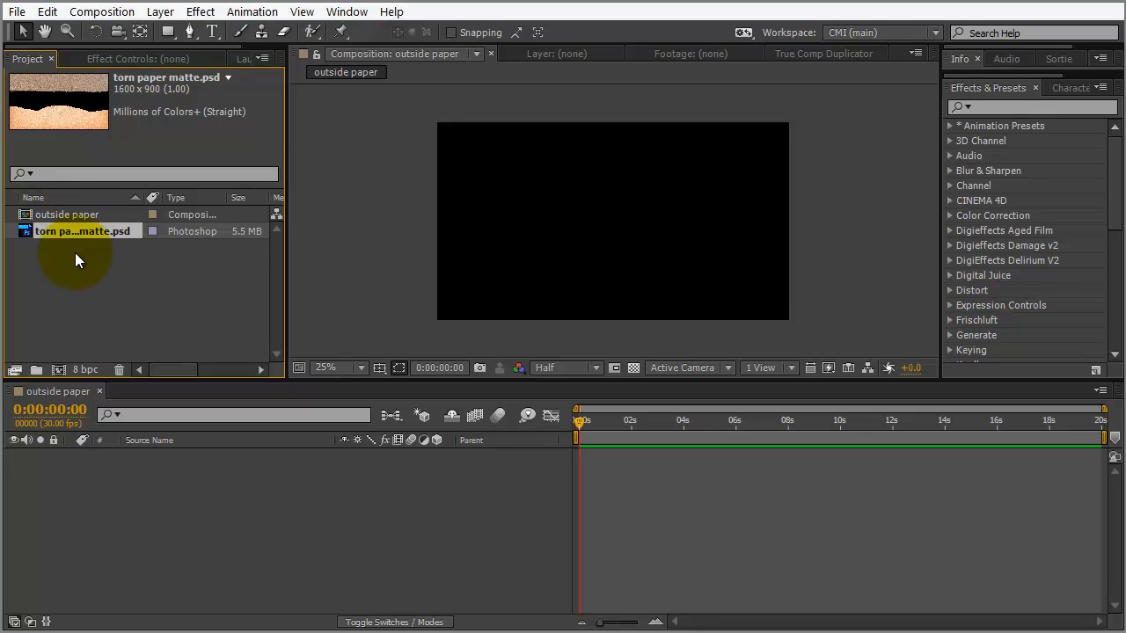
# Drag torn paper matte.psd into the outside paper timeline as layer 1
pyautogui.click(68, 210)
pyautogui.click(77, 231)
pyautogui.moveTo(86, 232); pyautogui.dragTo(147, 481)
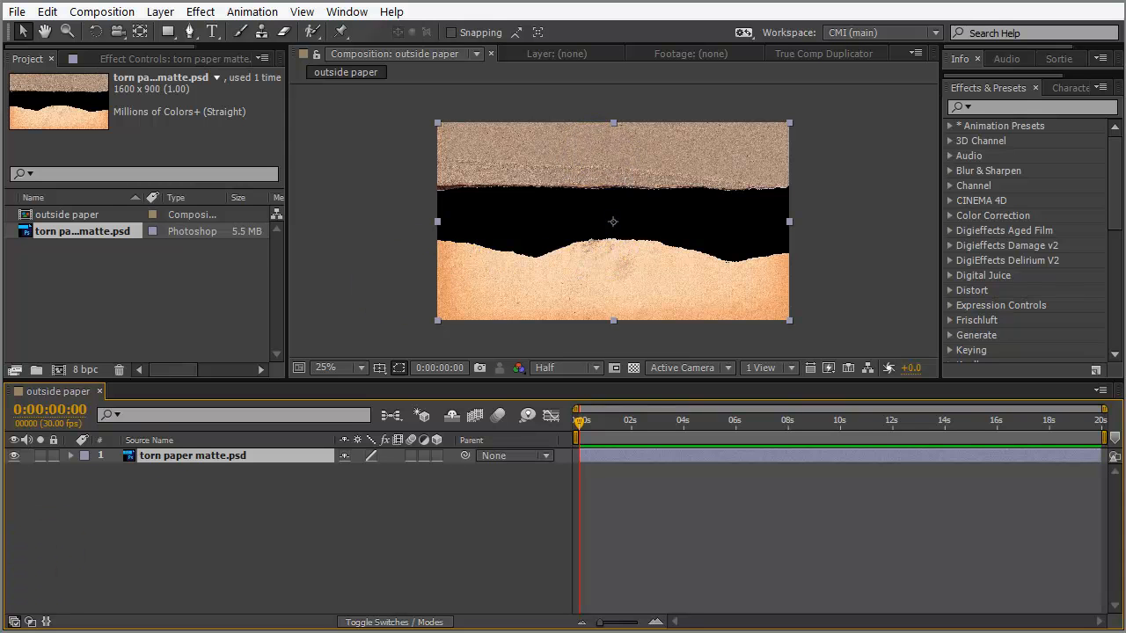
pyautogui.click(160, 632)
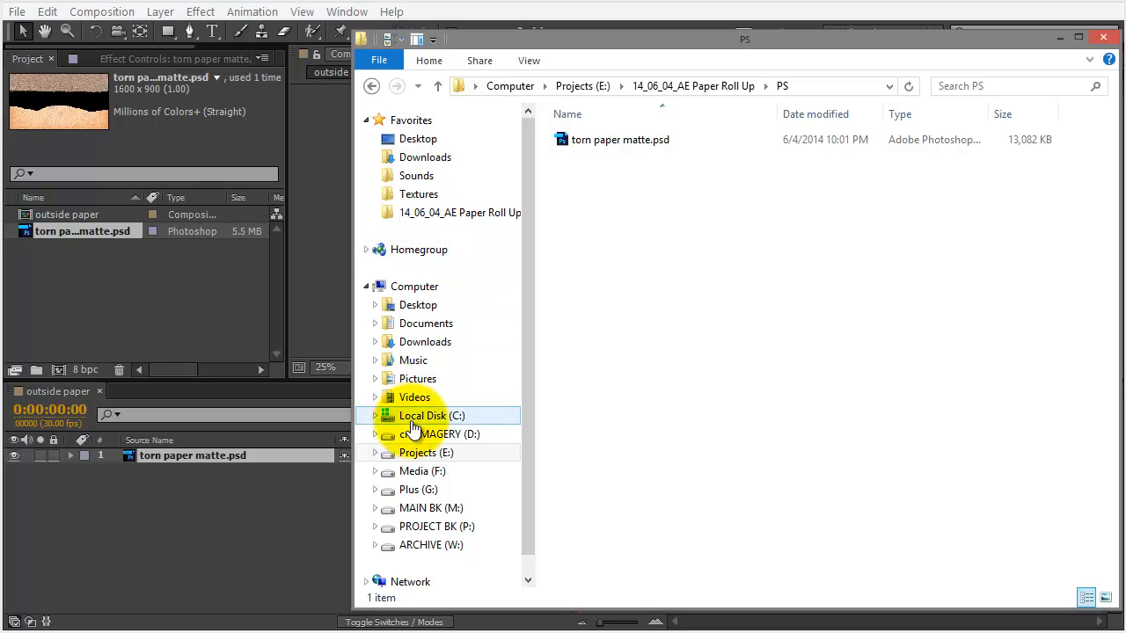
# Drag Paper_0004_Layer 41.jpg from the 14_06_04_AE Paper Roll Up Images folder into the Project panel
pyautogui.click(445, 213)
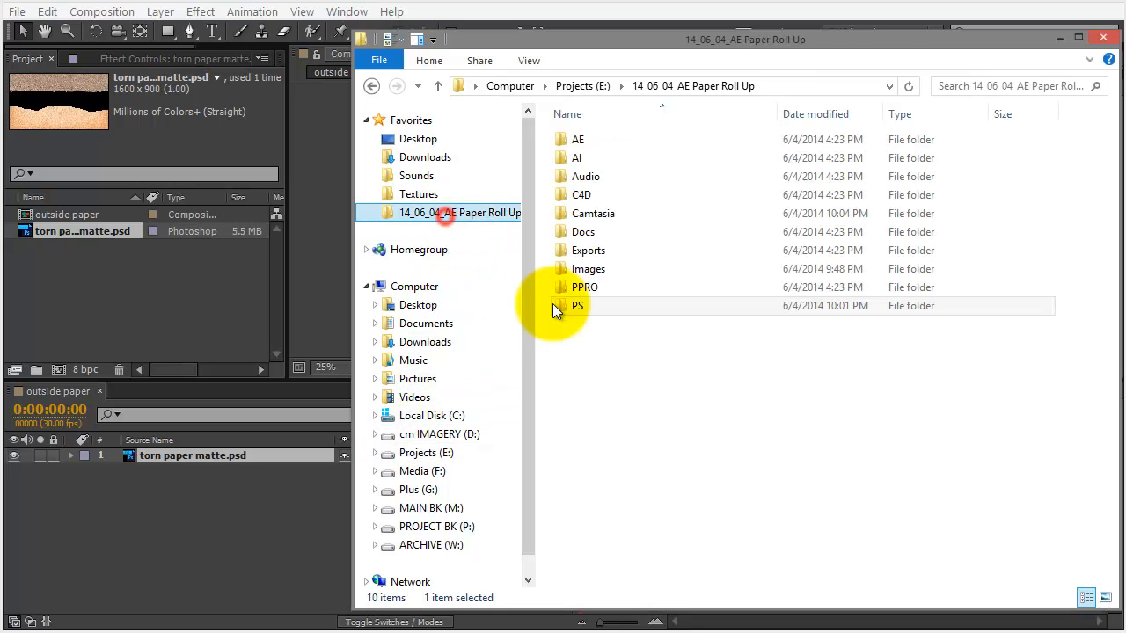
pyautogui.doubleClick(588, 269)
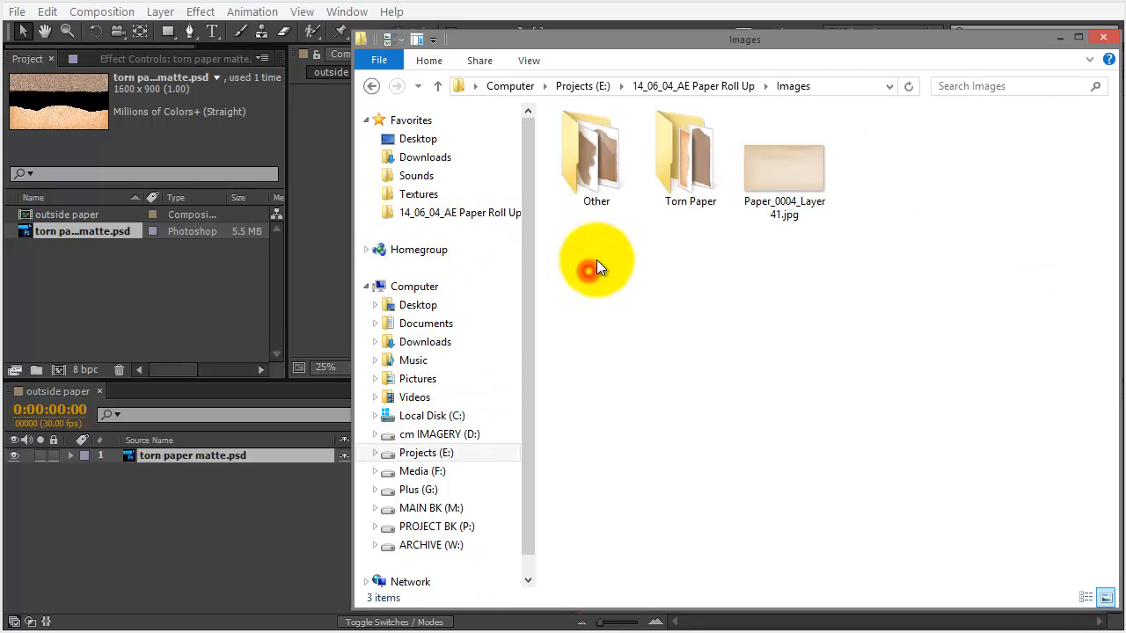
pyautogui.click(794, 180)
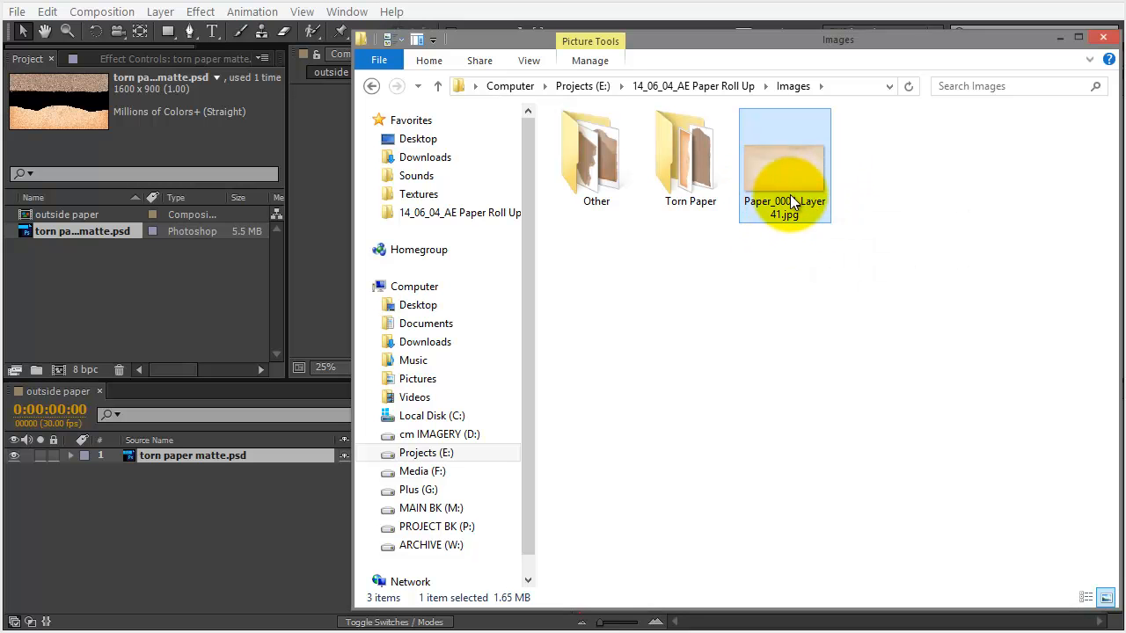
pyautogui.moveTo(782, 203)
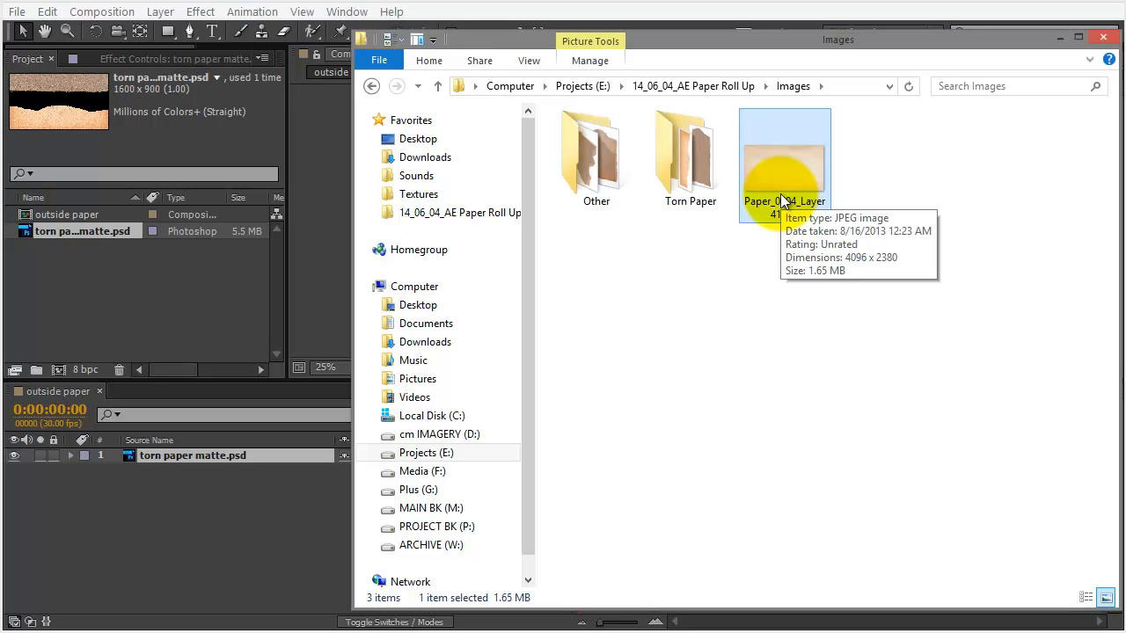
pyautogui.moveTo(782, 201); pyautogui.dragTo(180, 300)
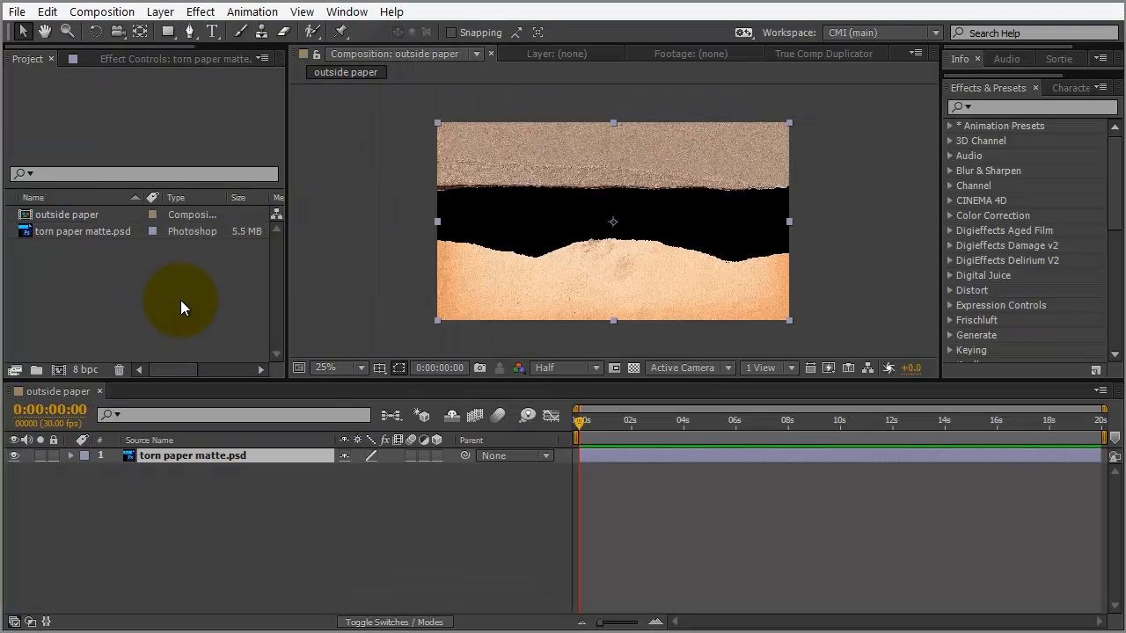
# Create a Paper folder and move the PSD and JPG into it
pyautogui.click(36, 372)
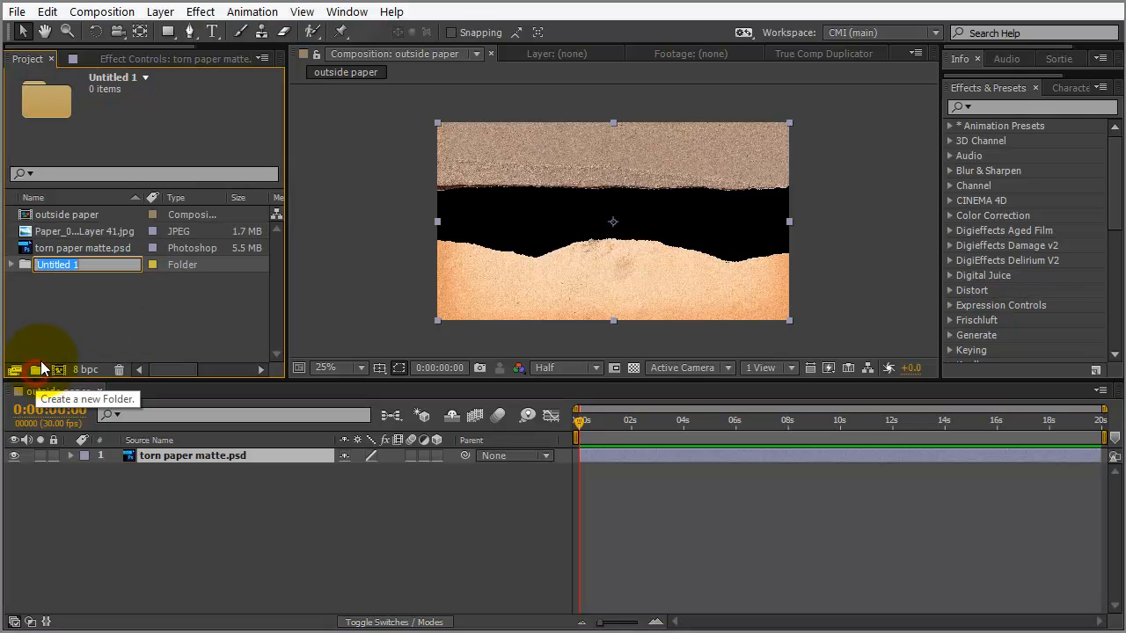
pyautogui.write('Paper')
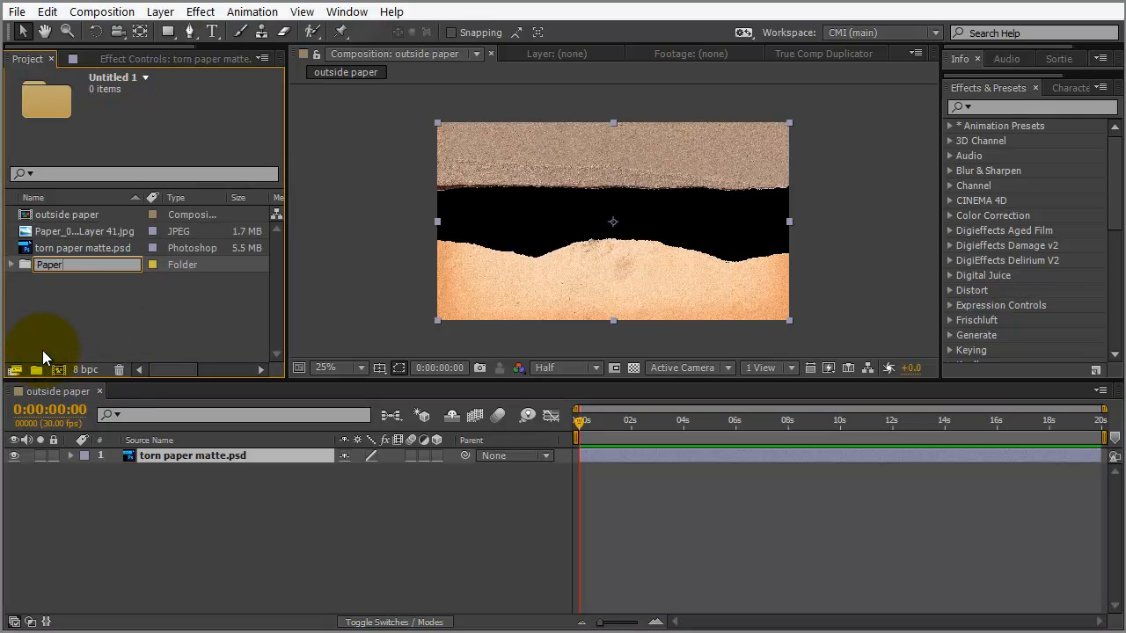
pyautogui.press('Return')
pyautogui.click(61, 264)
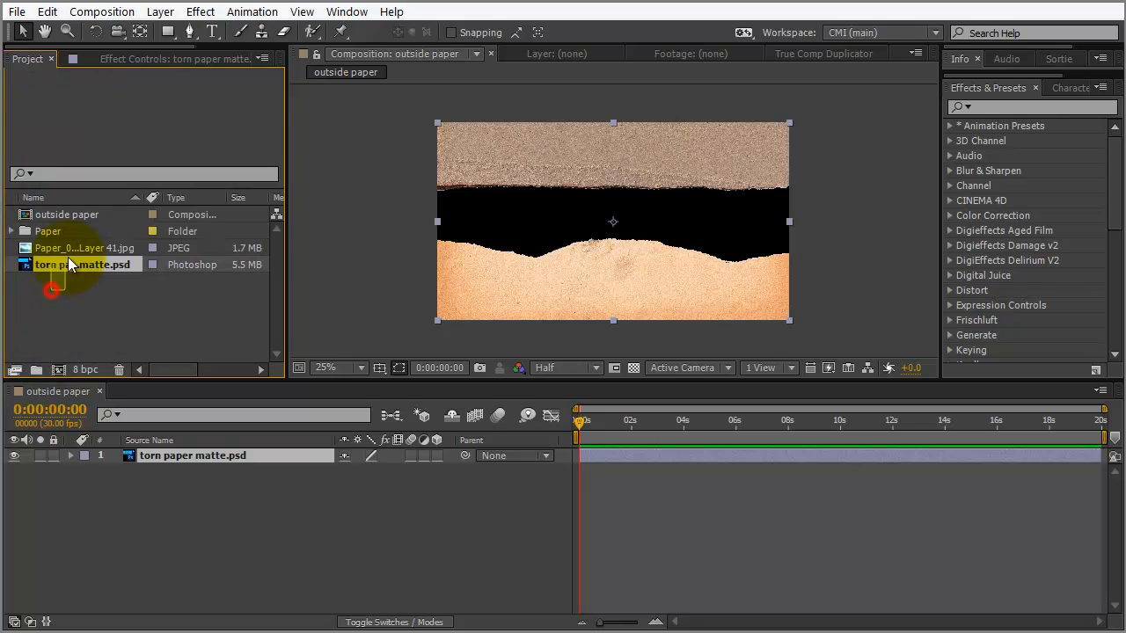
pyautogui.keyDown('shift'); pyautogui.click(69, 251); pyautogui.keyUp('shift')
pyautogui.moveTo(69, 251); pyautogui.dragTo(53, 235)
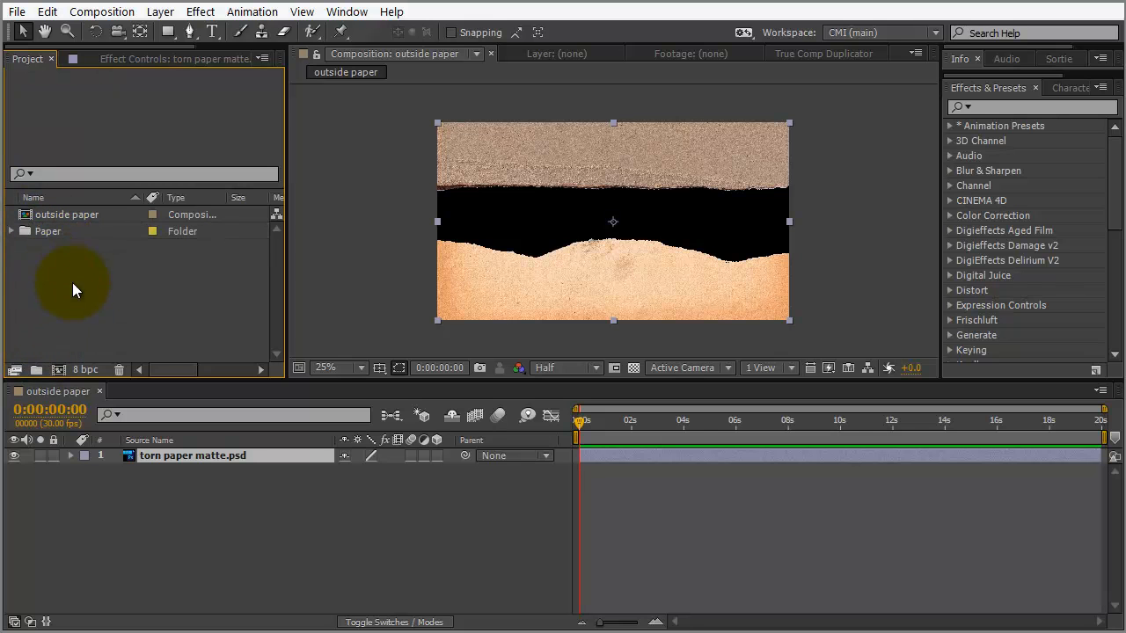
# Create a Comps folder, move outside paper into it, and select Paper_0004_Layer 41.jpg
pyautogui.click(44, 369)
pyautogui.write('Comops')
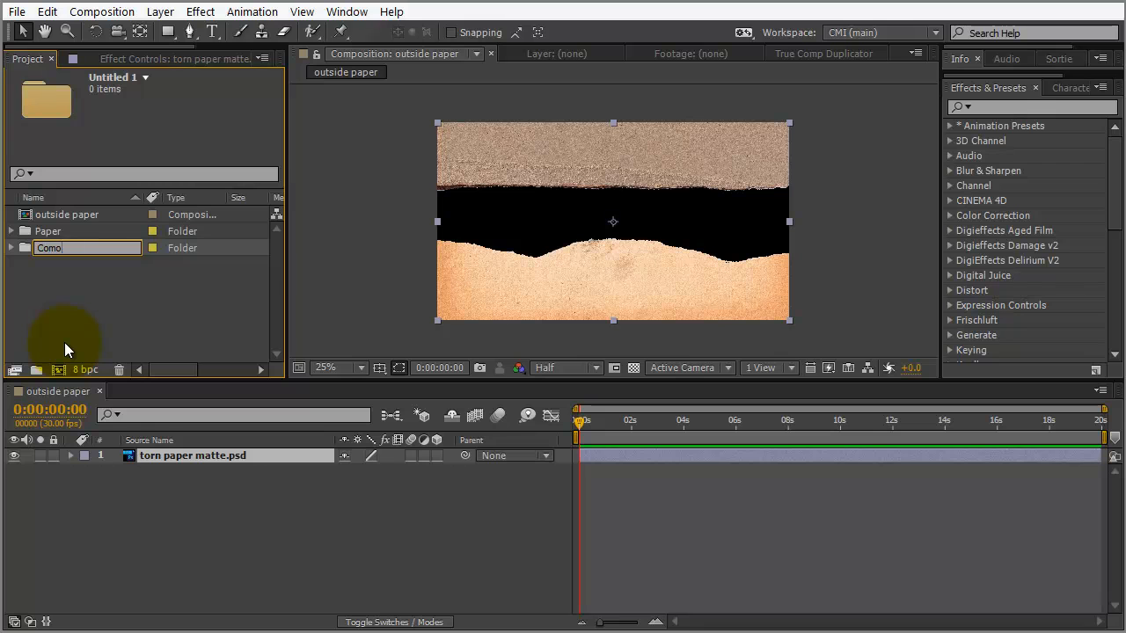
pyautogui.press('BackSpace')
pyautogui.press('BackSpace')
pyautogui.press('BackSpace')
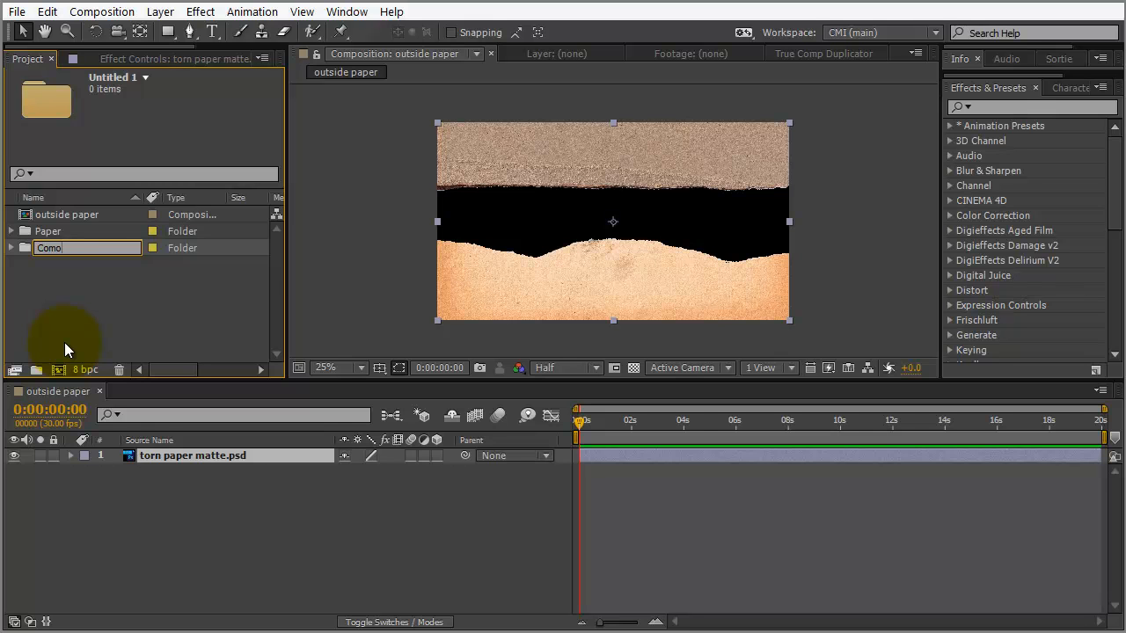
pyautogui.write('ps')
pyautogui.press('Return')
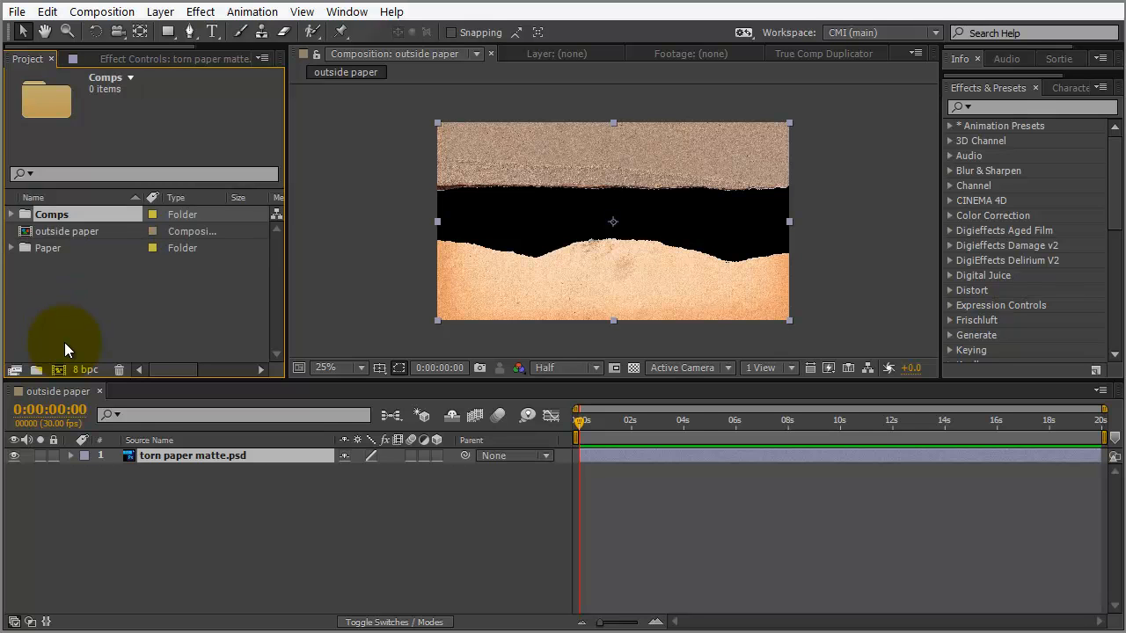
pyautogui.moveTo(77, 235); pyautogui.dragTo(73, 220)
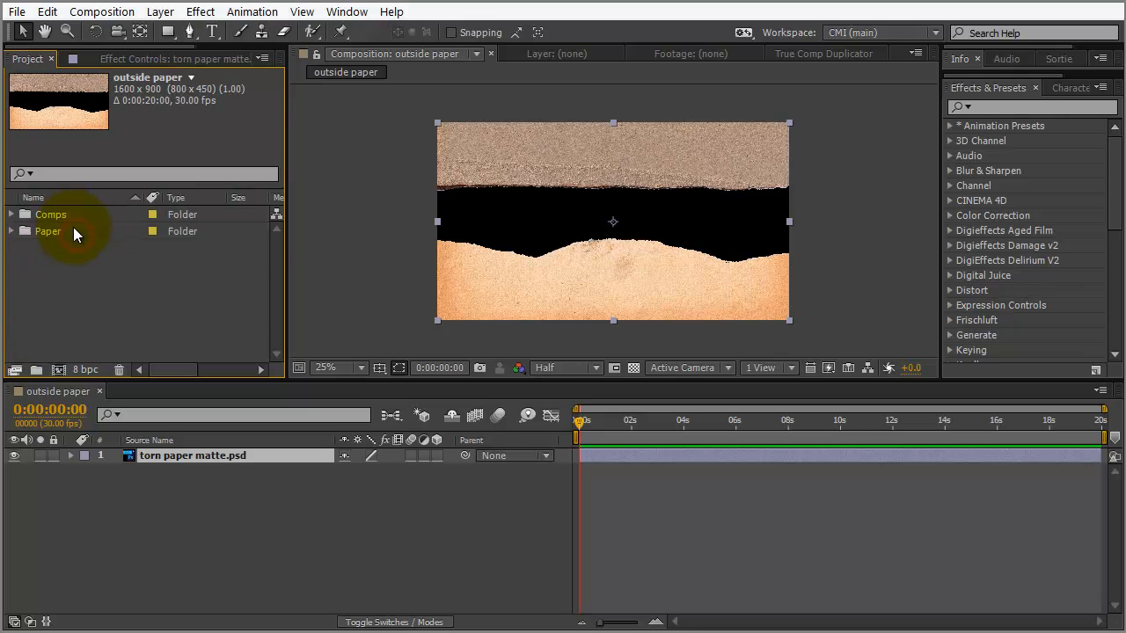
pyautogui.click(12, 232)
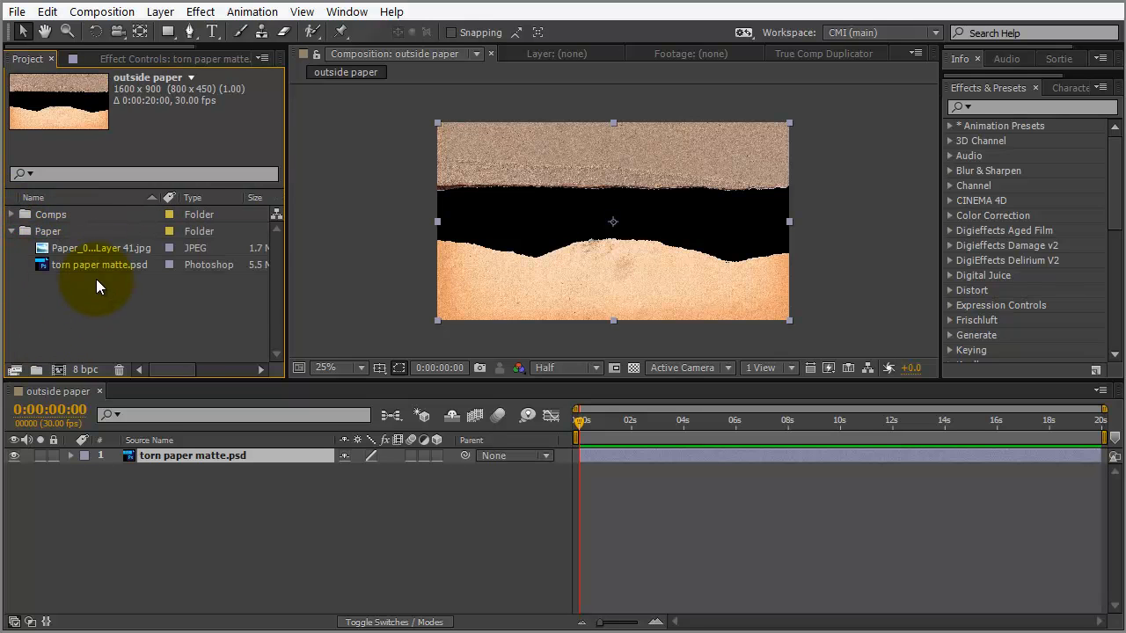
pyautogui.click(114, 248)
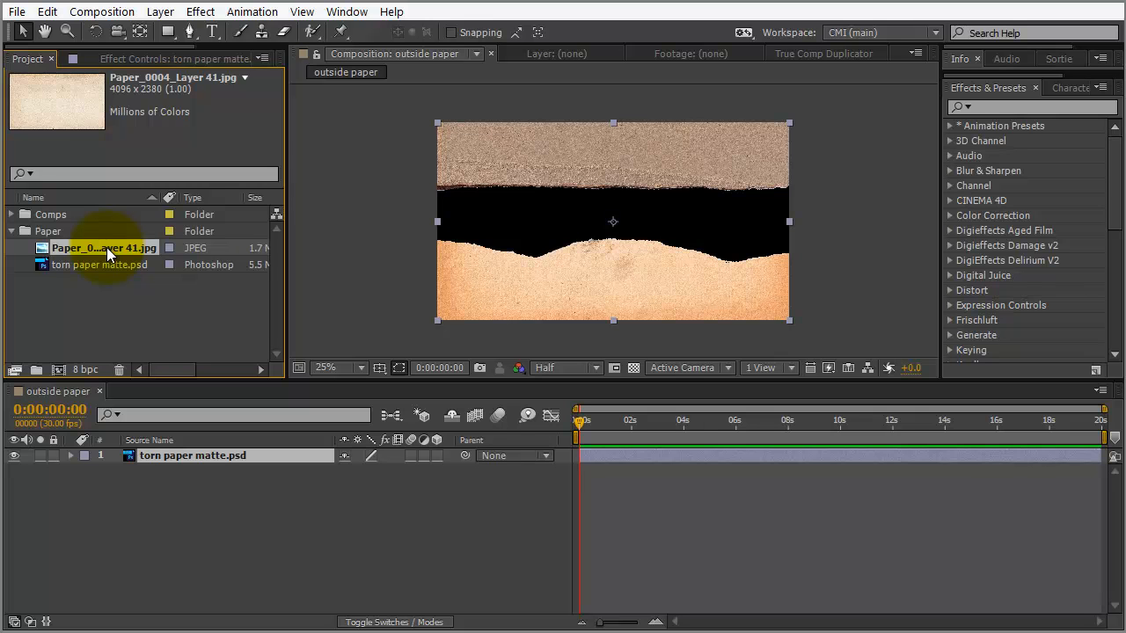
# Add Paper_0004_Layer 41.jpg as layer 2 below the matte, scale it to 41%, and show Modes columns
pyautogui.moveTo(106, 248); pyautogui.dragTo(154, 480)
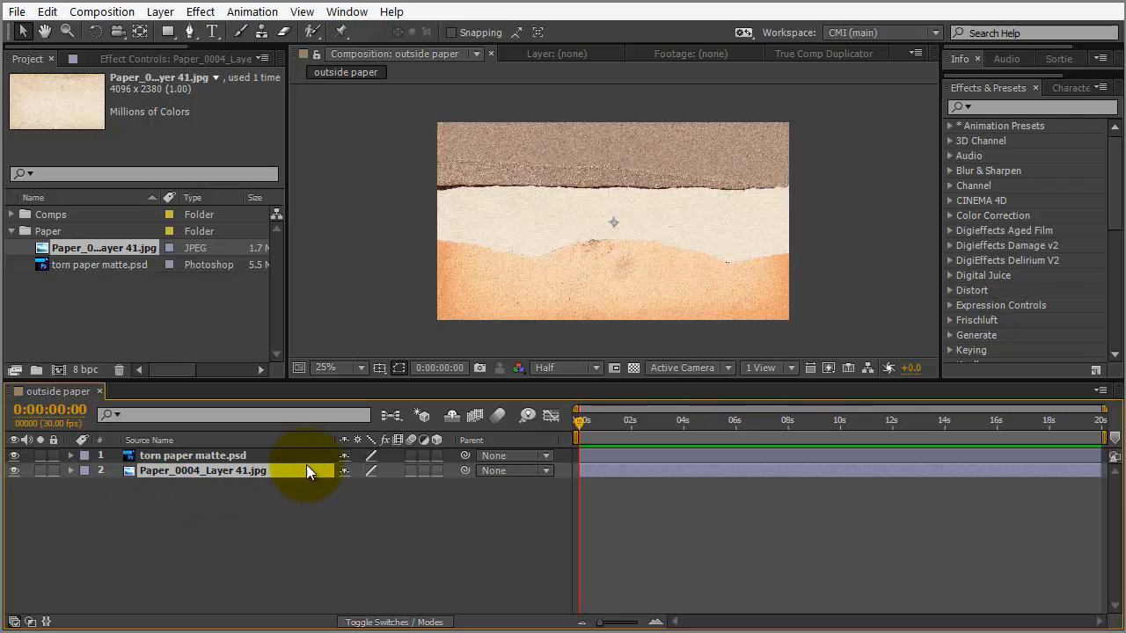
pyautogui.press(',')
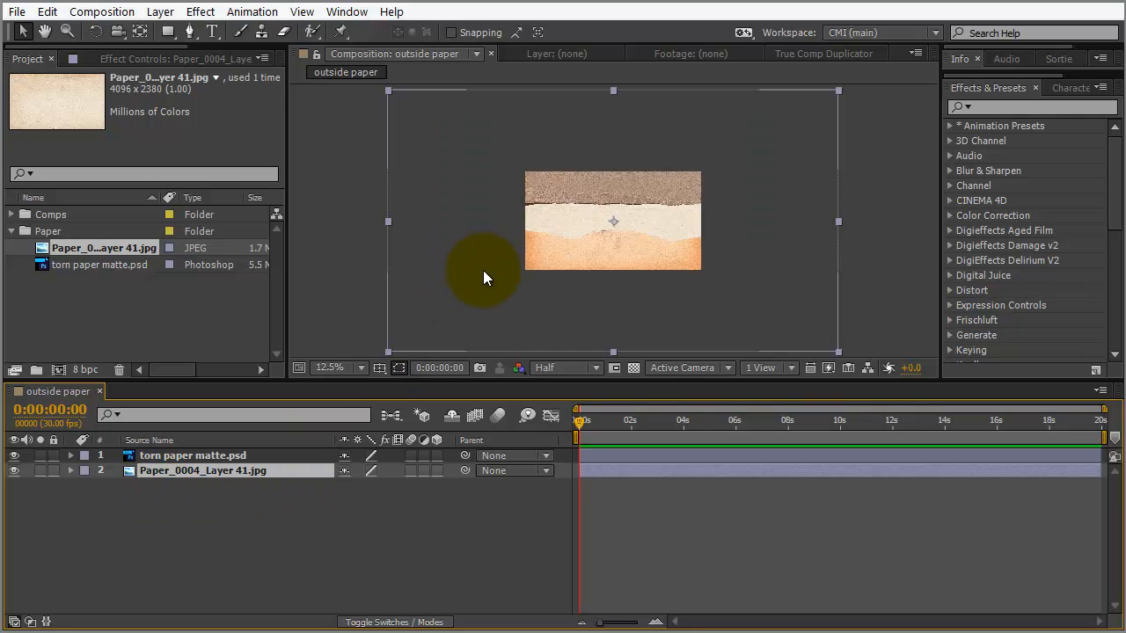
pyautogui.press('s')
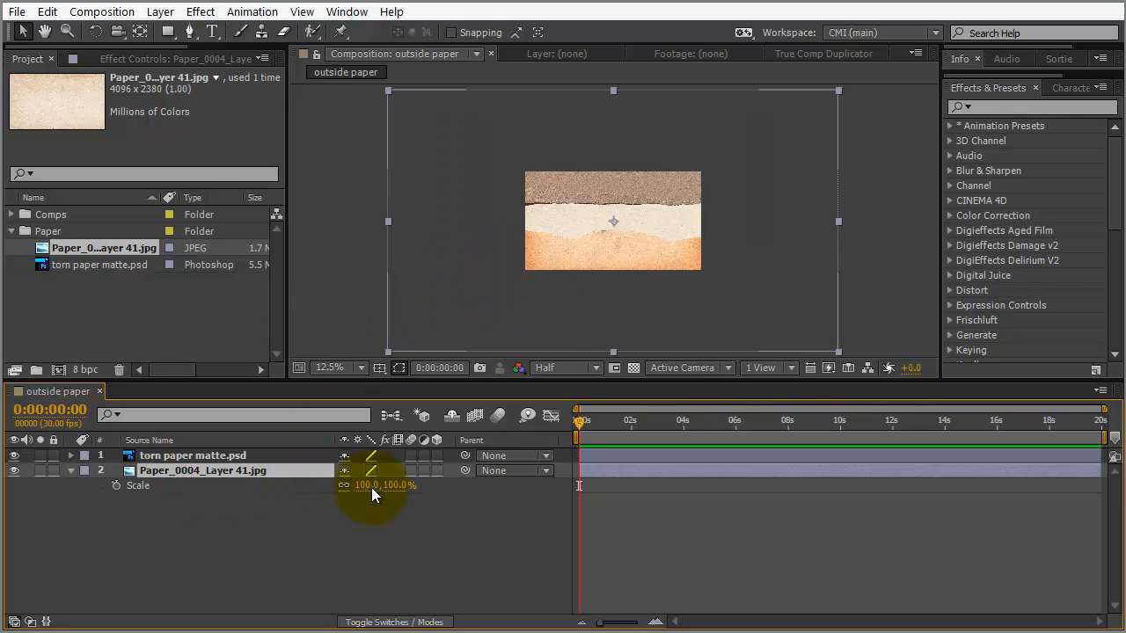
pyautogui.moveTo(395, 488); pyautogui.dragTo(342, 487)
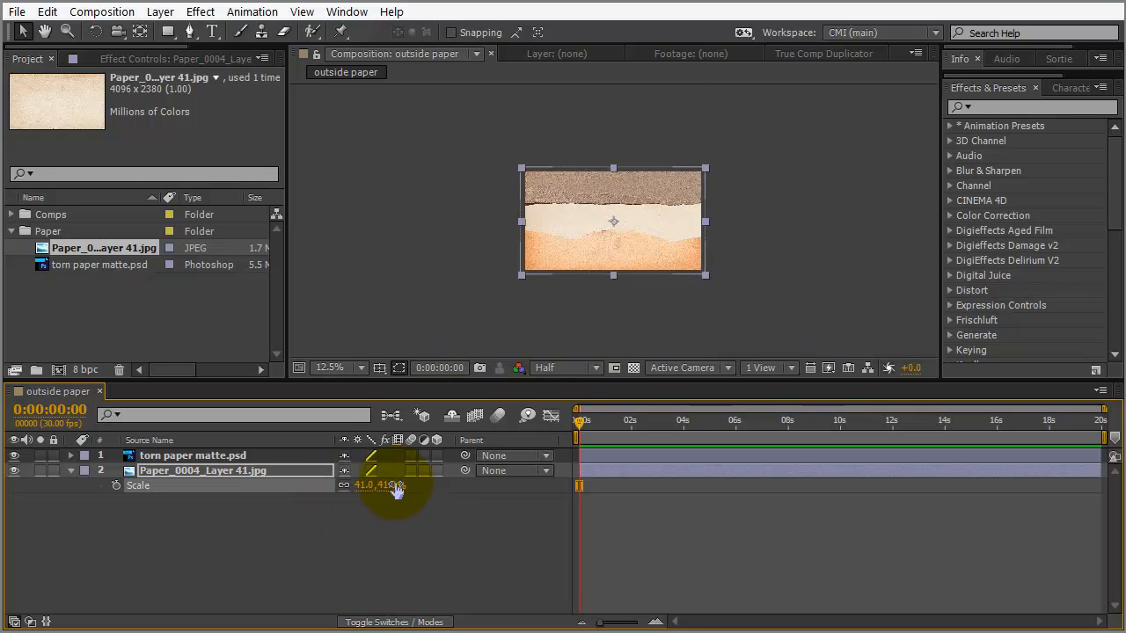
pyautogui.press('.')
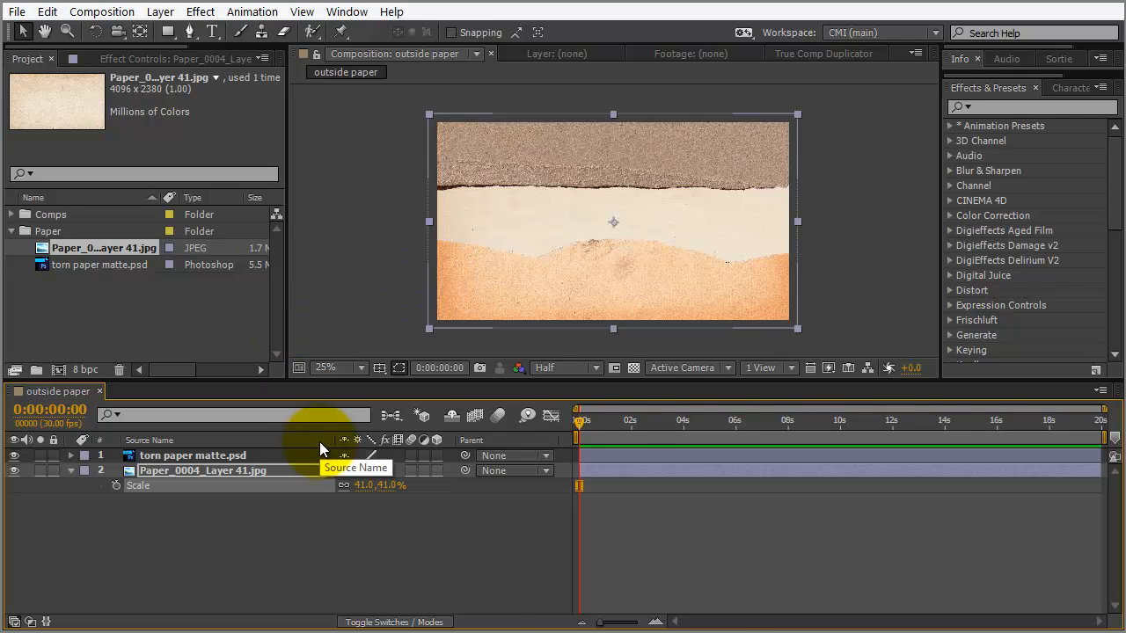
pyautogui.press('F4')
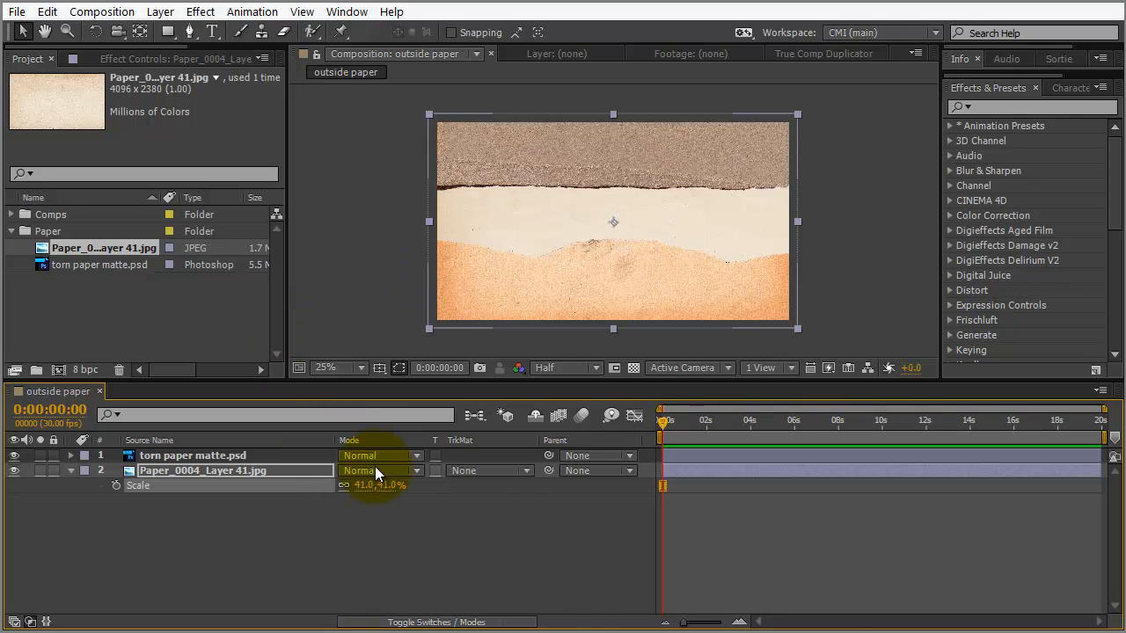
# Set layer 2's TrkMat to Alpha Matte 'torn paper matte.psd'
pyautogui.click(524, 471)
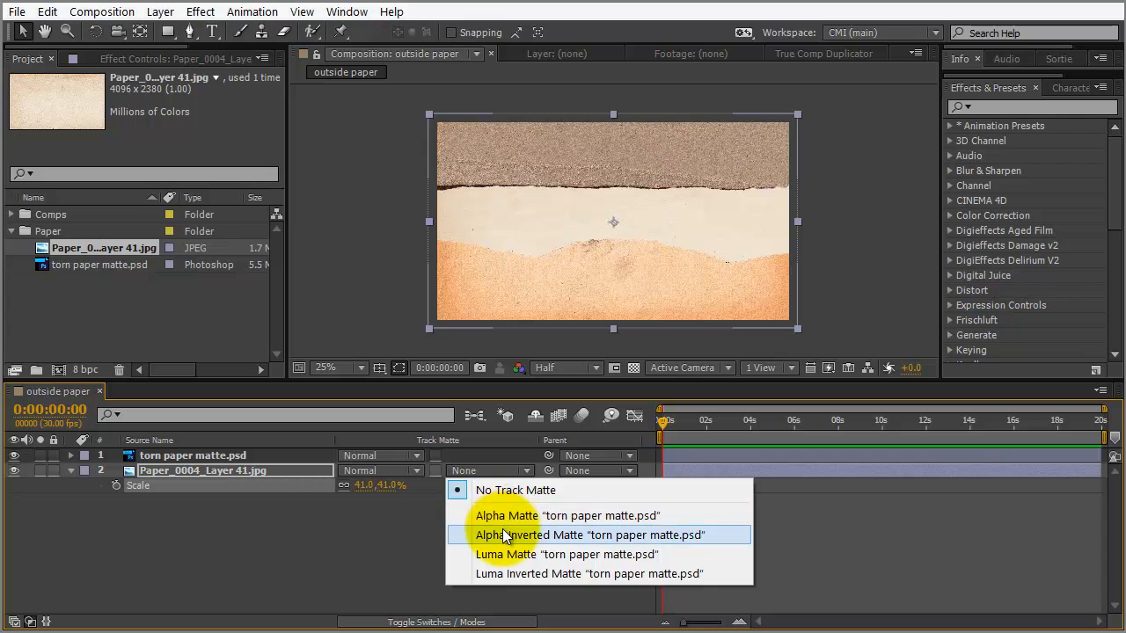
pyautogui.click(508, 515)
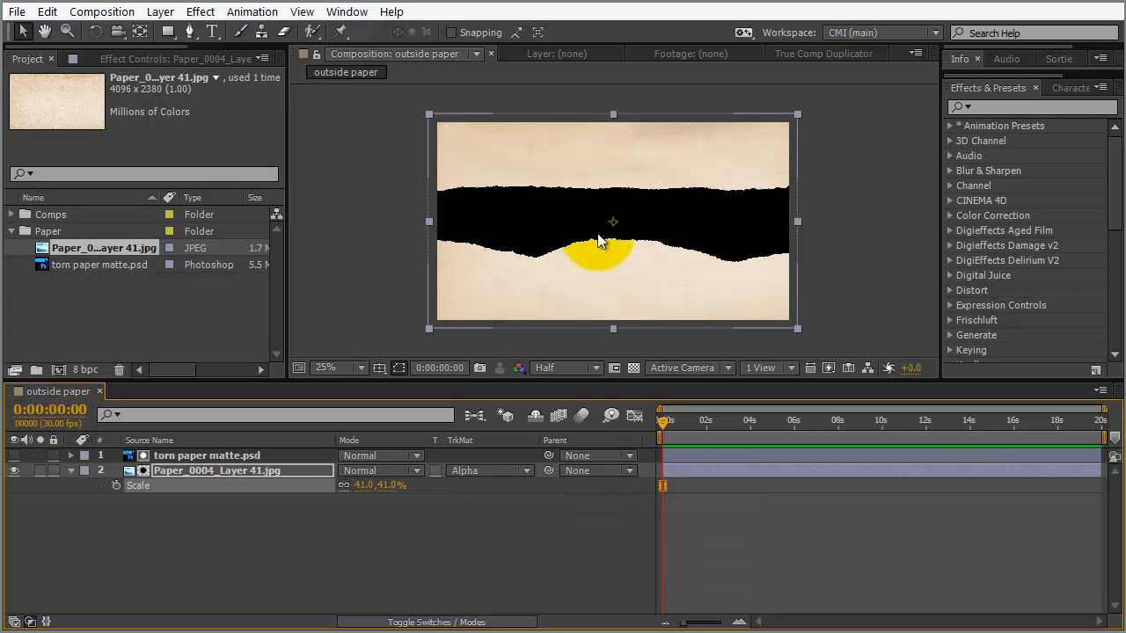
pyautogui.scroll(2, 590, 226)
pyautogui.scroll(-2, 589, 227)
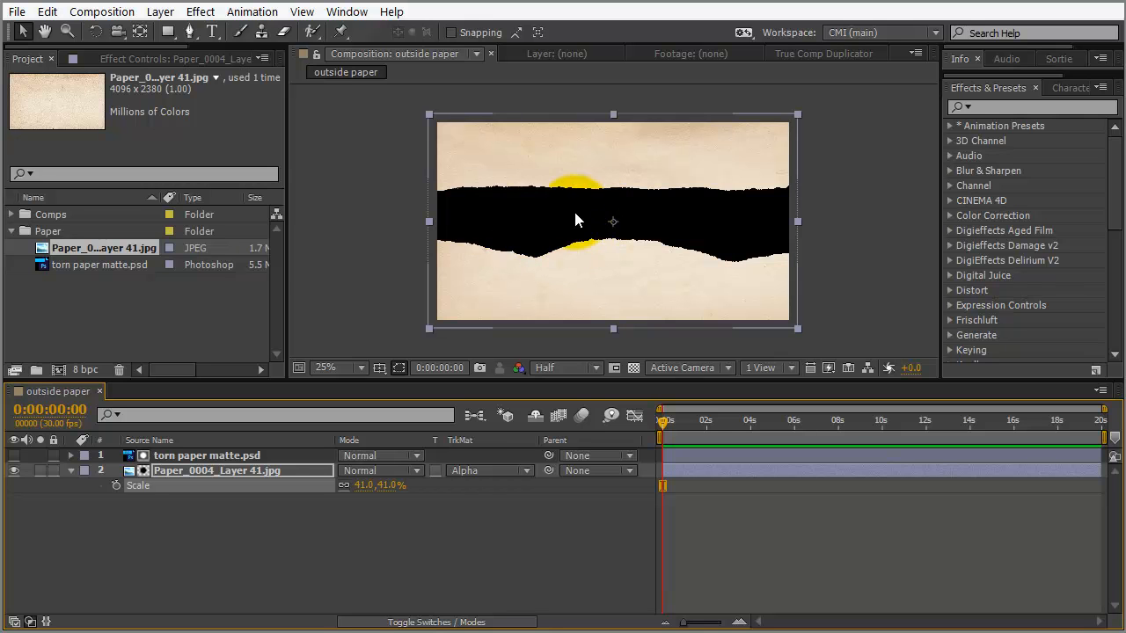
pyautogui.scroll(2, 573, 220)
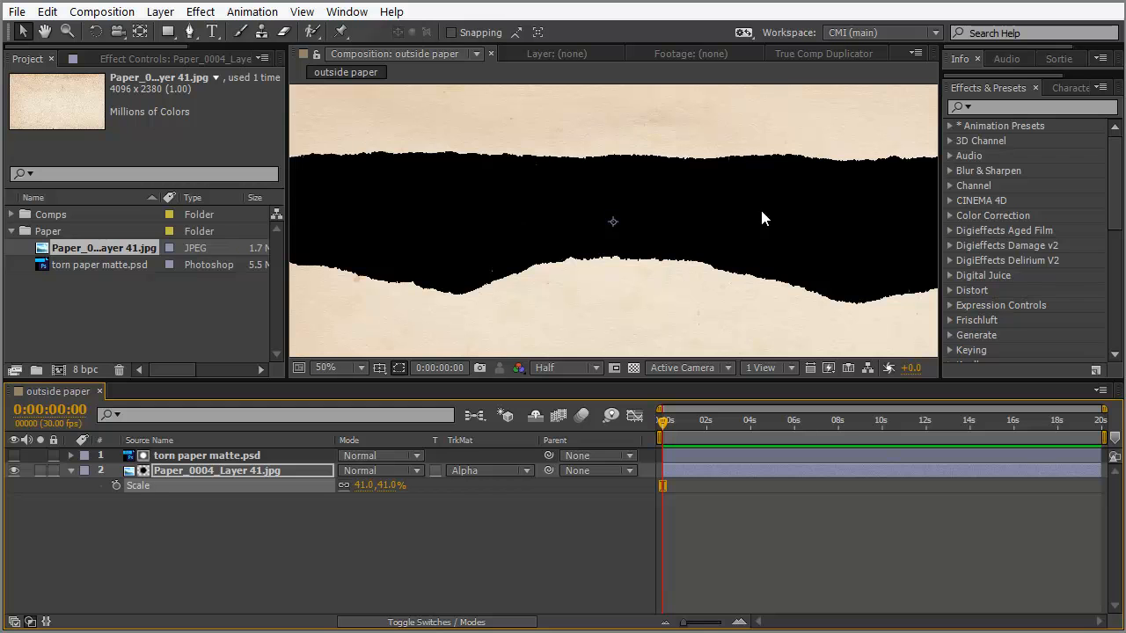
pyautogui.scroll(-2, 613, 217)
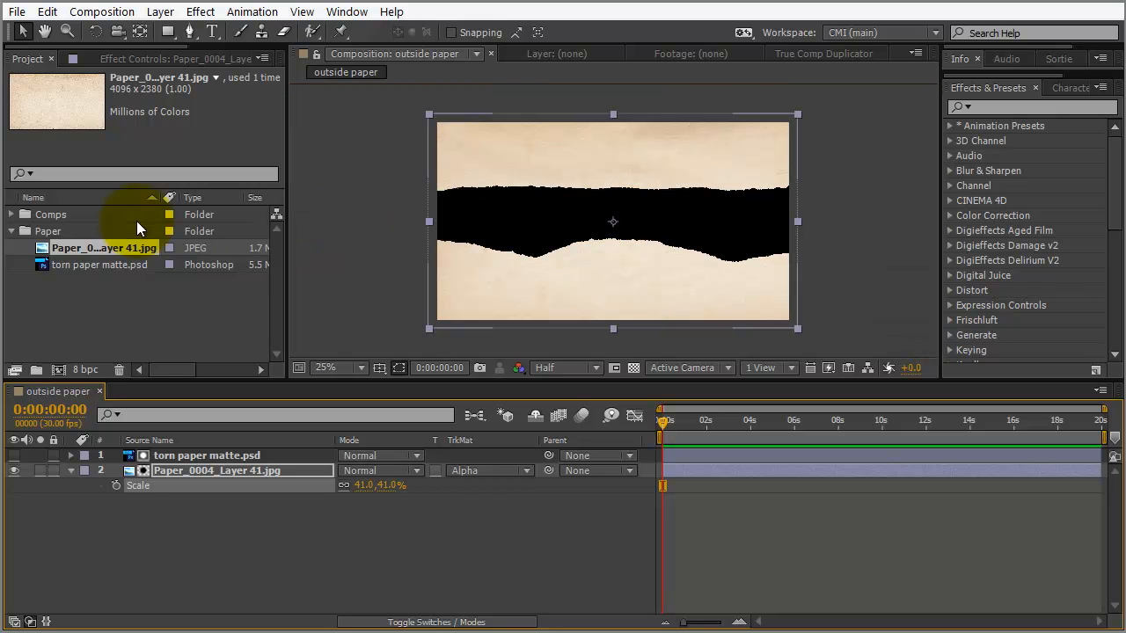
# Duplicate the outside paper comp and rename the copy 'inside paper'
pyautogui.click(12, 214)
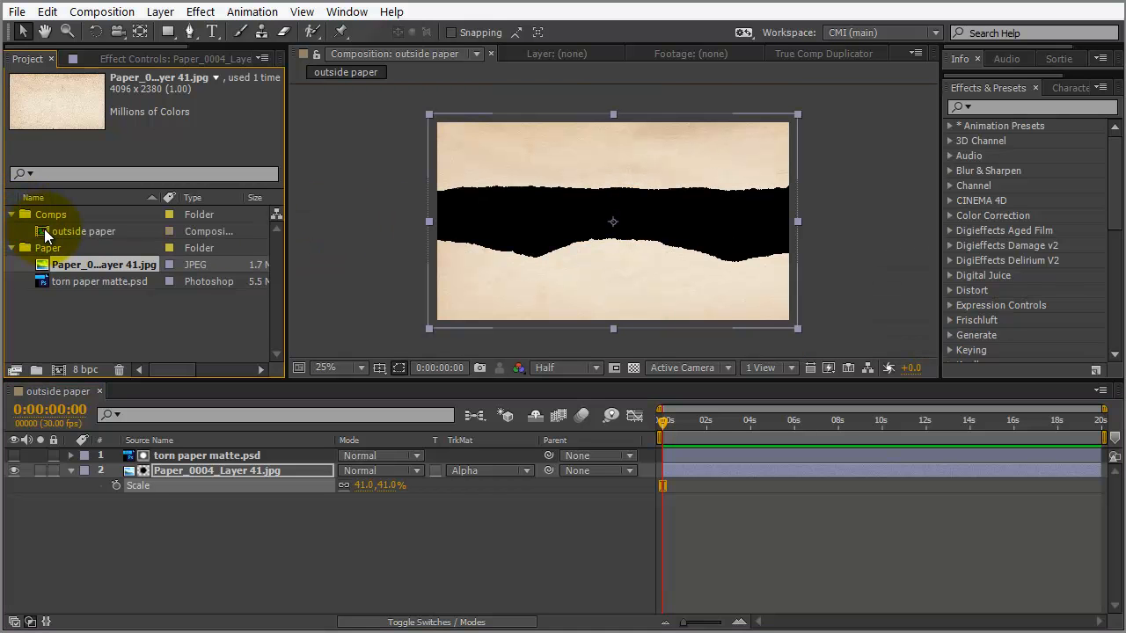
pyautogui.click(46, 232)
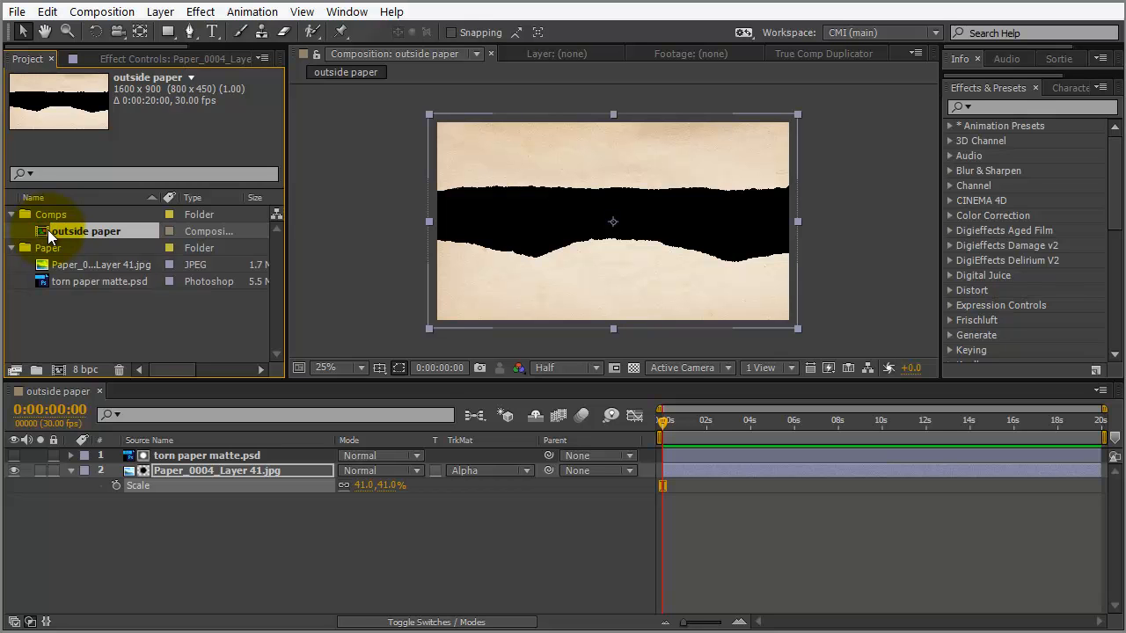
pyautogui.hotkey('ctrl', 'd')
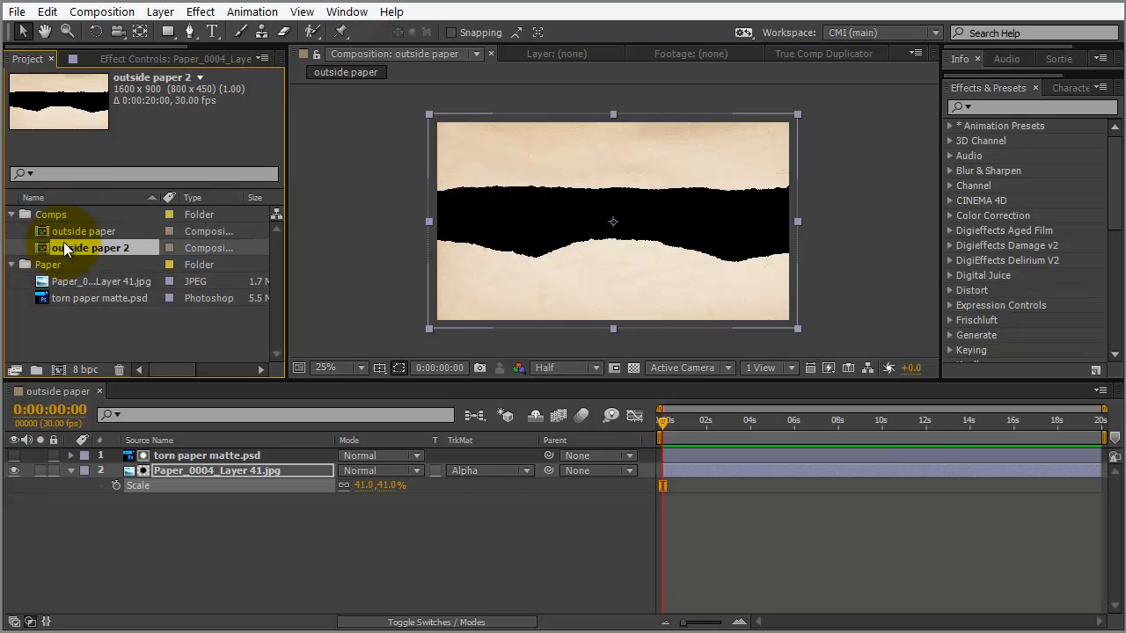
pyautogui.press('Return')
pyautogui.write('inside paper')
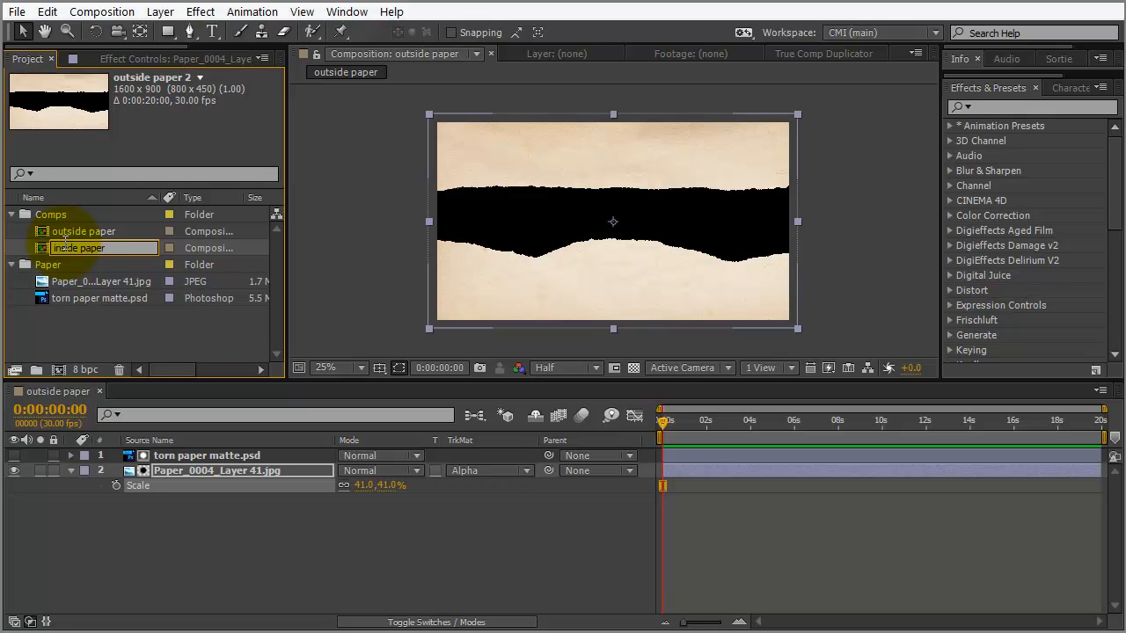
pyautogui.press('Return')
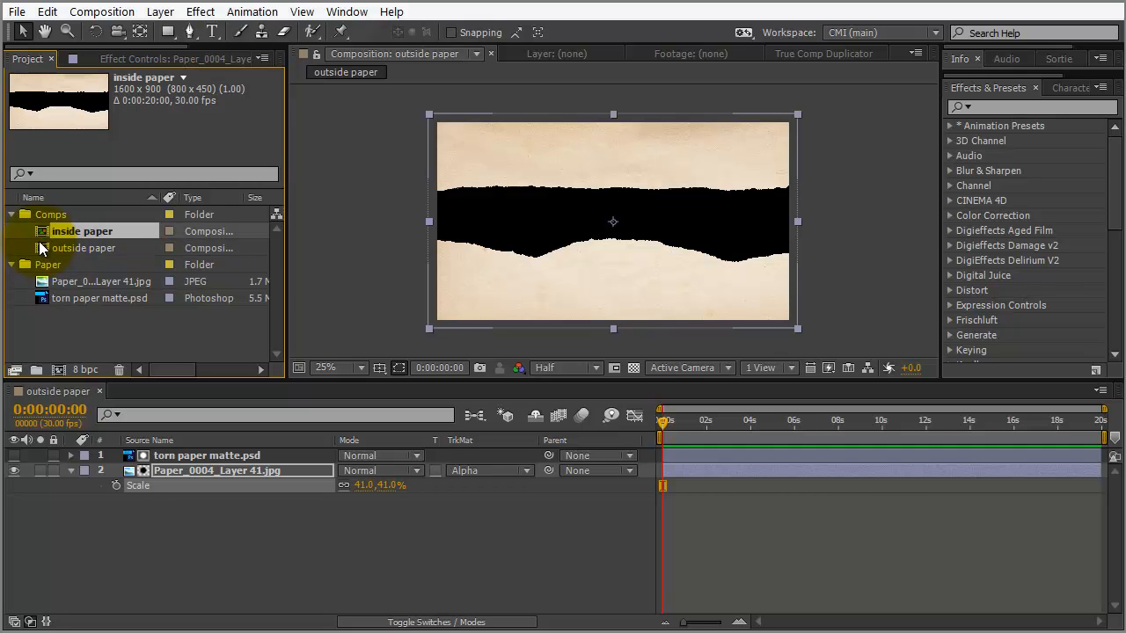
# In inside paper, set the paper layer's track matte to Alpha Inverted Matte
pyautogui.doubleClick(41, 231)
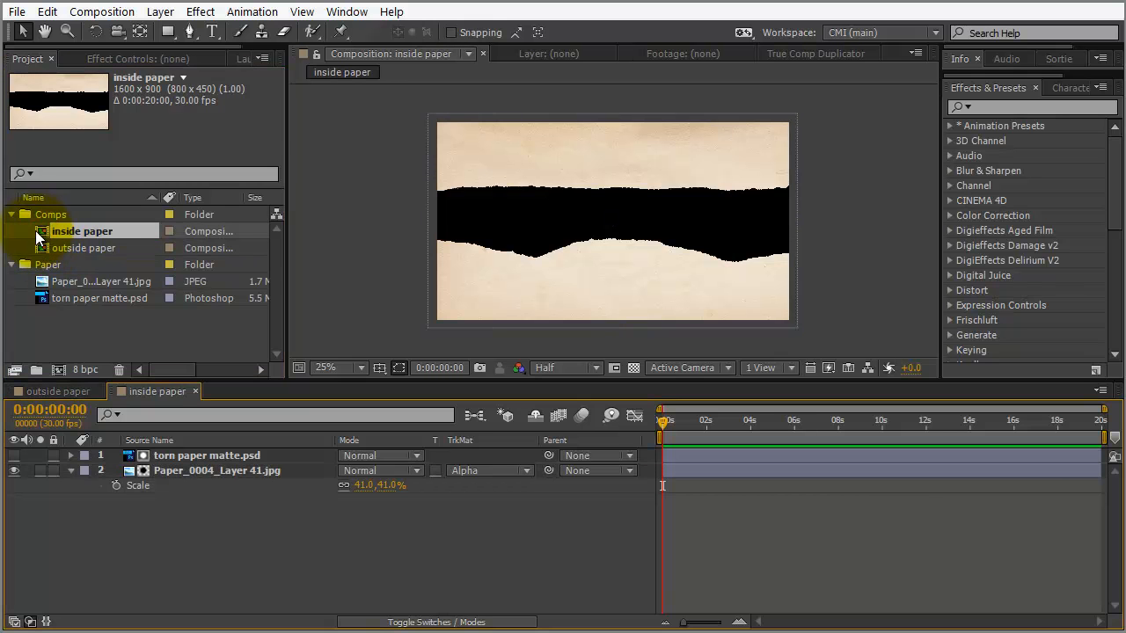
pyautogui.click(474, 473)
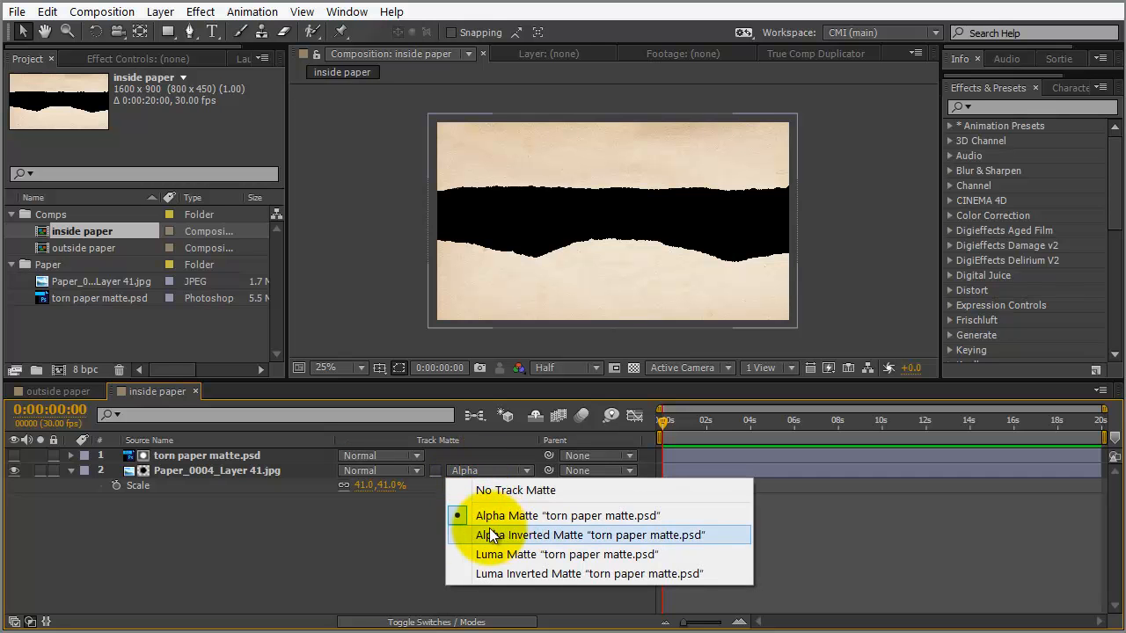
pyautogui.click(563, 536)
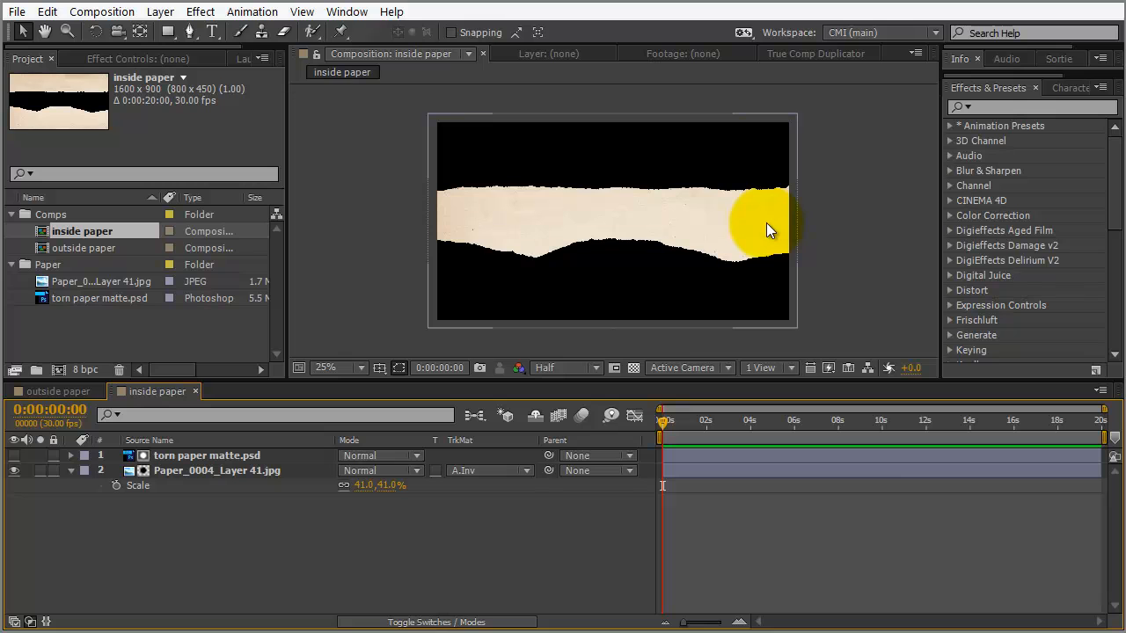
pyautogui.hotkey('ctrl', 'n')
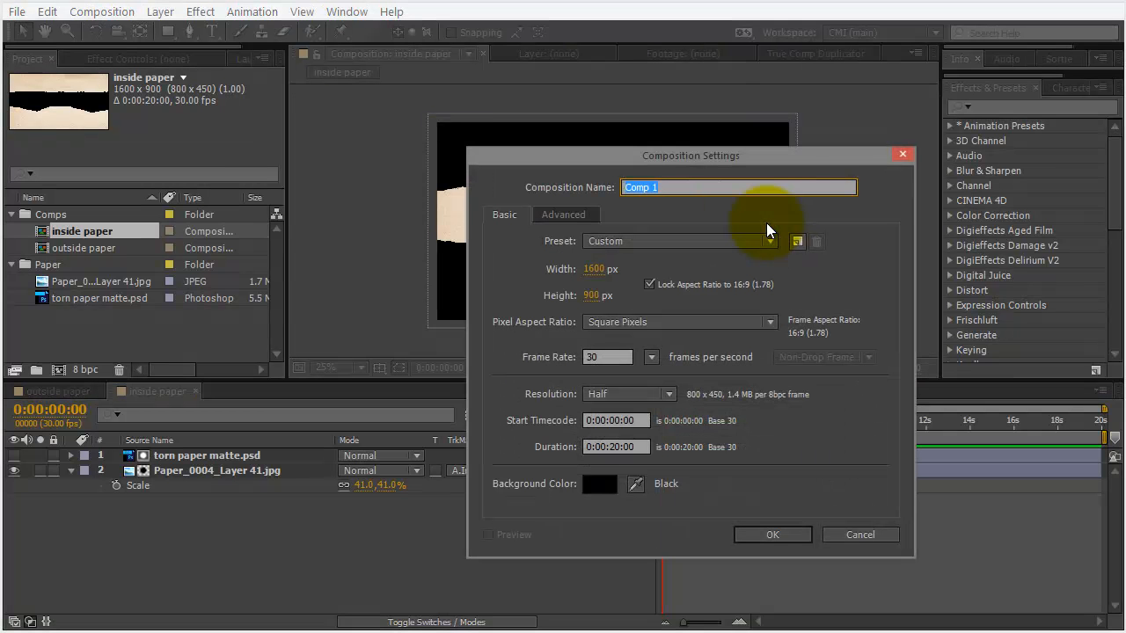
# Name the new composition Main, set its width to 1280 (height 720), and create it
pyautogui.write('Main')
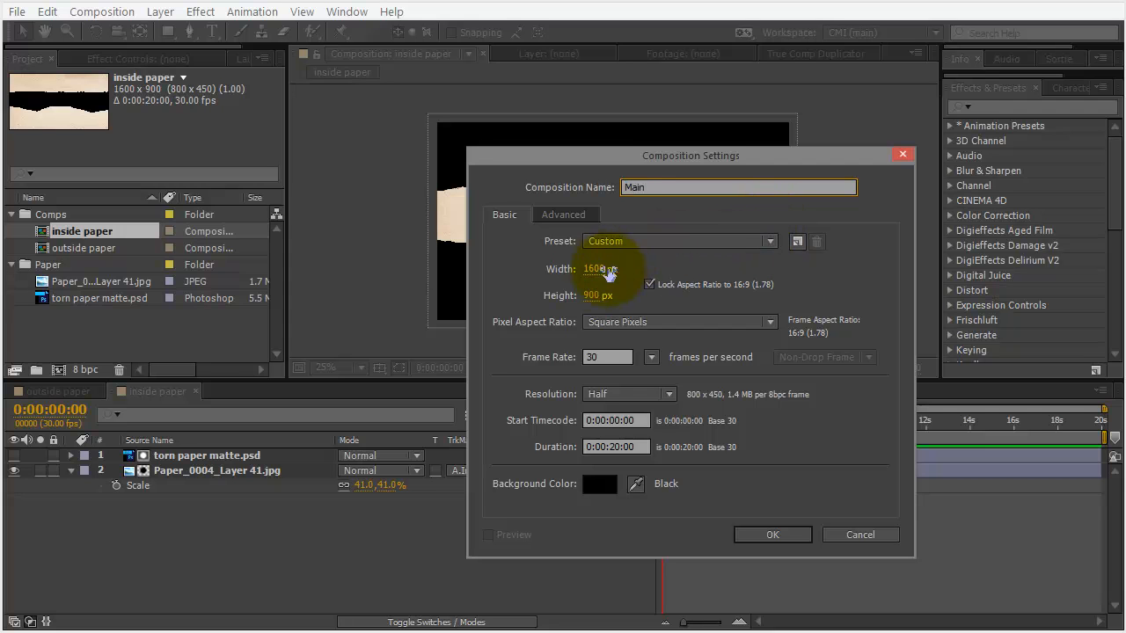
pyautogui.click(598, 270)
pyautogui.write('10280')
pyautogui.moveTo(619, 267); pyautogui.dragTo(537, 270)
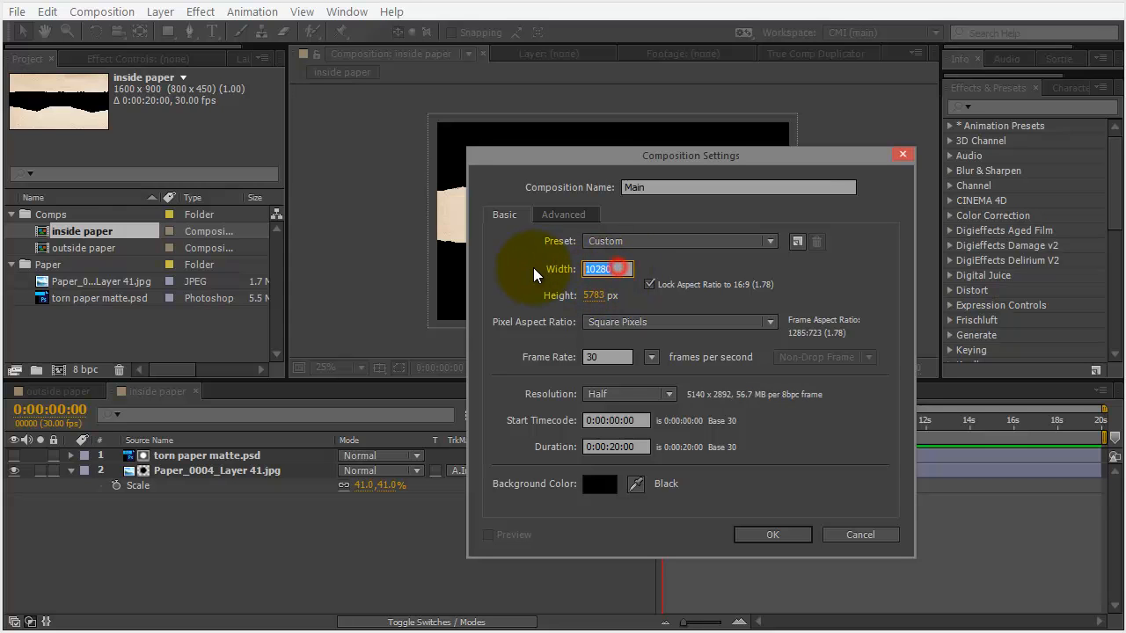
pyautogui.write('1280')
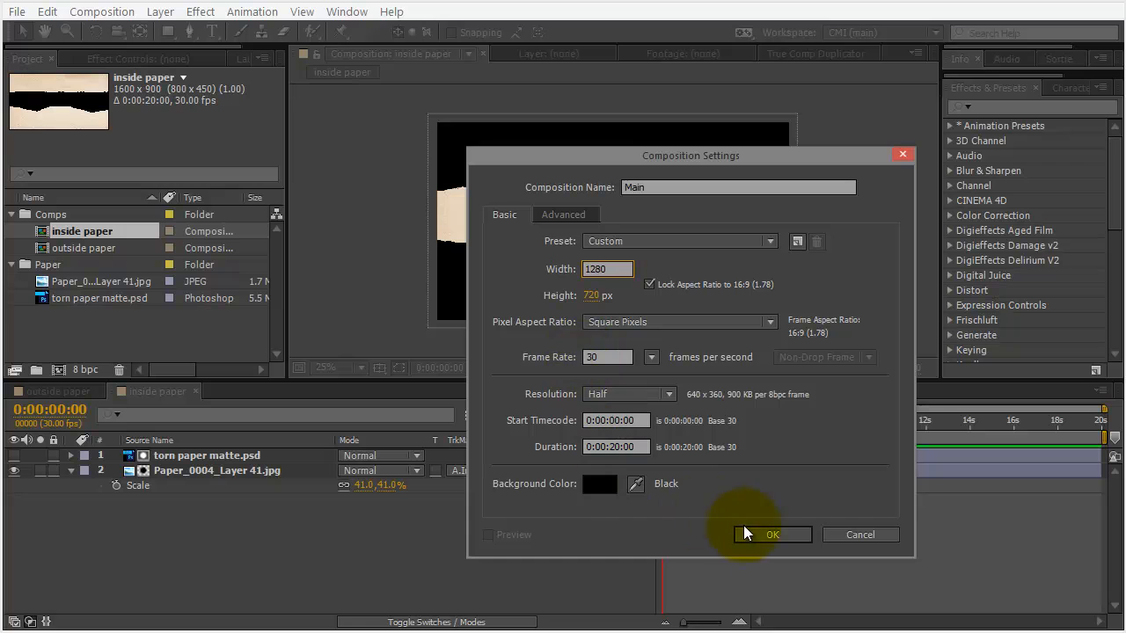
pyautogui.click(767, 536)
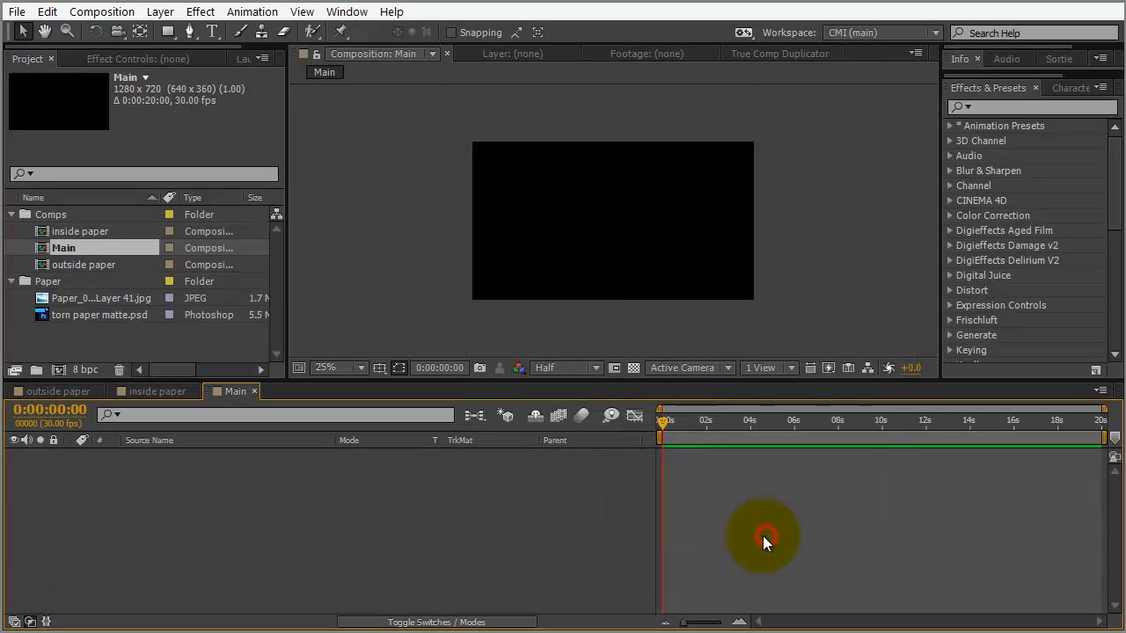
# Drag inside paper and outside paper together into the Main timeline, inside paper on top
pyautogui.click(101, 230)
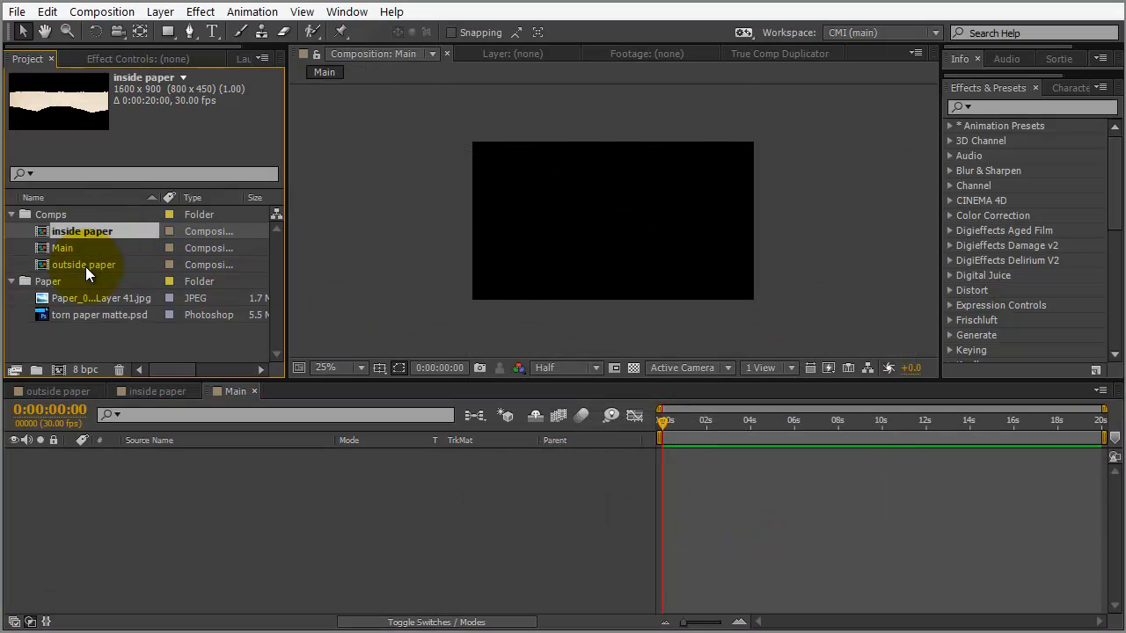
pyautogui.keyDown('ctrl'); pyautogui.click(86, 265); pyautogui.keyUp('ctrl')
pyautogui.moveTo(102, 231); pyautogui.dragTo(132, 478)
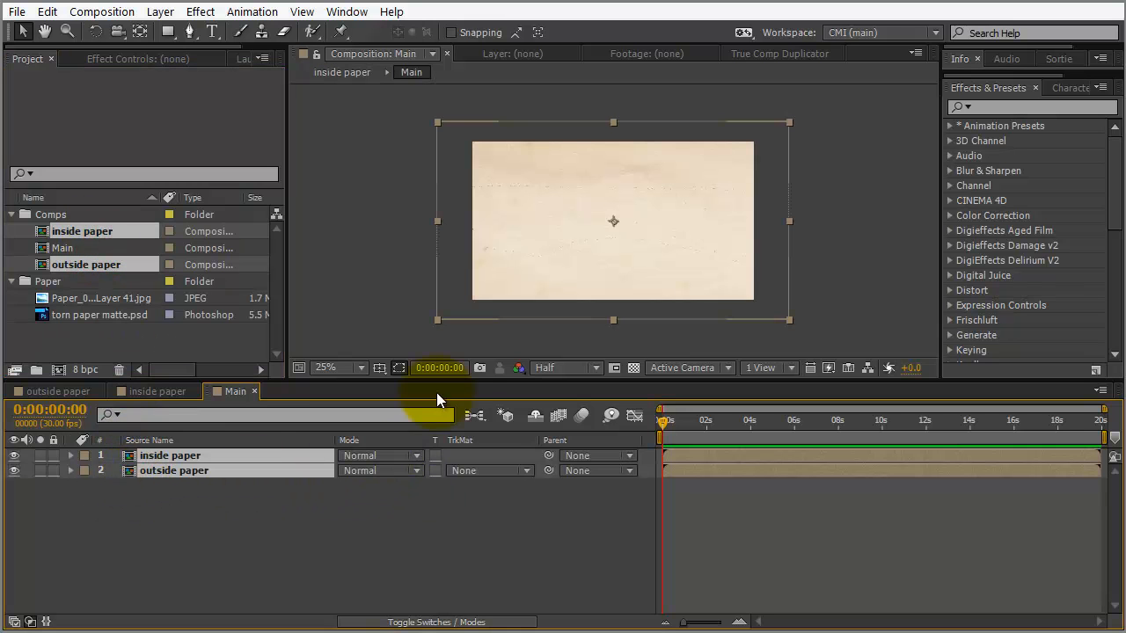
pyautogui.scroll(1, 466, 253)
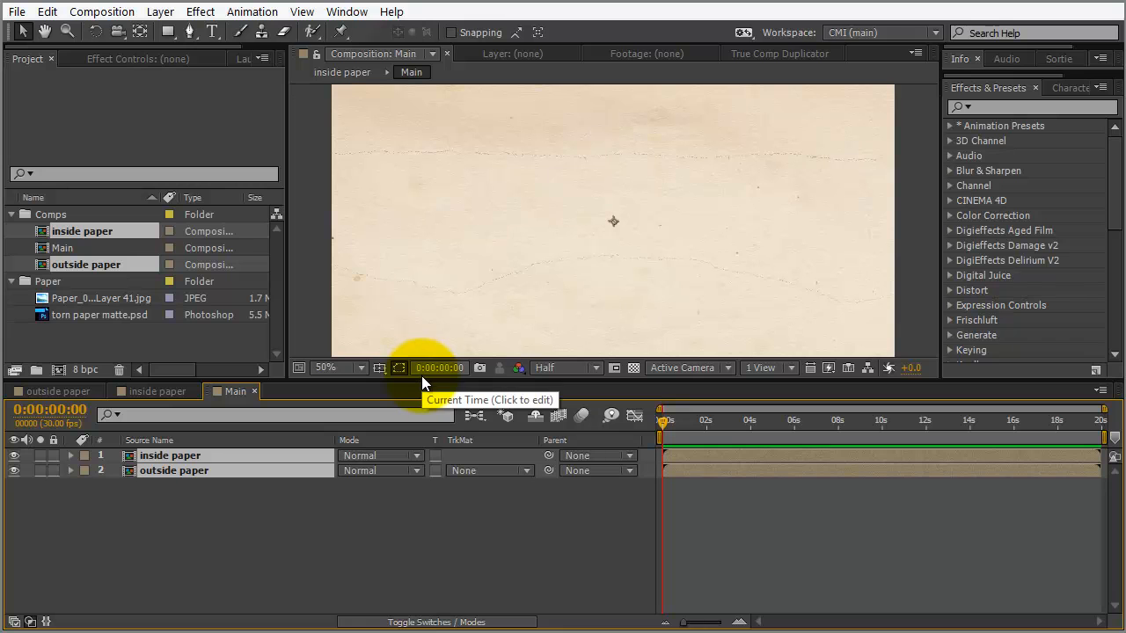
pyautogui.moveTo(421, 379); pyautogui.dragTo(412, 448)
pyautogui.click(145, 567)
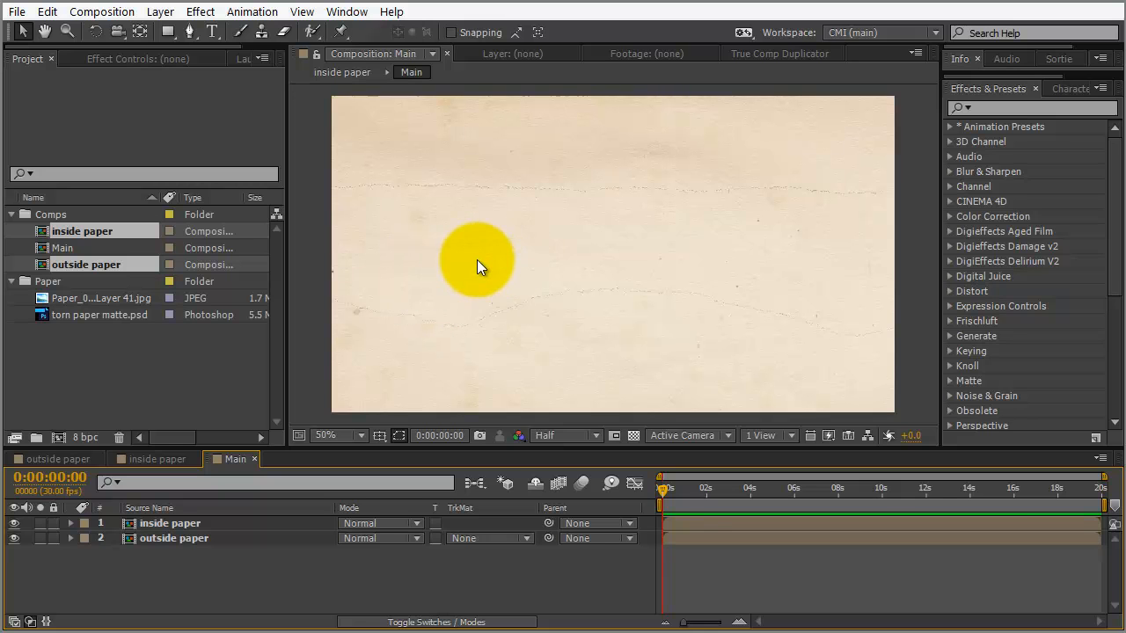
pyautogui.doubleClick(132, 526)
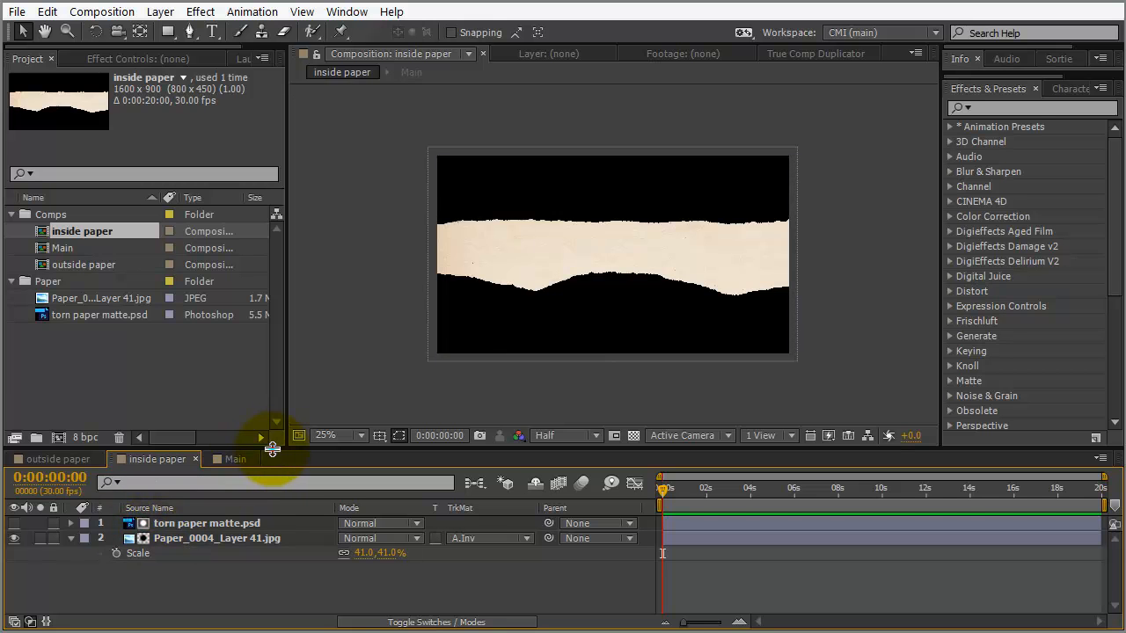
# Unlink the torn paper matte layer's Scale and set it to 100%, 105%
pyautogui.moveTo(272, 448); pyautogui.dragTo(276, 406)
pyautogui.click(214, 483)
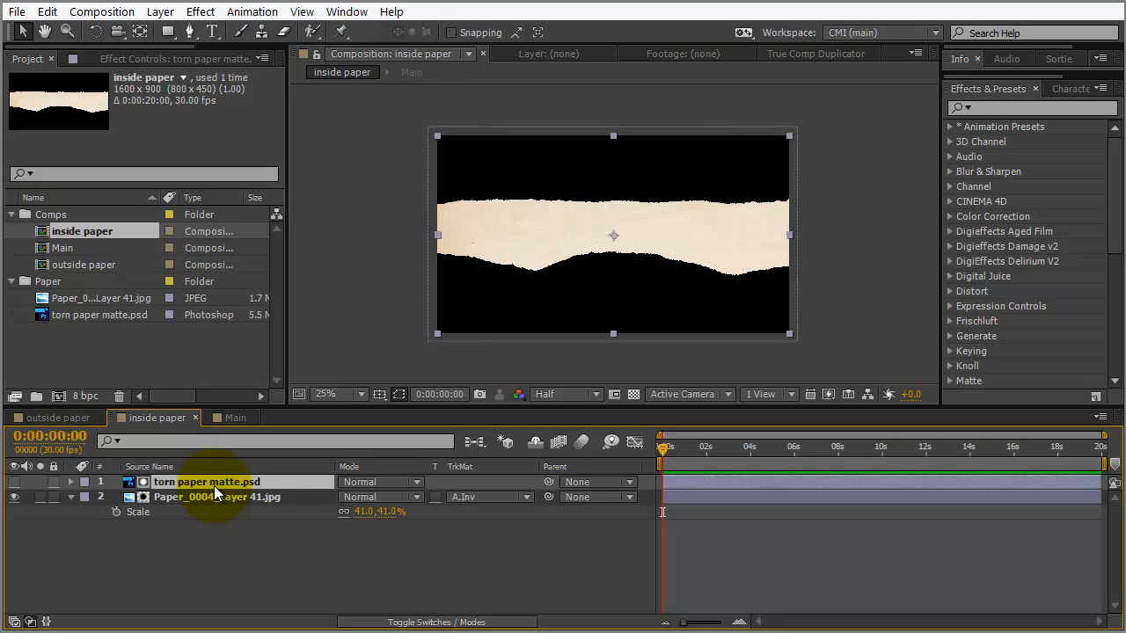
pyautogui.press('s')
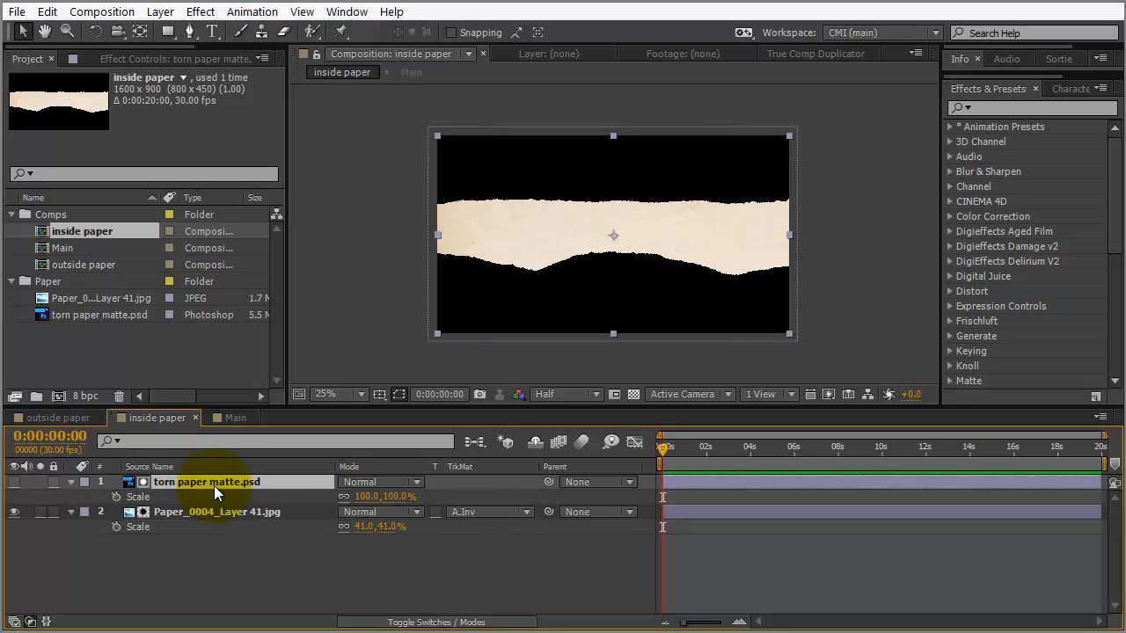
pyautogui.click(344, 498)
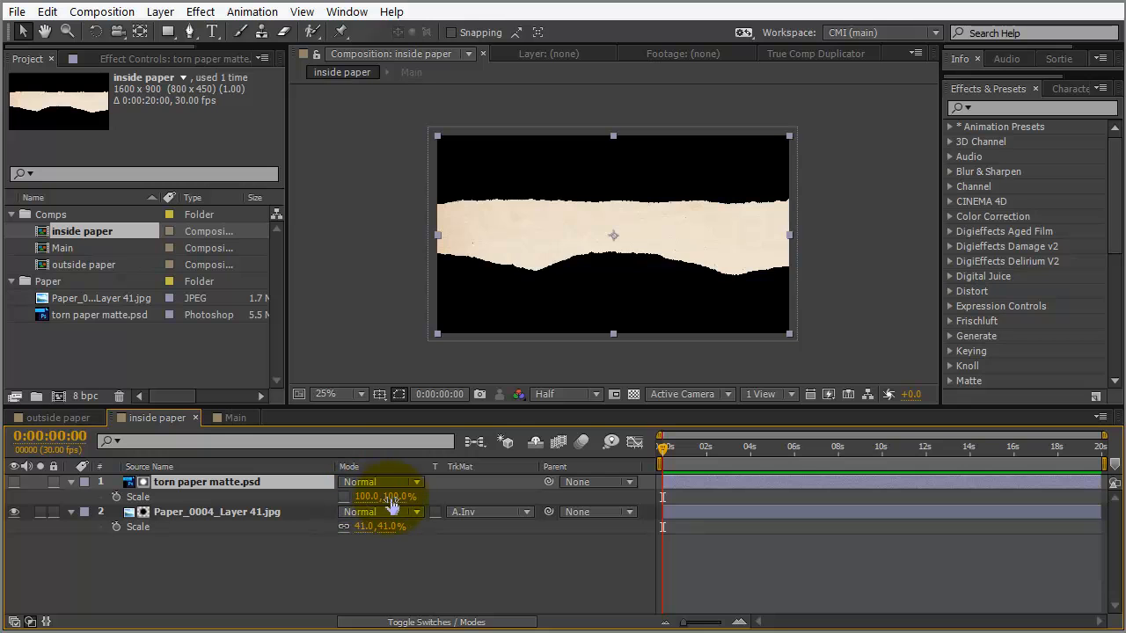
pyautogui.moveTo(394, 498); pyautogui.dragTo(397, 503)
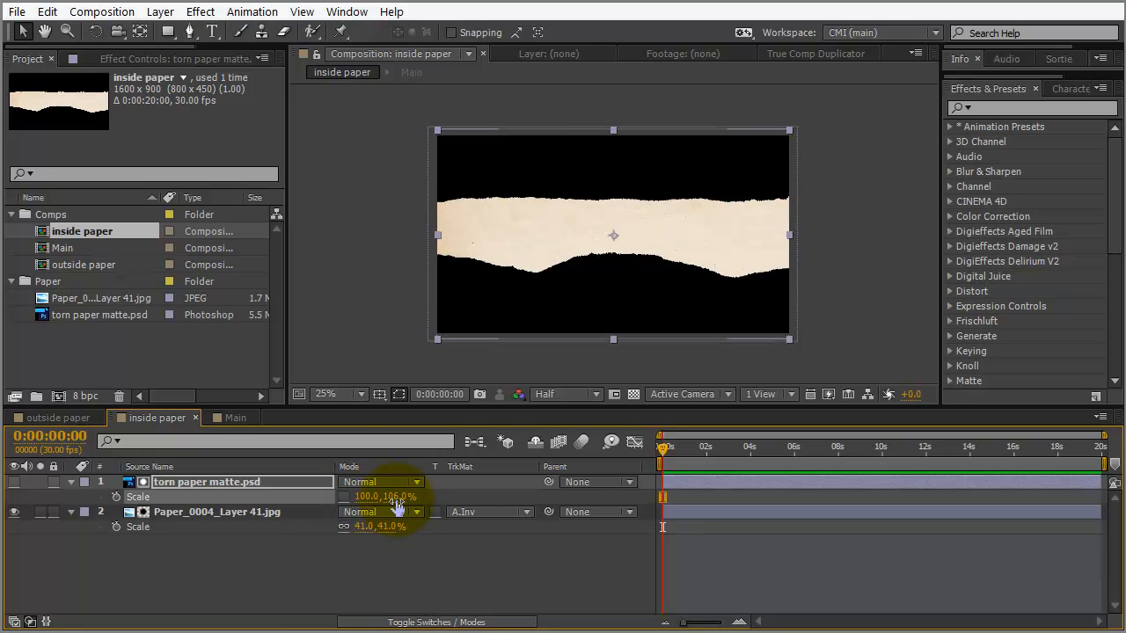
pyautogui.click(397, 499)
pyautogui.write('108')
pyautogui.write('5')
pyautogui.press('Return')
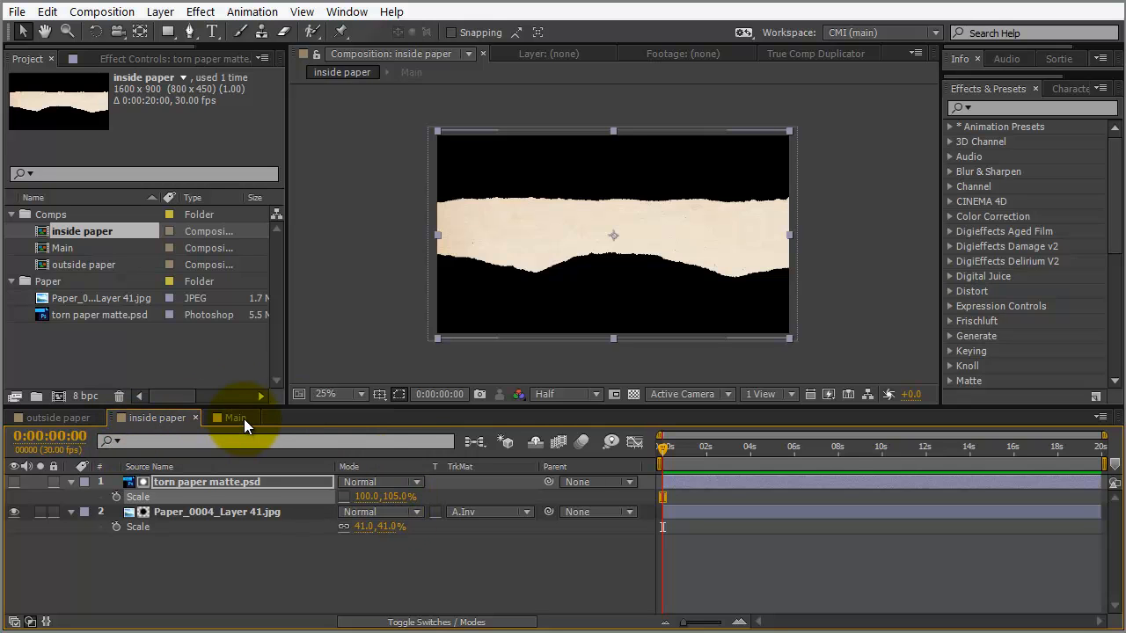
pyautogui.click(235, 418)
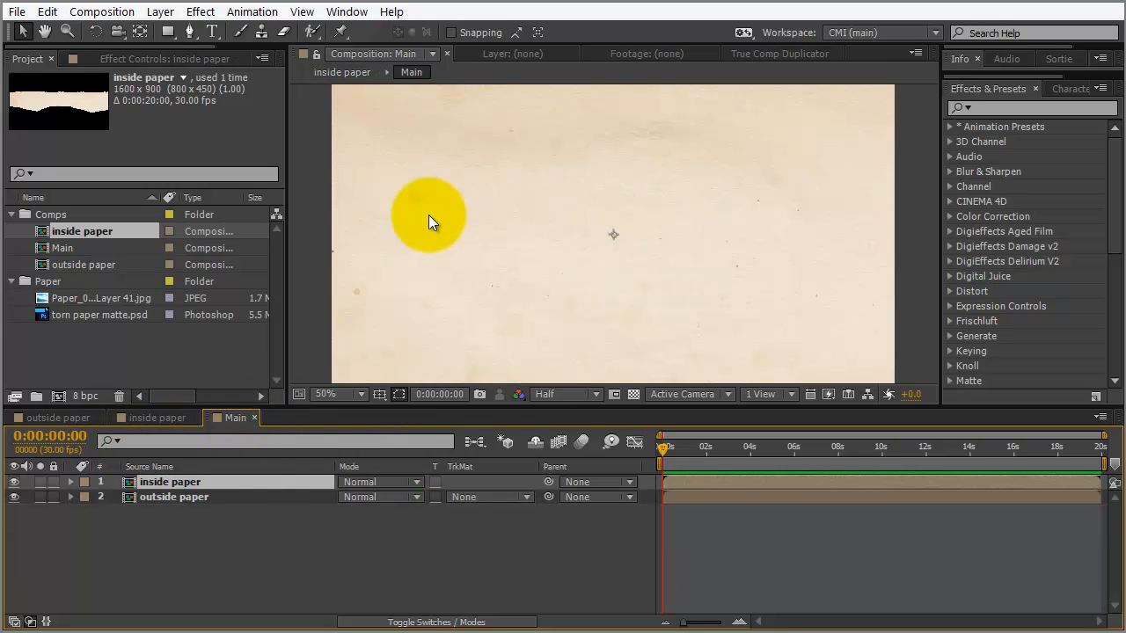
# Zoom the Main viewer out to 25% and turn off the outside paper layer's visibility
pyautogui.moveTo(640, 404); pyautogui.dragTo(636, 435)
pyautogui.scroll(-1, 538, 236)
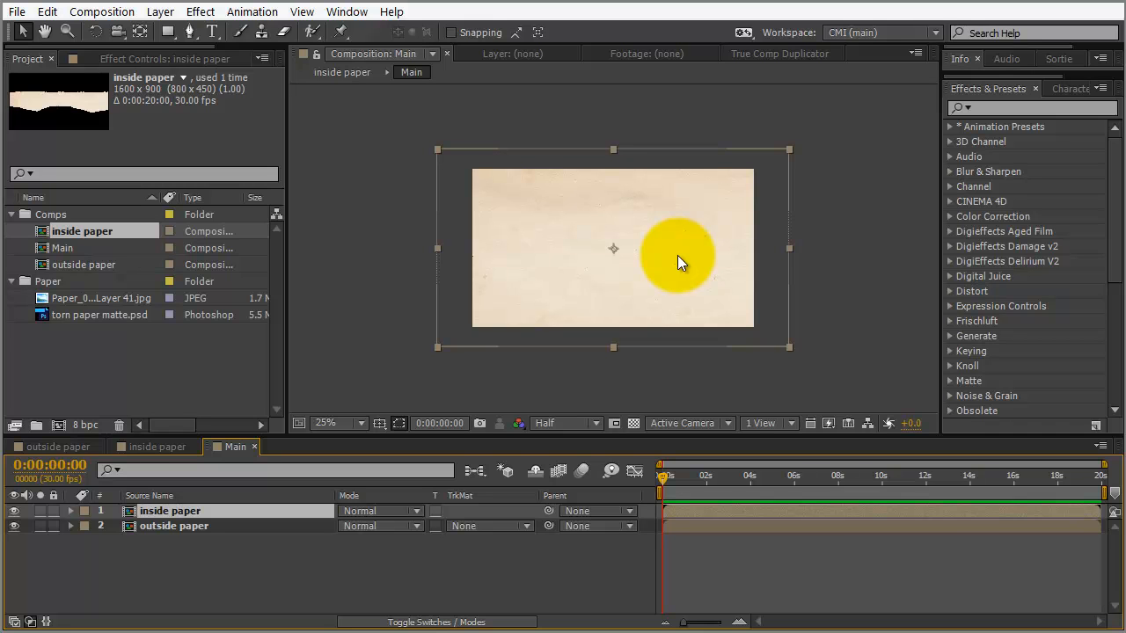
pyautogui.click(14, 526)
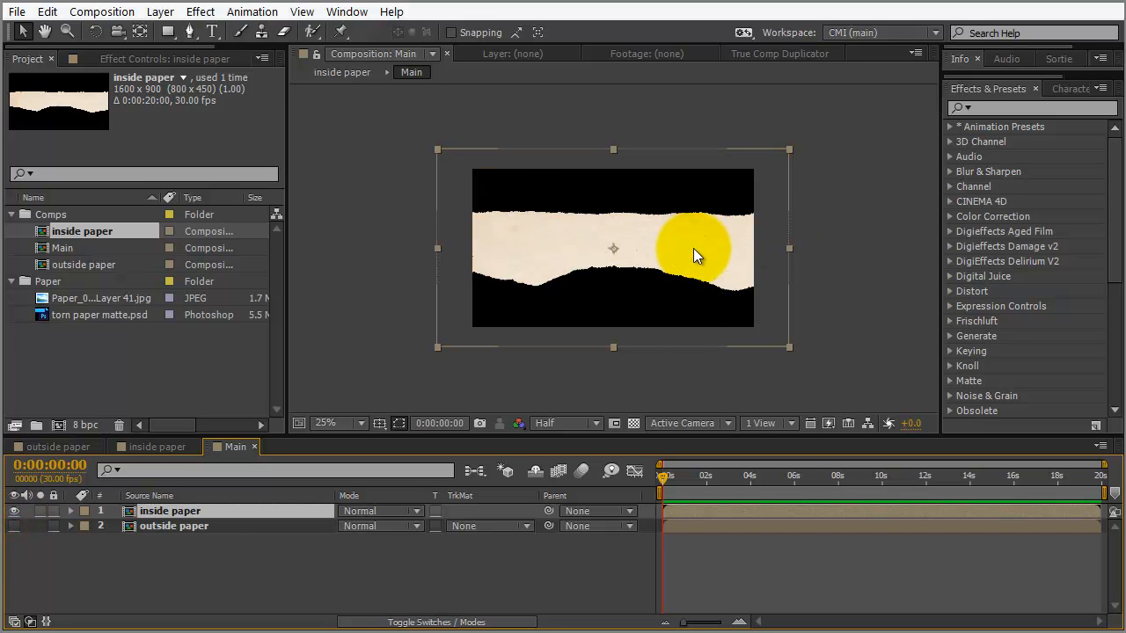
# Run rd_Slicer.jsx from File > Scripts and move its dialog beside the viewer
pyautogui.click(17, 11)
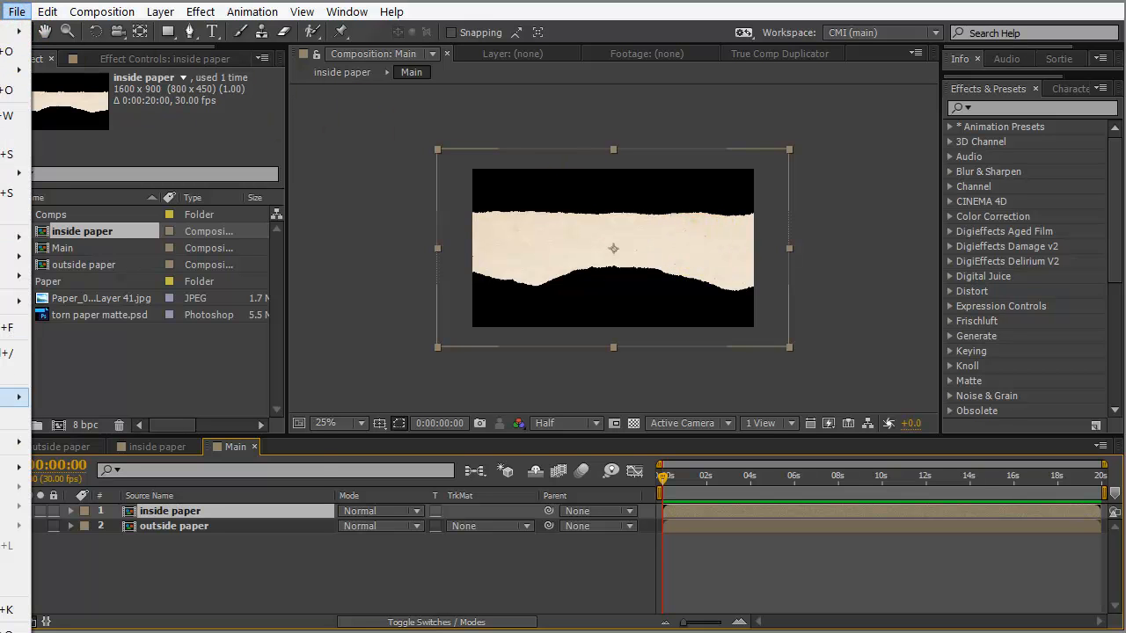
pyautogui.moveTo(18, 442)
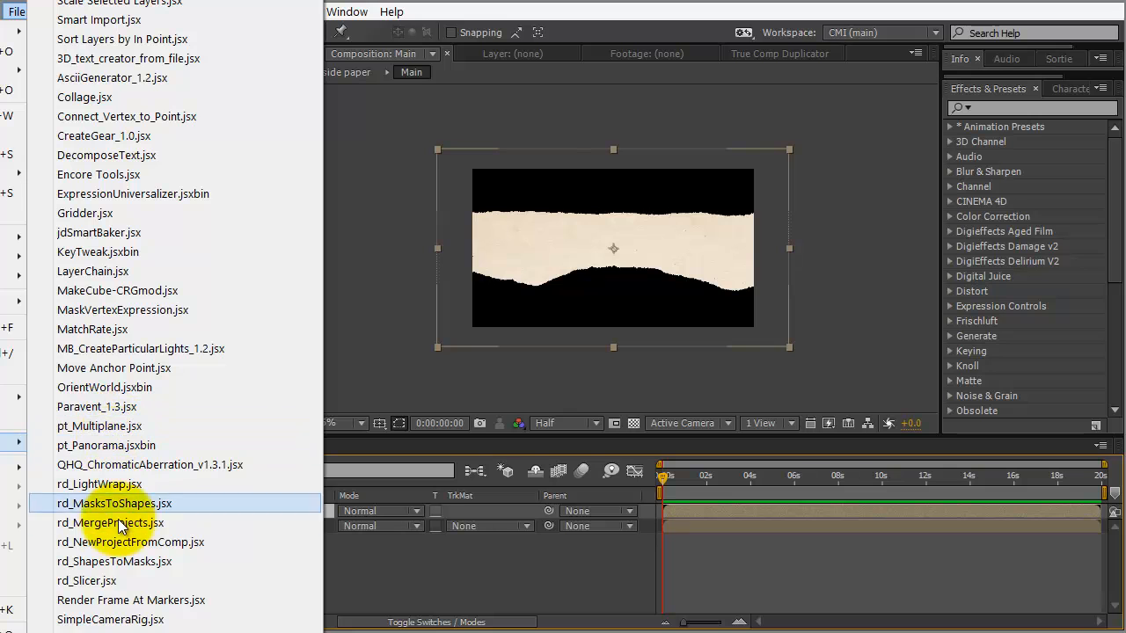
pyautogui.click(139, 583)
pyautogui.moveTo(542, 236); pyautogui.dragTo(312, 145)
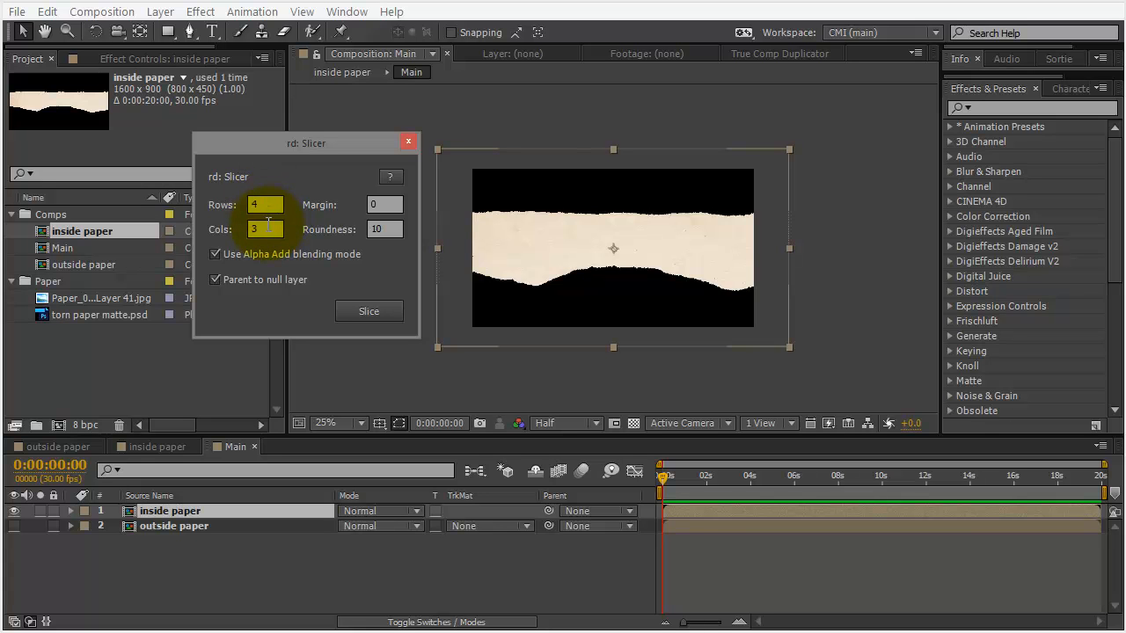
# In rd: Slicer, turn off Alpha Add blending and null parenting, and set Rows to 1
pyautogui.click(270, 228)
pyautogui.write('1')
pyautogui.click(393, 226)
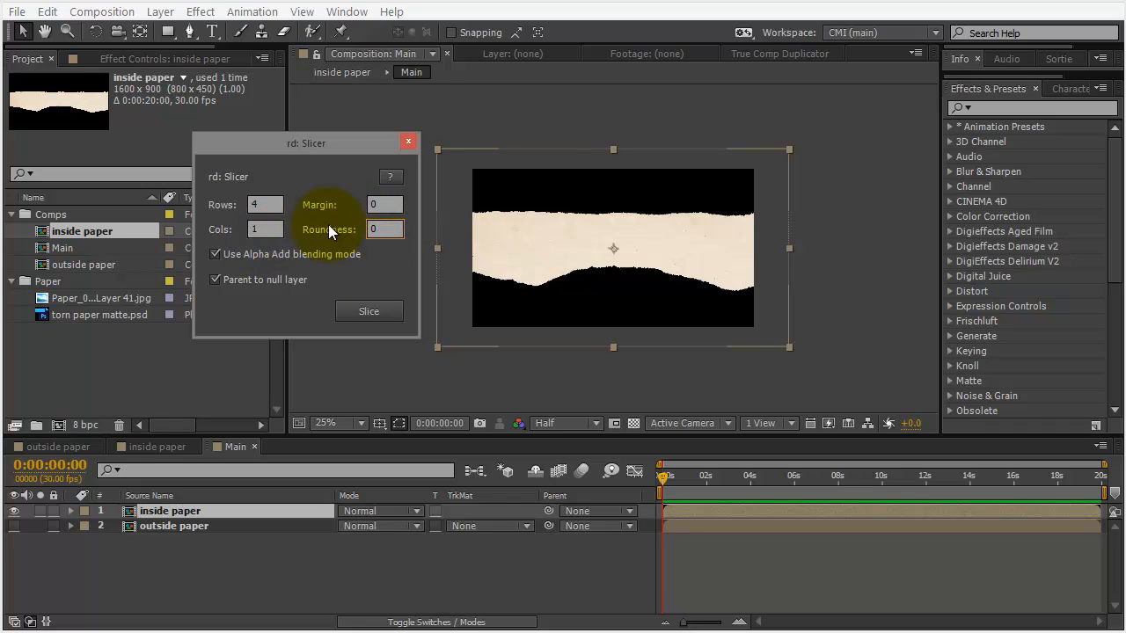
pyautogui.click(219, 253)
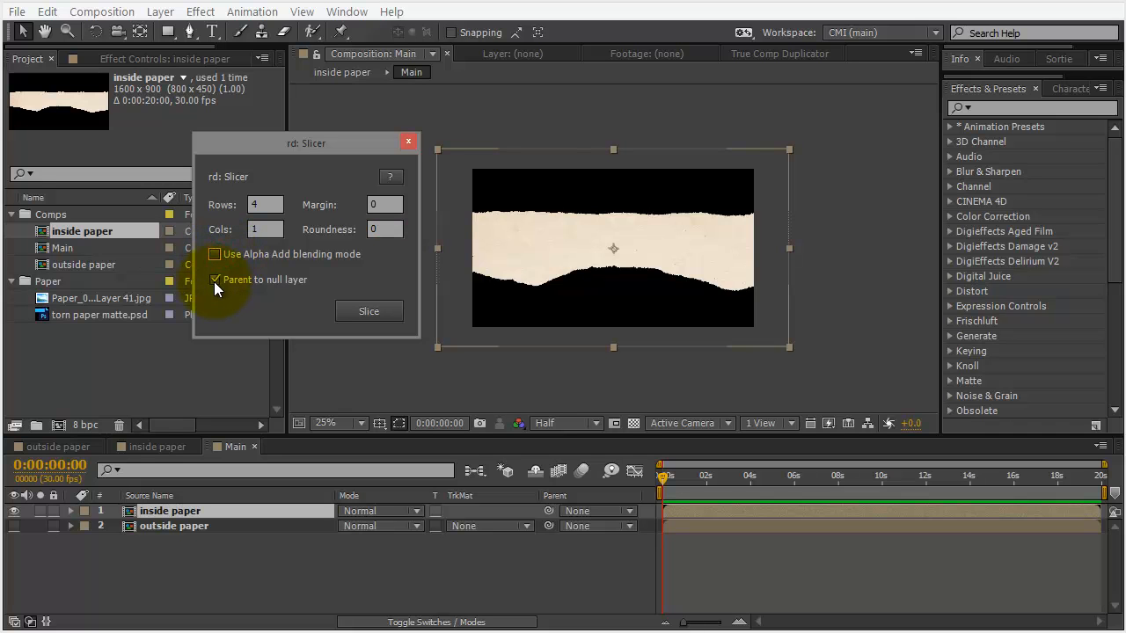
pyautogui.click(213, 279)
pyautogui.click(262, 205)
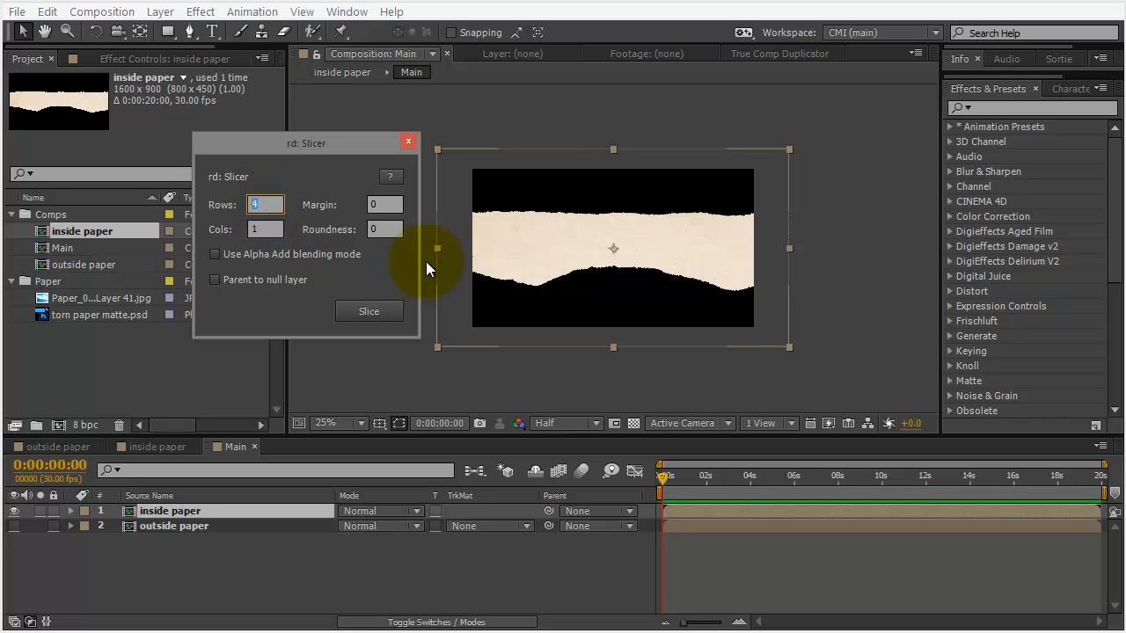
pyautogui.write('1')
pyautogui.click(280, 226)
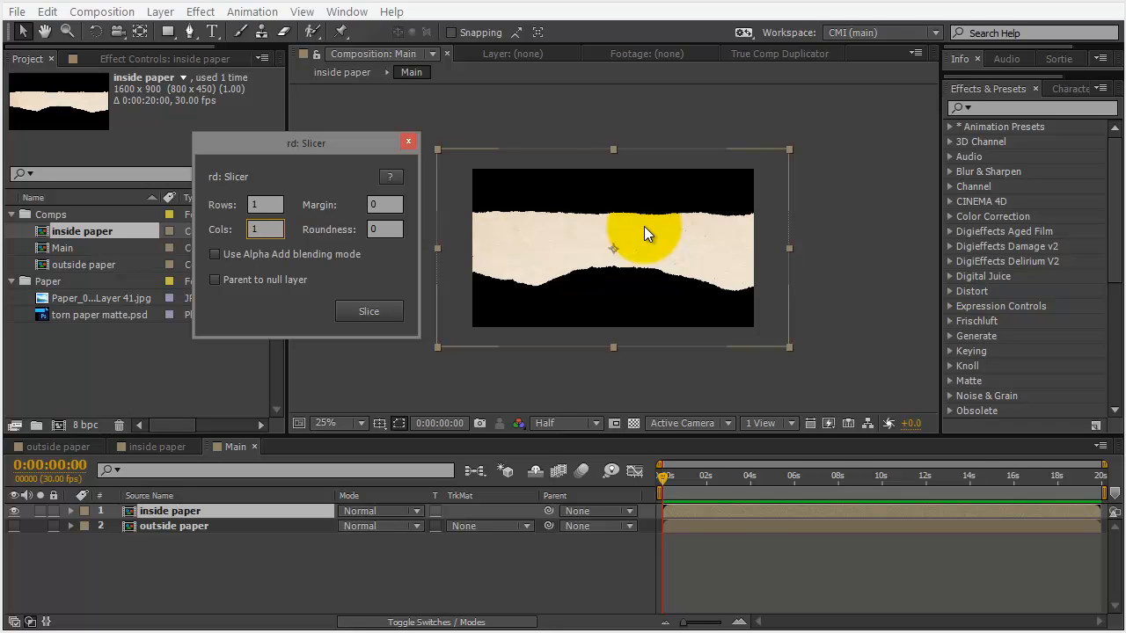
# Set Columns to 125, slice the inside paper layer, and close the dialog
pyautogui.click(258, 227)
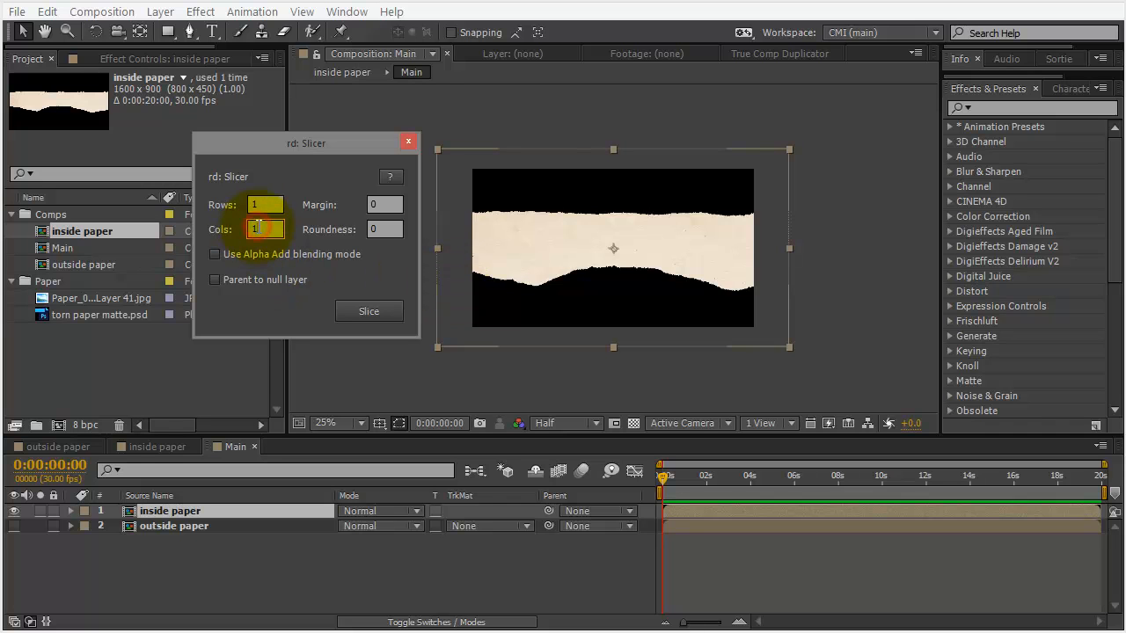
pyautogui.write('125')
pyautogui.press('BackSpace')
pyautogui.press('BackSpace')
pyautogui.press('BackSpace')
pyautogui.write('25')
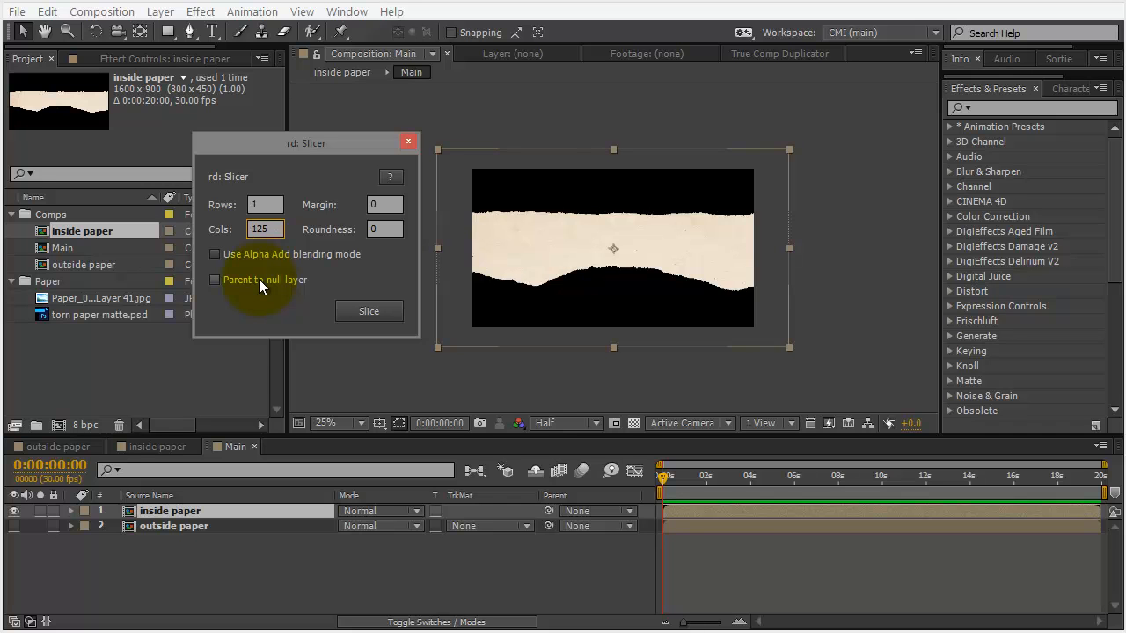
pyautogui.click(376, 312)
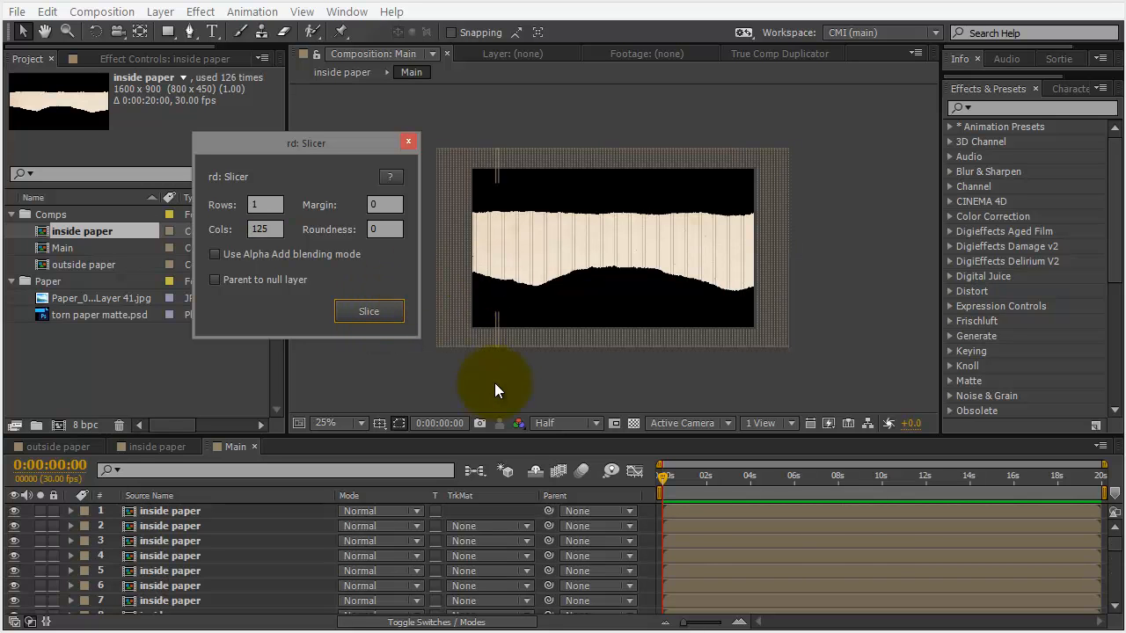
pyautogui.moveTo(505, 434); pyautogui.dragTo(513, 353)
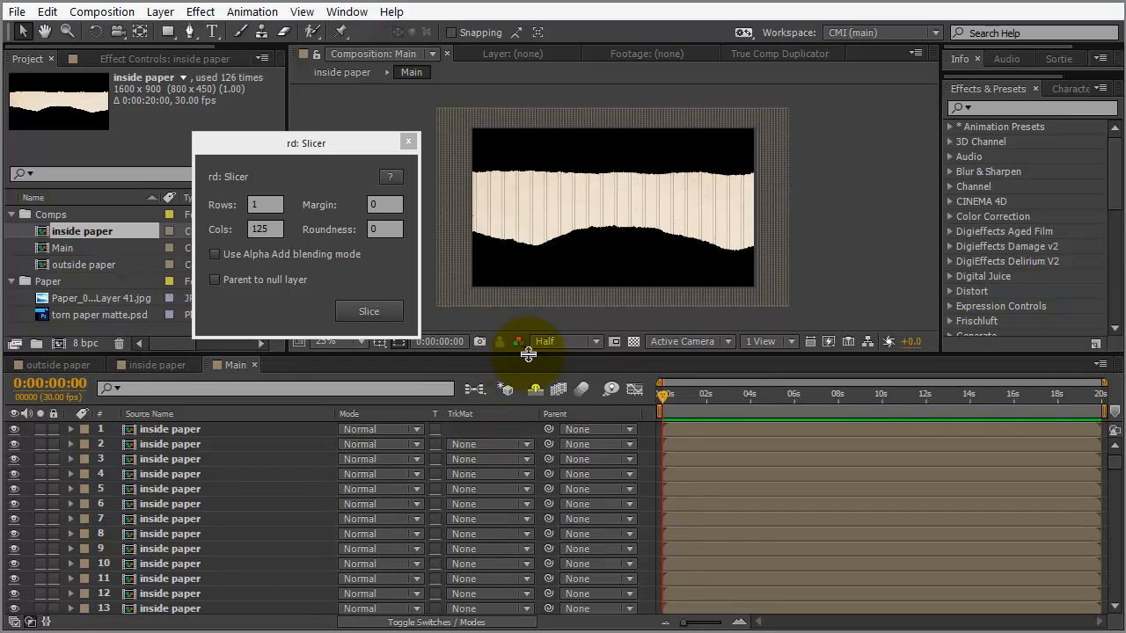
pyautogui.moveTo(1113, 462)
pyautogui.mouseDown()
pyautogui.moveTo(1111, 593)
pyautogui.moveTo(1115, 460)
pyautogui.mouseUp()
pyautogui.moveTo(559, 219); pyautogui.dragTo(338, 263)
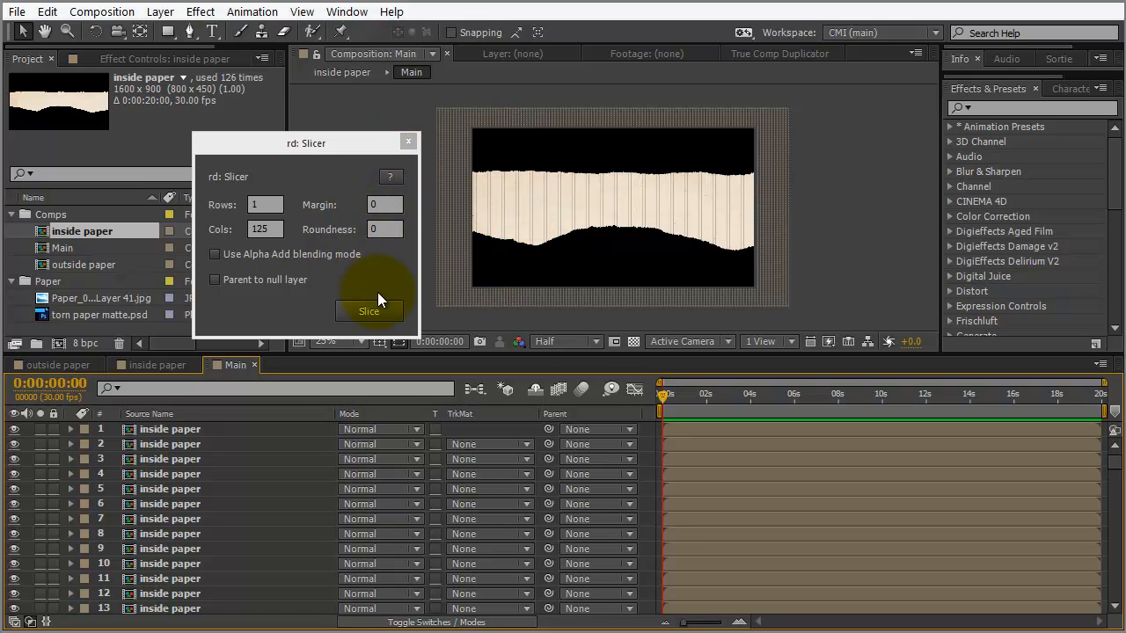
pyautogui.click(407, 141)
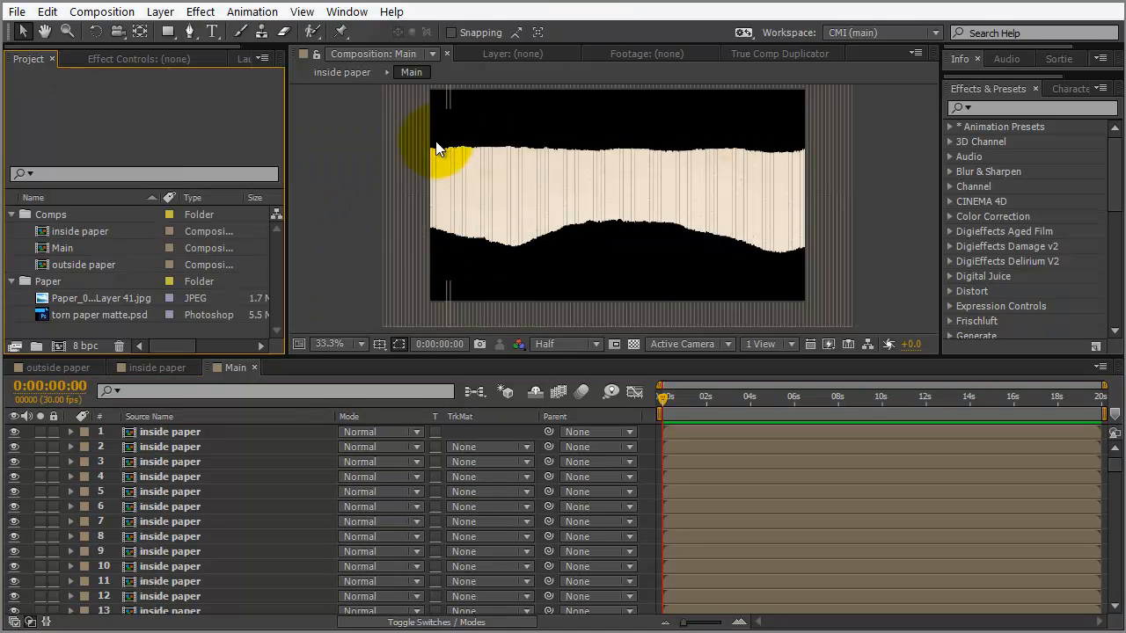
# Select the first inside paper slice and reveal its mask path
pyautogui.moveTo(491, 213); pyautogui.dragTo(456, 213)
pyautogui.click(145, 432)
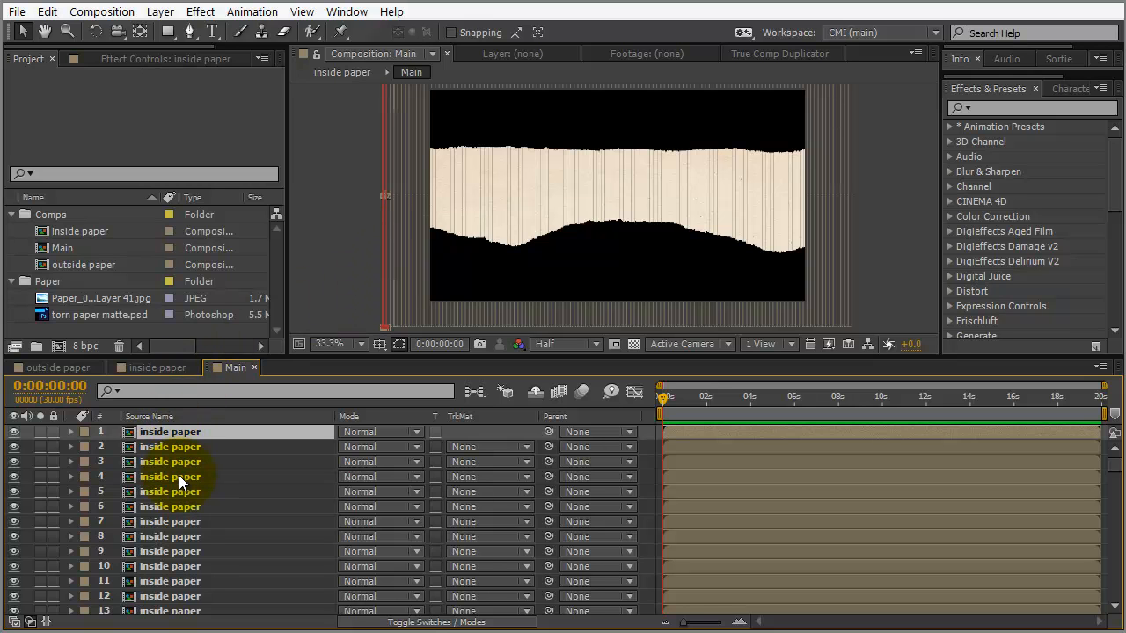
pyautogui.press('m')
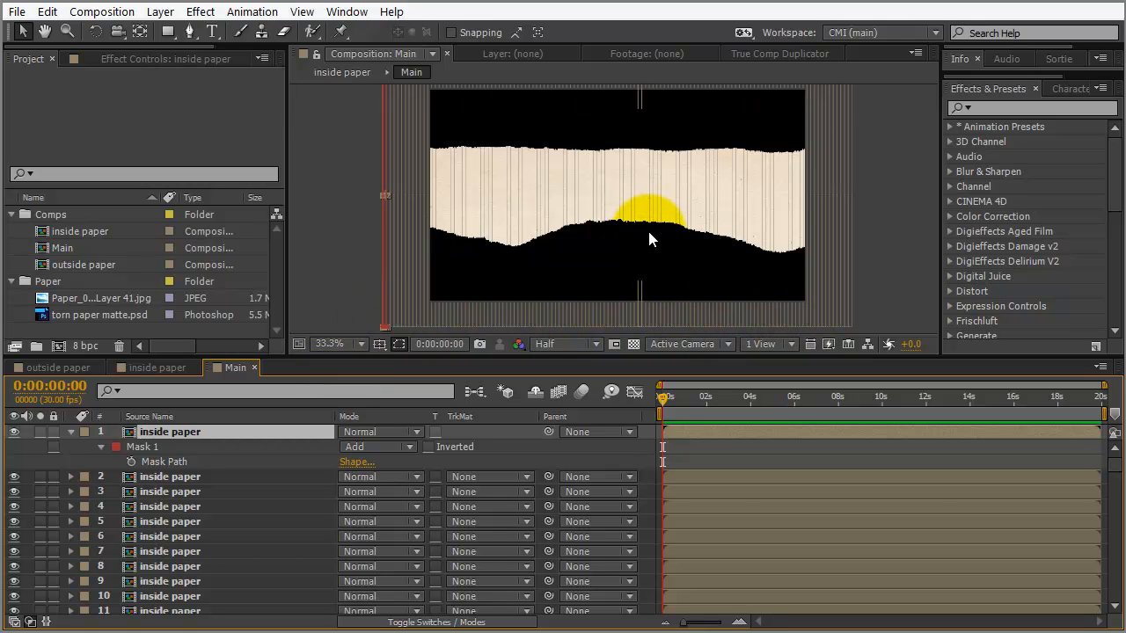
# View the slices at 100% zoom, pan across them, and set resolution to Full
pyautogui.press('/')
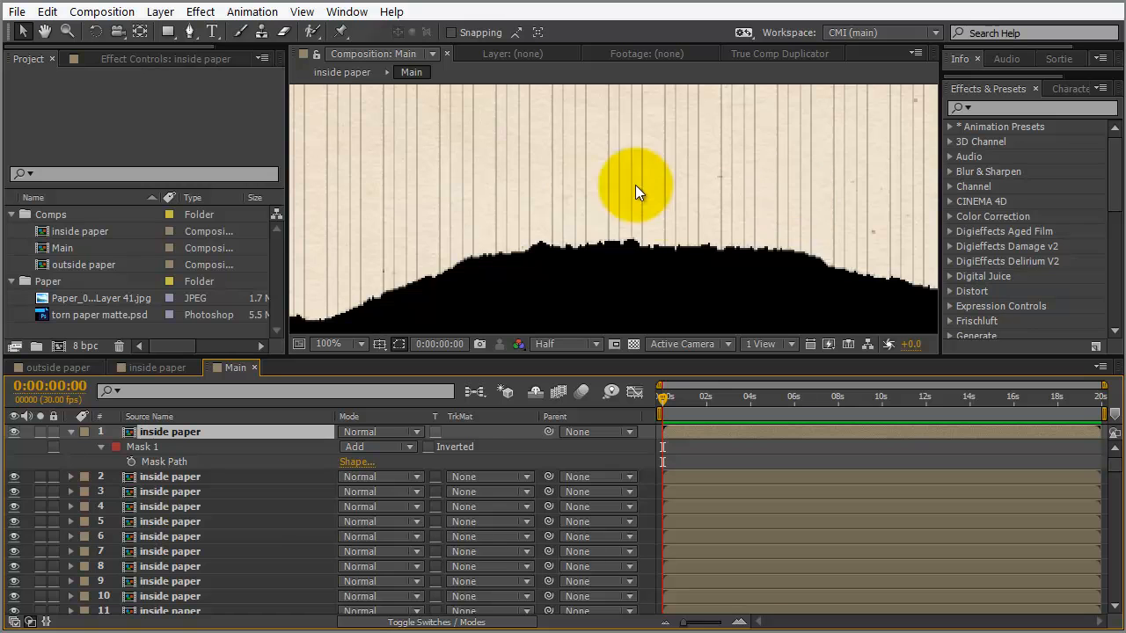
pyautogui.press('space')
pyautogui.moveTo(578, 168); pyautogui.dragTo(607, 200)
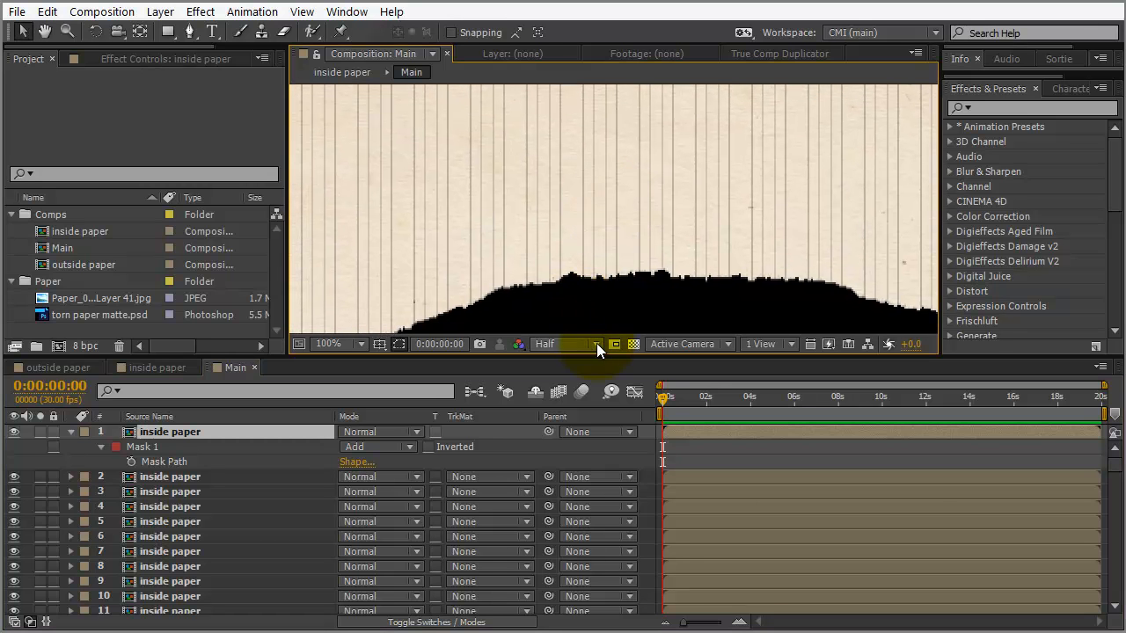
pyautogui.click(597, 344)
pyautogui.click(577, 394)
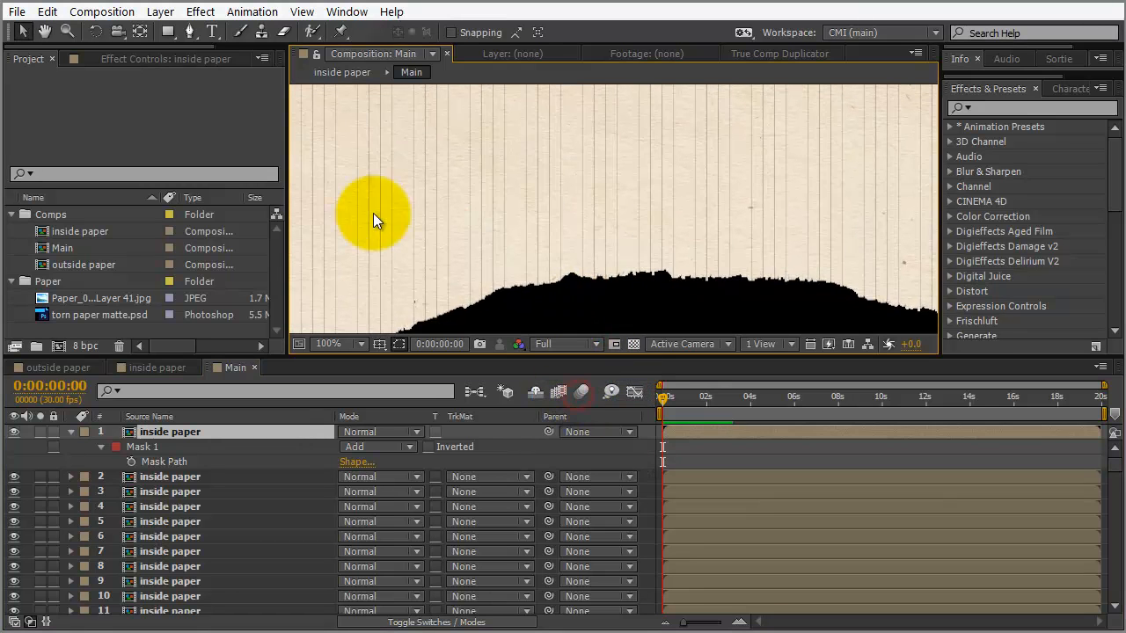
pyautogui.moveTo(582, 203); pyautogui.dragTo(336, 266)
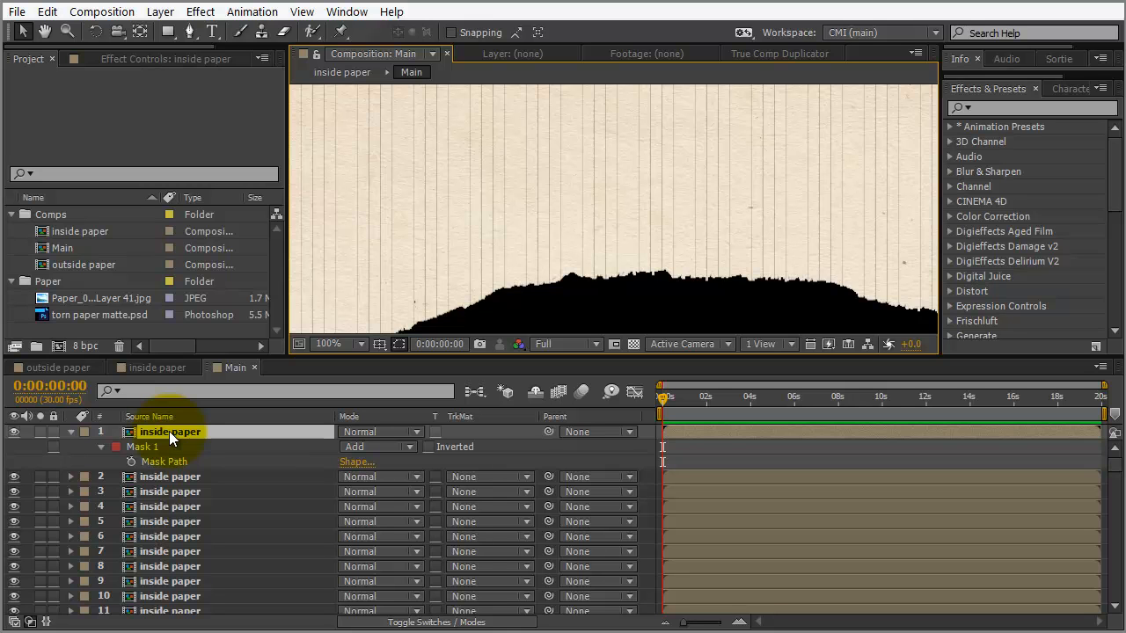
# Add a new Null Object layer to Main and rename it controller
pyautogui.click(165, 14)
pyautogui.moveTo(158, 32)
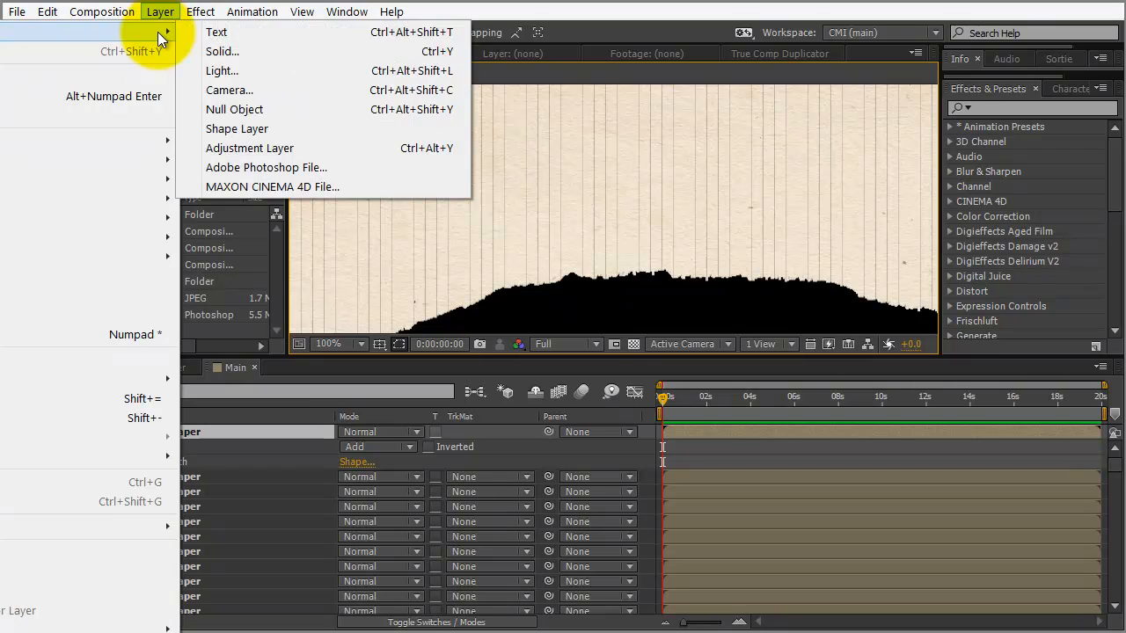
pyautogui.click(245, 109)
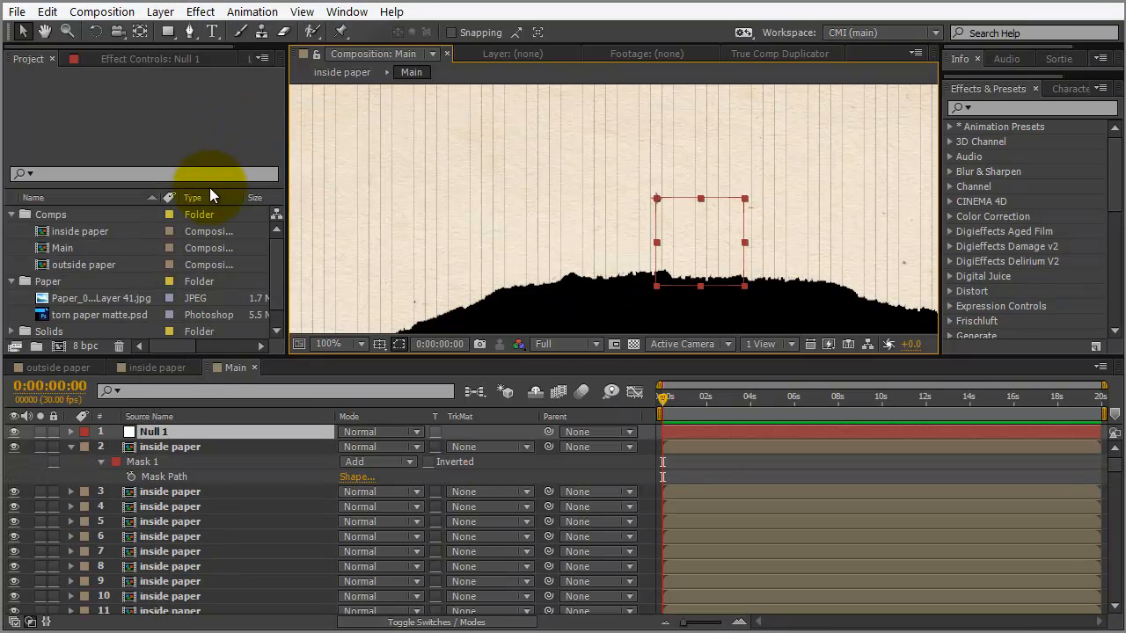
pyautogui.press('KP_Enter')
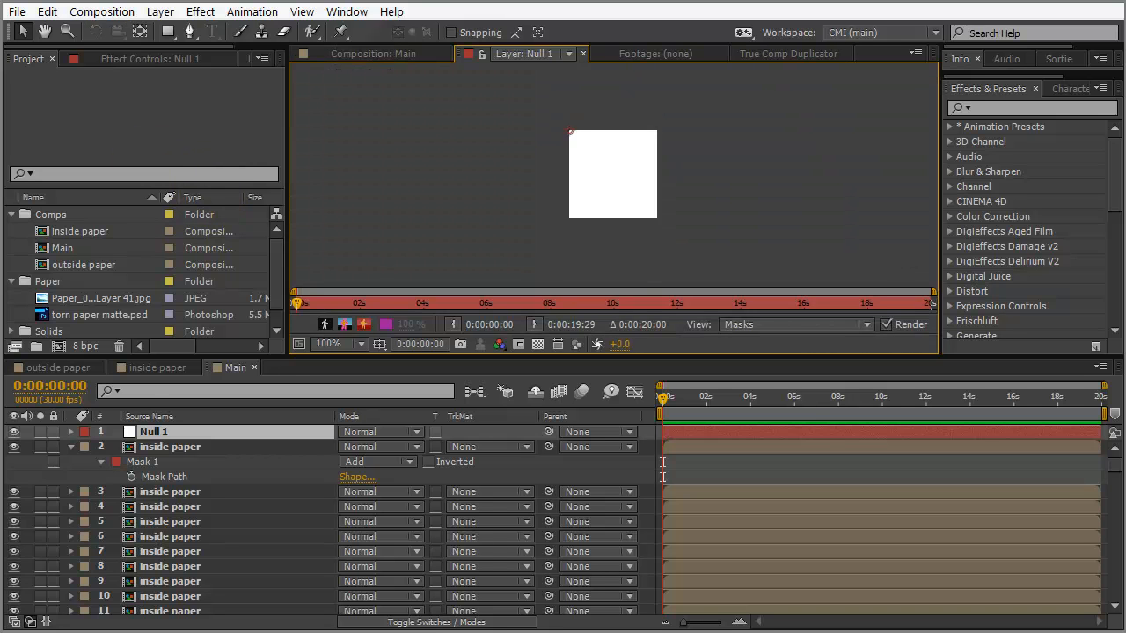
pyautogui.click(395, 55)
pyautogui.click(156, 433)
pyautogui.press('Return')
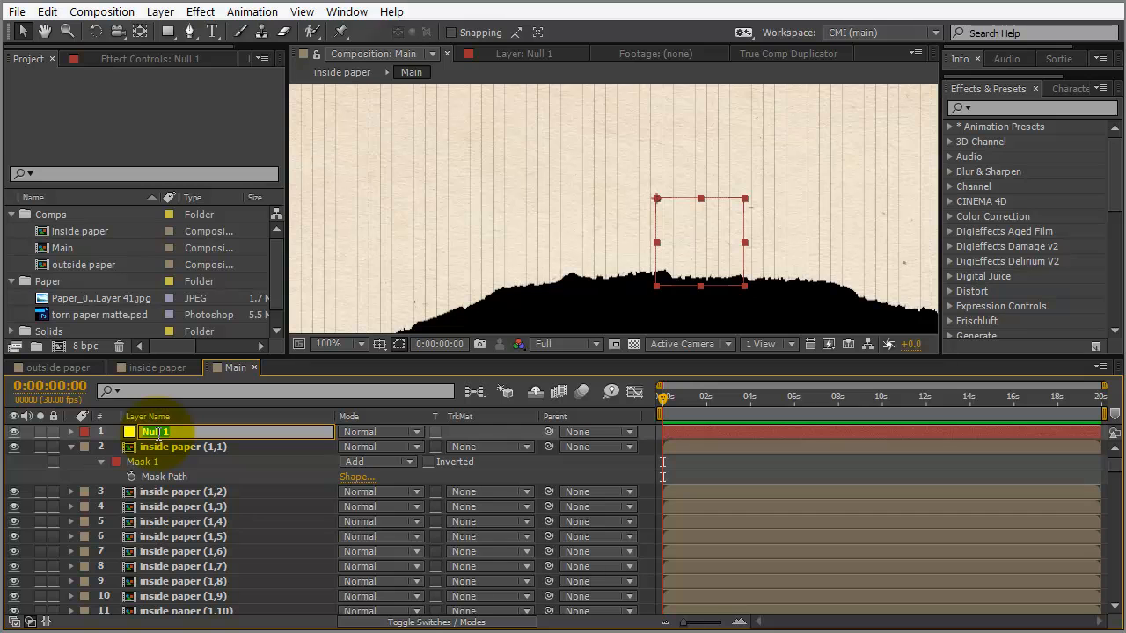
pyautogui.write('controller')
pyautogui.press('Return')
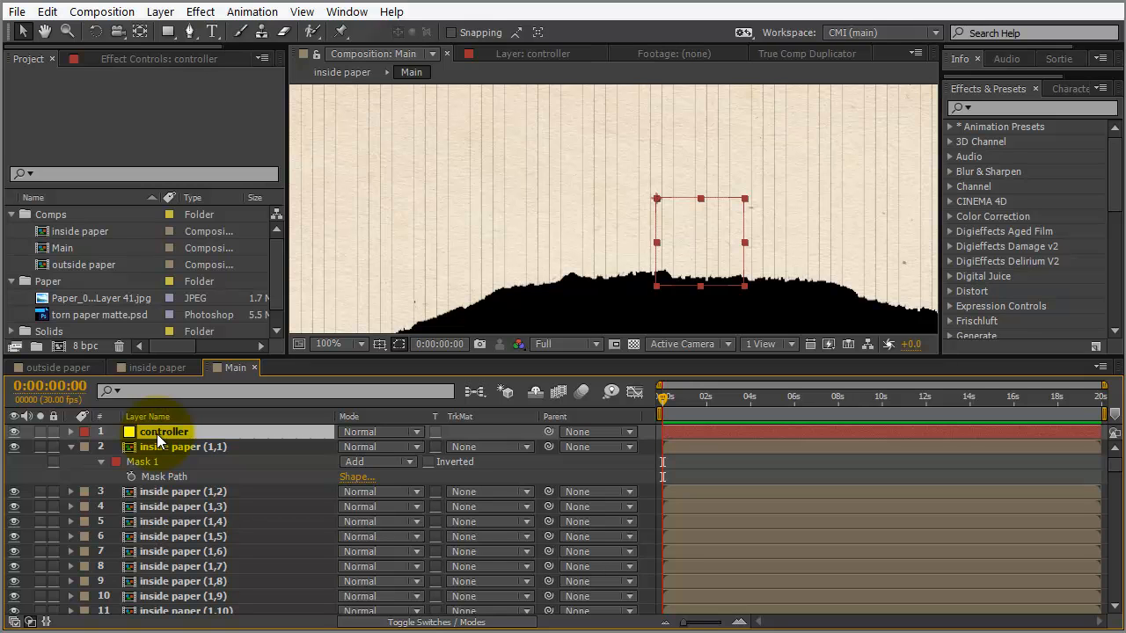
# Add a Slider Control effect to controller and rename it 'mask expansion'
pyautogui.click(183, 61)
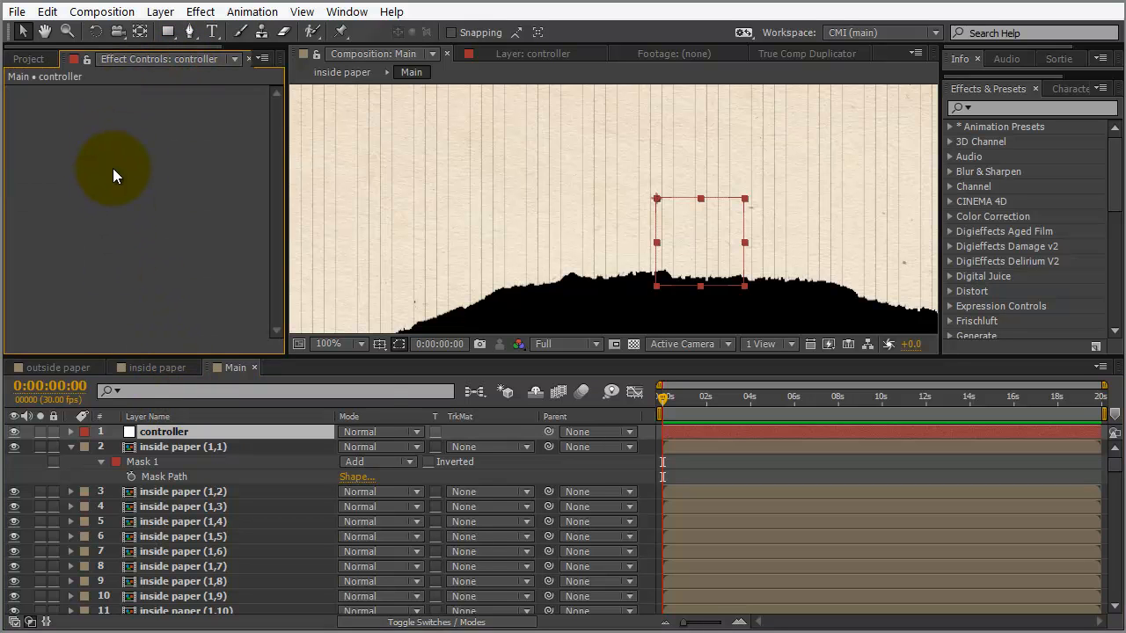
pyautogui.rightClick(113, 176)
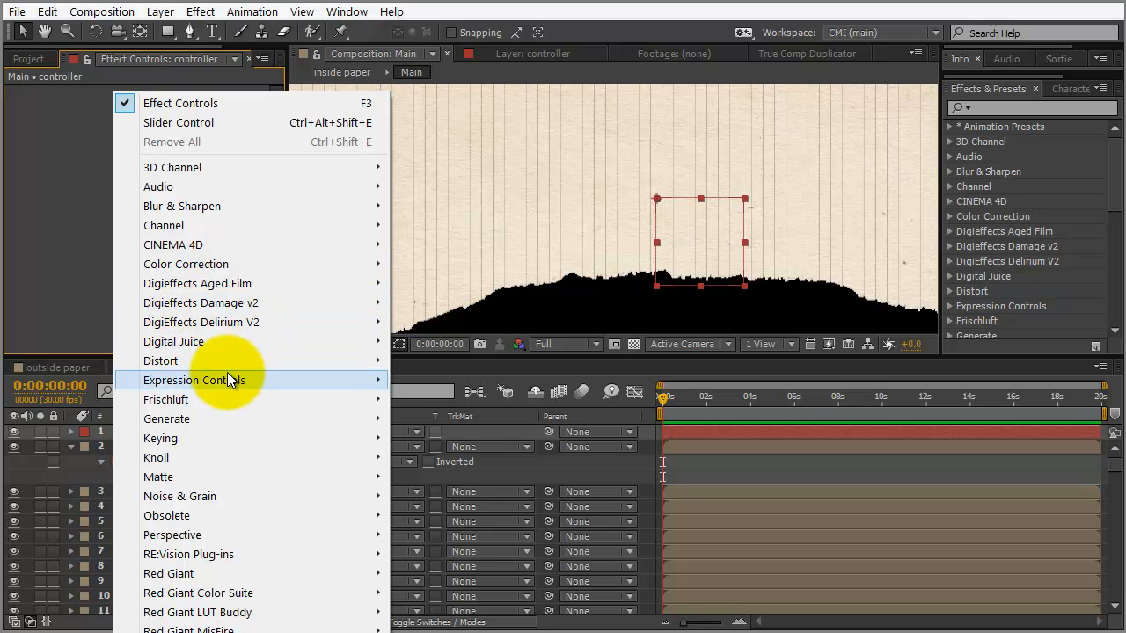
pyautogui.moveTo(227, 379)
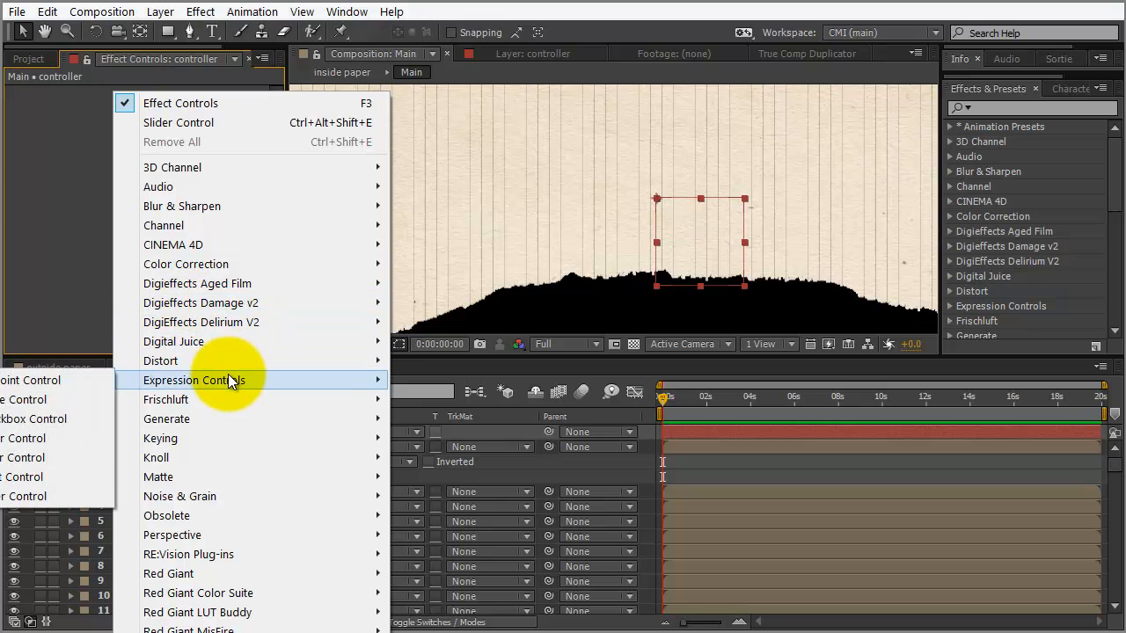
pyautogui.click(76, 207)
pyautogui.rightClick(258, 190)
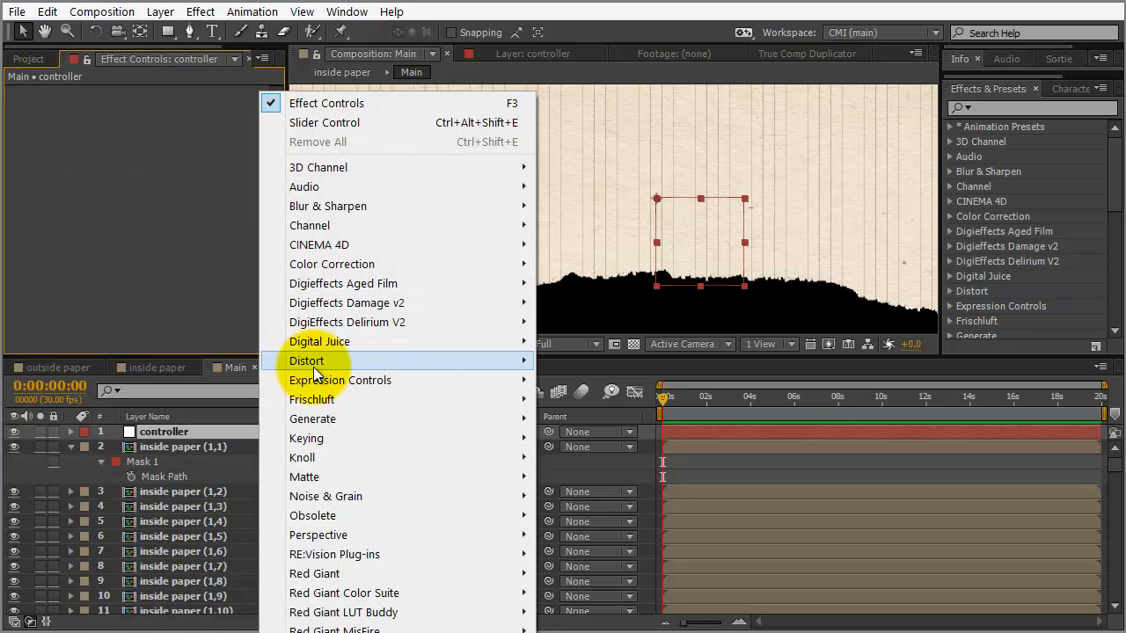
pyautogui.moveTo(314, 377)
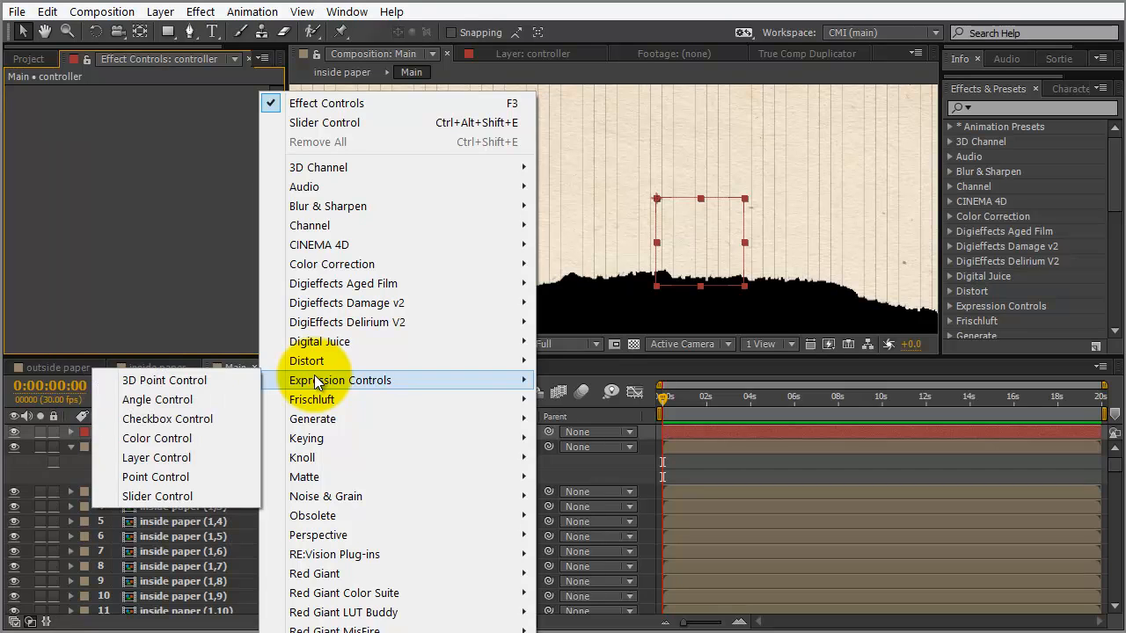
pyautogui.click(192, 498)
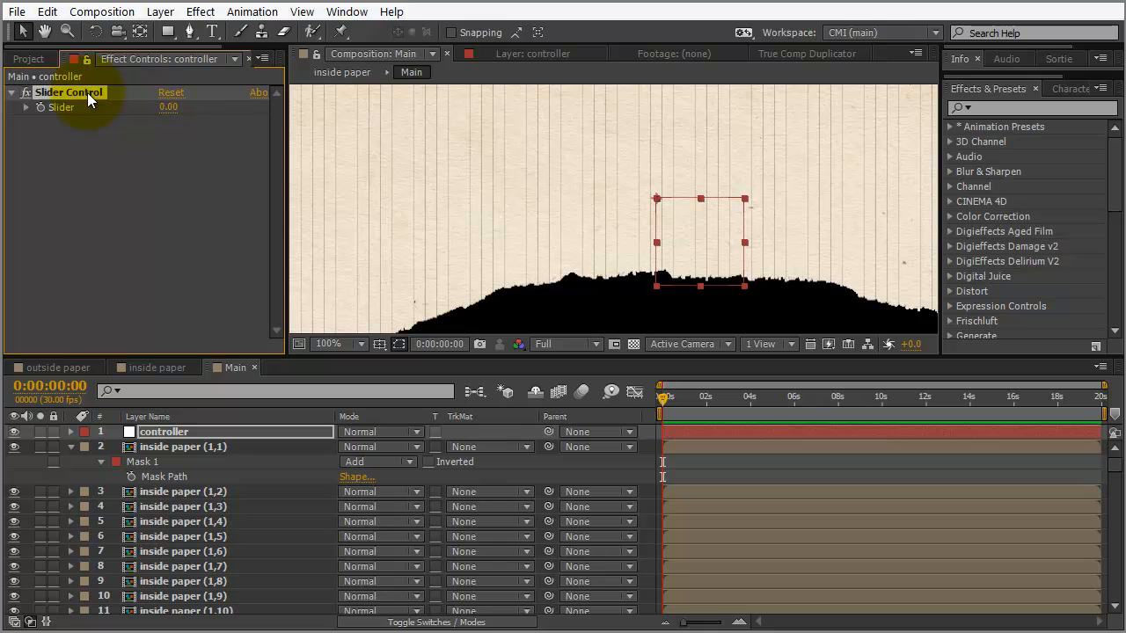
pyautogui.press('Return')
pyautogui.write('mask expansion')
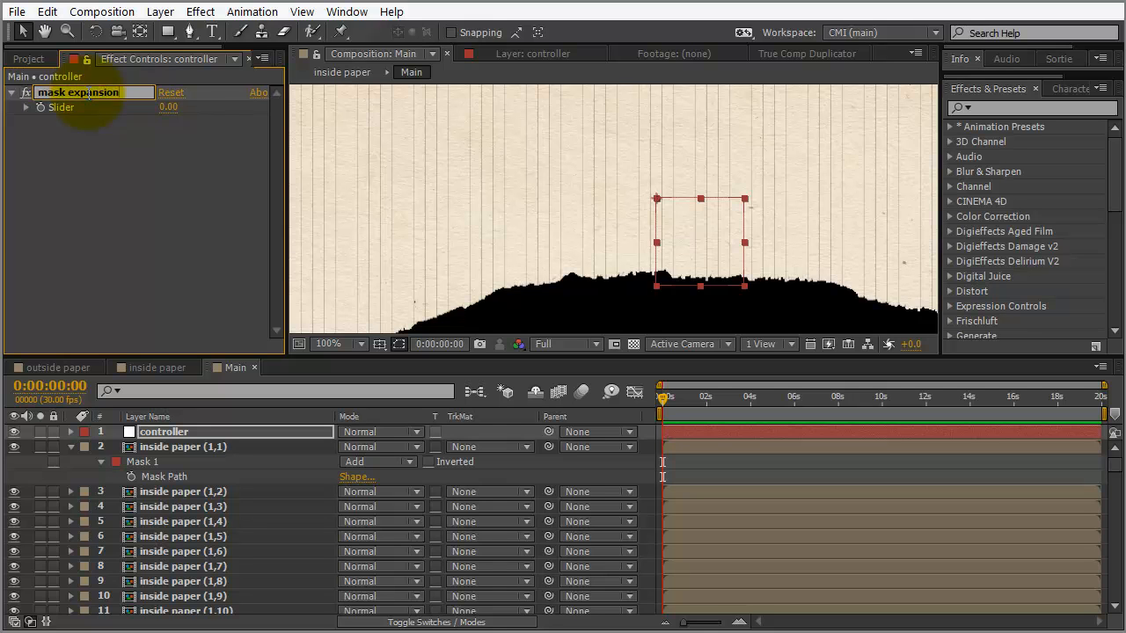
pyautogui.press('Return')
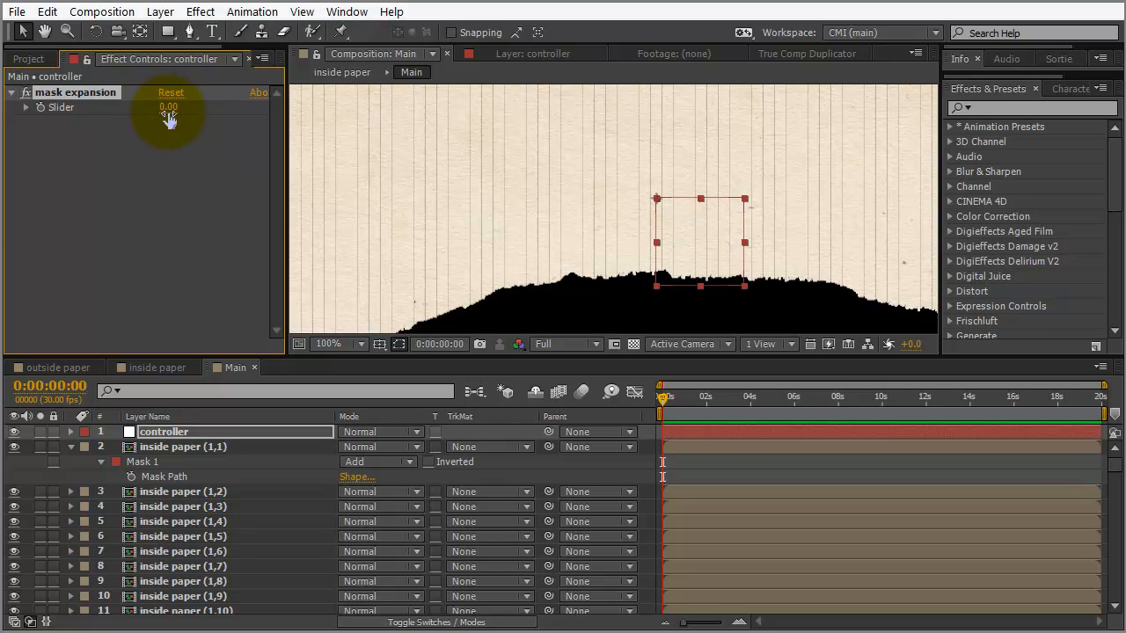
pyautogui.click(86, 61)
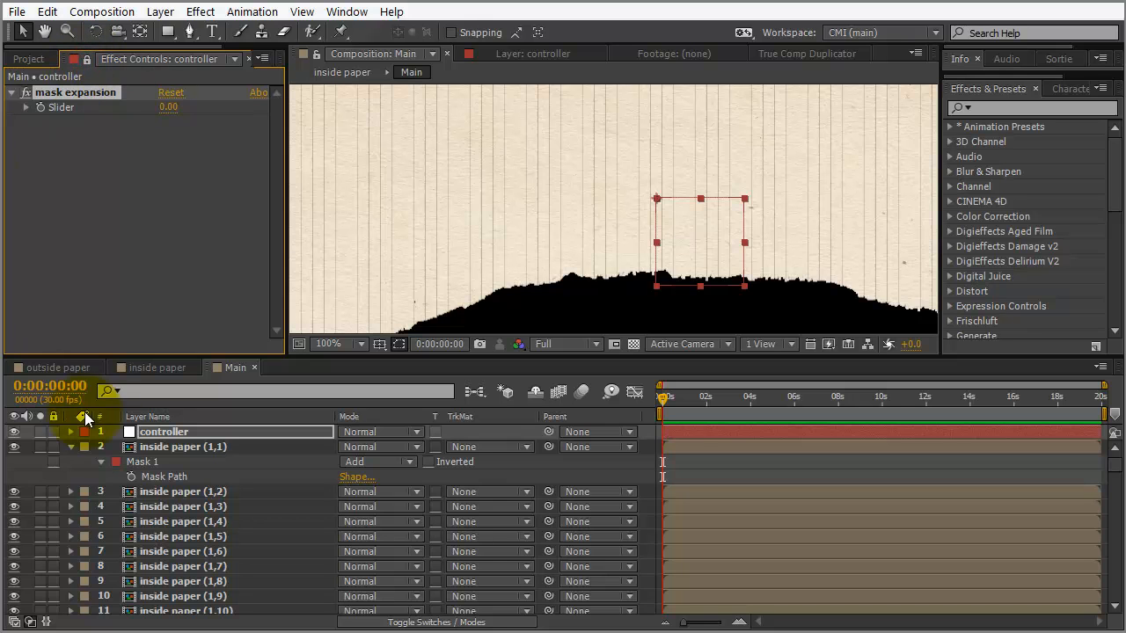
# Link inside paper (1,1)'s Mask Expansion to the controller's mask expansion slider via expression
pyautogui.click(155, 446)
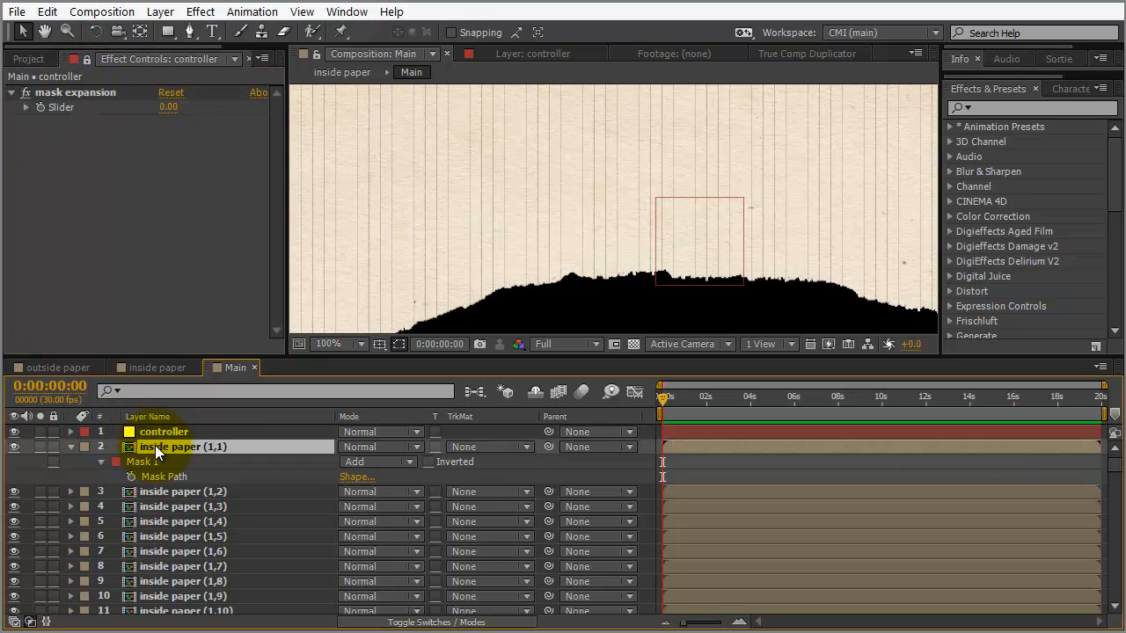
pyautogui.press('m')
pyautogui.press('m')
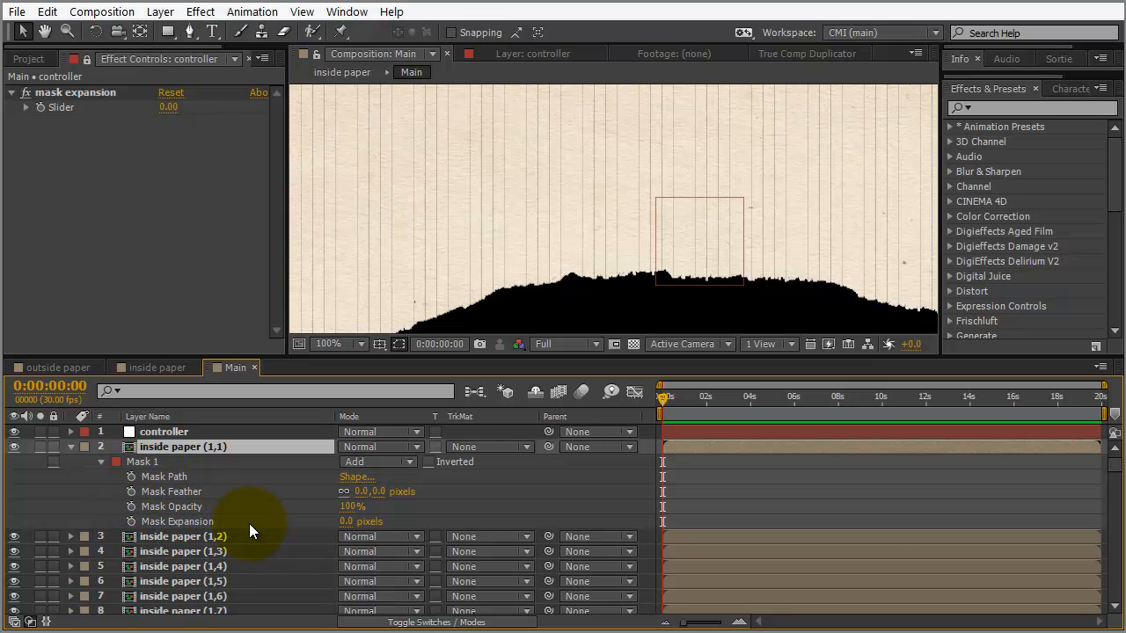
pyautogui.keyDown('alt'); pyautogui.click(132, 523); pyautogui.keyUp('alt')
pyautogui.moveTo(388, 537); pyautogui.dragTo(63, 106)
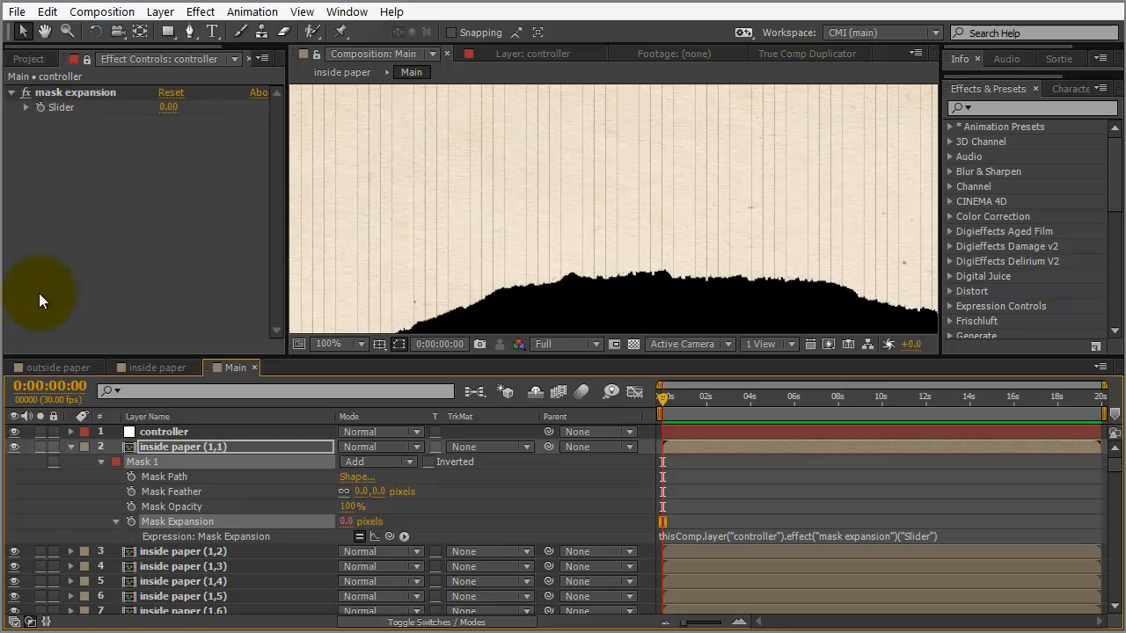
# Test the slider at 20, reset it to 0, and open Mask Expansion's property options
pyautogui.moveTo(167, 112); pyautogui.dragTo(186, 106)
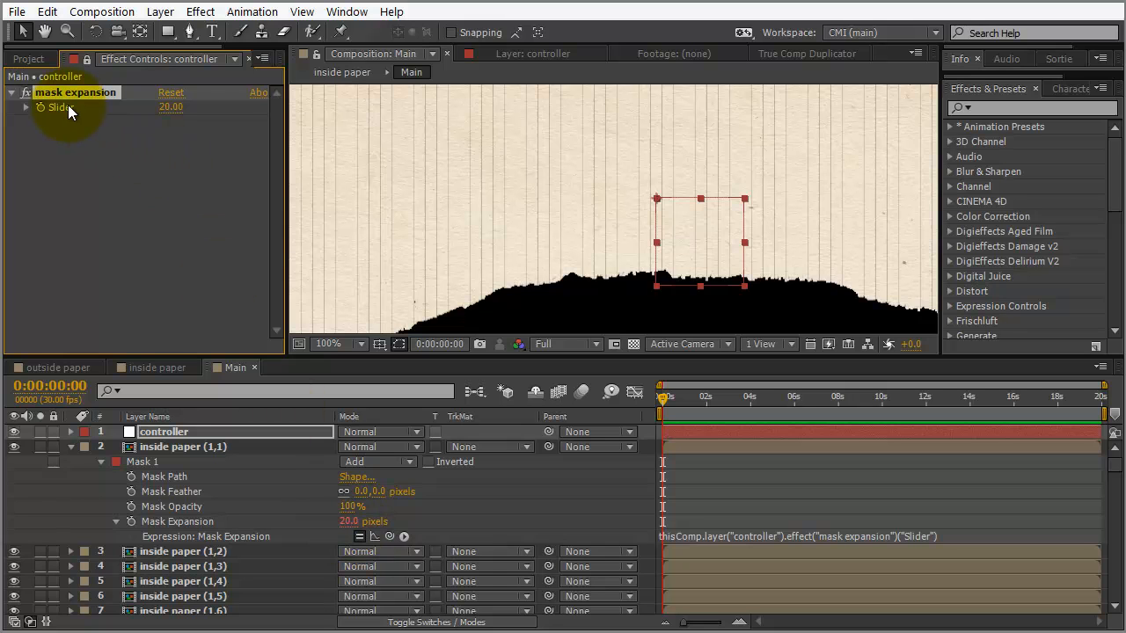
pyautogui.click(171, 106)
pyautogui.write('0')
pyautogui.press('Return')
pyautogui.press('Return')
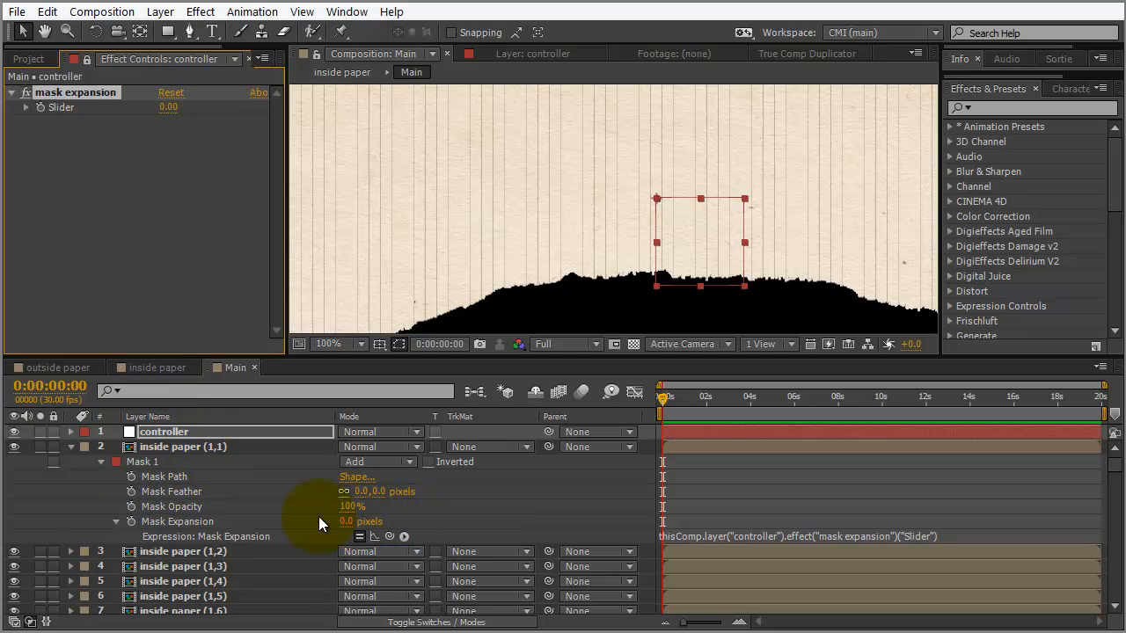
pyautogui.click(176, 524)
pyautogui.click(131, 522)
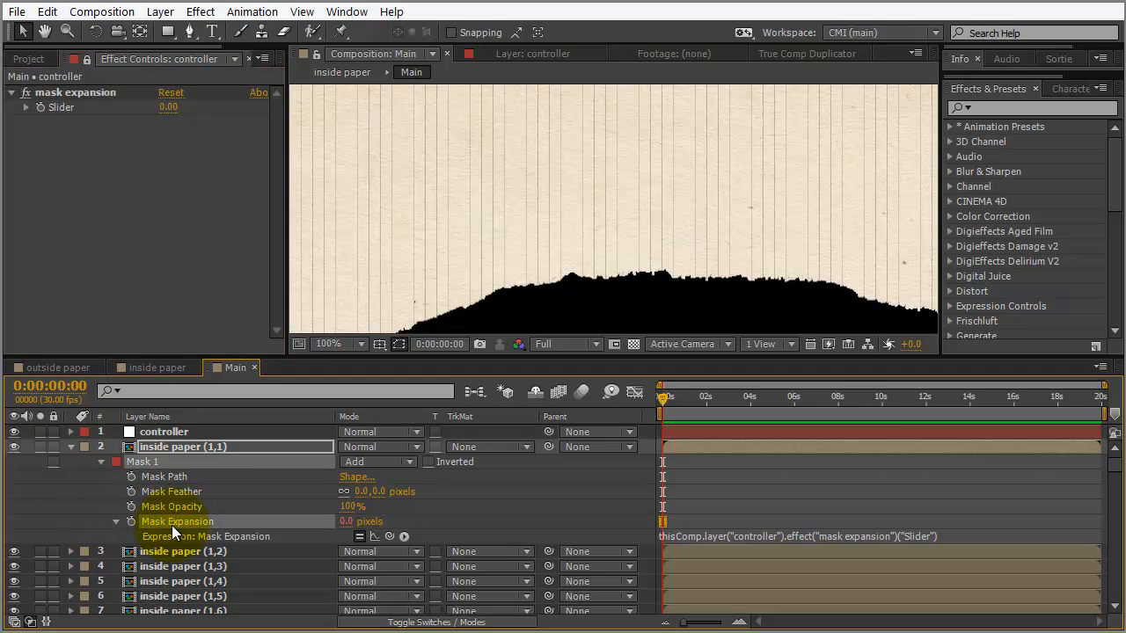
pyautogui.rightClick(172, 525)
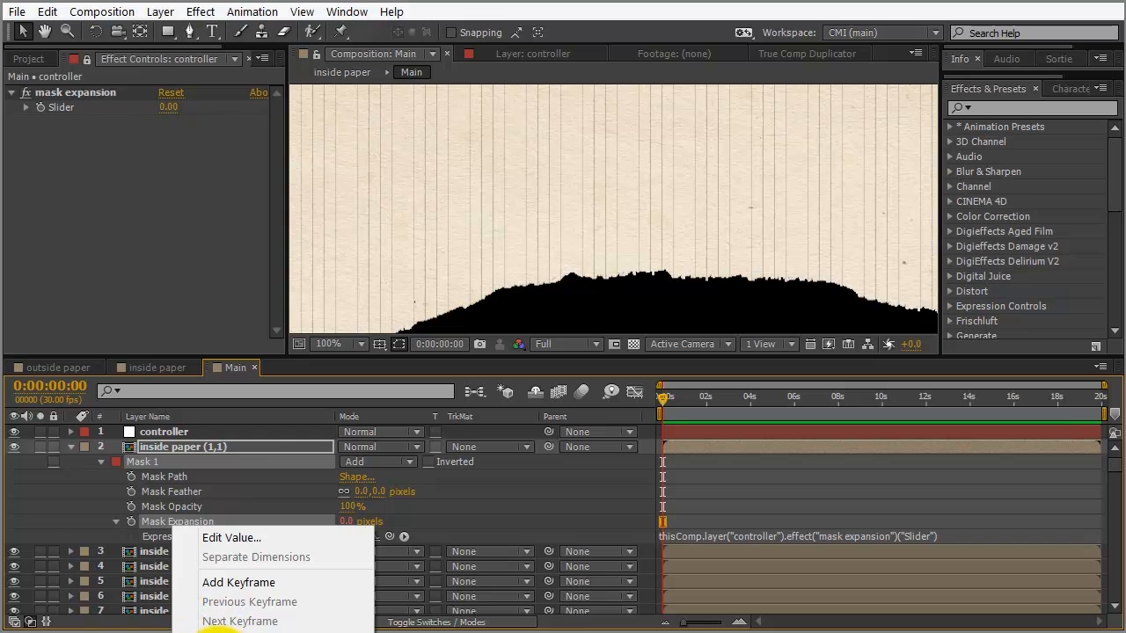
pyautogui.click(218, 632)
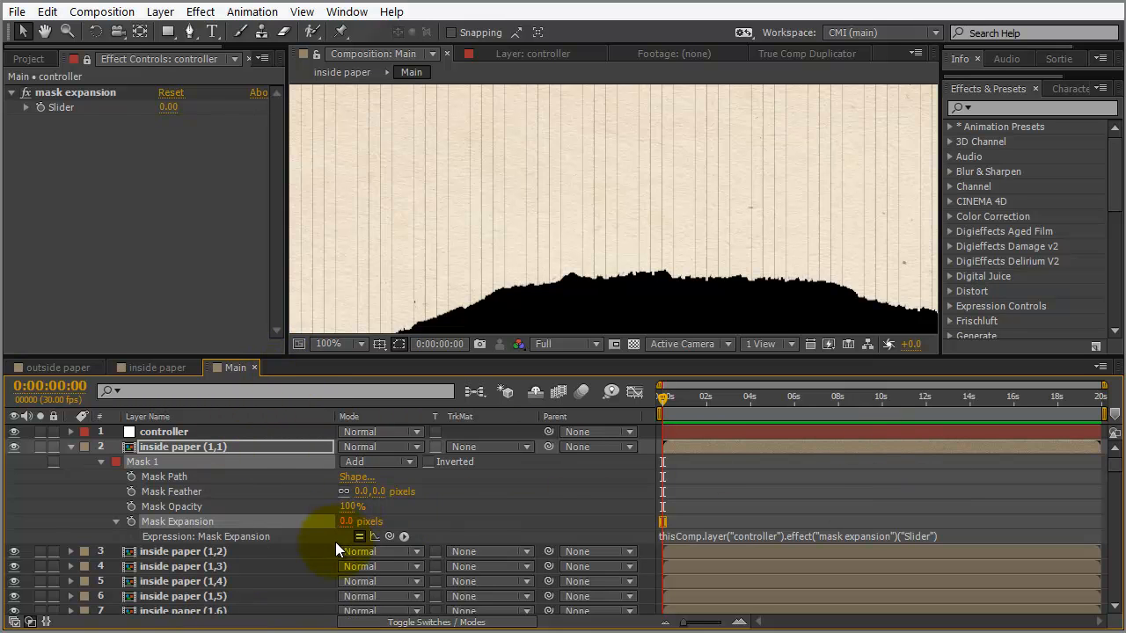
# Reveal inside paper (1,2)'s masks and delete its extra Mask 2
pyautogui.click(1114, 604)
pyautogui.click(1115, 604)
pyautogui.click(1115, 605)
pyautogui.click(1115, 604)
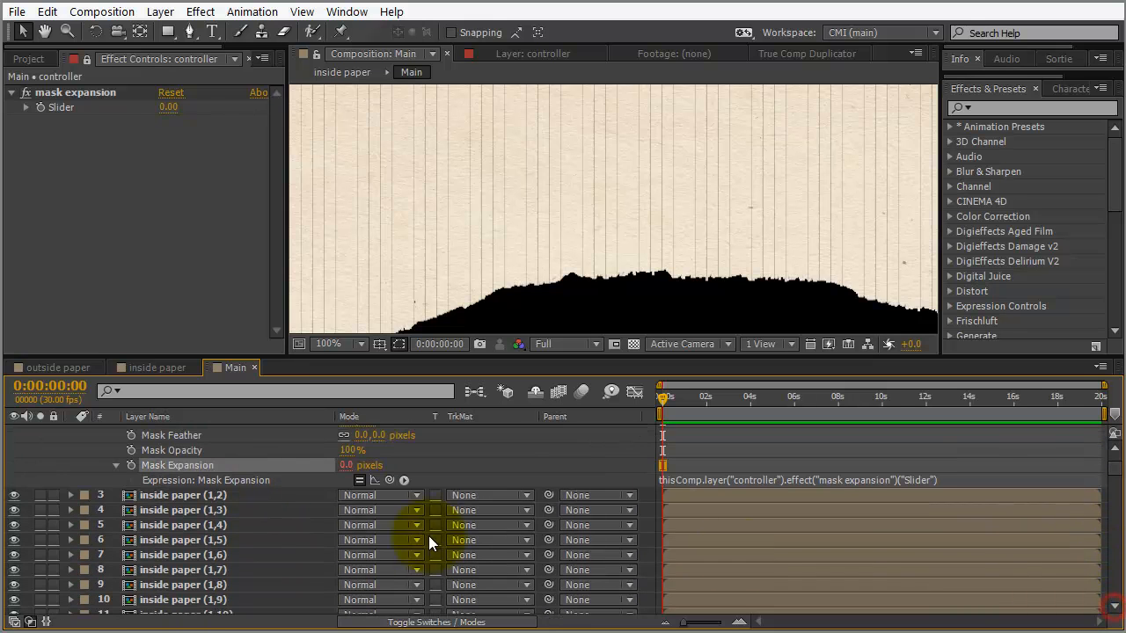
pyautogui.click(135, 493)
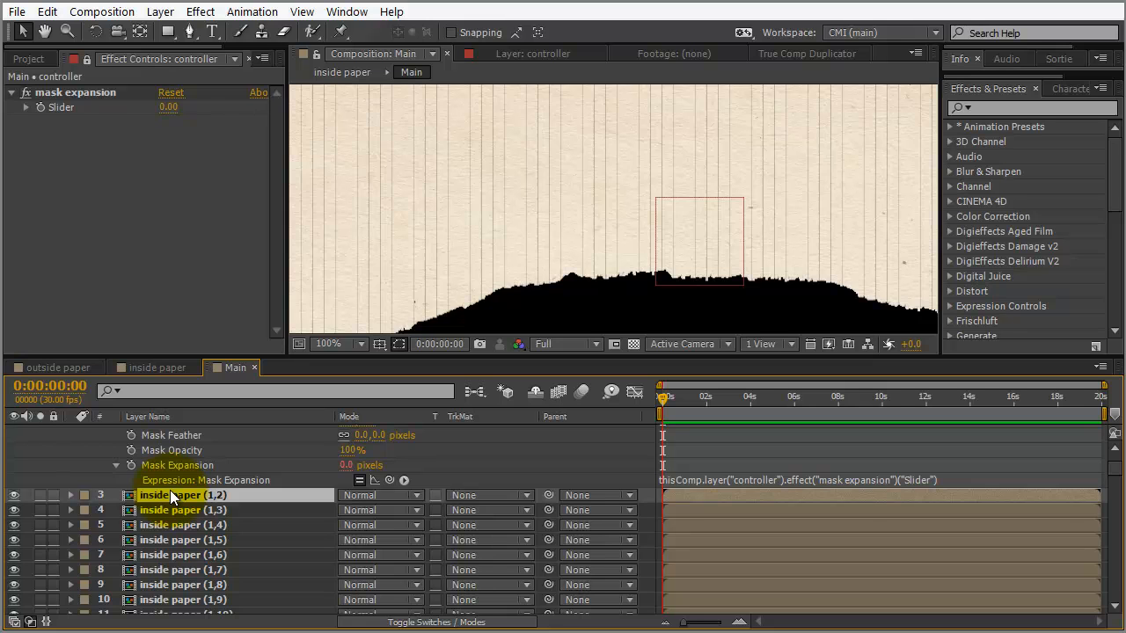
pyautogui.press('Return')
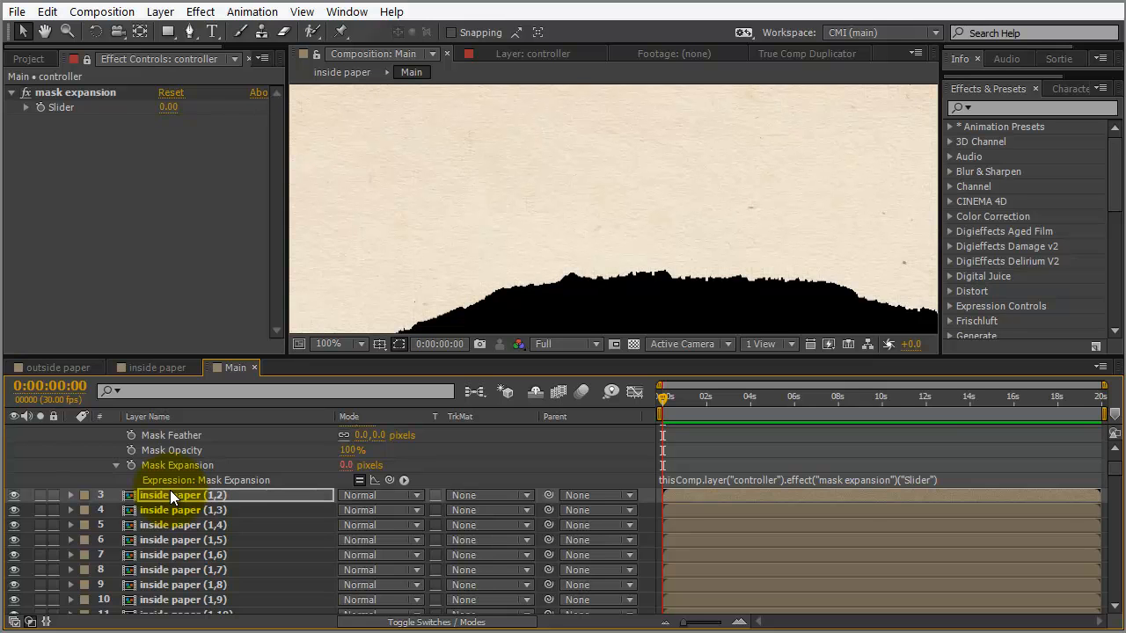
pyautogui.press('m')
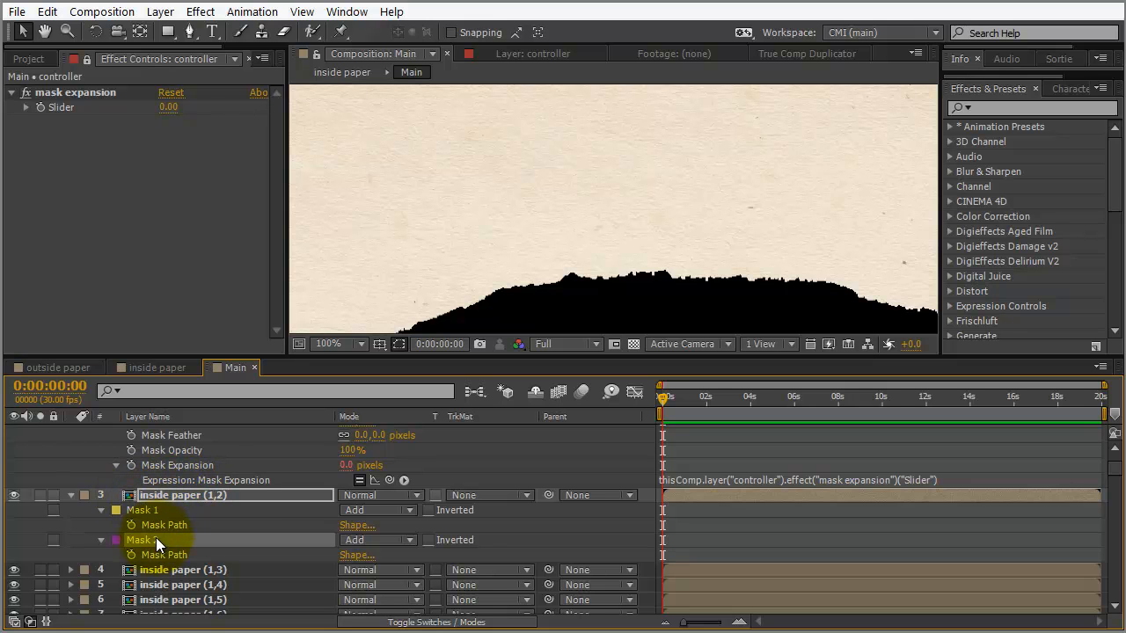
pyautogui.moveTo(333, 356); pyautogui.dragTo(335, 262)
pyautogui.scroll(2, 321, 396)
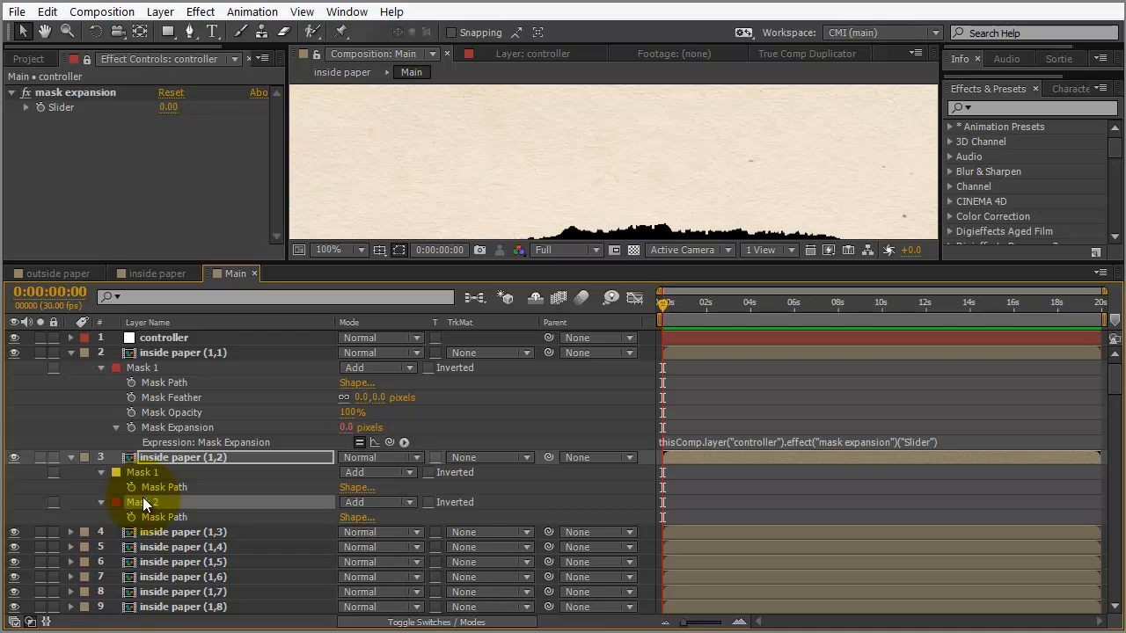
pyautogui.press('Delete')
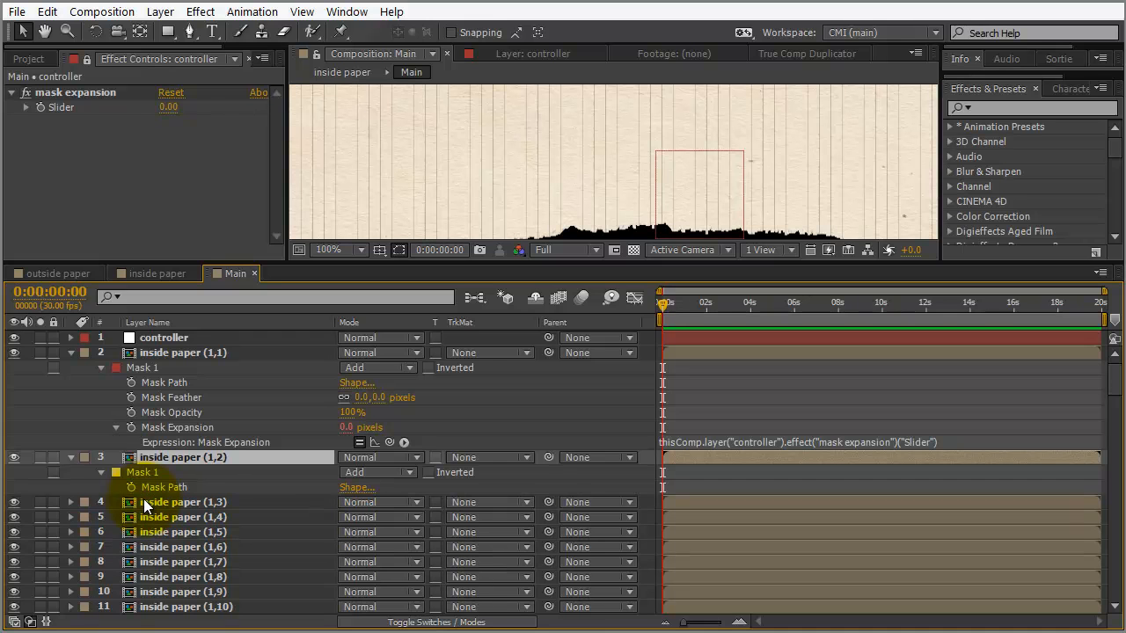
# Copy only inside paper (1,1)'s Mask Expansion expression and select slices (1,2) through (1,125)
pyautogui.click(165, 428)
pyautogui.rightClick(165, 427)
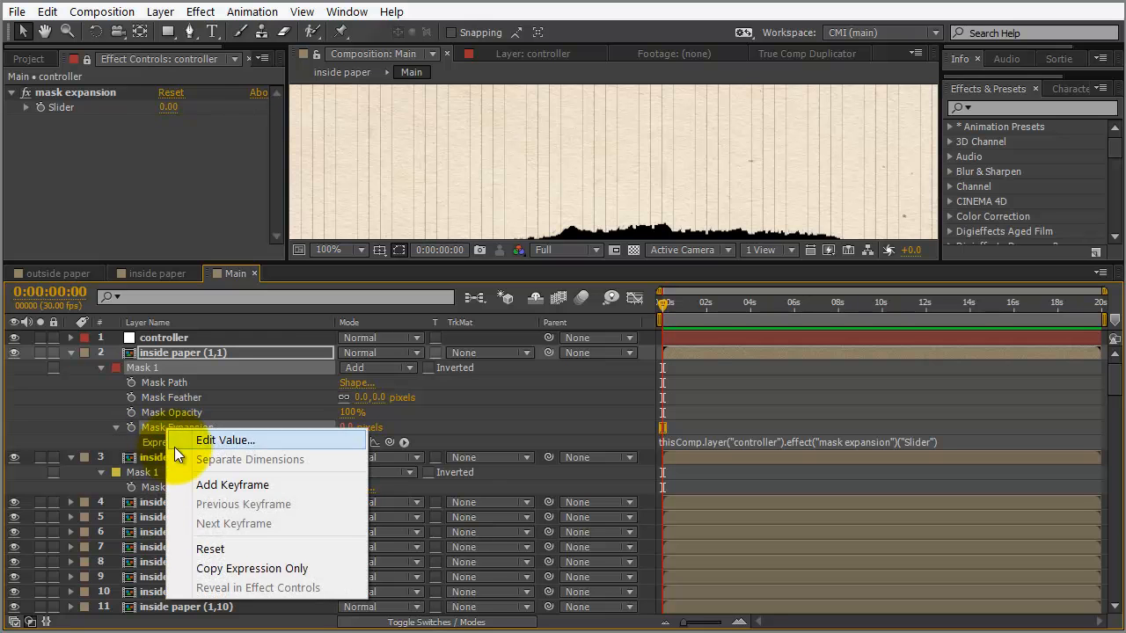
pyautogui.click(217, 570)
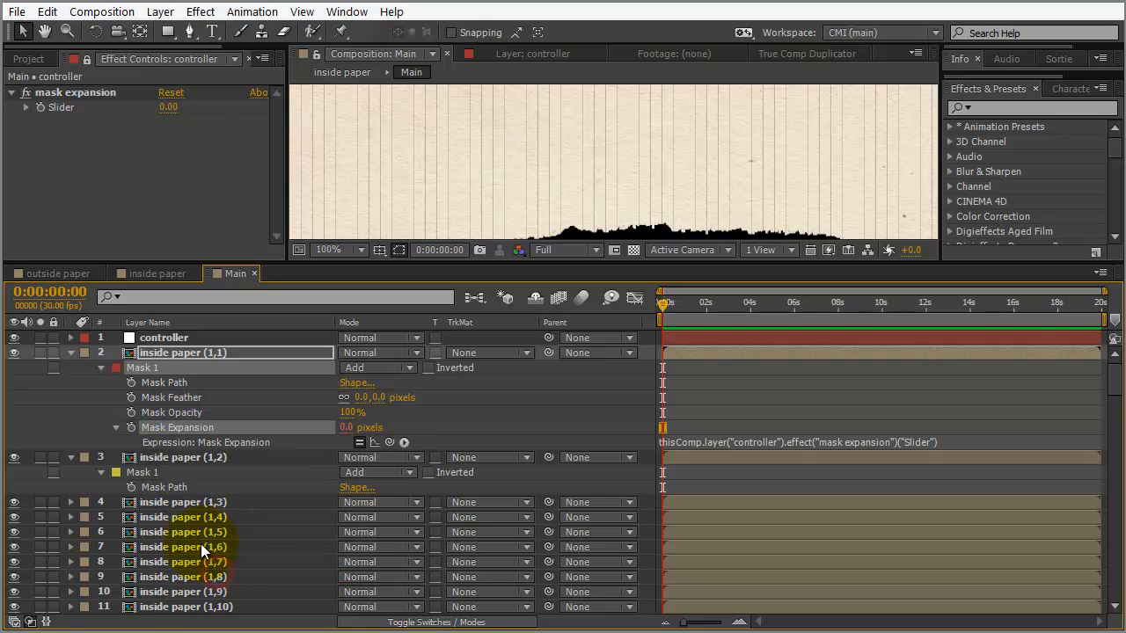
pyautogui.click(75, 459)
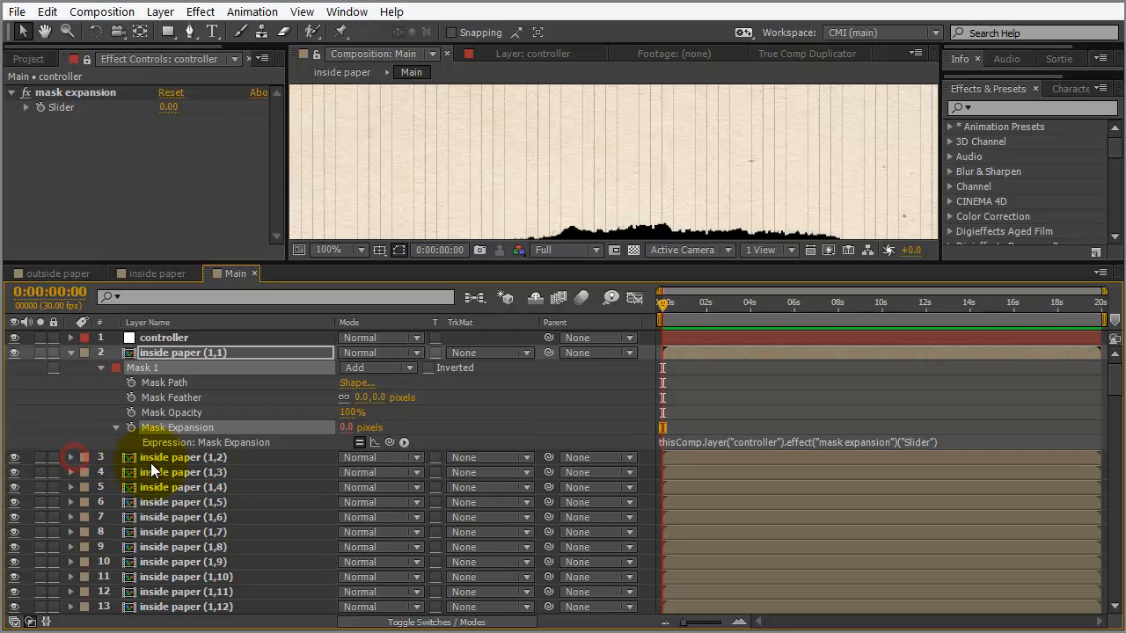
pyautogui.click(159, 458)
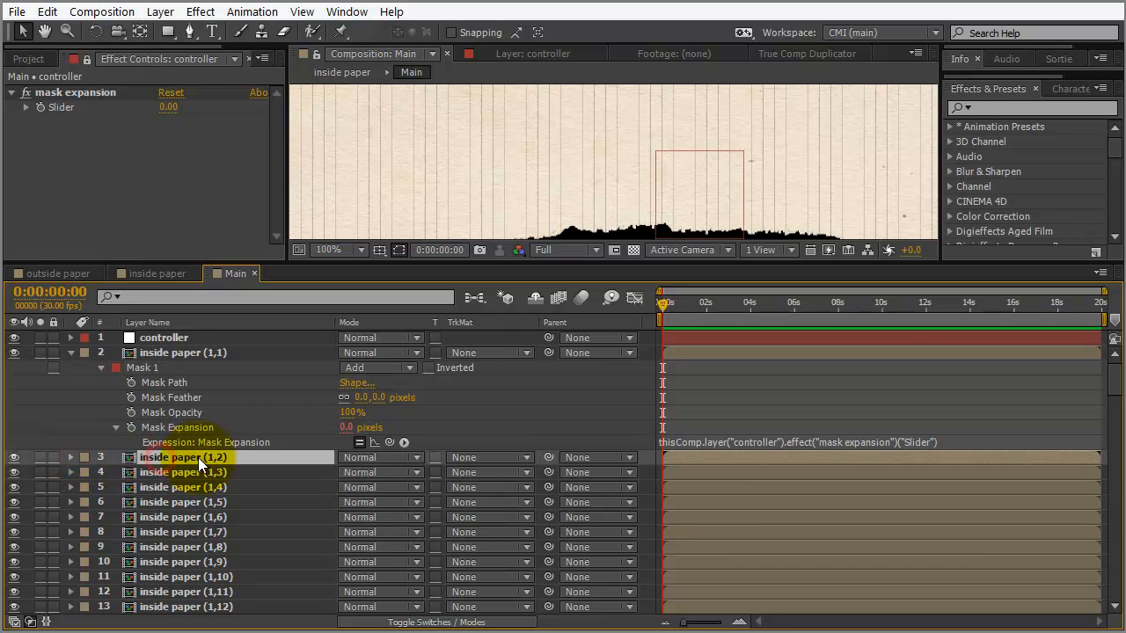
pyautogui.moveTo(1113, 390); pyautogui.dragTo(1113, 616)
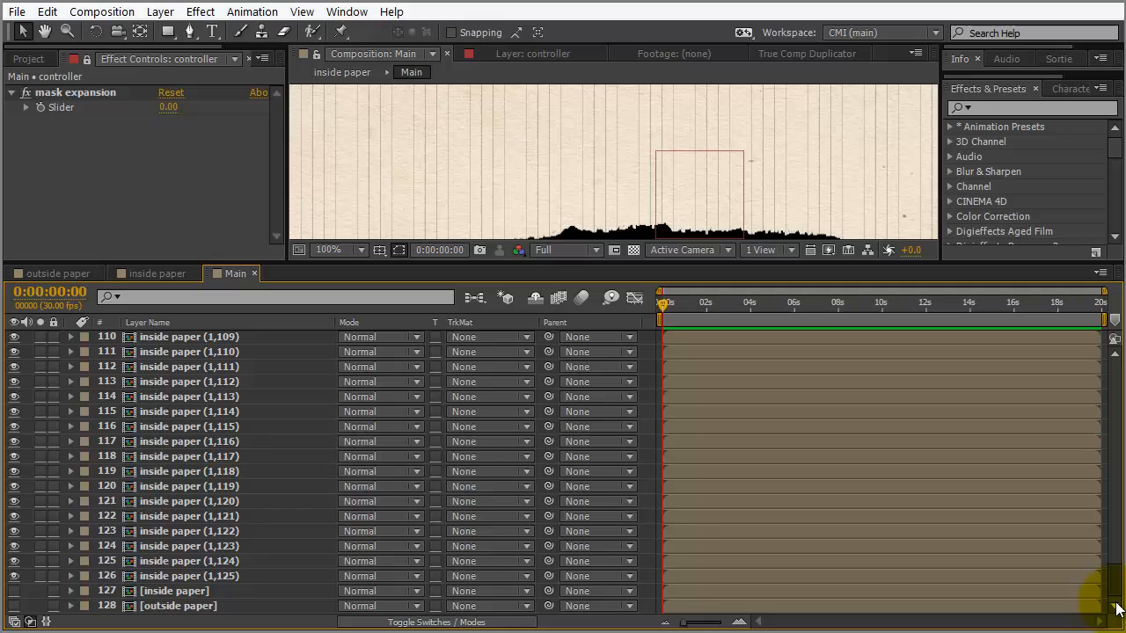
pyautogui.keyDown('shift'); pyautogui.click(215, 571); pyautogui.keyUp('shift')
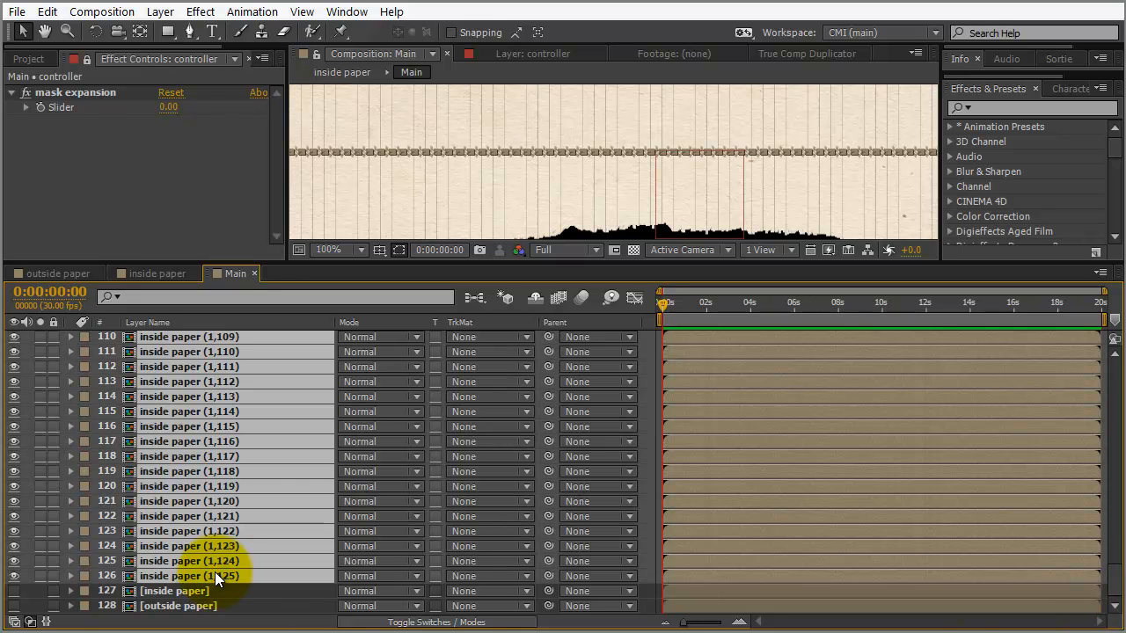
# Paste the expression onto every selected slice's Mask Expansion in batches, then select all layers
pyautogui.press('m')
pyautogui.press('m')
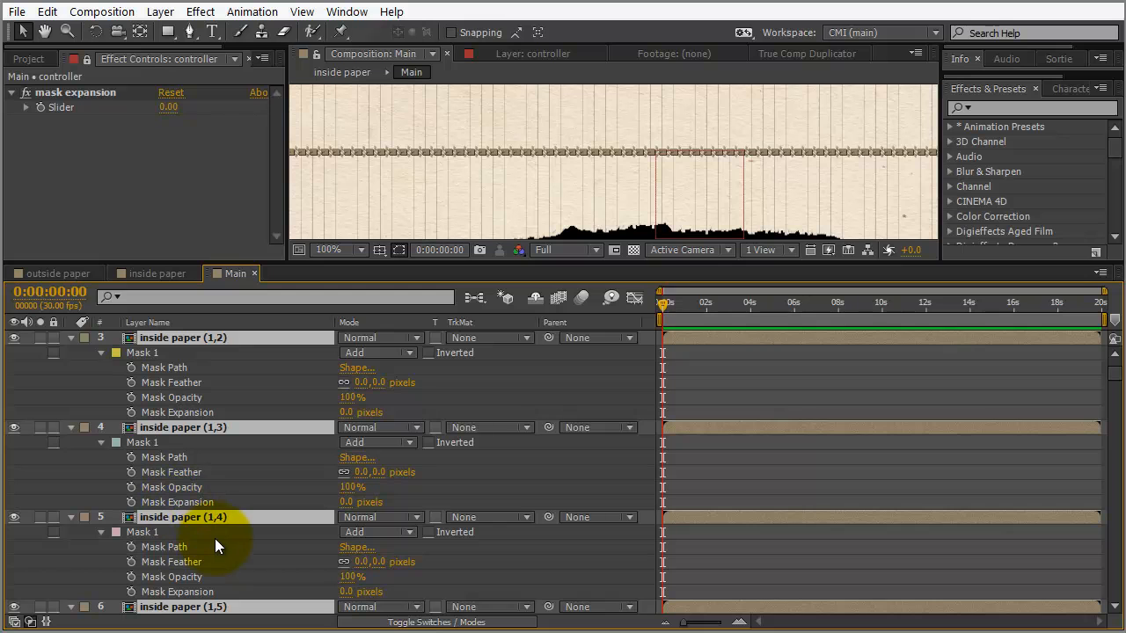
pyautogui.scroll(3, 216, 538)
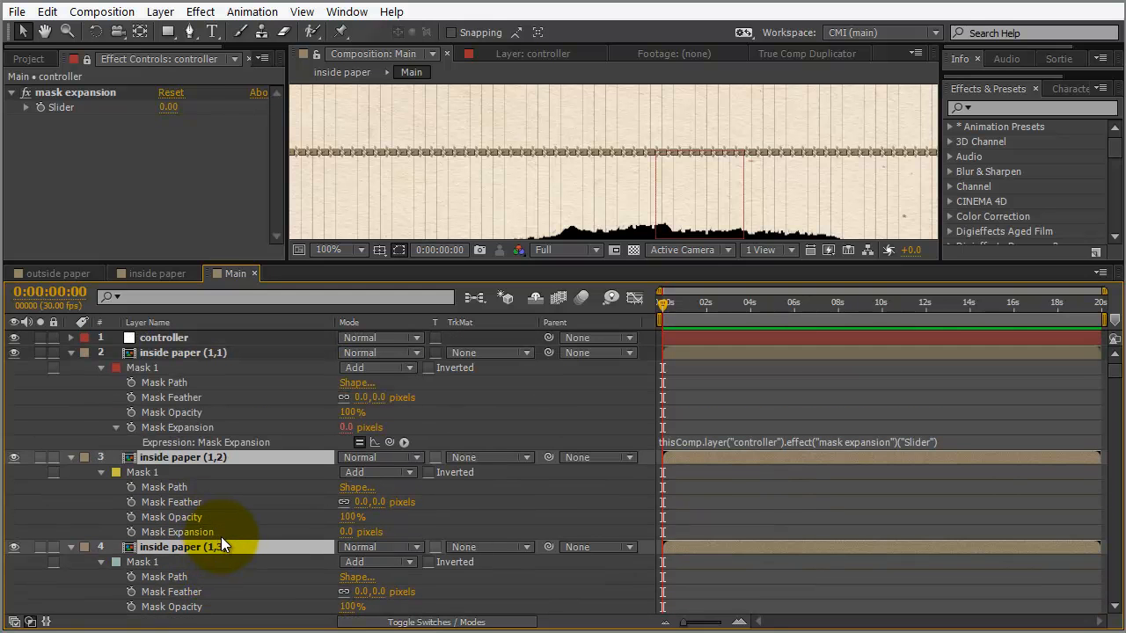
pyautogui.moveTo(80, 471); pyautogui.dragTo(218, 471)
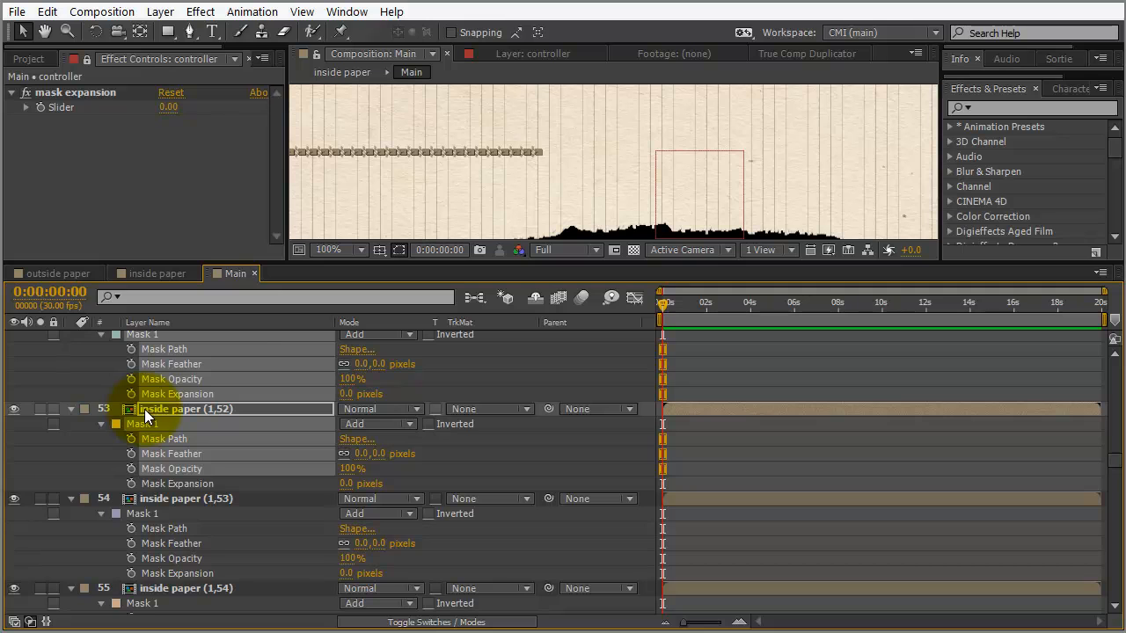
pyautogui.hotkey('ctrl', 'v')
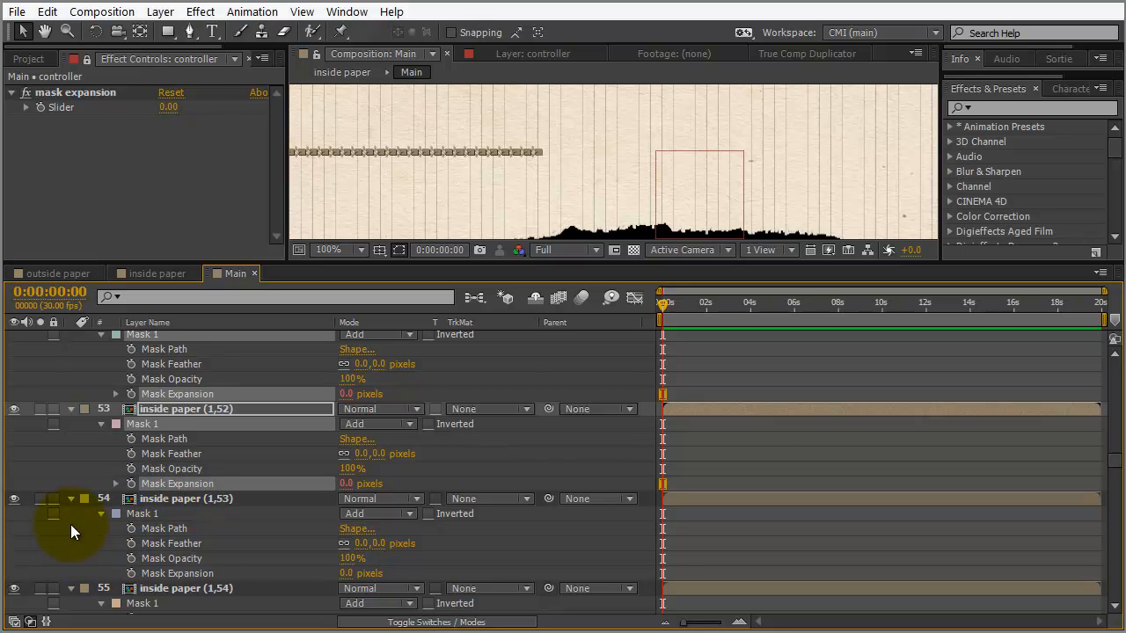
pyautogui.moveTo(77, 512); pyautogui.dragTo(203, 566)
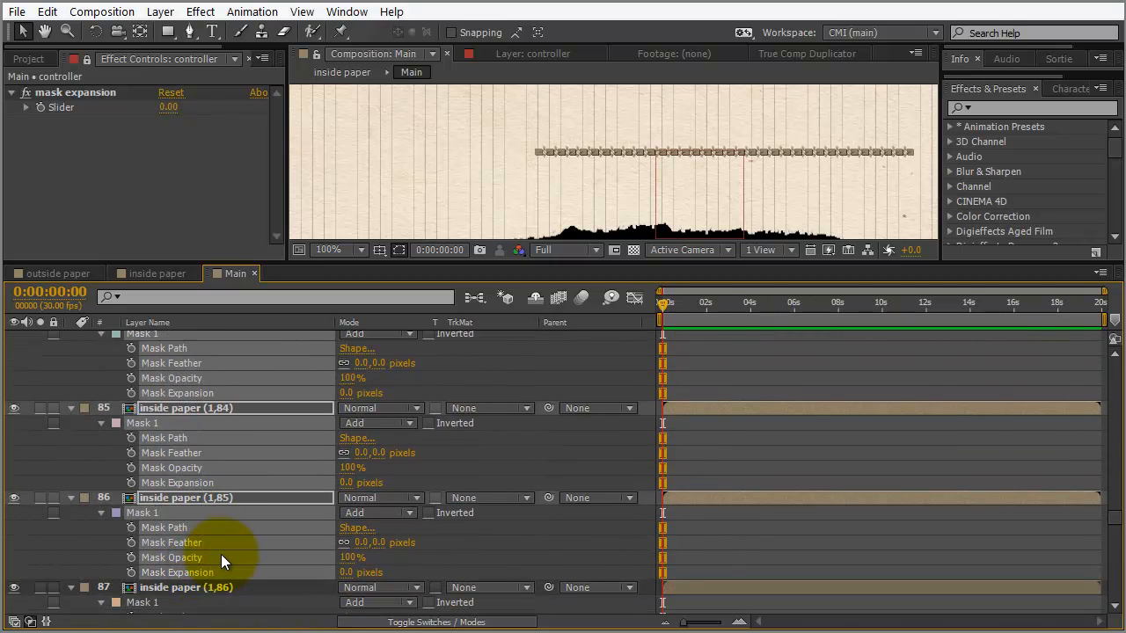
pyautogui.hotkey('ctrl', 'v')
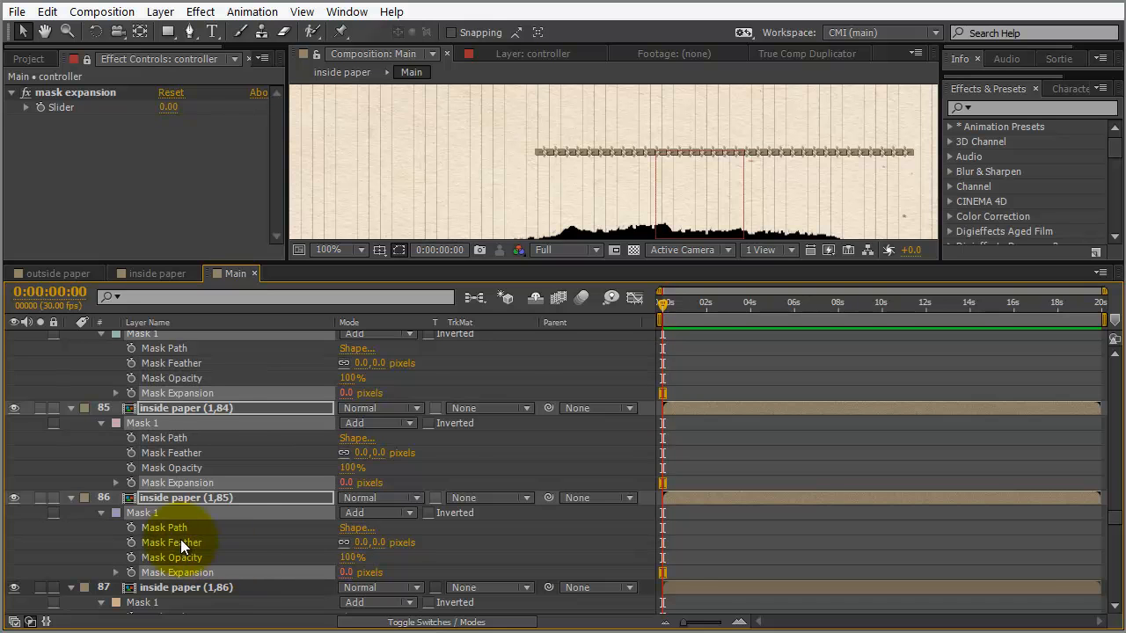
pyautogui.scroll(-2, 125, 512)
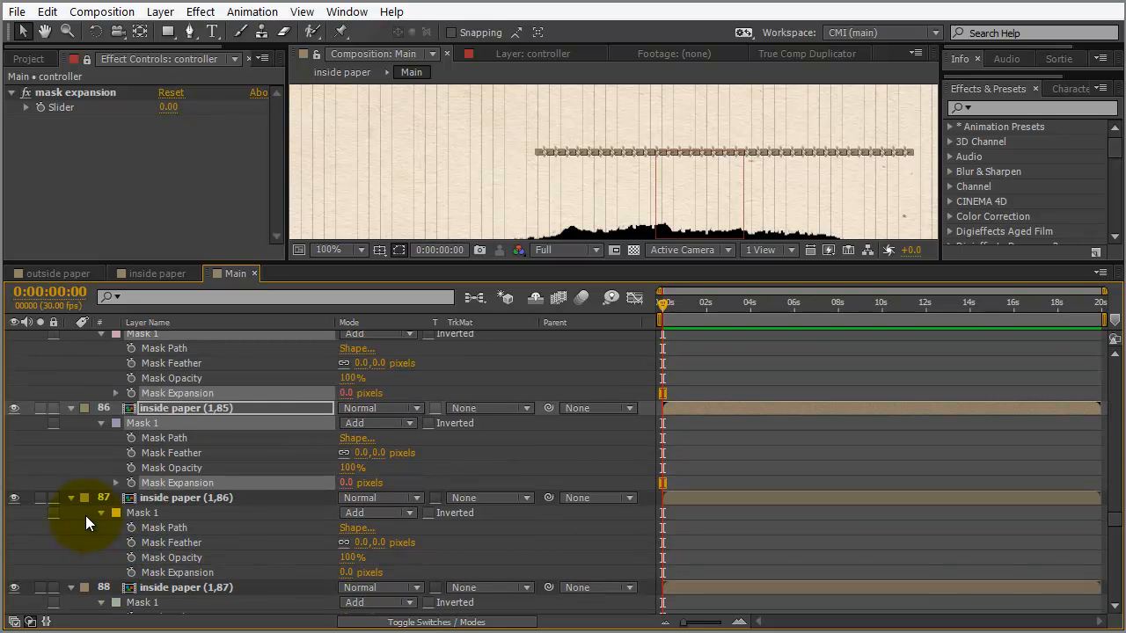
pyautogui.moveTo(81, 515); pyautogui.dragTo(189, 562)
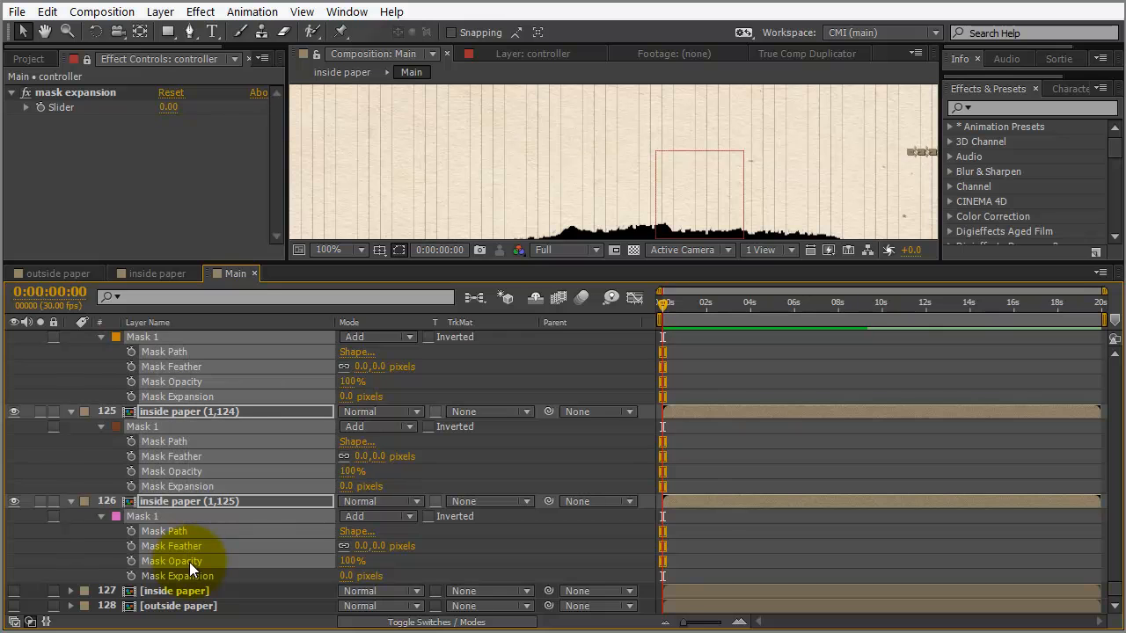
pyautogui.hotkey('ctrl', 'v')
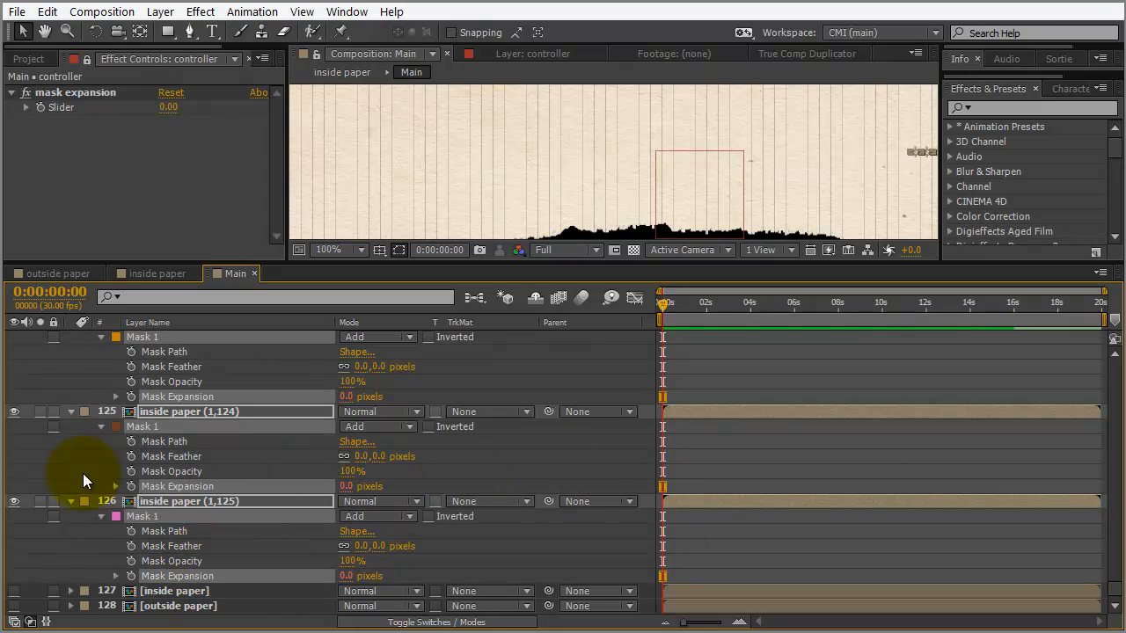
pyautogui.hotkey('ctrl', 'a')
# Collapse all layer properties and set the controller's mask expansion Slider to 1.00
pyautogui.click(71, 412)
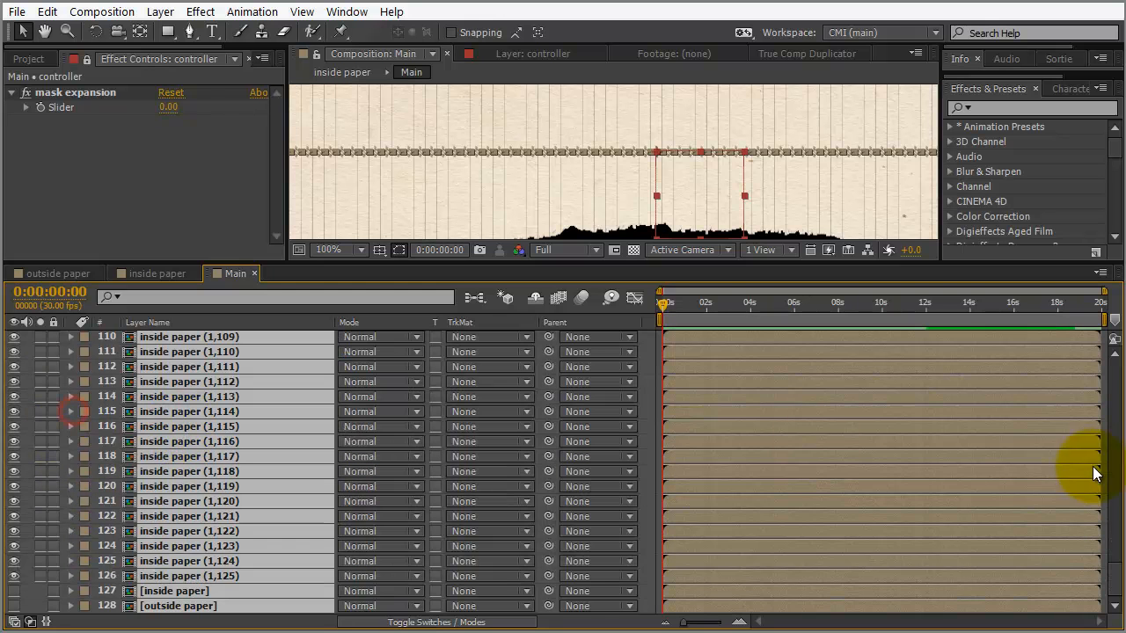
pyautogui.moveTo(1115, 583); pyautogui.dragTo(1113, 364)
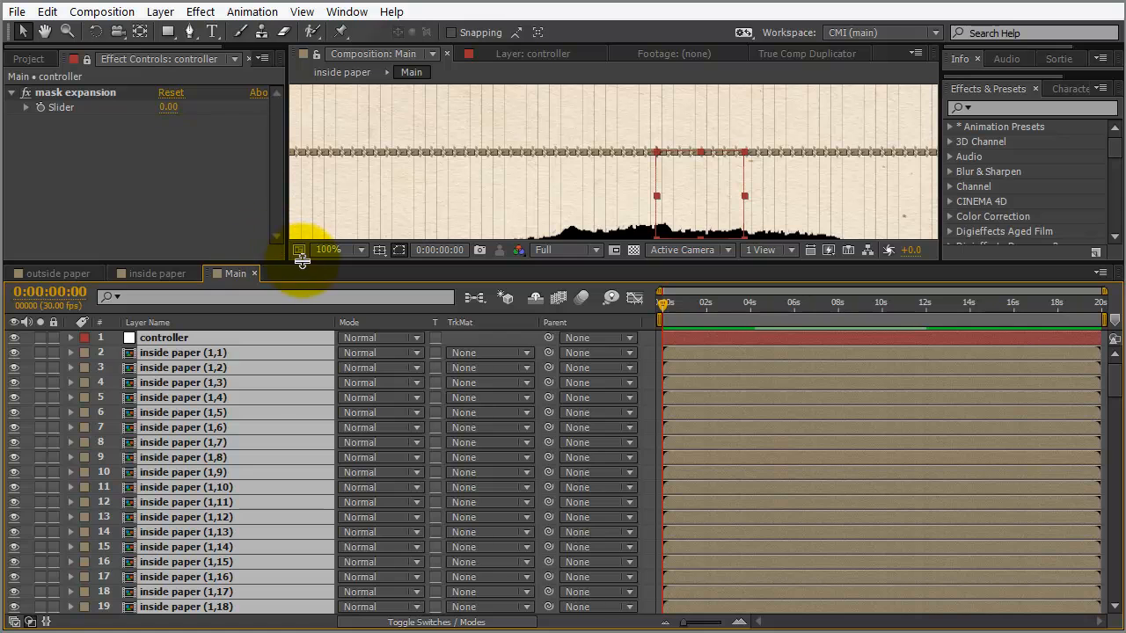
pyautogui.moveTo(302, 260); pyautogui.dragTo(299, 443)
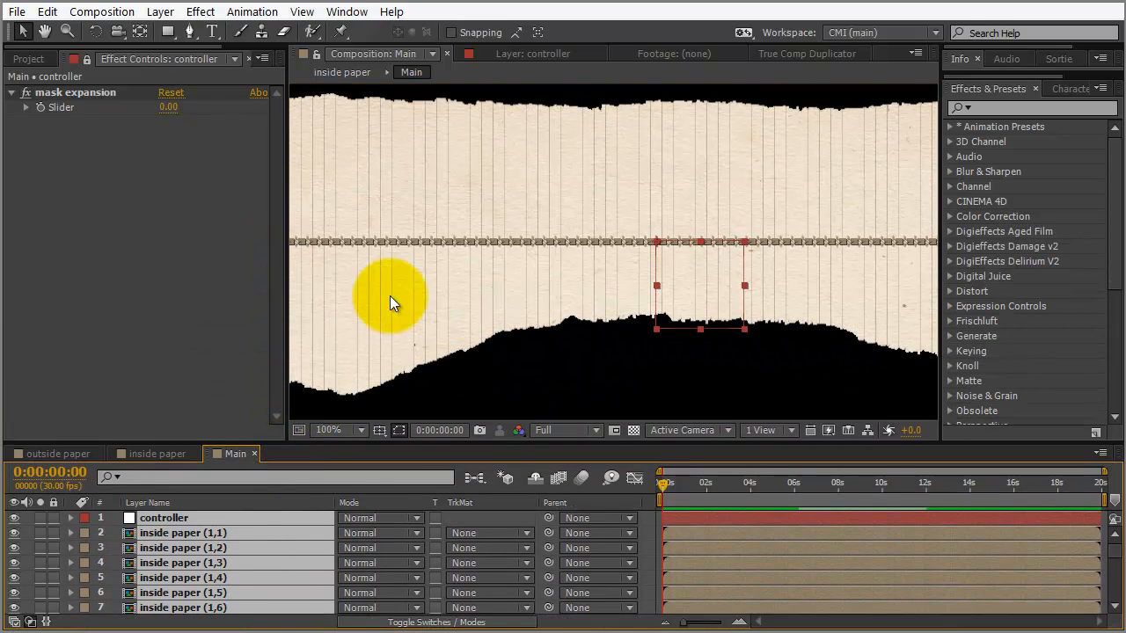
pyautogui.click(173, 346)
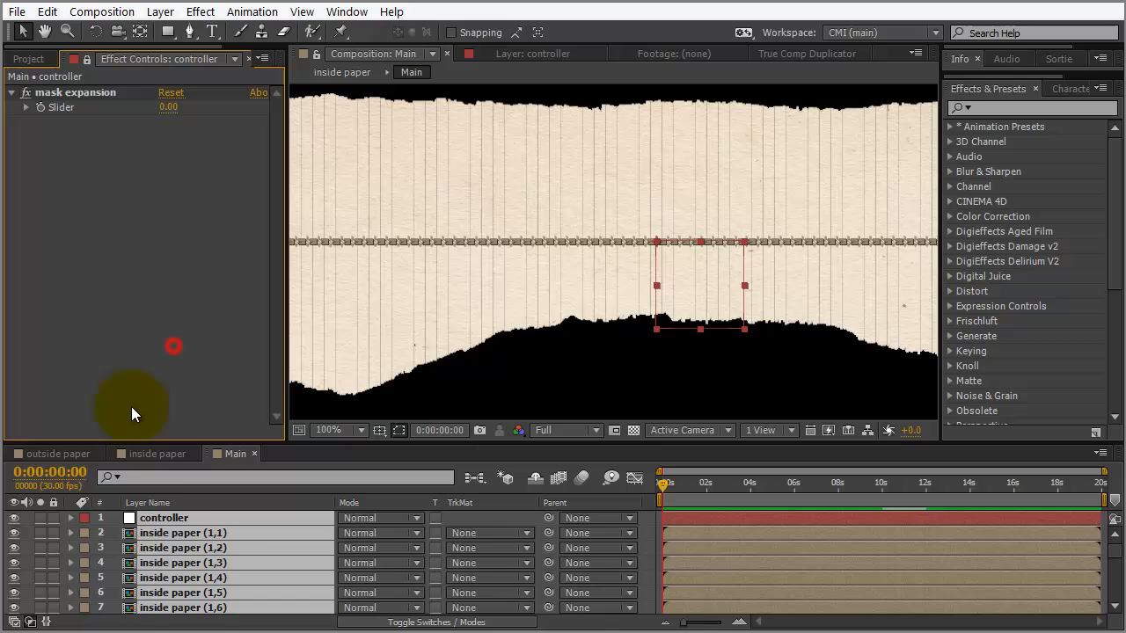
pyautogui.click(465, 516)
pyautogui.click(184, 517)
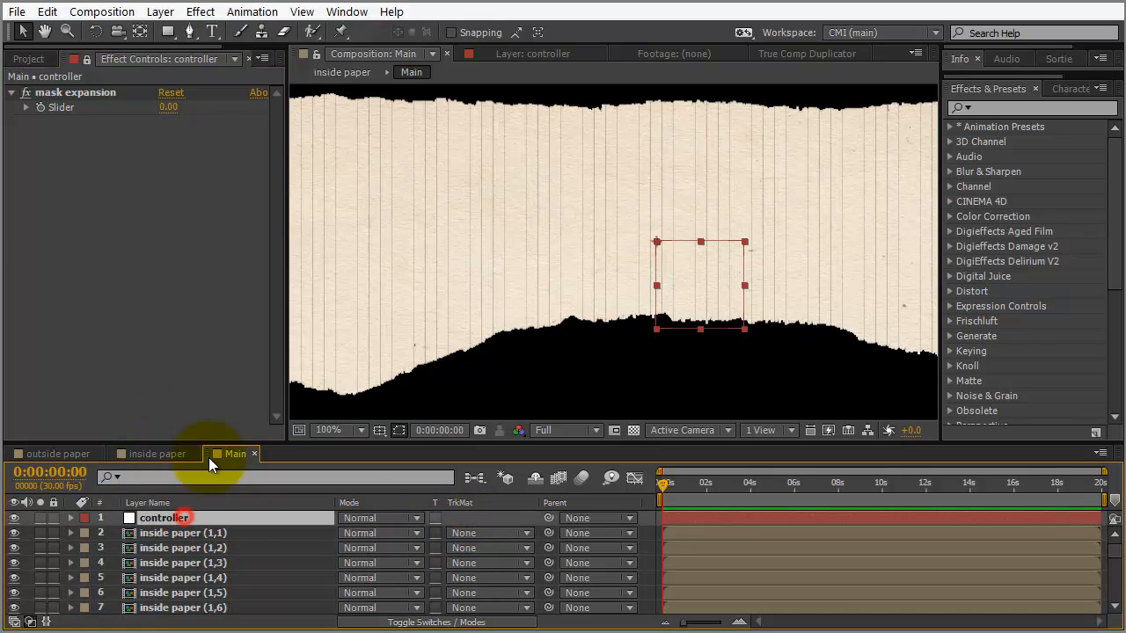
pyautogui.click(170, 109)
pyautogui.write('1')
pyautogui.press('Return')
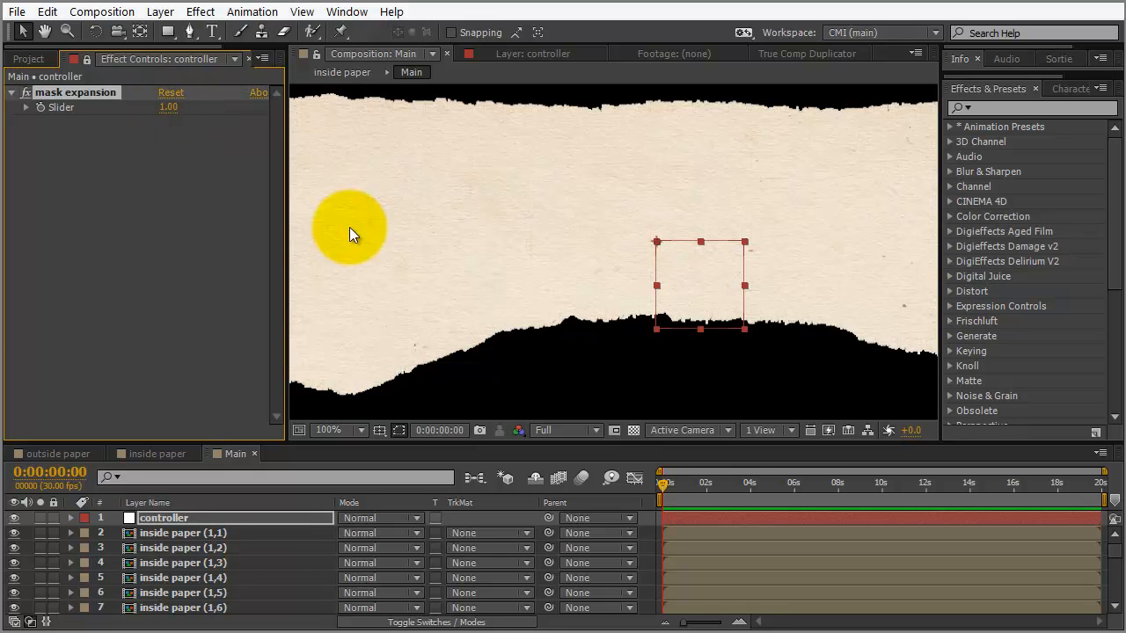
pyautogui.click(586, 211)
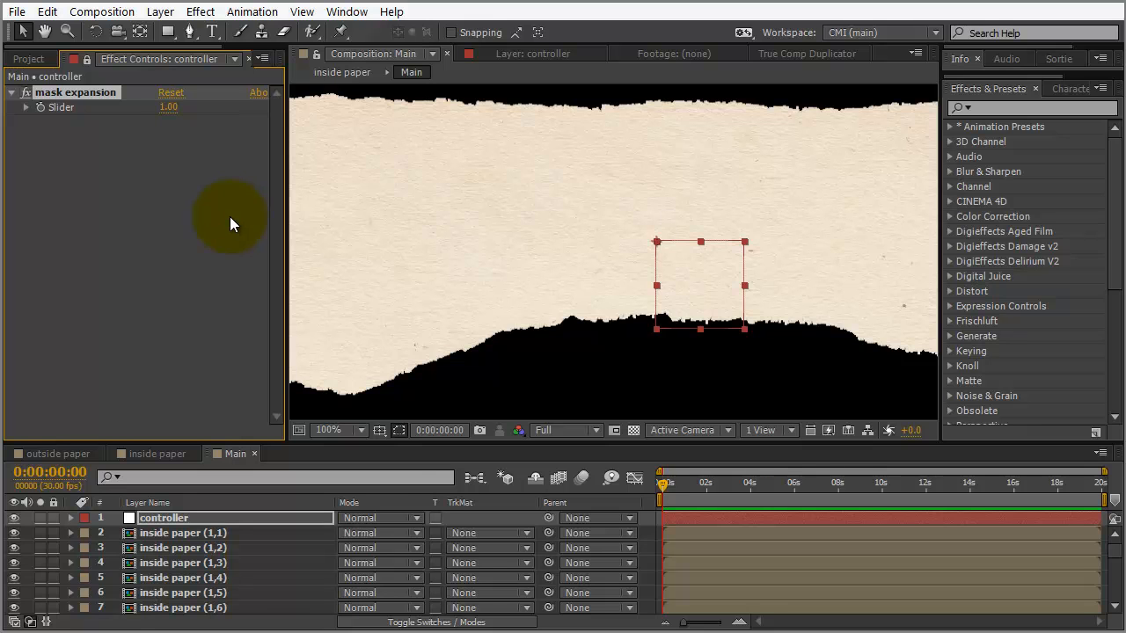
# Set the Main comp preview resolution to Third
pyautogui.scroll(-4, 467, 301)
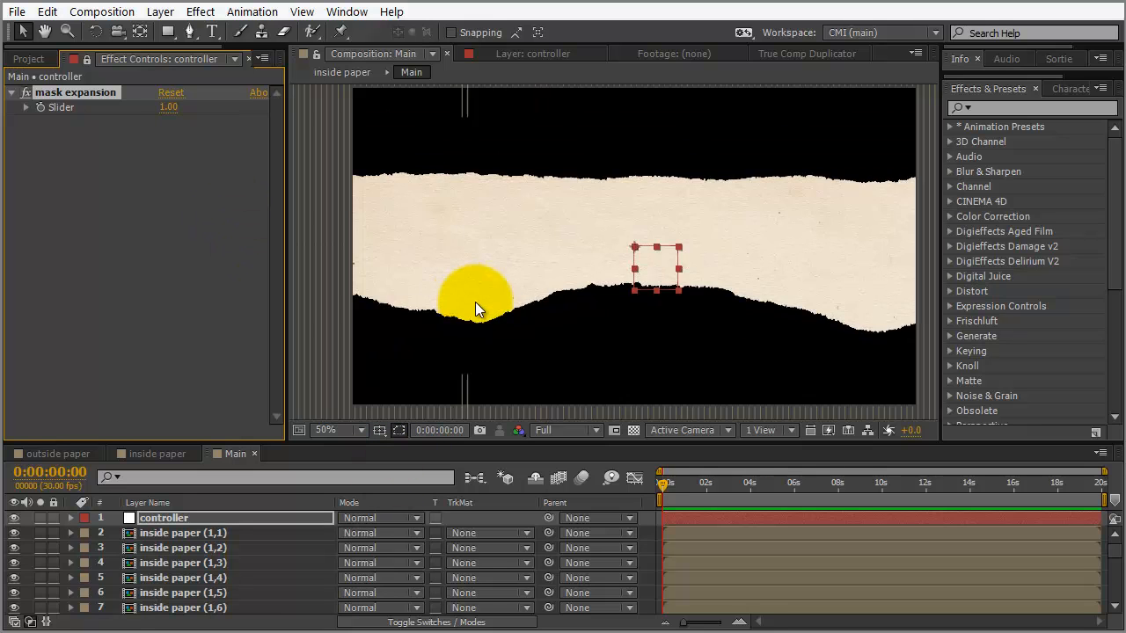
pyautogui.moveTo(541, 442); pyautogui.dragTo(548, 323)
pyautogui.click(561, 313)
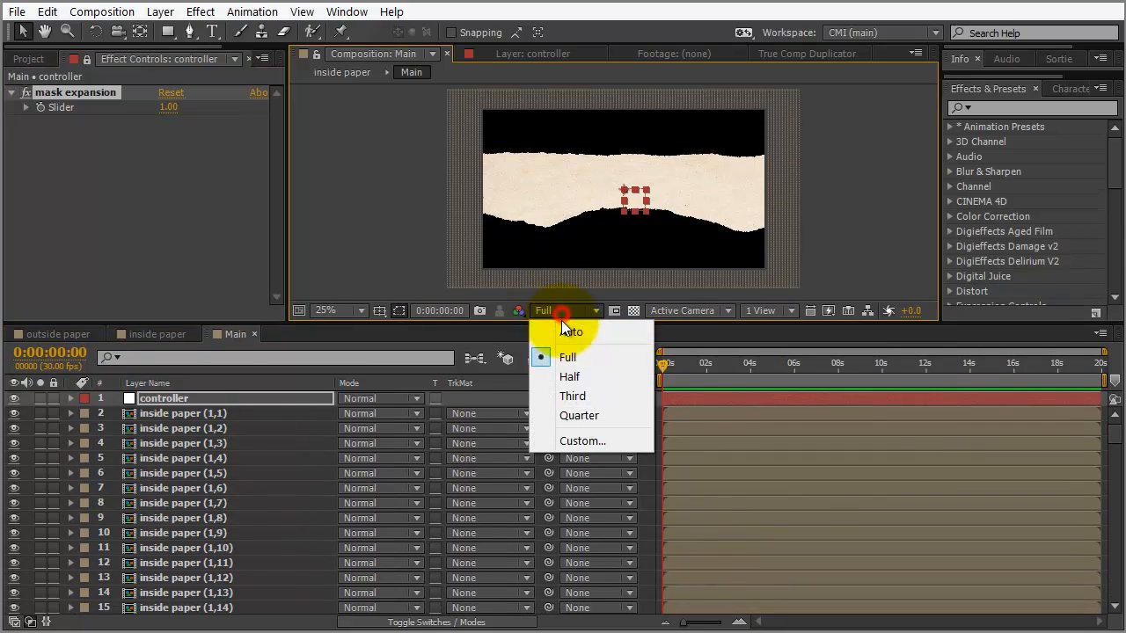
pyautogui.click(572, 396)
# Select slices inside paper (1,1) through (1,125) and show the layer switches
pyautogui.click(162, 415)
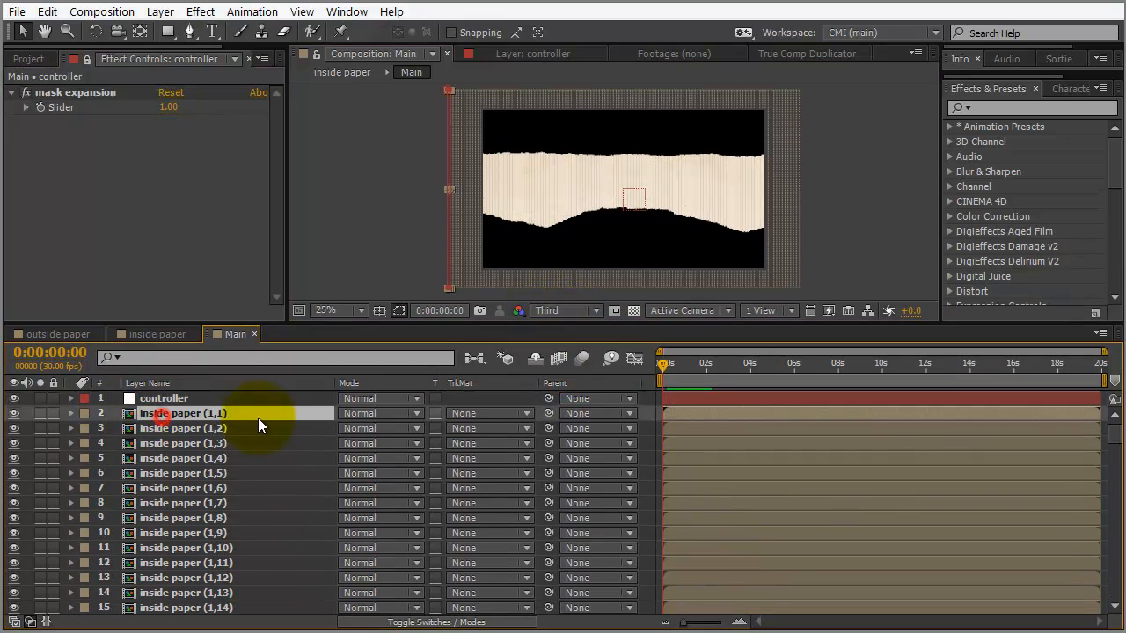
pyautogui.moveTo(1120, 440); pyautogui.dragTo(1117, 616)
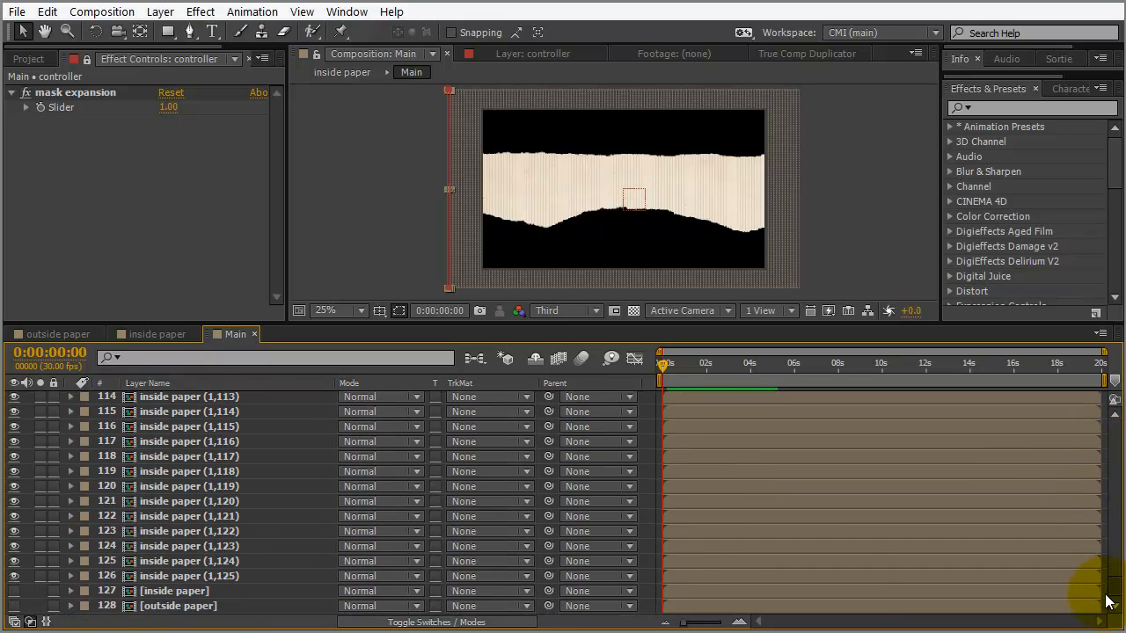
pyautogui.keyDown('shift'); pyautogui.click(217, 572); pyautogui.keyUp('shift')
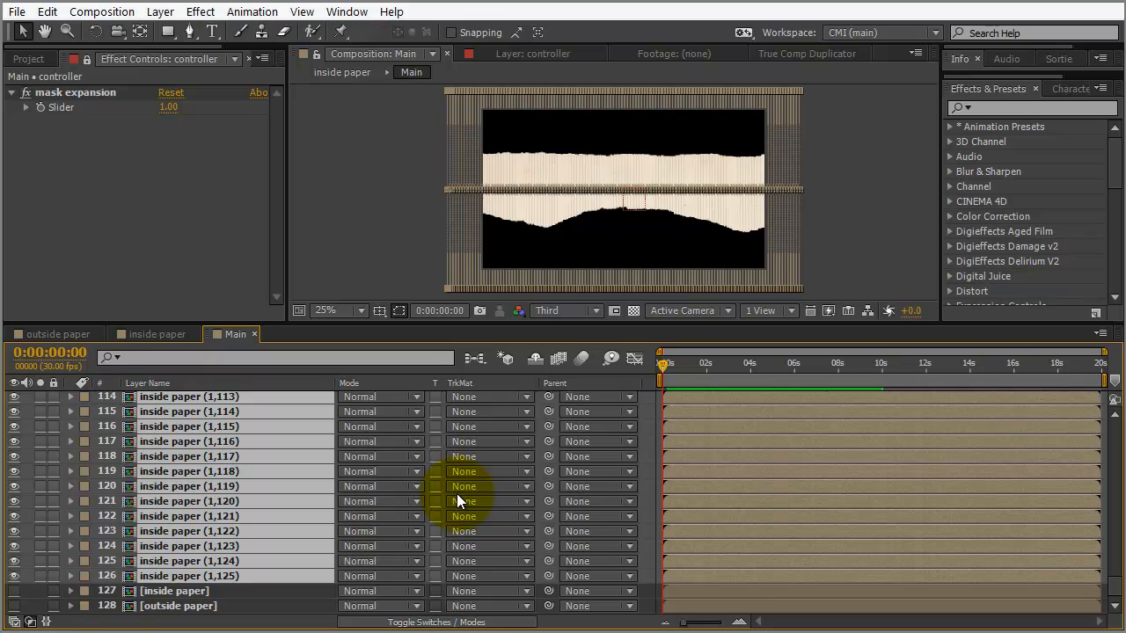
pyautogui.press('F4')
# Make the selected slices 3D layers, then enlarge the viewer and zoom in on them
pyautogui.click(438, 412)
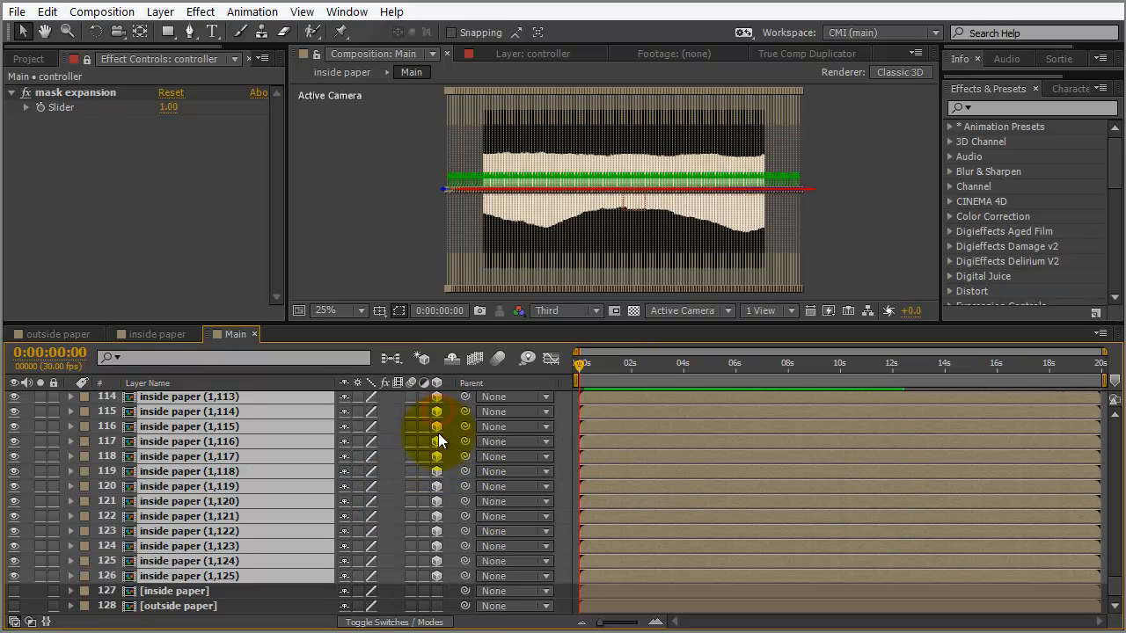
pyautogui.moveTo(1115, 582); pyautogui.dragTo(1110, 406)
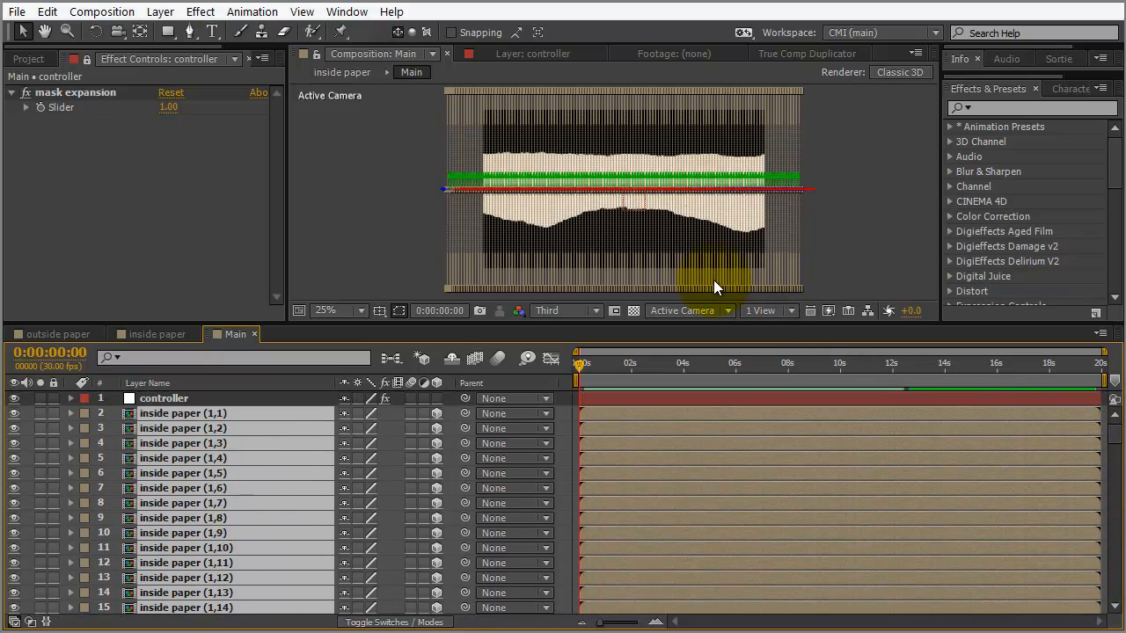
pyautogui.scroll(6, 607, 191)
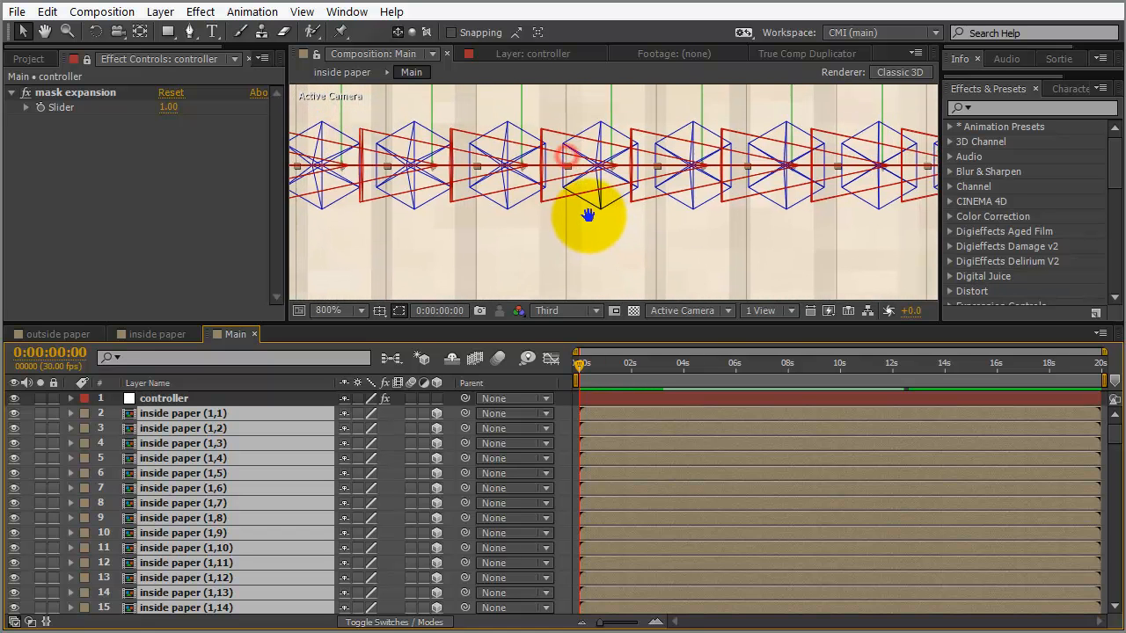
pyautogui.moveTo(545, 324); pyautogui.dragTo(538, 403)
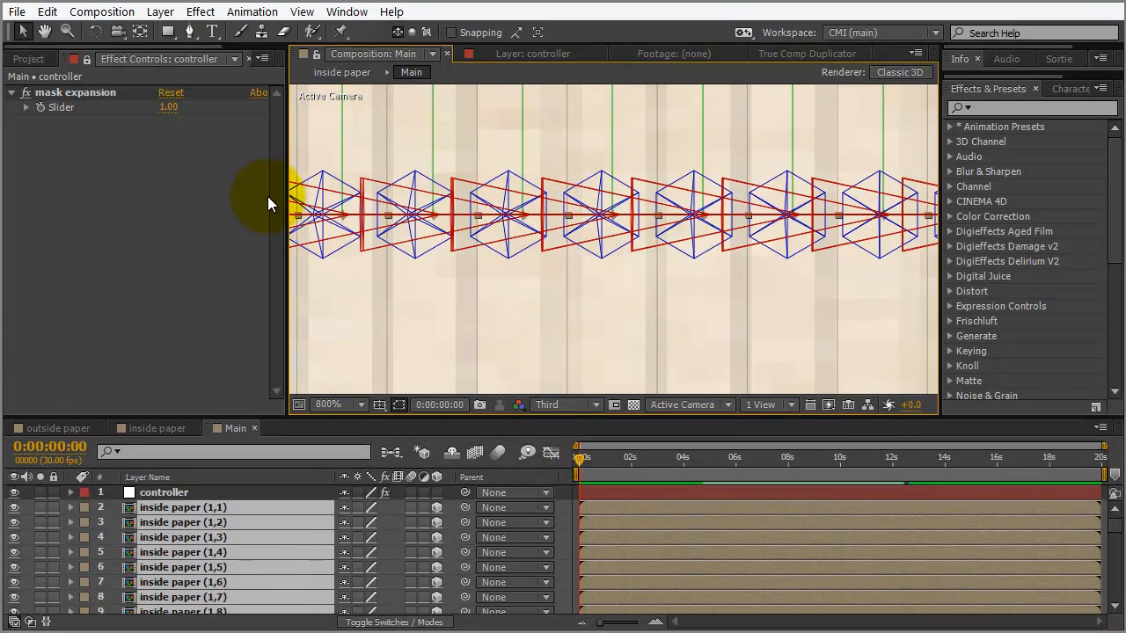
pyautogui.moveTo(284, 188); pyautogui.dragTo(159, 194)
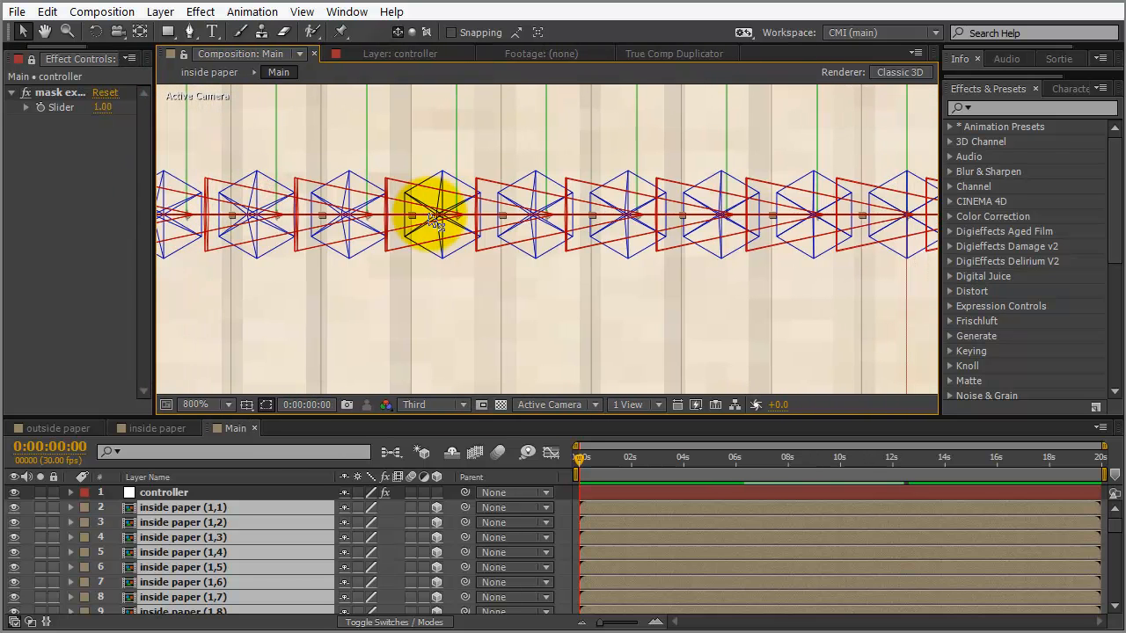
pyautogui.scroll(1, 427, 211)
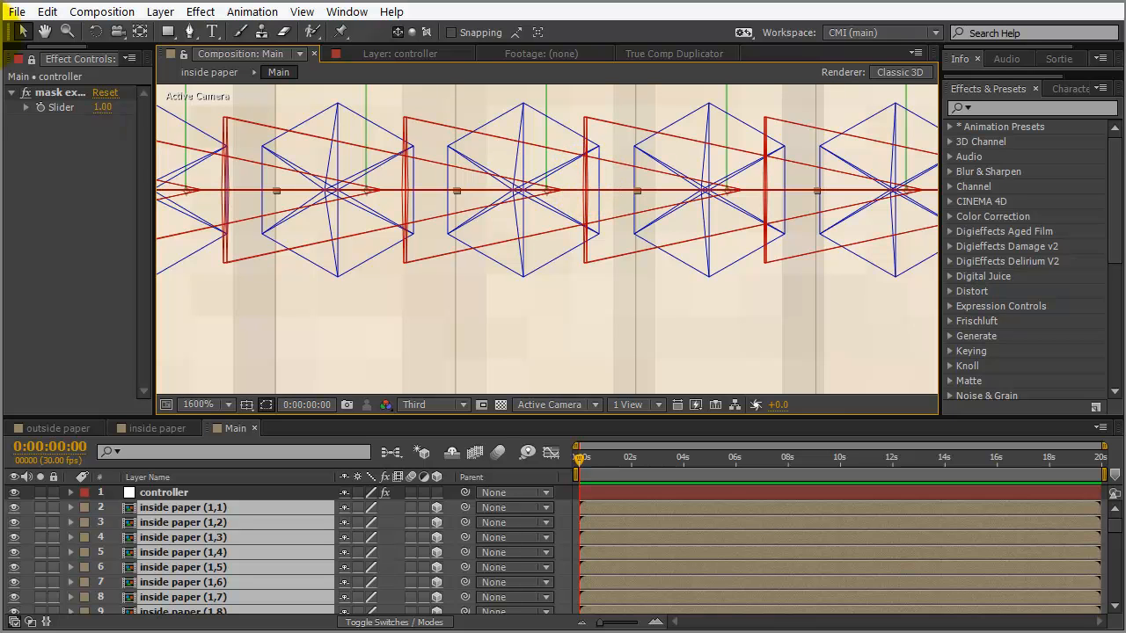
# Use the Move Anchor Point script to put the slices' anchors at left-middle, then zoom out
pyautogui.click(15, 12)
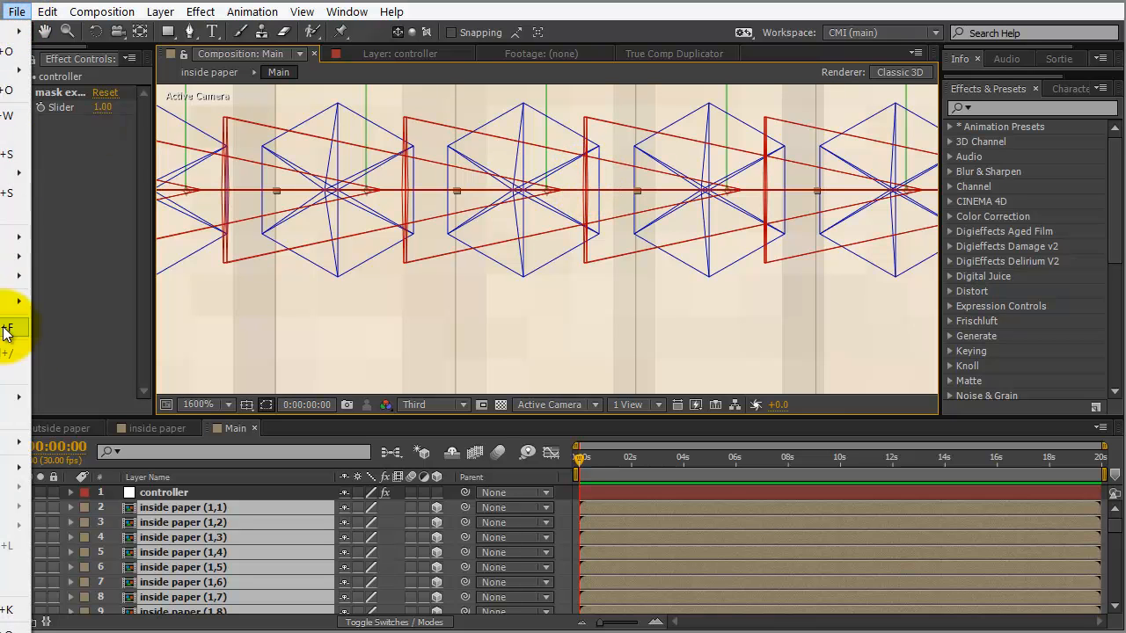
pyautogui.moveTo(18, 446)
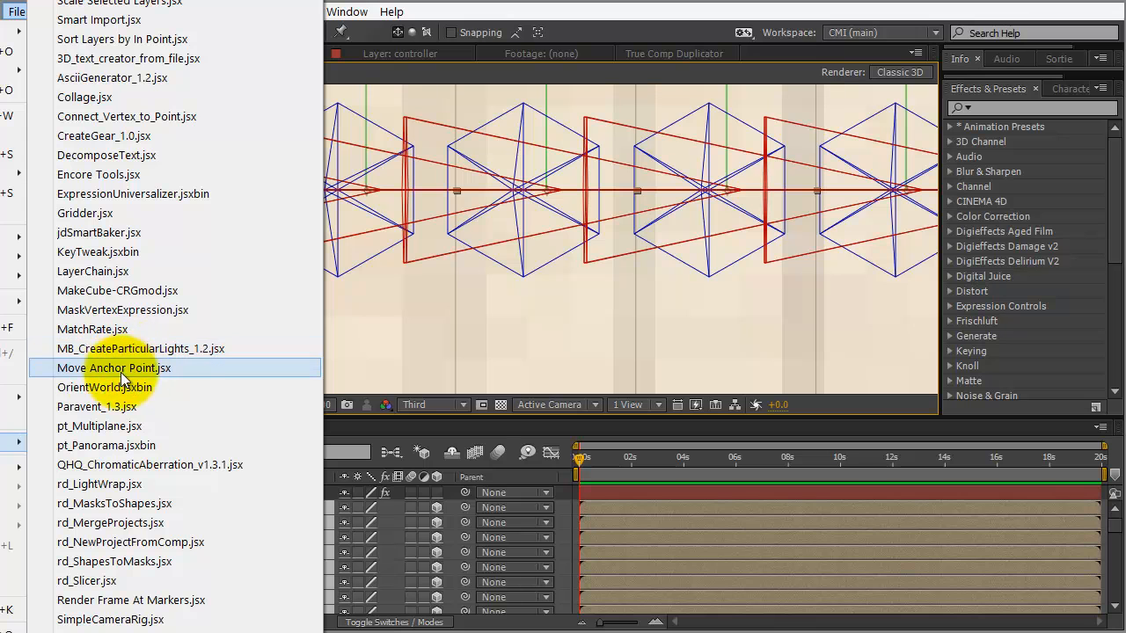
pyautogui.click(176, 369)
pyautogui.moveTo(488, 278); pyautogui.dragTo(667, 282)
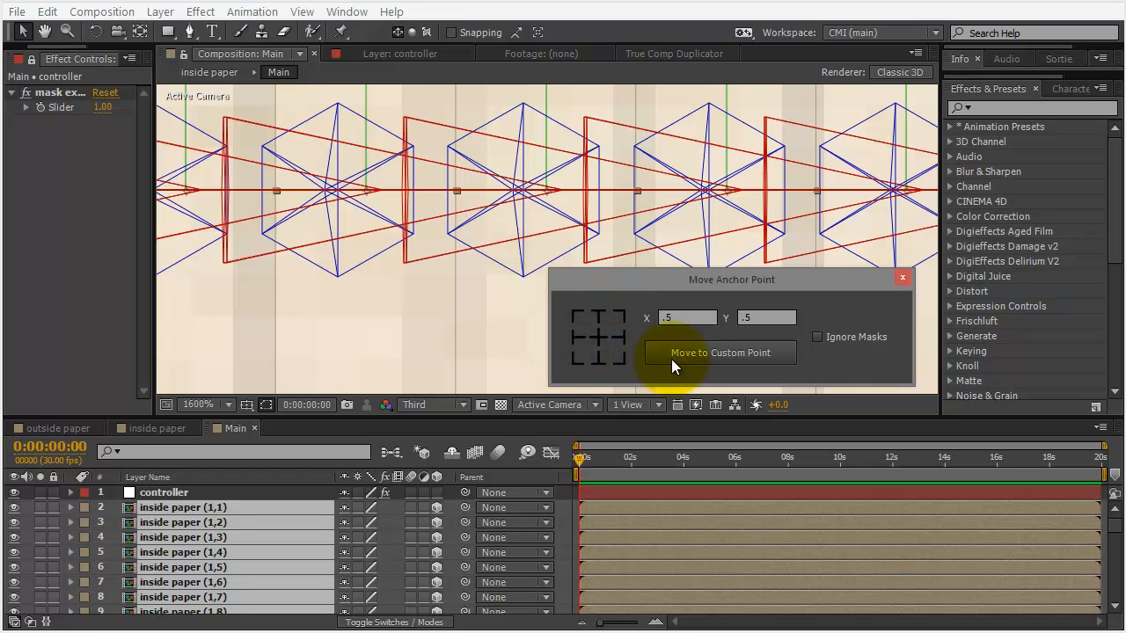
pyautogui.click(715, 317)
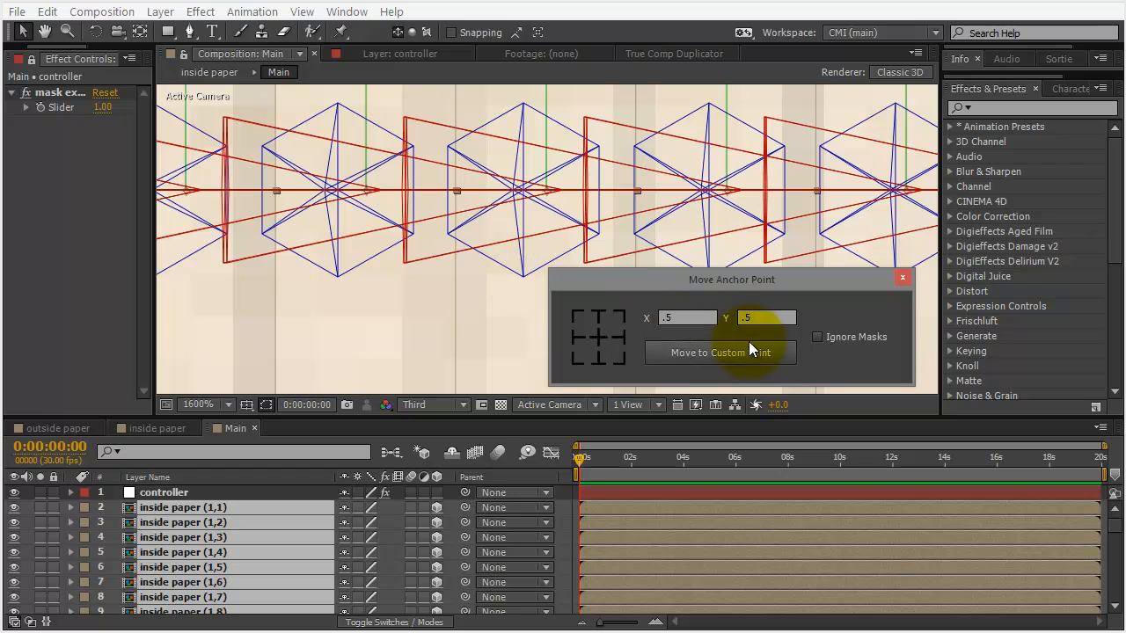
pyautogui.click(578, 338)
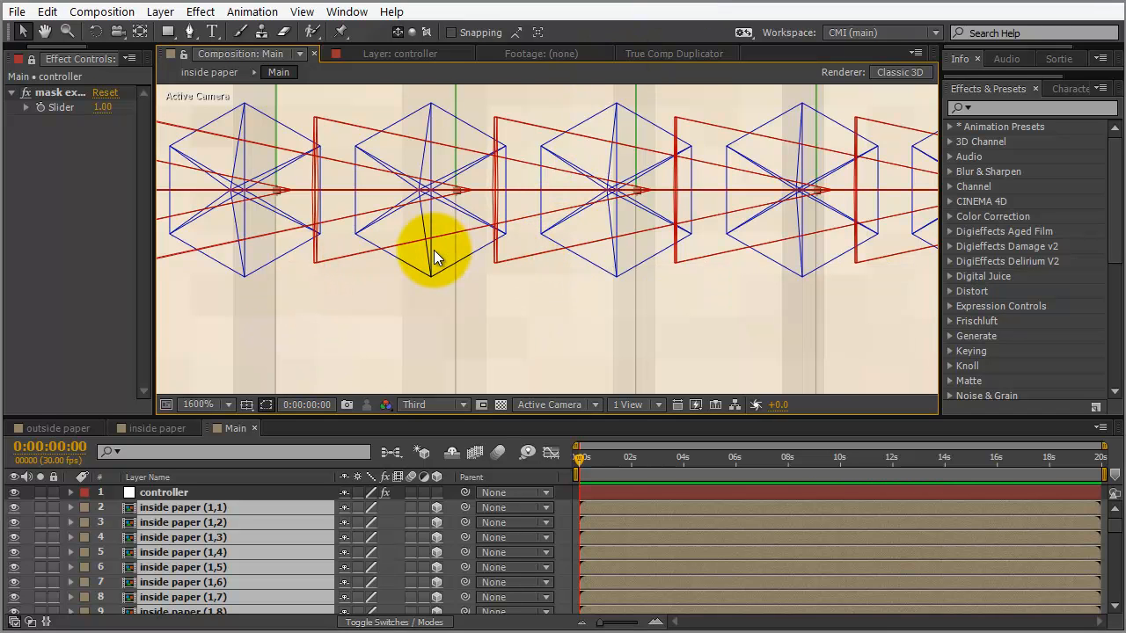
pyautogui.scroll(-10, 480, 286)
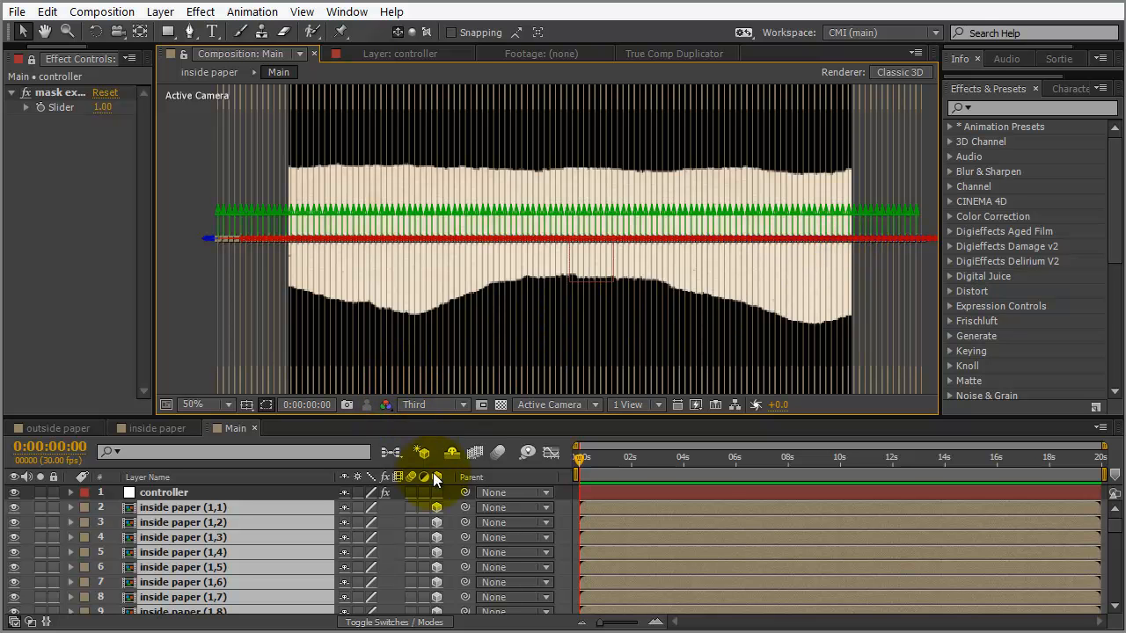
# Parent inside paper (1,2) to inside paper (1,1)
pyautogui.click(389, 509)
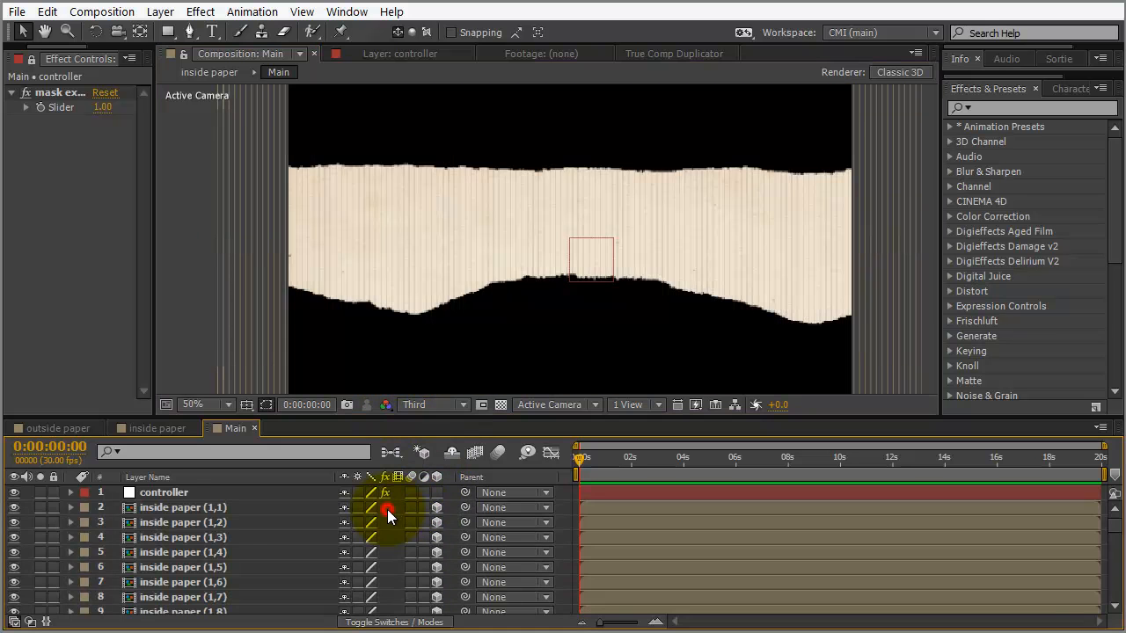
pyautogui.click(204, 508)
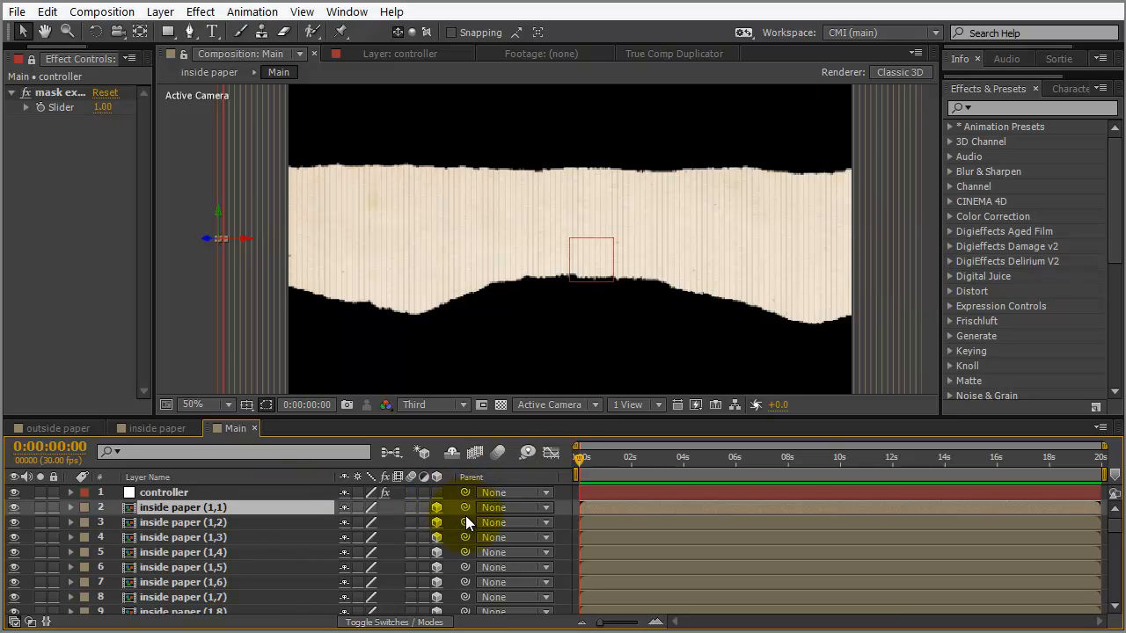
pyautogui.click(243, 520)
pyautogui.moveTo(460, 522)
pyautogui.mouseDown()
pyautogui.moveTo(269, 502)
pyautogui.moveTo(461, 522)
pyautogui.mouseUp()
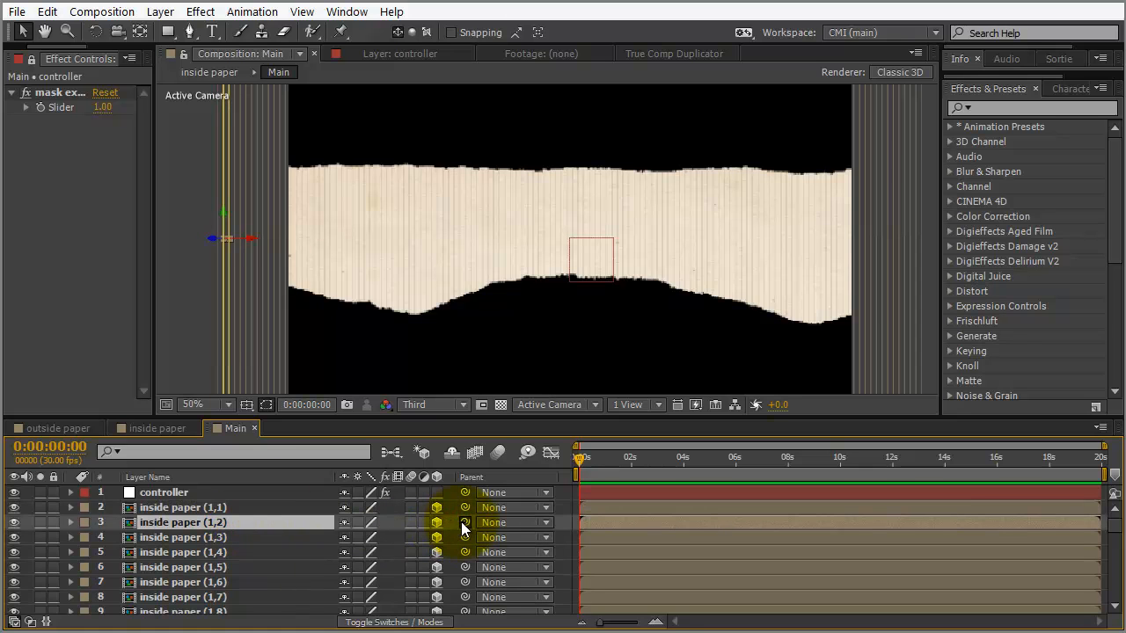
# Select the whole range of inside paper slices, (1,1) through (1,125)
pyautogui.click(295, 508)
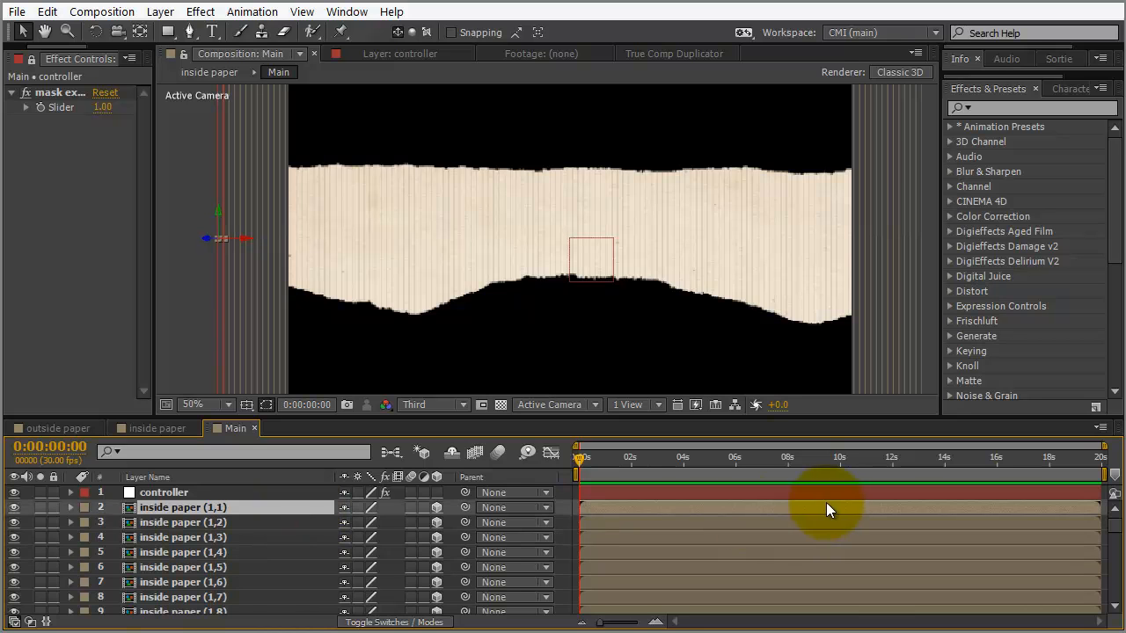
pyautogui.moveTo(1113, 532); pyautogui.dragTo(1018, 610)
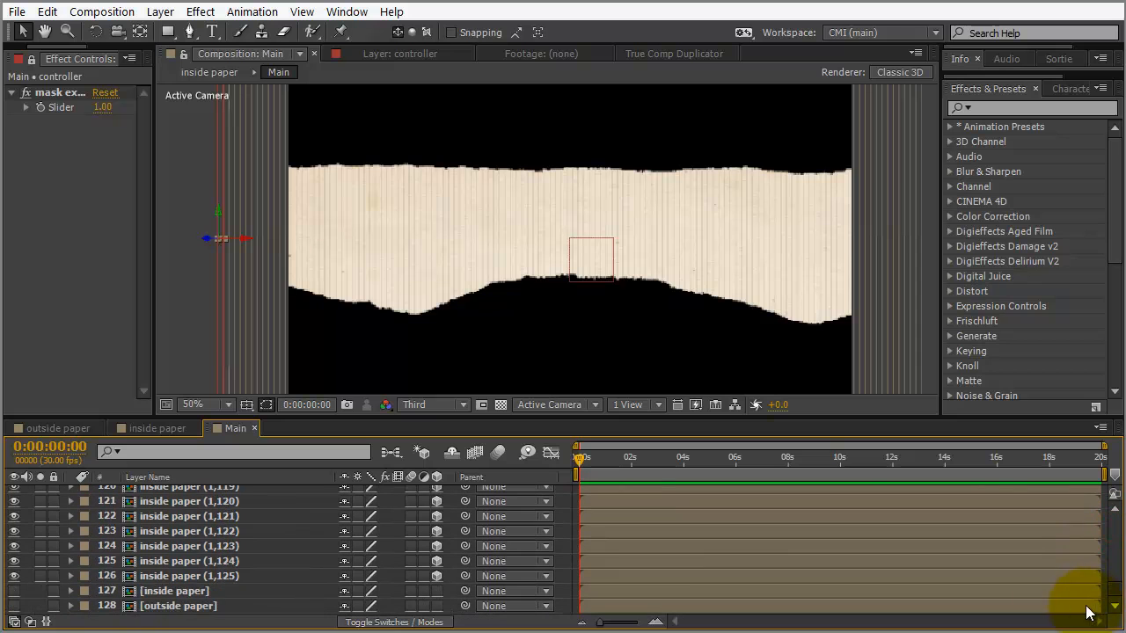
pyautogui.keyDown('shift'); pyautogui.click(186, 571); pyautogui.keyUp('shift')
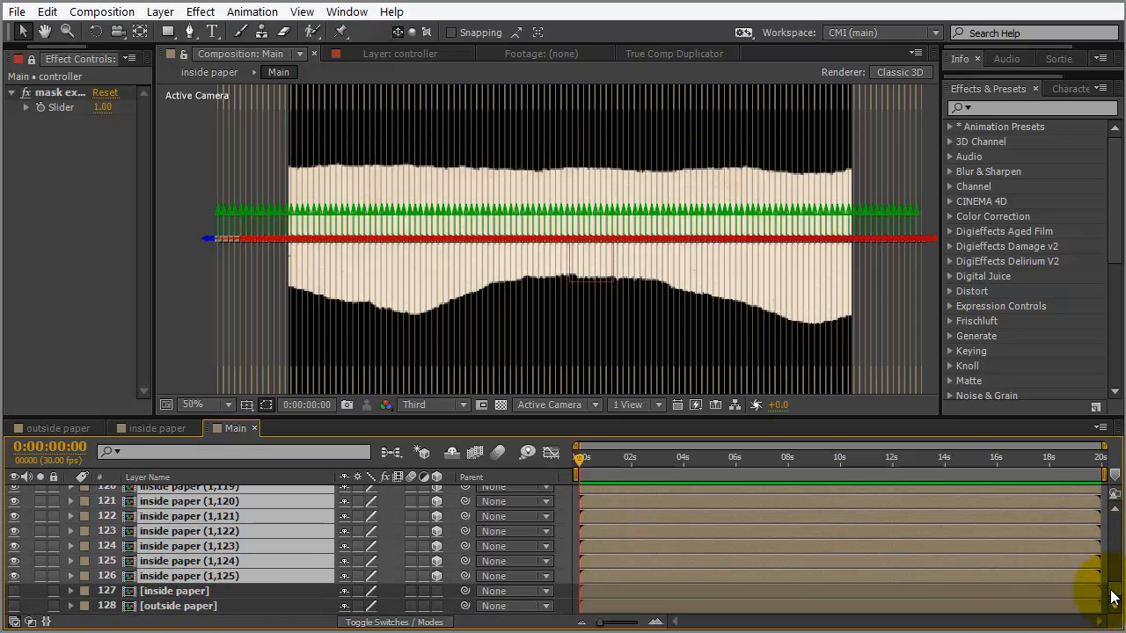
pyautogui.moveTo(1110, 596); pyautogui.dragTo(1110, 482)
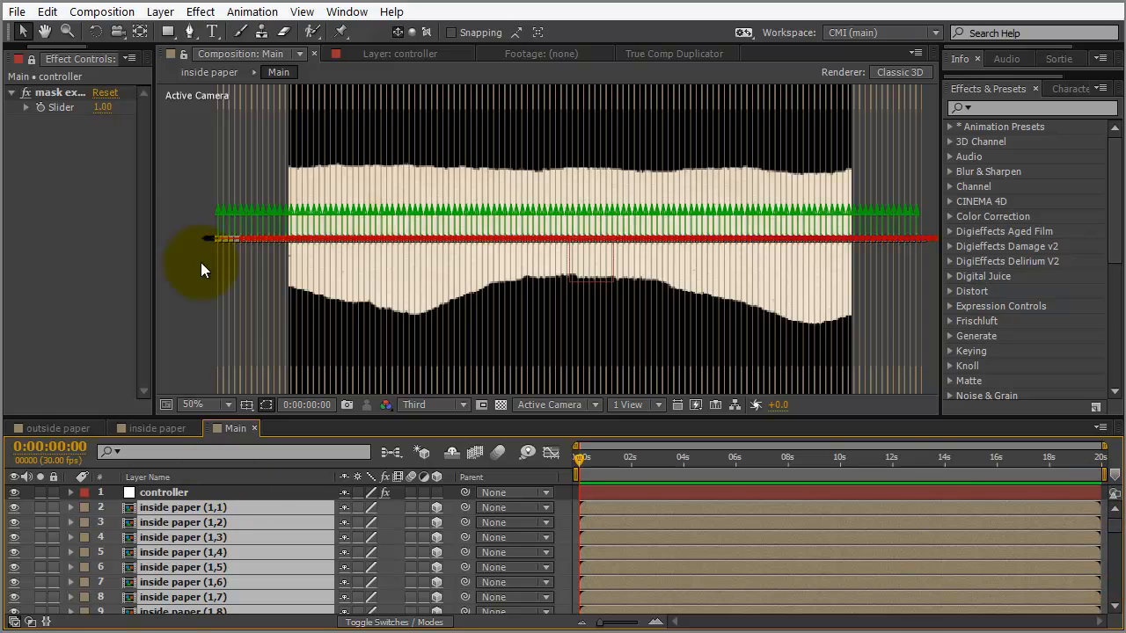
# Run the LayerChain script so each selected slice is parented to the layer above
pyautogui.click(16, 11)
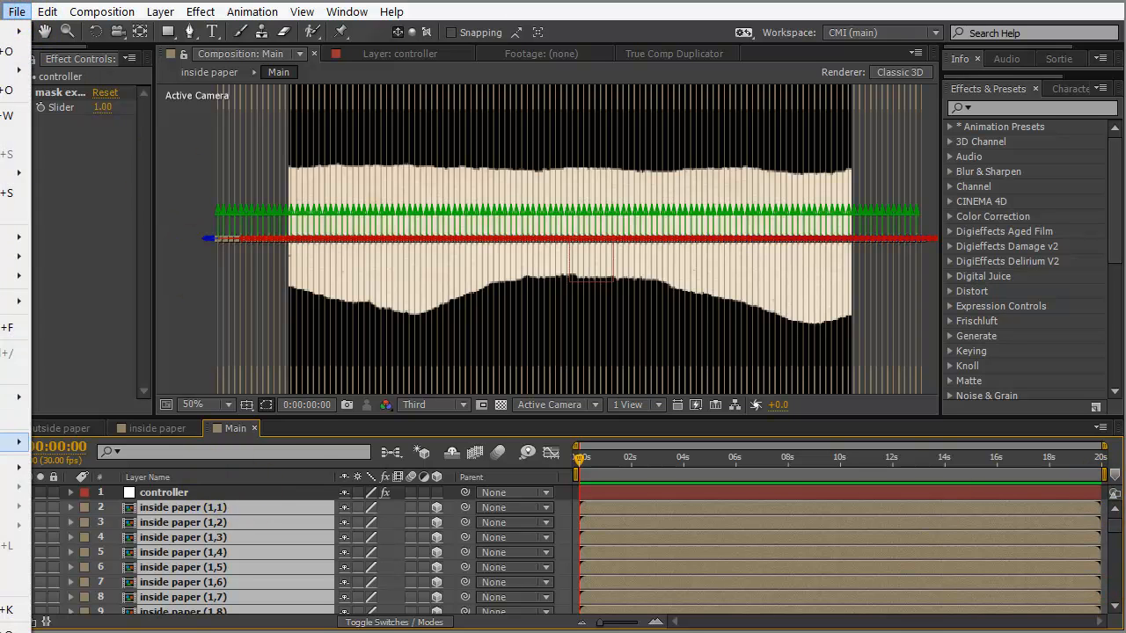
pyautogui.moveTo(13, 441)
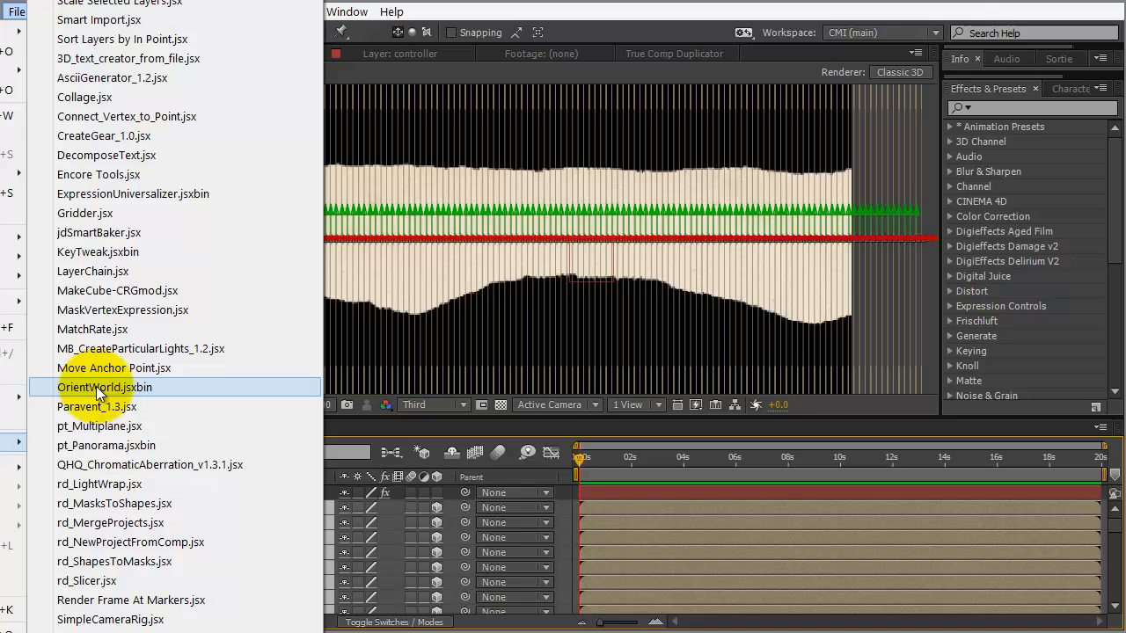
pyautogui.click(109, 271)
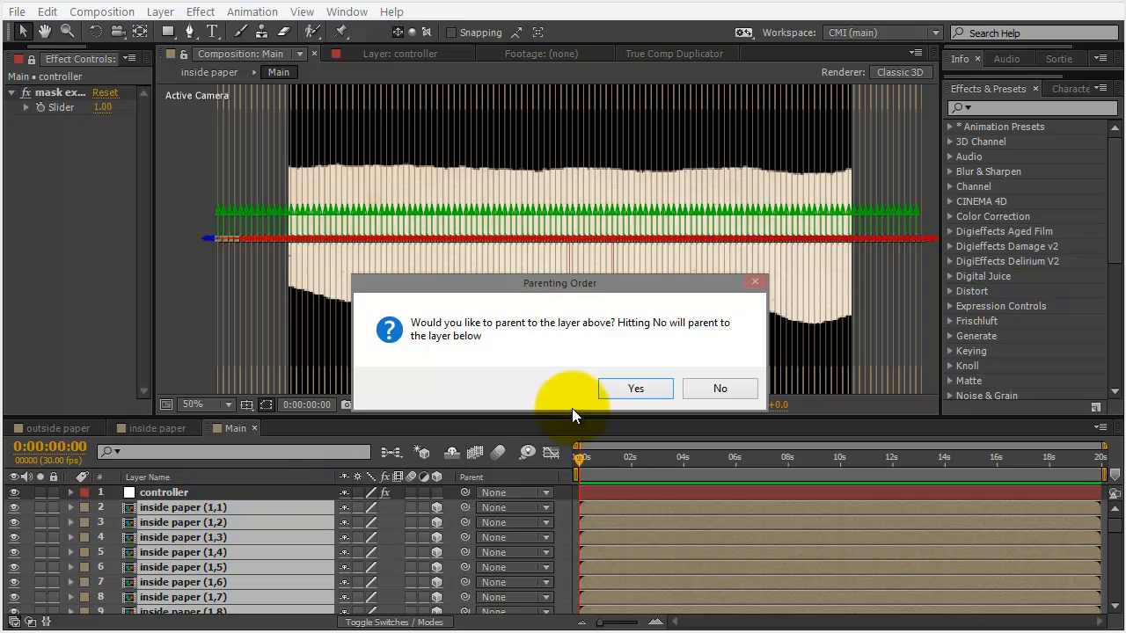
pyautogui.click(630, 392)
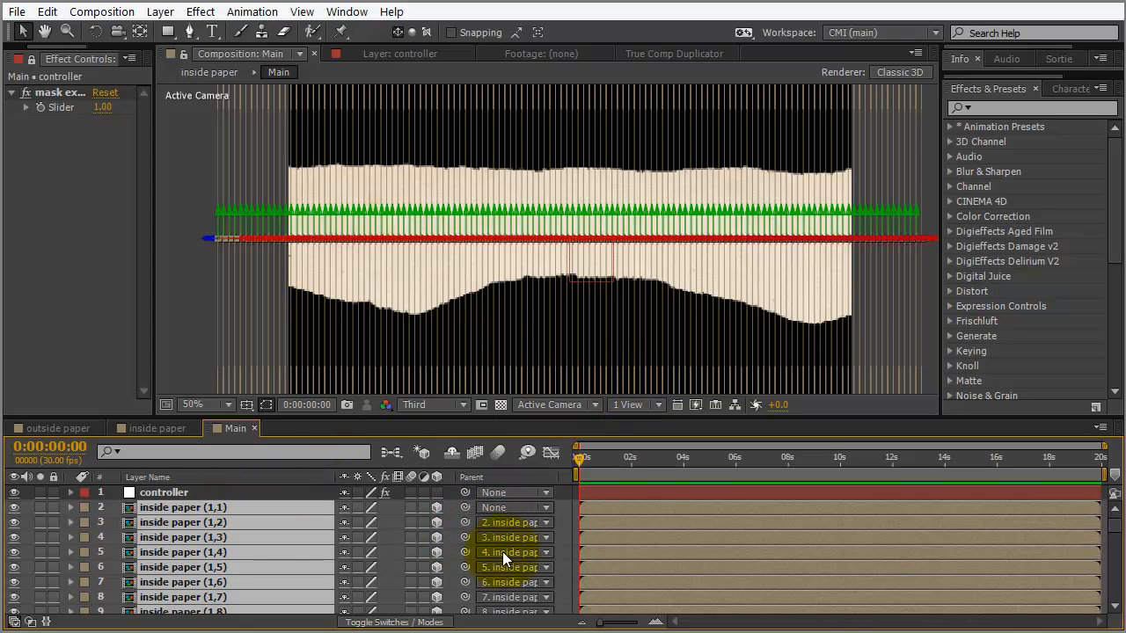
# Widen the Parent column and check the parents of inside paper (1,2) and (1,3)
pyautogui.moveTo(540, 418); pyautogui.dragTo(548, 293)
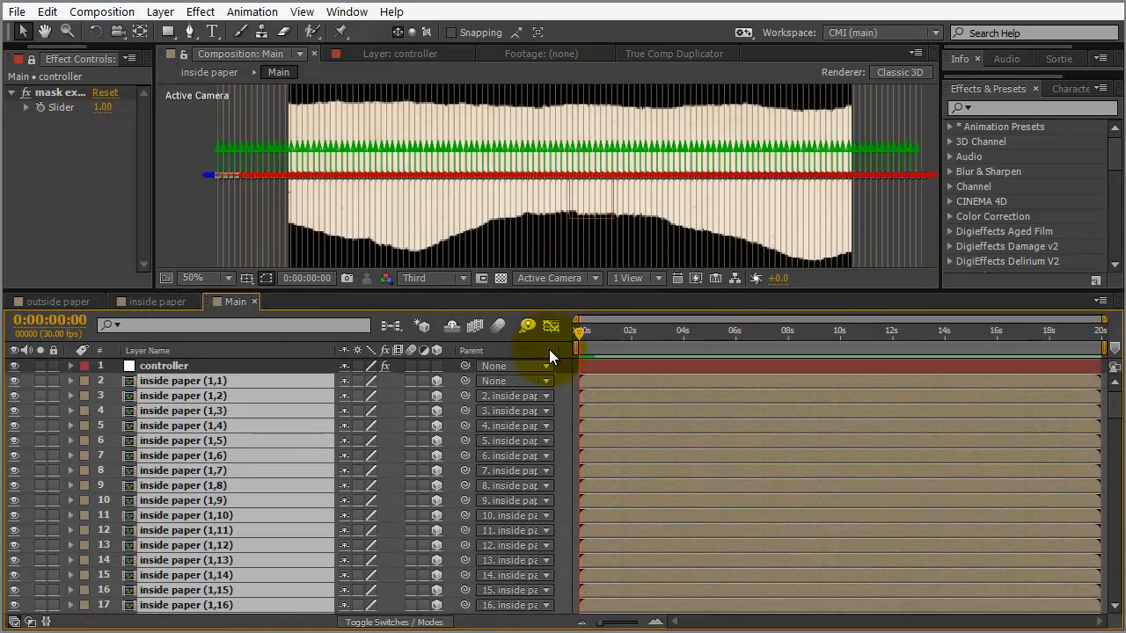
pyautogui.moveTo(573, 349); pyautogui.dragTo(611, 348)
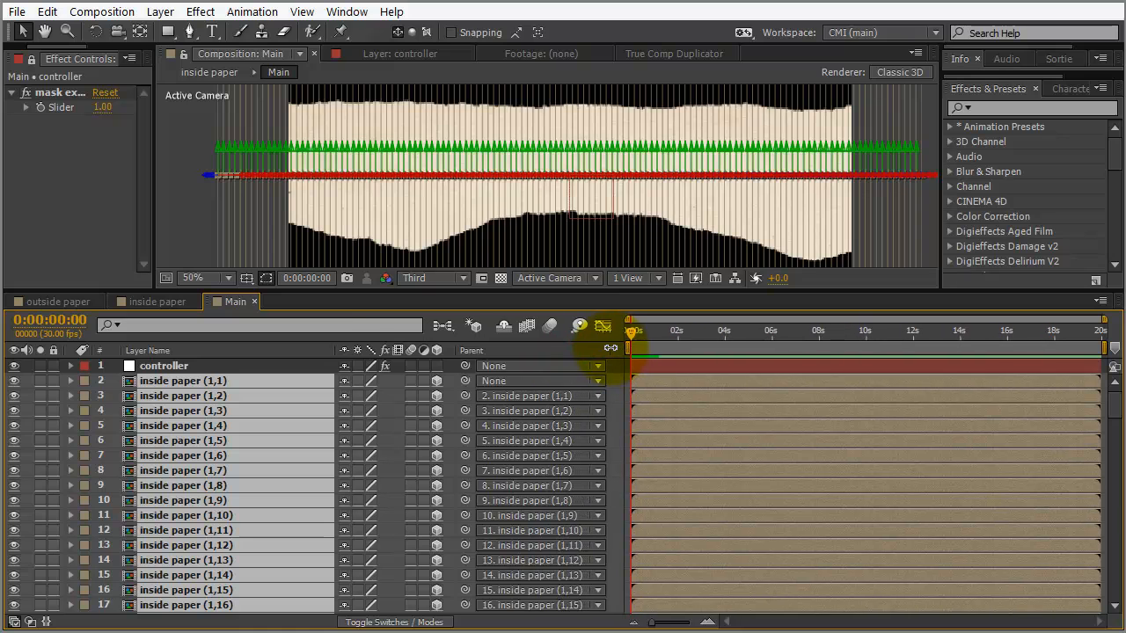
pyautogui.click(225, 393)
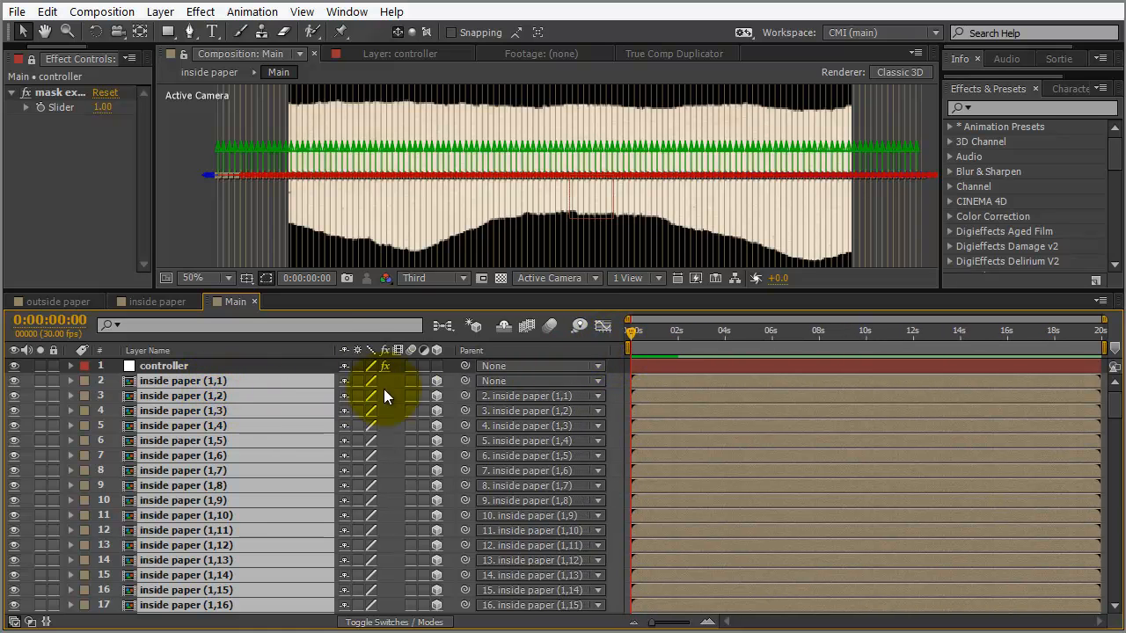
pyautogui.click(242, 396)
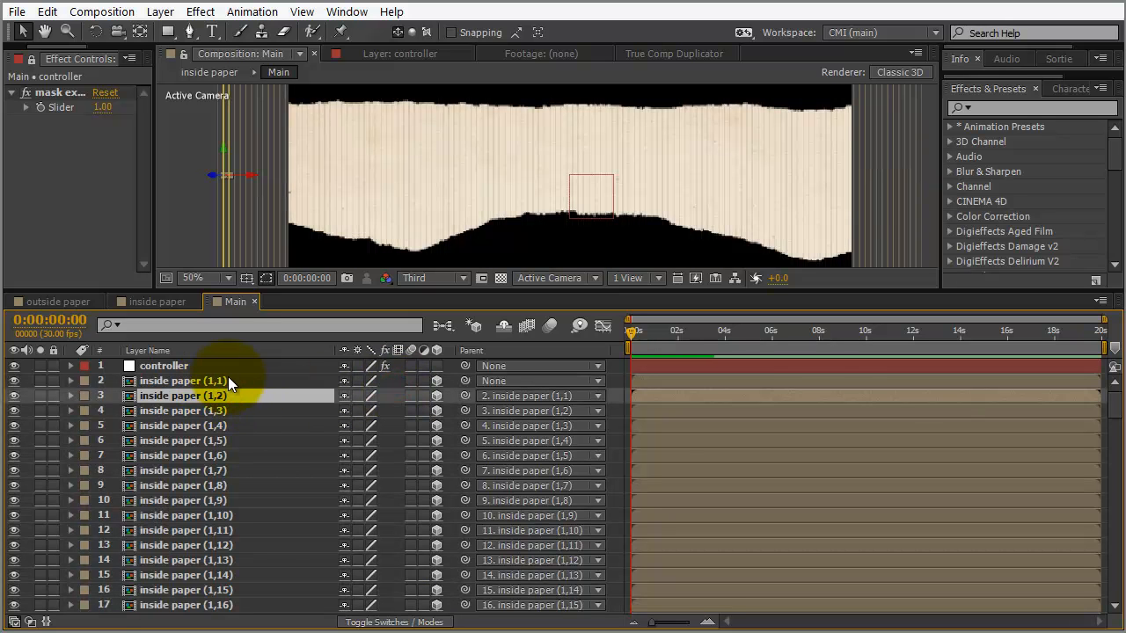
pyautogui.click(220, 413)
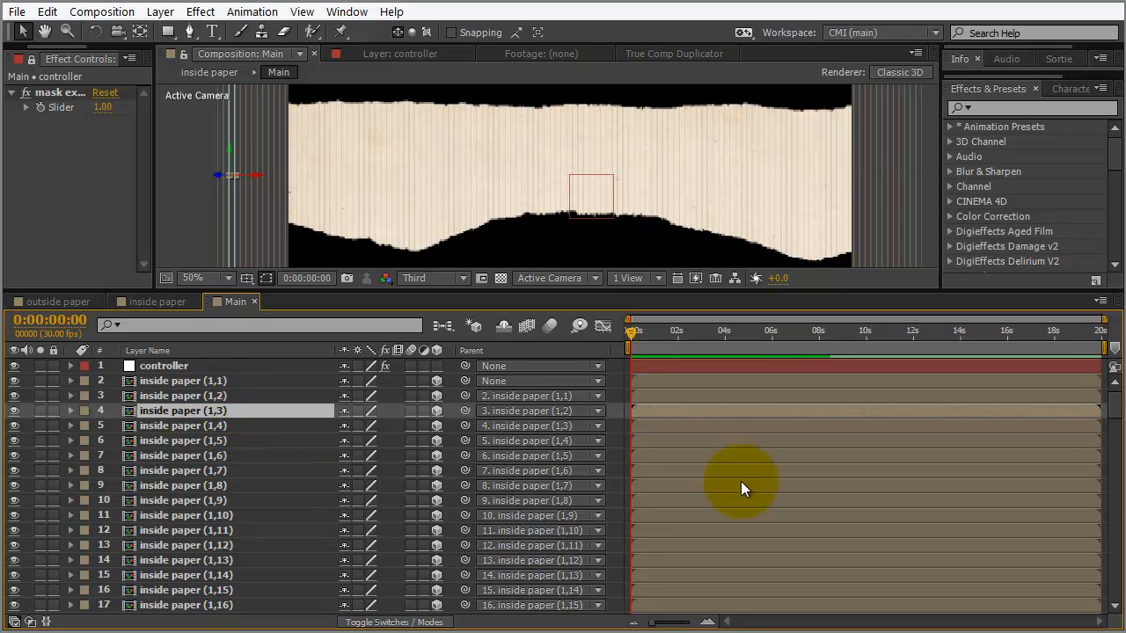
pyautogui.moveTo(1117, 402); pyautogui.dragTo(1114, 377)
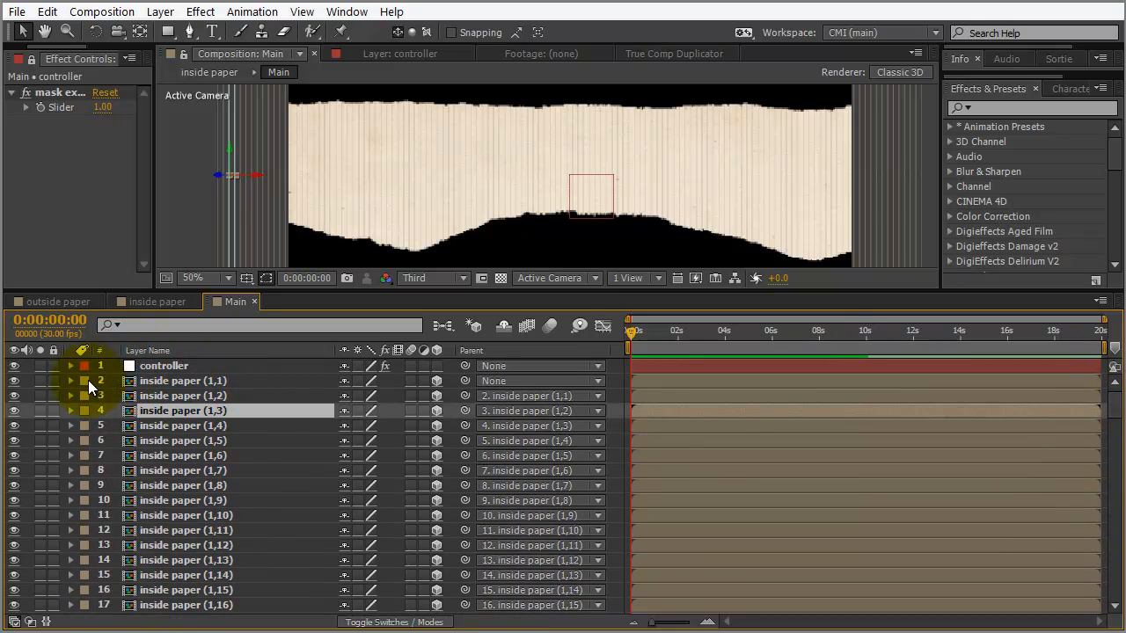
pyautogui.click(156, 381)
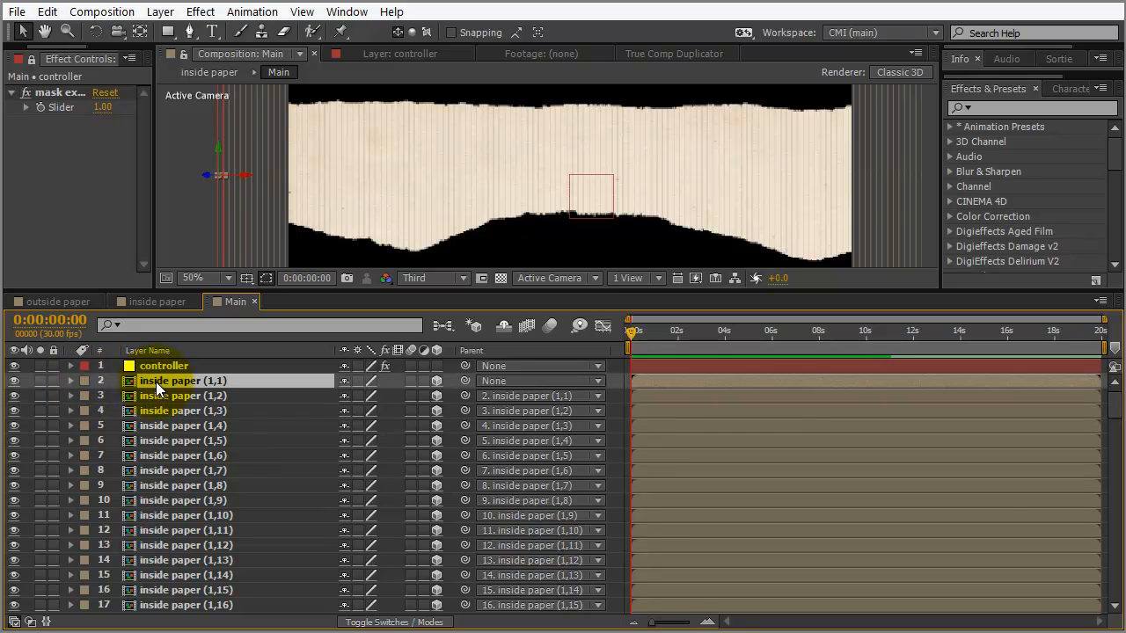
# Test-rotate inside paper (1,1) around Y, undo back to 0°, and zoom to 25%
pyautogui.press('r')
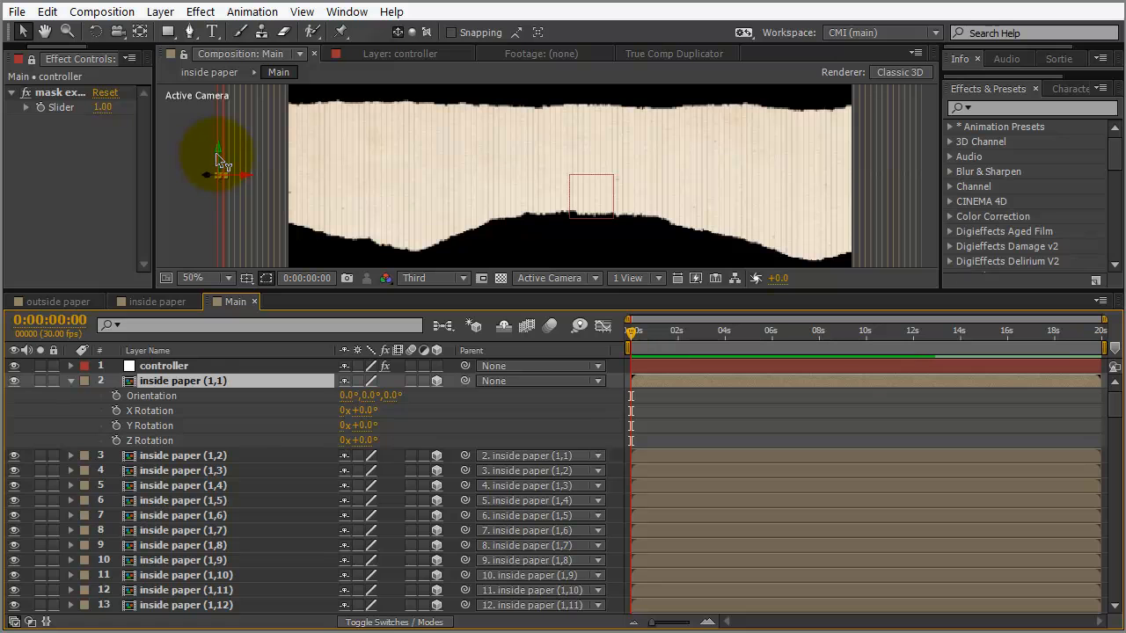
pyautogui.moveTo(361, 426)
pyautogui.mouseDown()
pyautogui.moveTo(223, 427)
pyautogui.moveTo(472, 420)
pyautogui.moveTo(382, 425)
pyautogui.mouseUp()
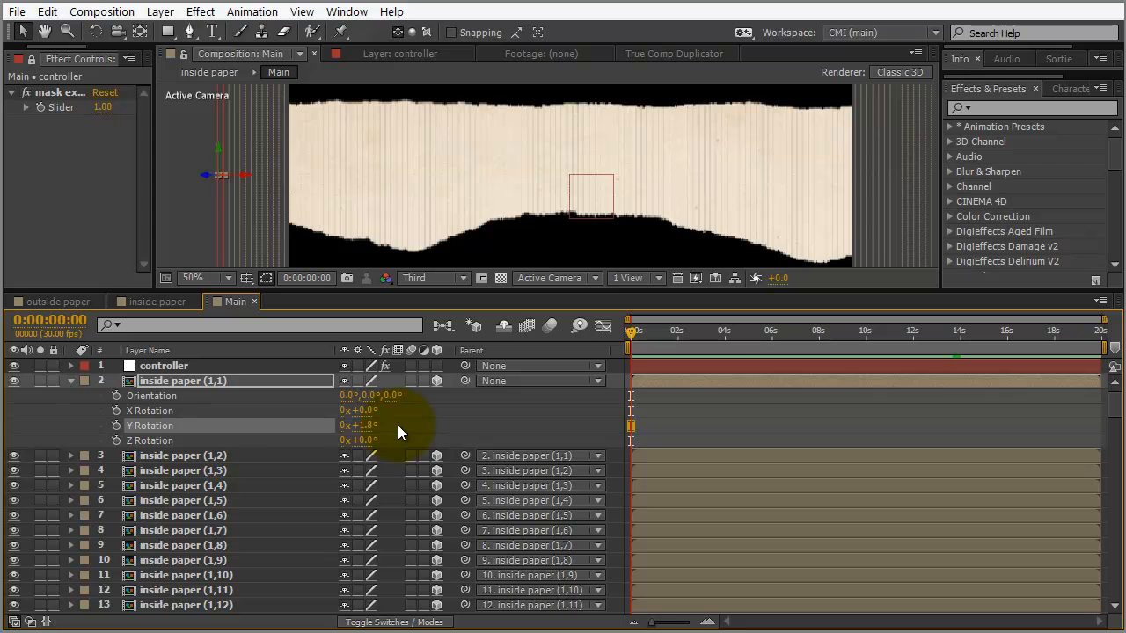
pyautogui.hotkey('ctrl', 'z')
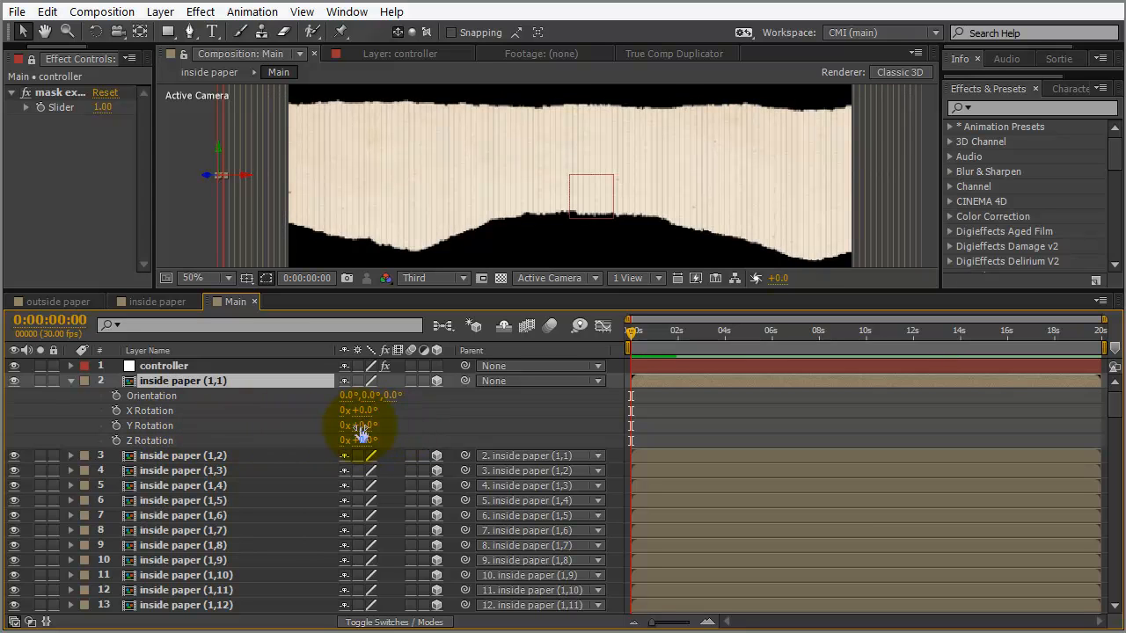
pyautogui.moveTo(373, 437)
pyautogui.mouseDown()
pyautogui.moveTo(317, 431)
pyautogui.moveTo(357, 428)
pyautogui.mouseUp()
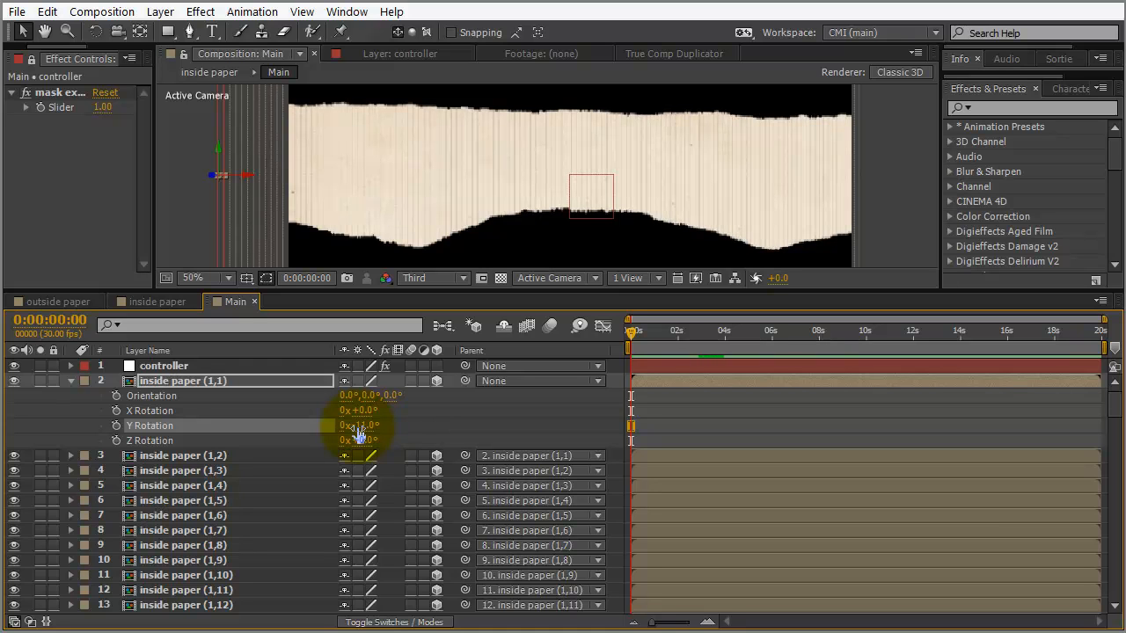
pyautogui.moveTo(359, 433)
pyautogui.mouseDown()
pyautogui.moveTo(372, 424)
pyautogui.moveTo(365, 431)
pyautogui.mouseUp()
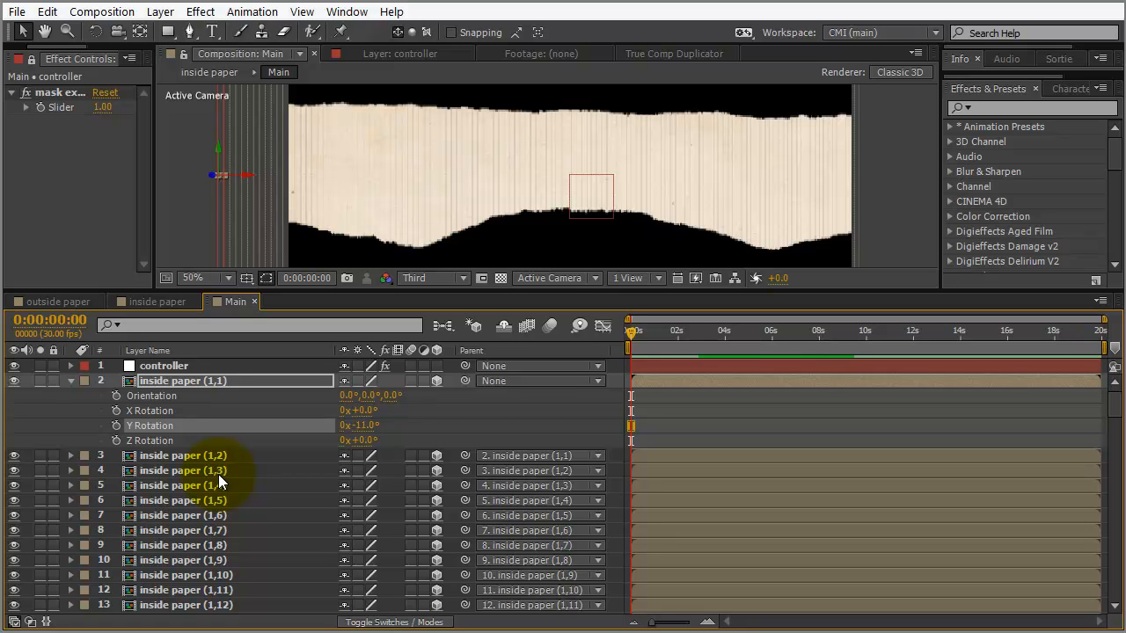
pyautogui.hotkey('ctrl', 'z')
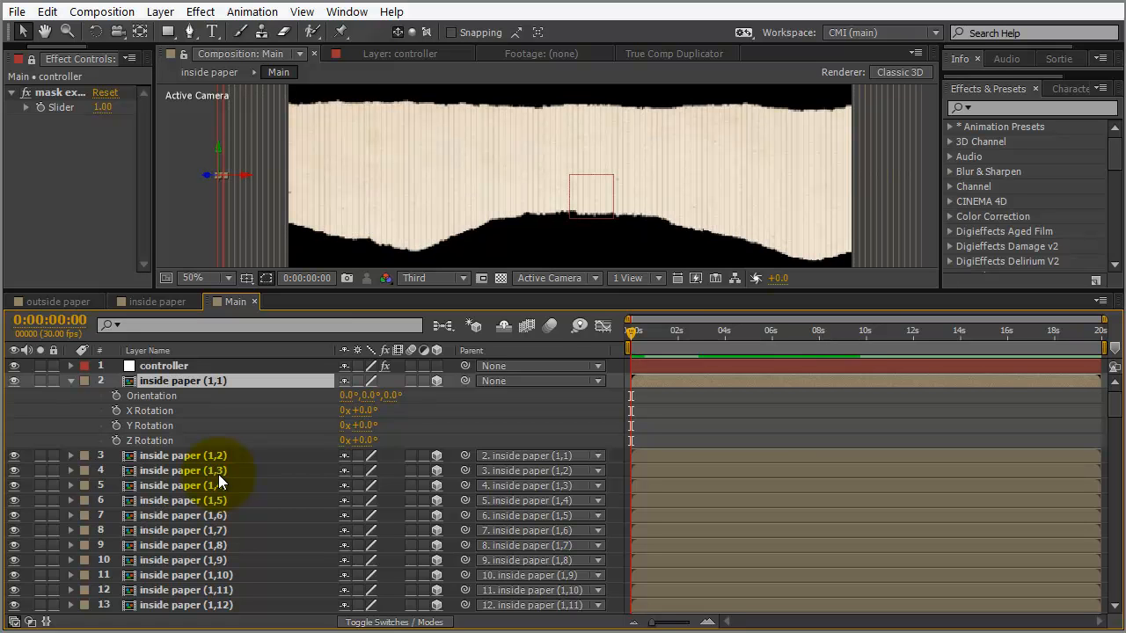
pyautogui.press(',')
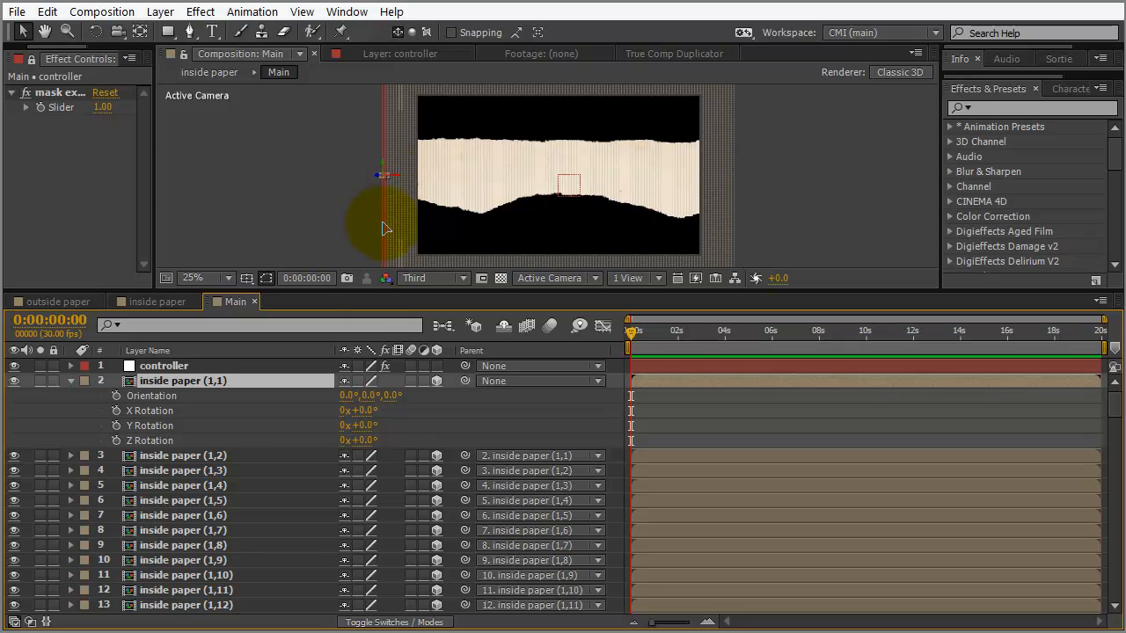
# Paste an expression linking inside paper (1,2)'s Y Rotation to the previous layer's
pyautogui.click(175, 456)
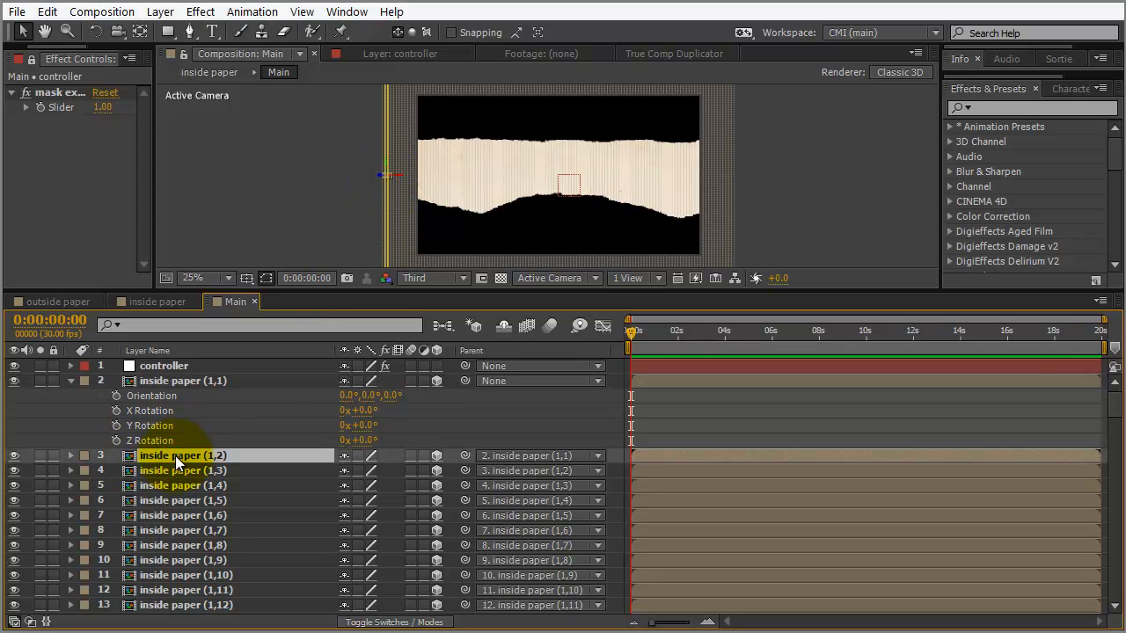
pyautogui.press('r')
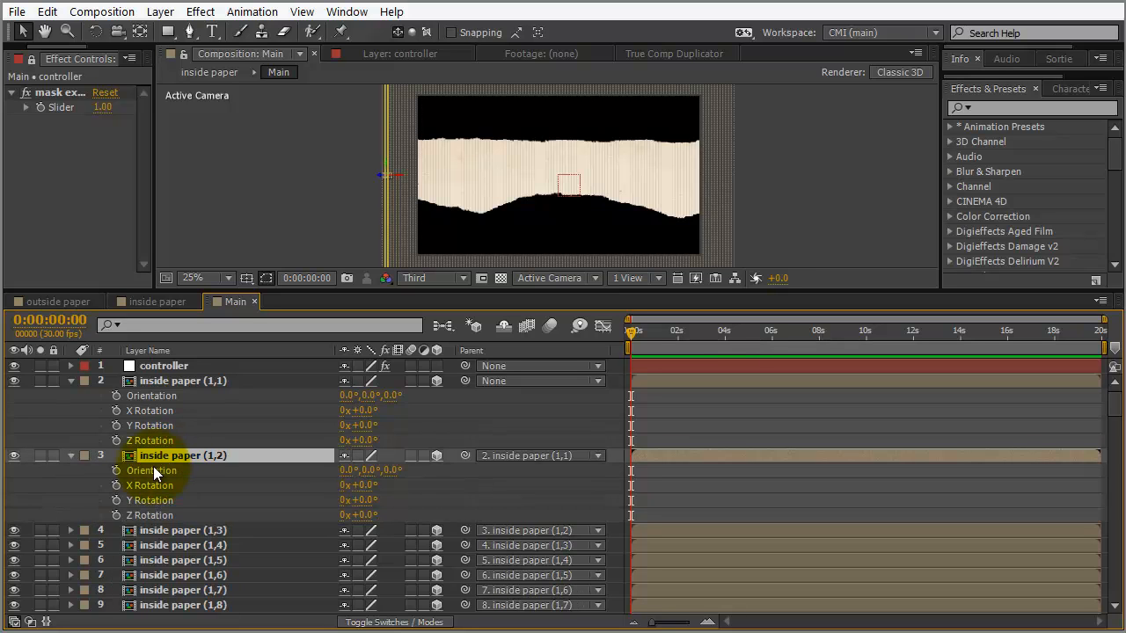
pyautogui.click(116, 501)
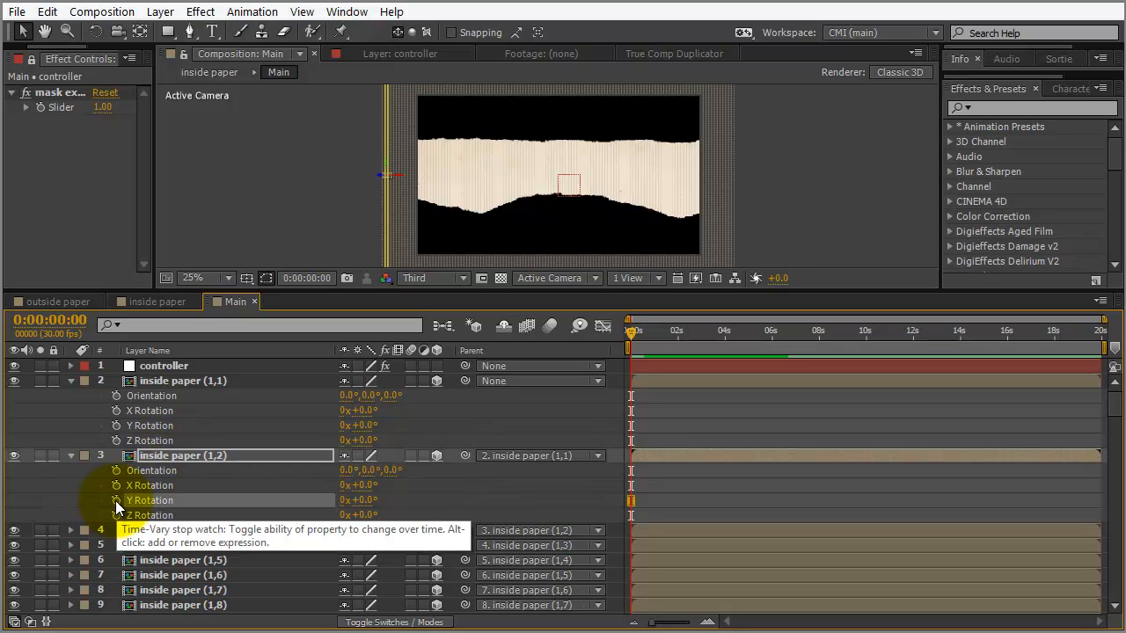
pyautogui.keyDown('alt'); pyautogui.click(115, 500); pyautogui.keyUp('alt')
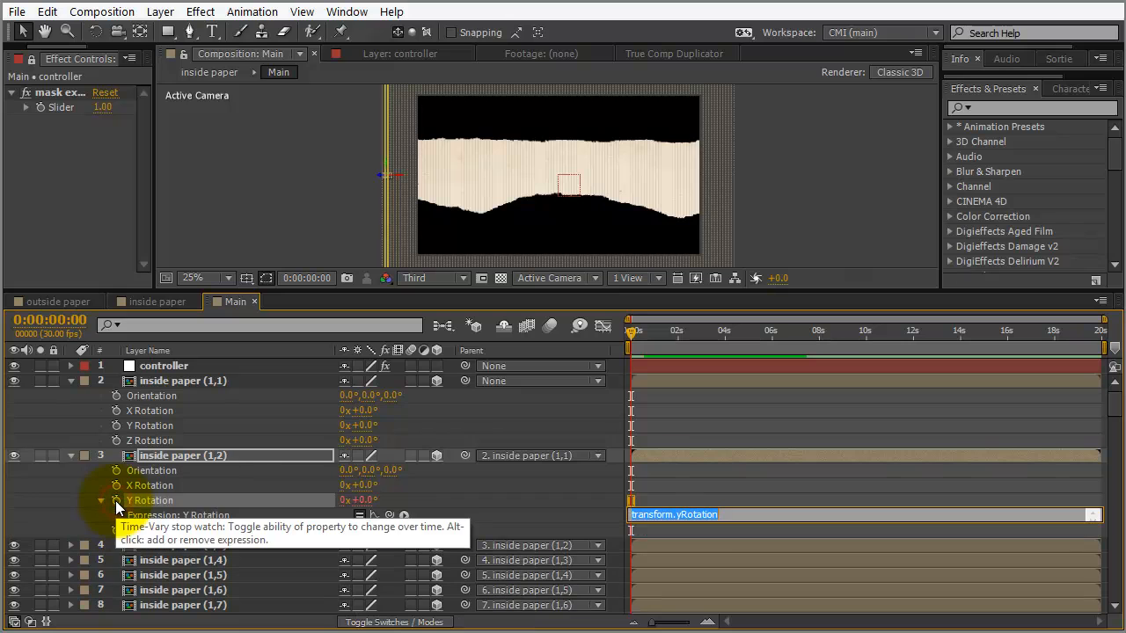
pyautogui.write('thisComp.layer(index-1).transform.yRotation')
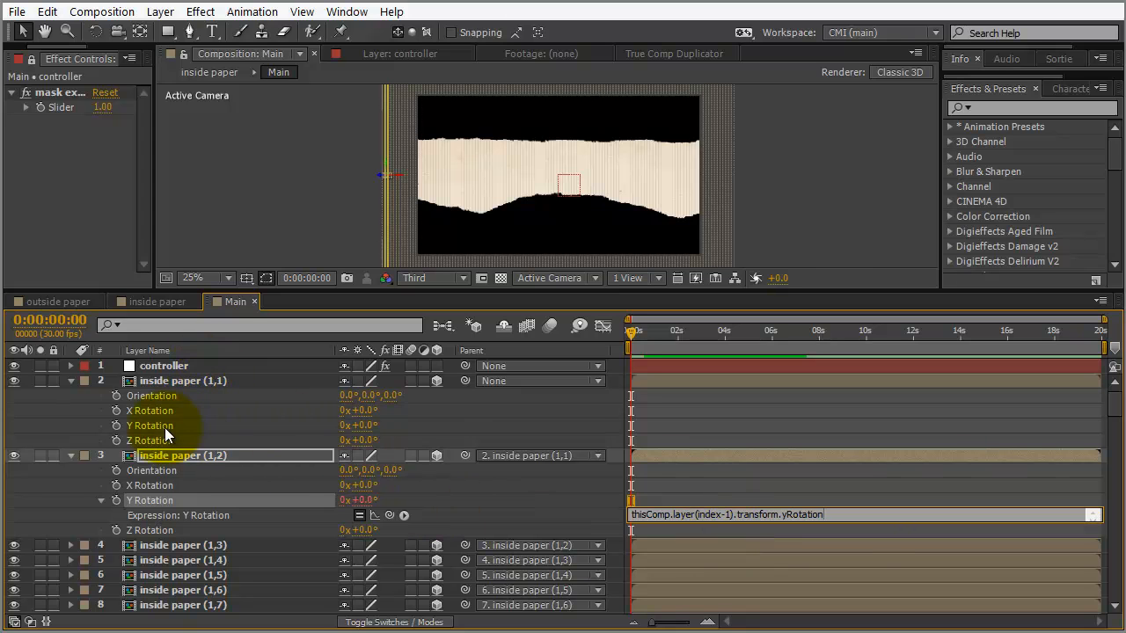
pyautogui.click(296, 462)
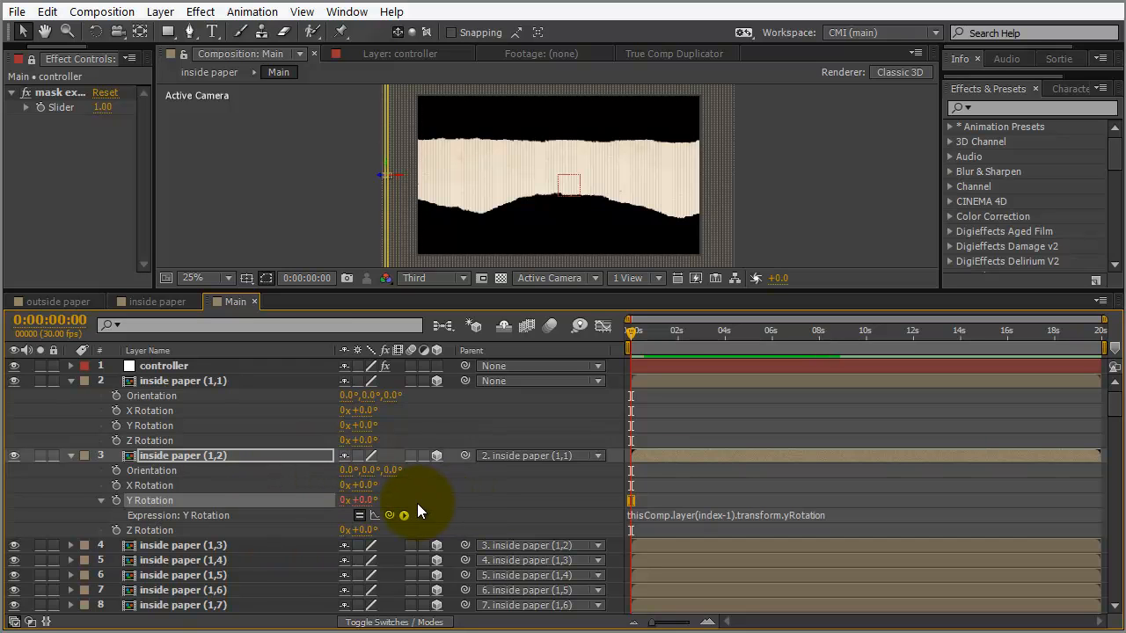
# Test inside paper (1,1) at 2.3° Y Rotation, reset to 0, then set it to 1°
pyautogui.click(366, 426)
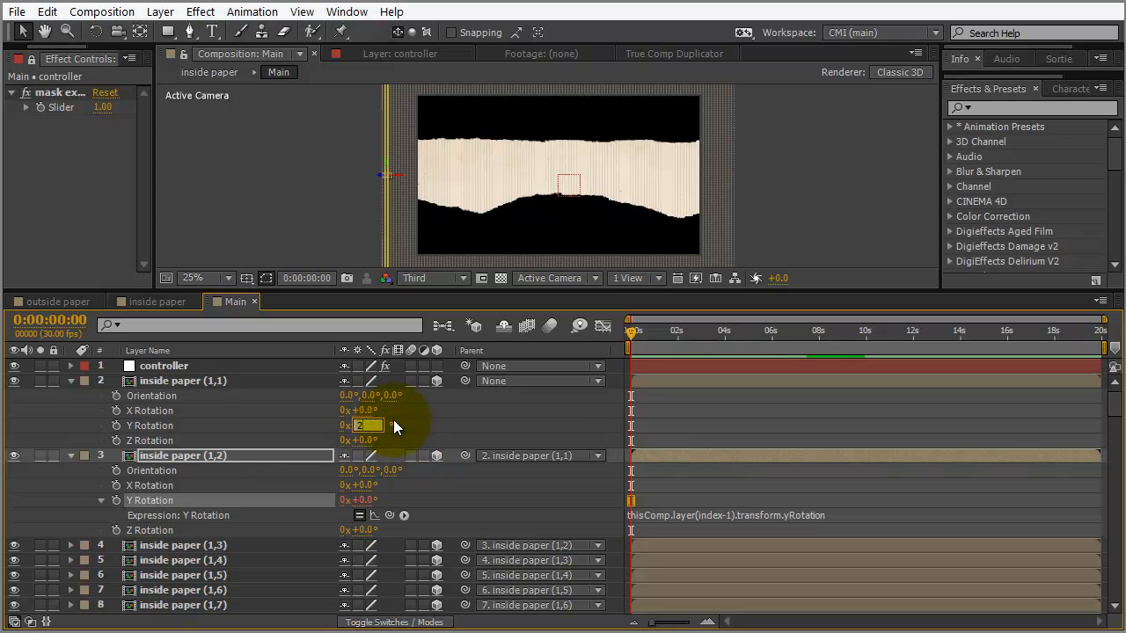
pyautogui.press('Return')
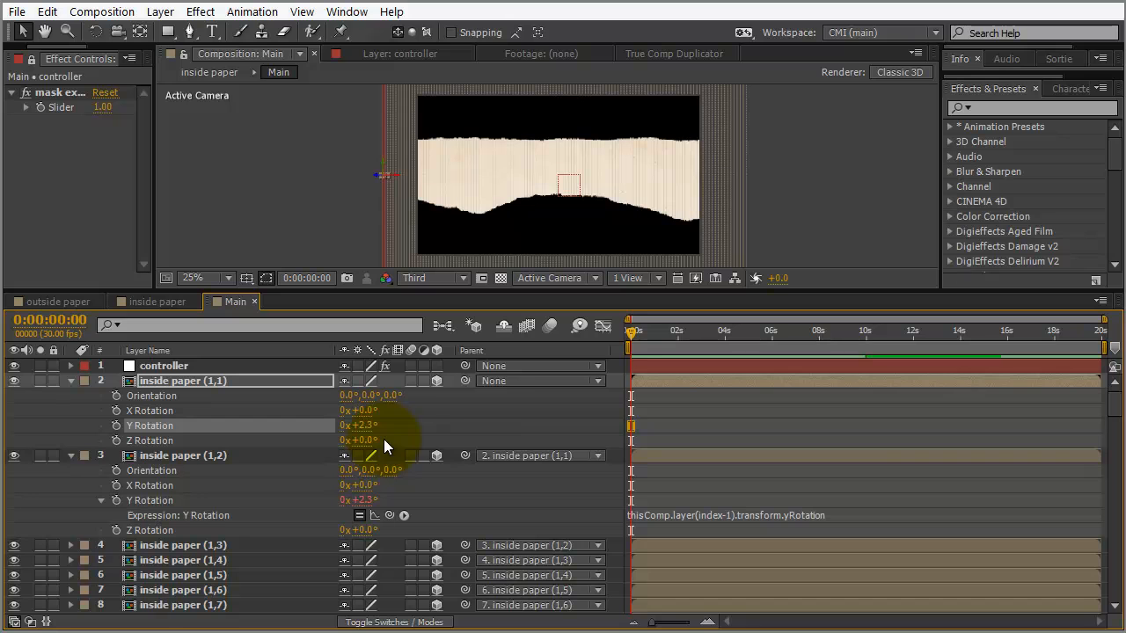
pyautogui.click(368, 428)
pyautogui.write('0')
pyautogui.press('Return')
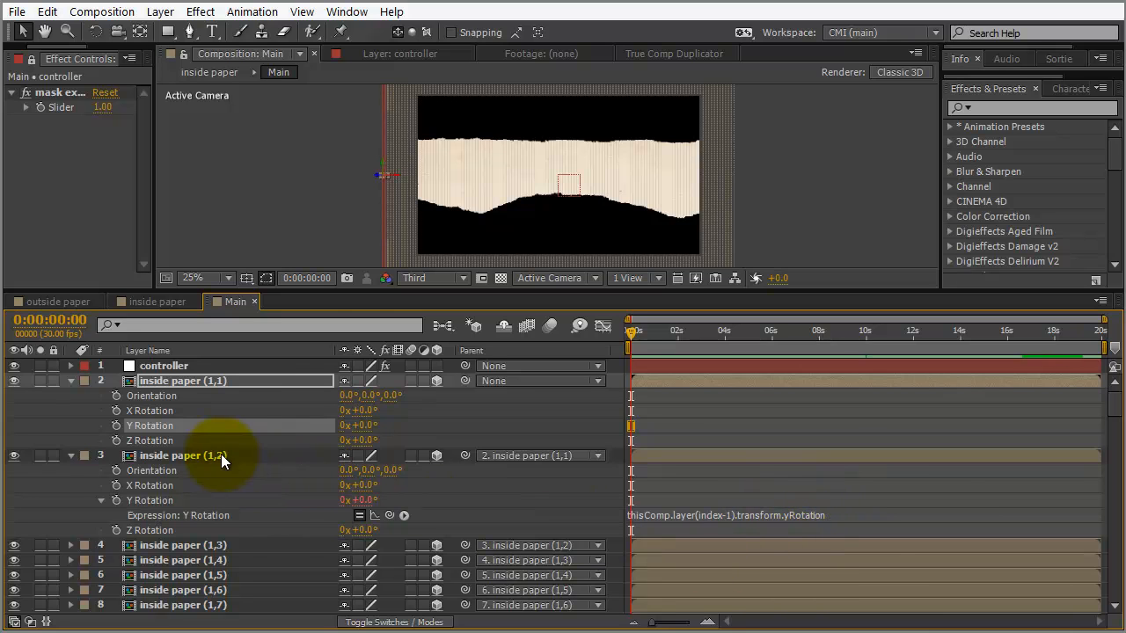
pyautogui.moveTo(424, 290); pyautogui.dragTo(426, 259)
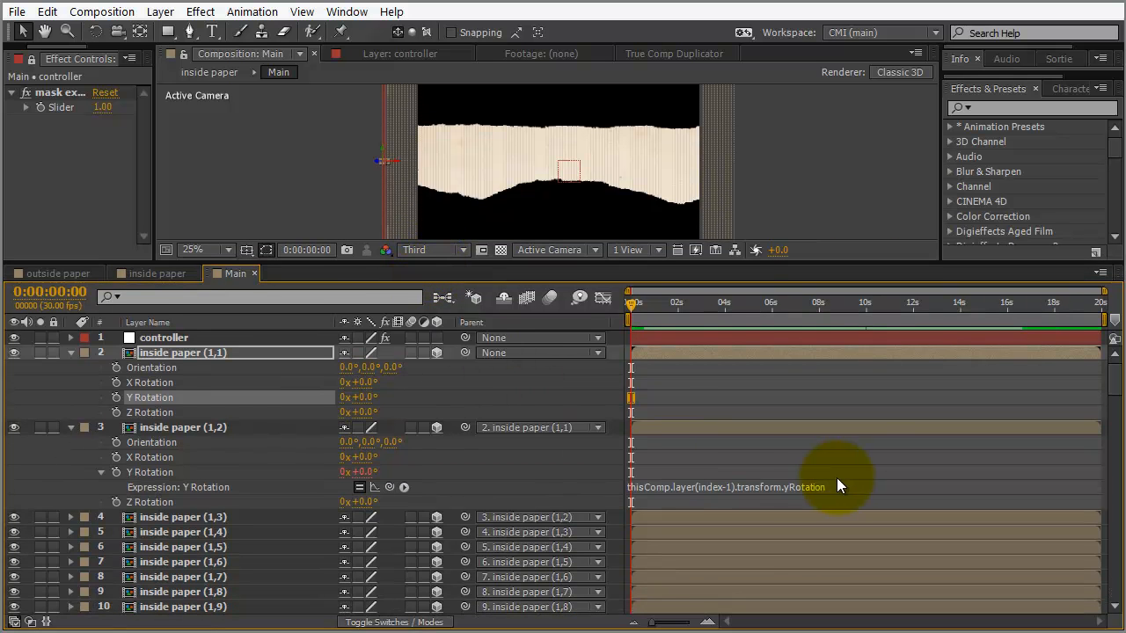
pyautogui.click(369, 397)
pyautogui.write('1')
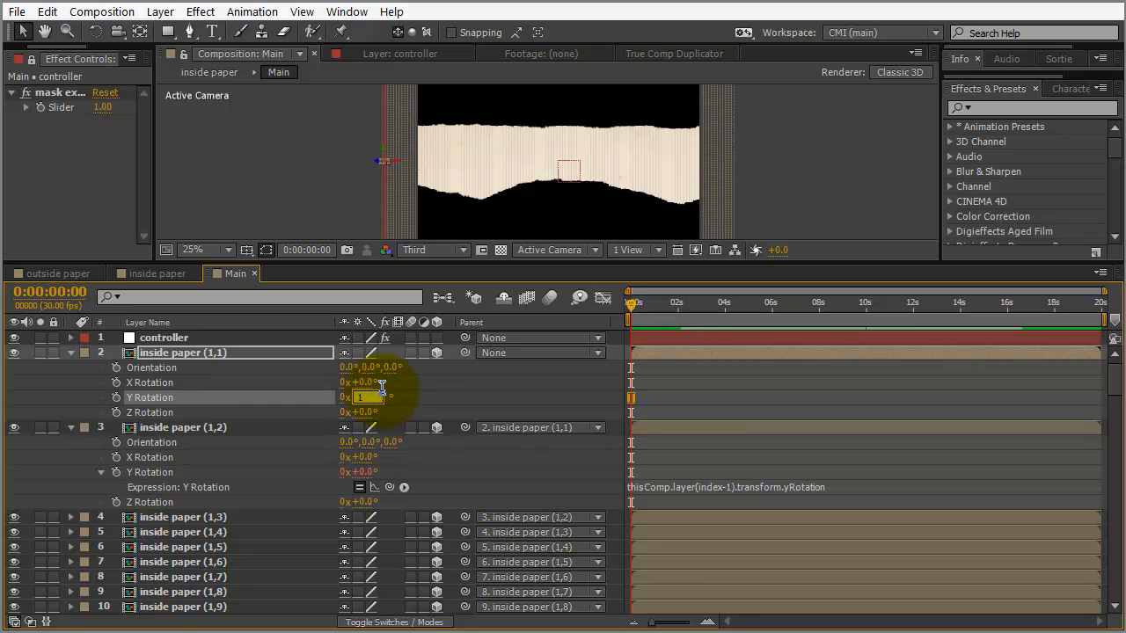
pyautogui.click(414, 398)
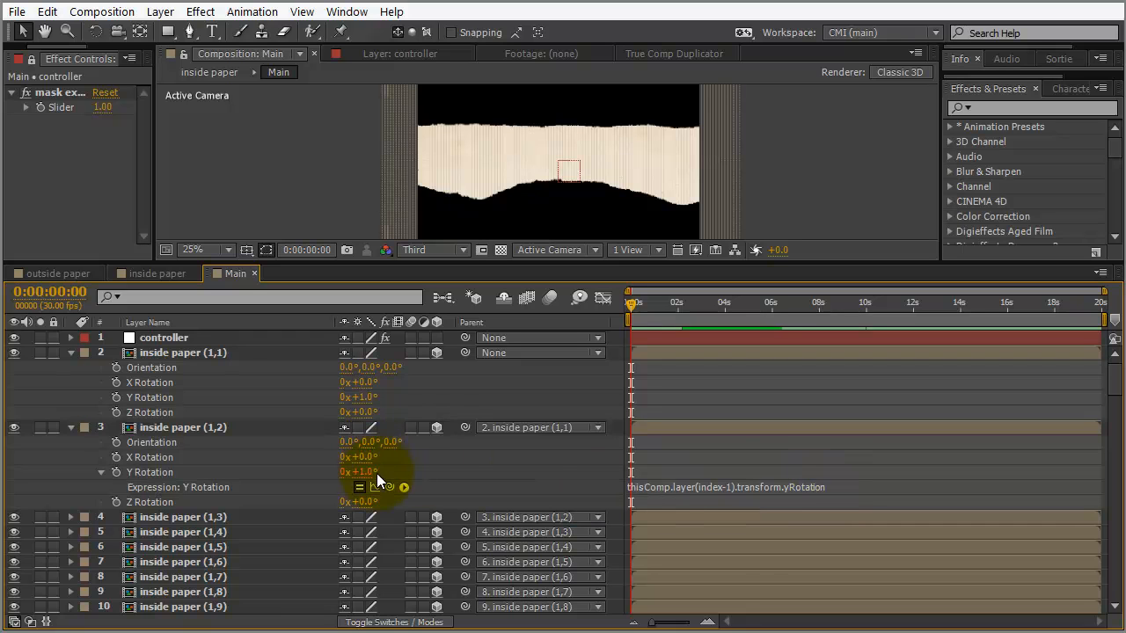
pyautogui.click(218, 516)
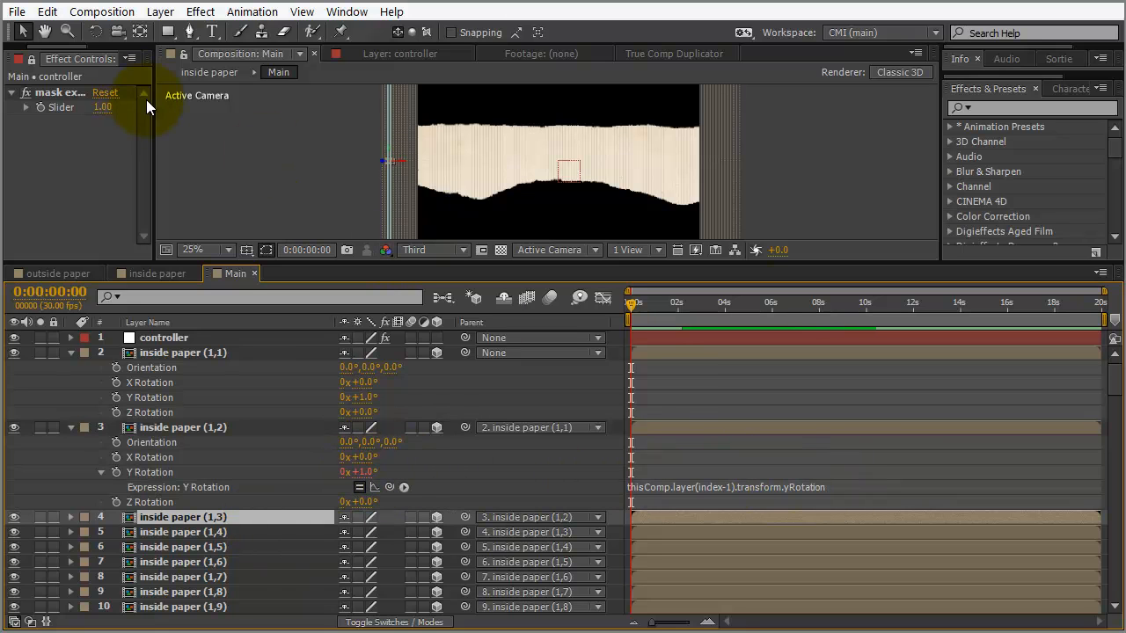
# Remove a Slider Control accidentally added to the wrong layer and reselect inside paper (1,3)
pyautogui.moveTo(153, 110); pyautogui.dragTo(268, 132)
pyautogui.click(112, 180)
pyautogui.rightClick(244, 166)
pyautogui.moveTo(343, 378)
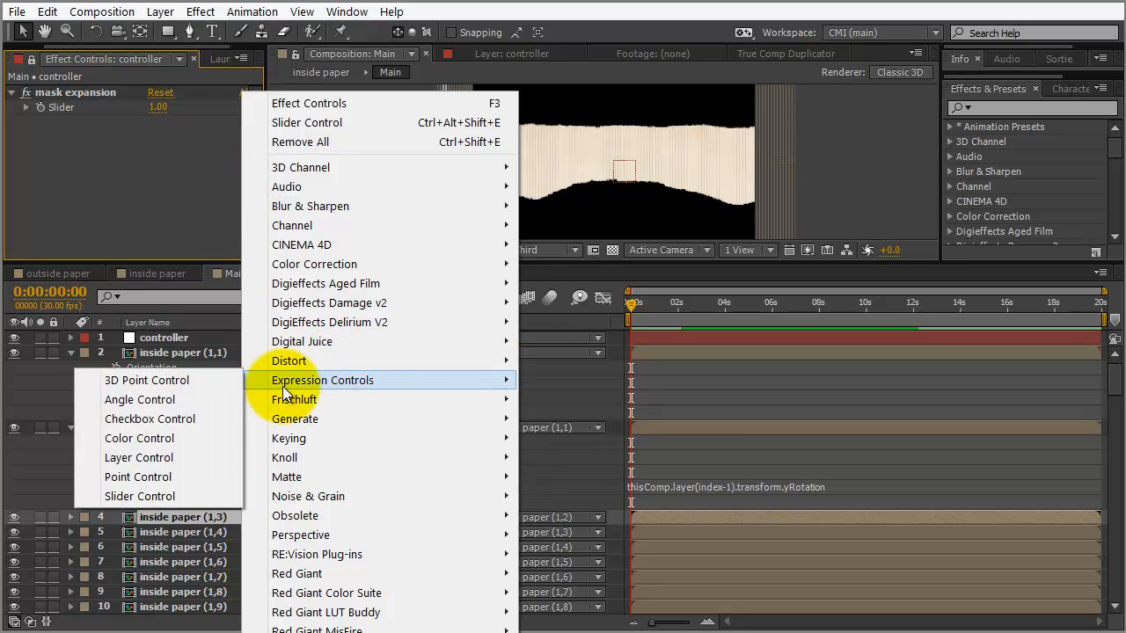
pyautogui.click(172, 496)
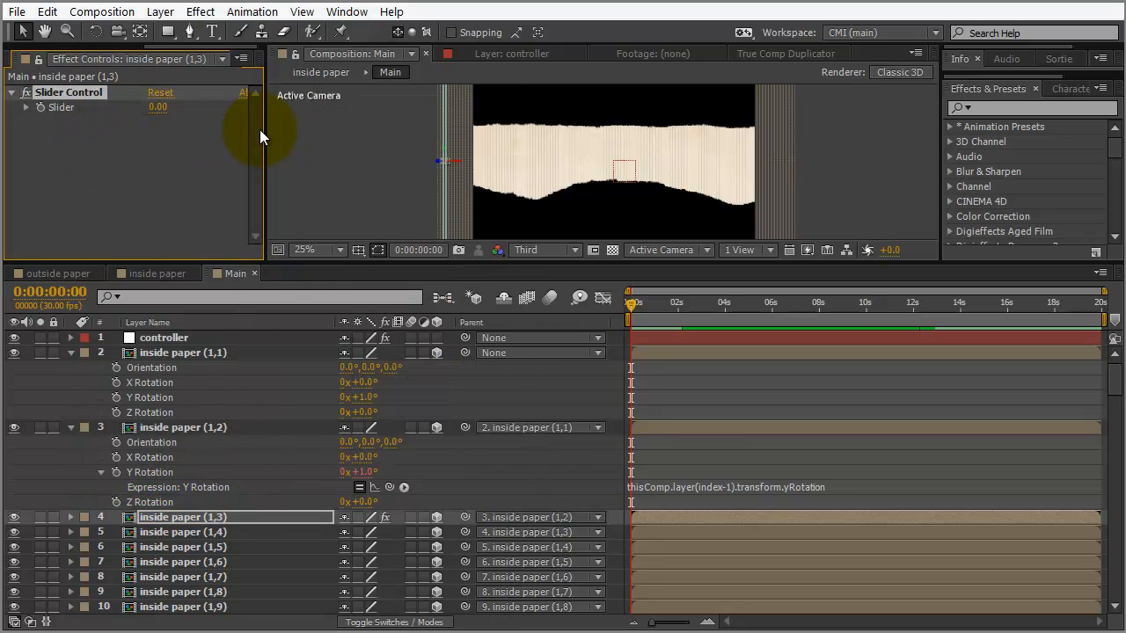
pyautogui.click(188, 342)
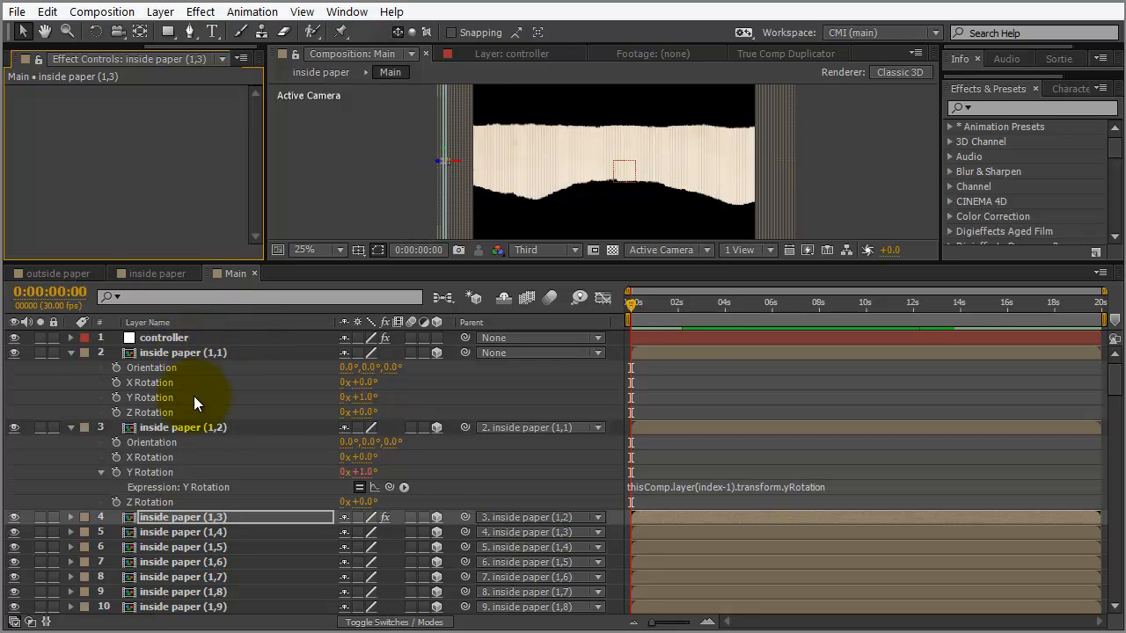
pyautogui.click(177, 520)
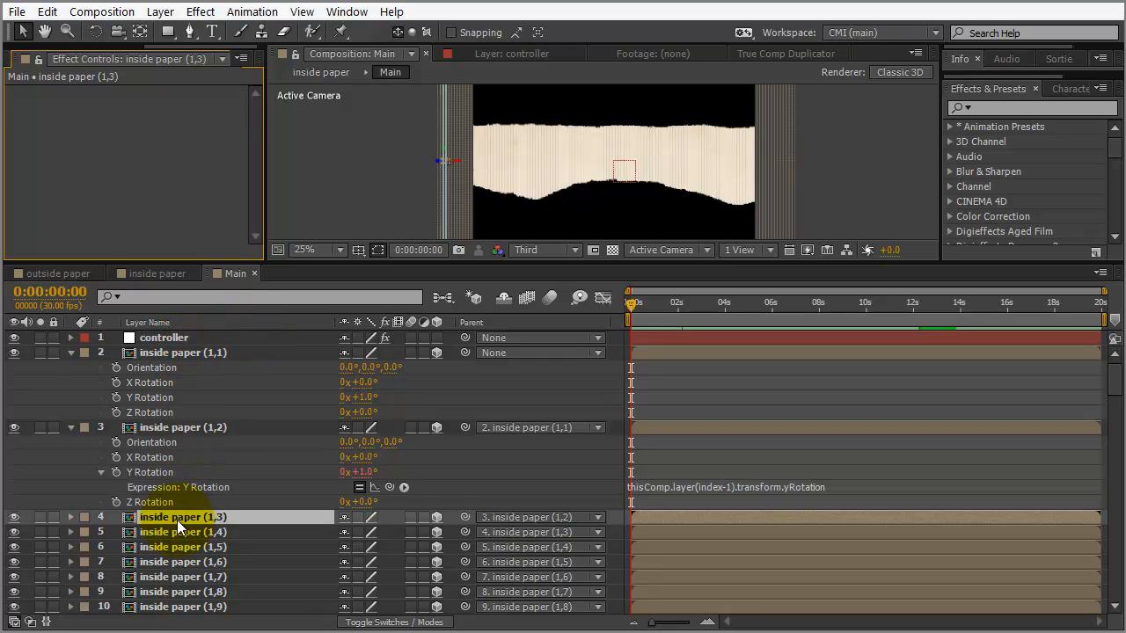
# Add a Slider Control to the controller layer and name it 'rotation offset'
pyautogui.click(150, 338)
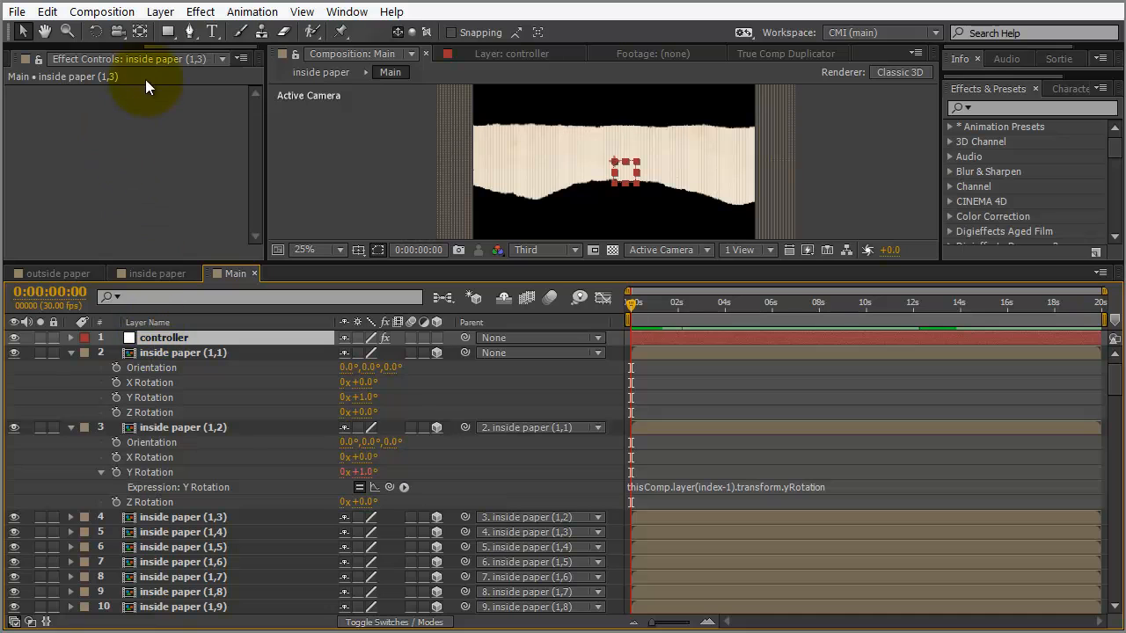
pyautogui.moveTo(180, 46); pyautogui.dragTo(170, 46)
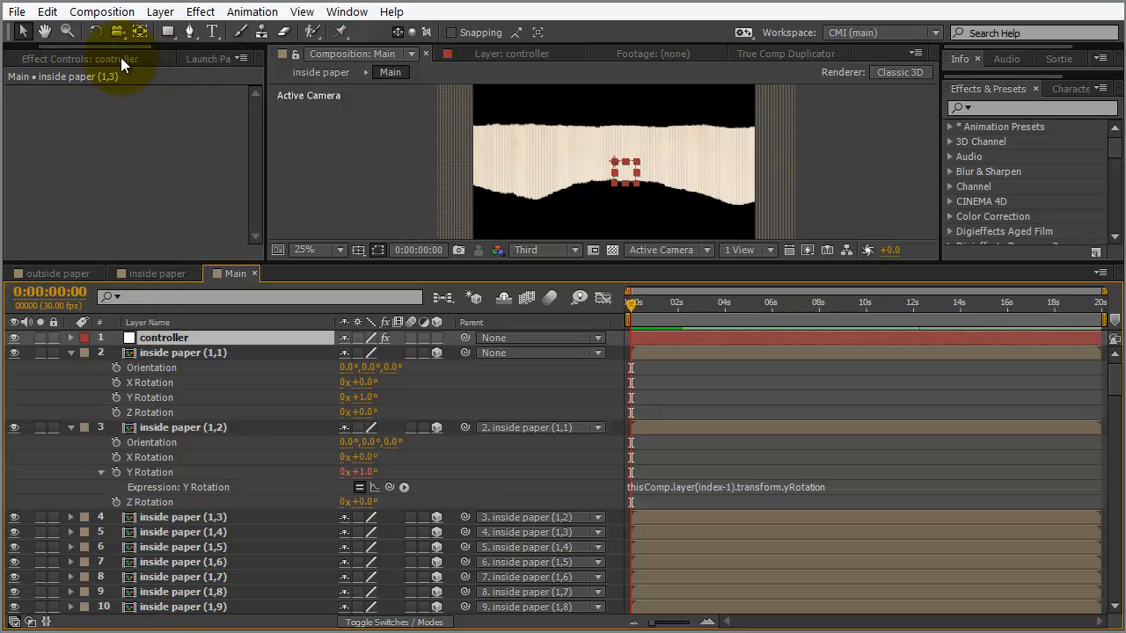
pyautogui.click(129, 57)
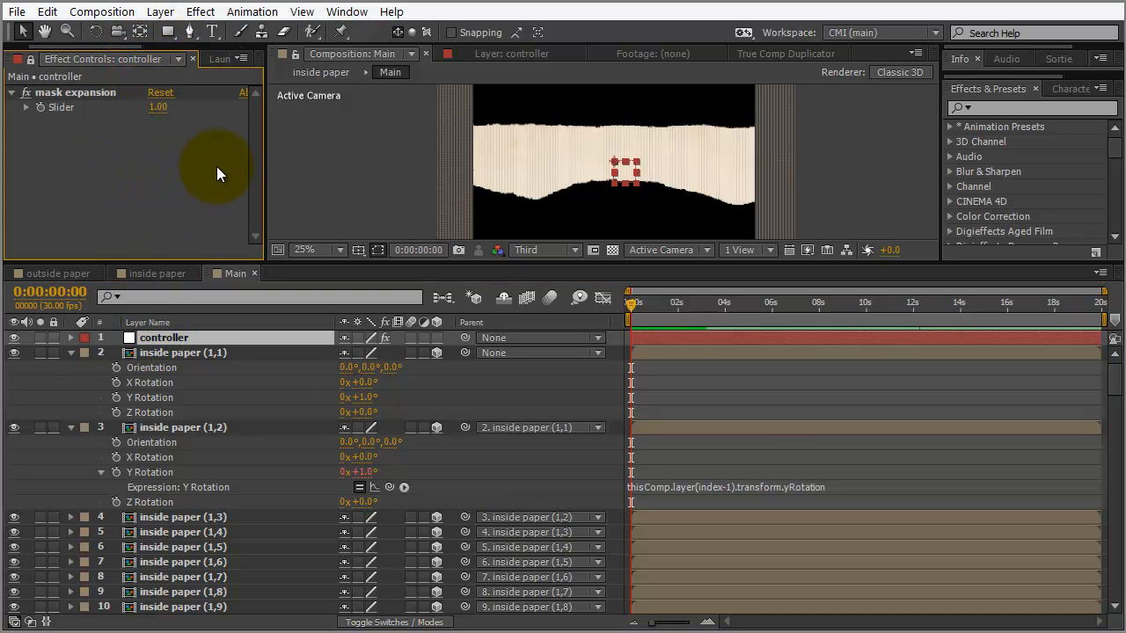
pyautogui.rightClick(217, 165)
pyautogui.moveTo(295, 379)
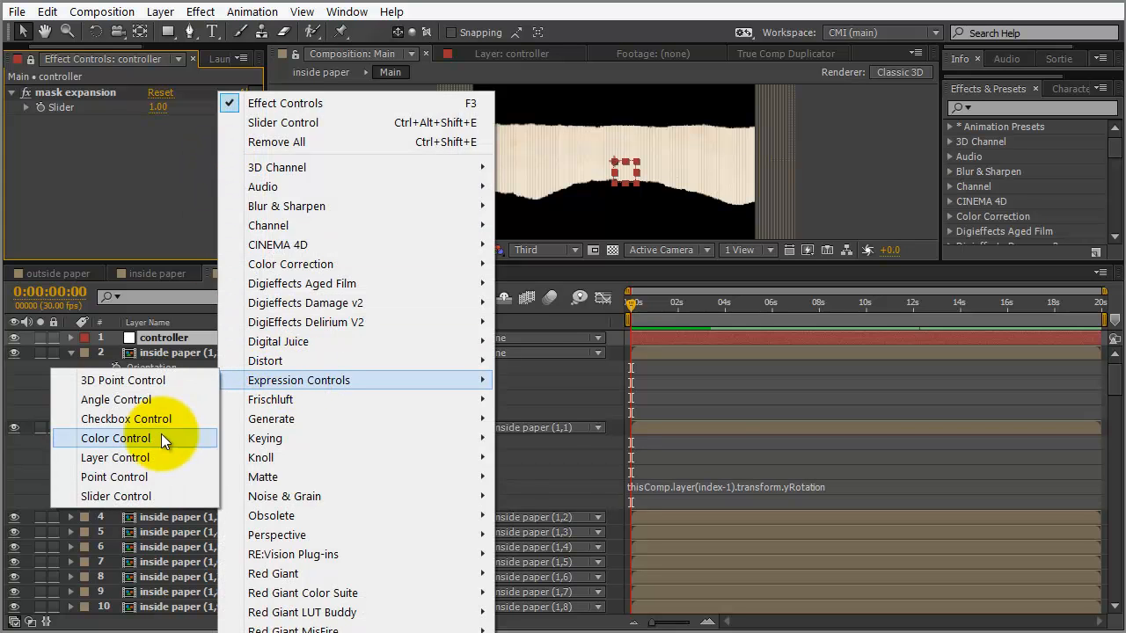
pyautogui.click(128, 496)
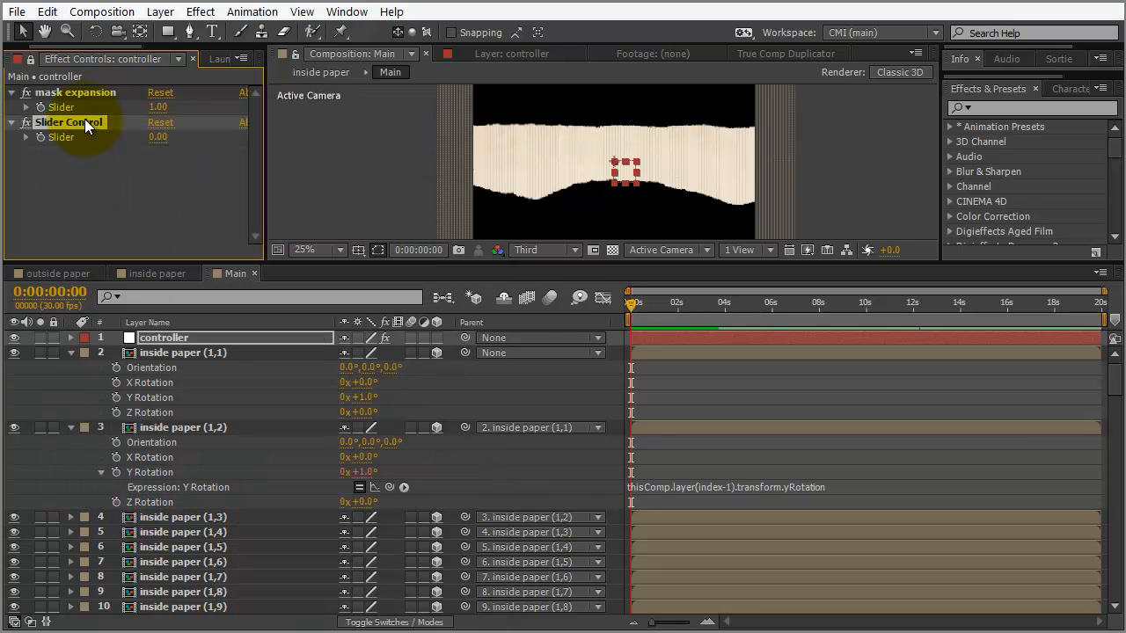
pyautogui.press('Return')
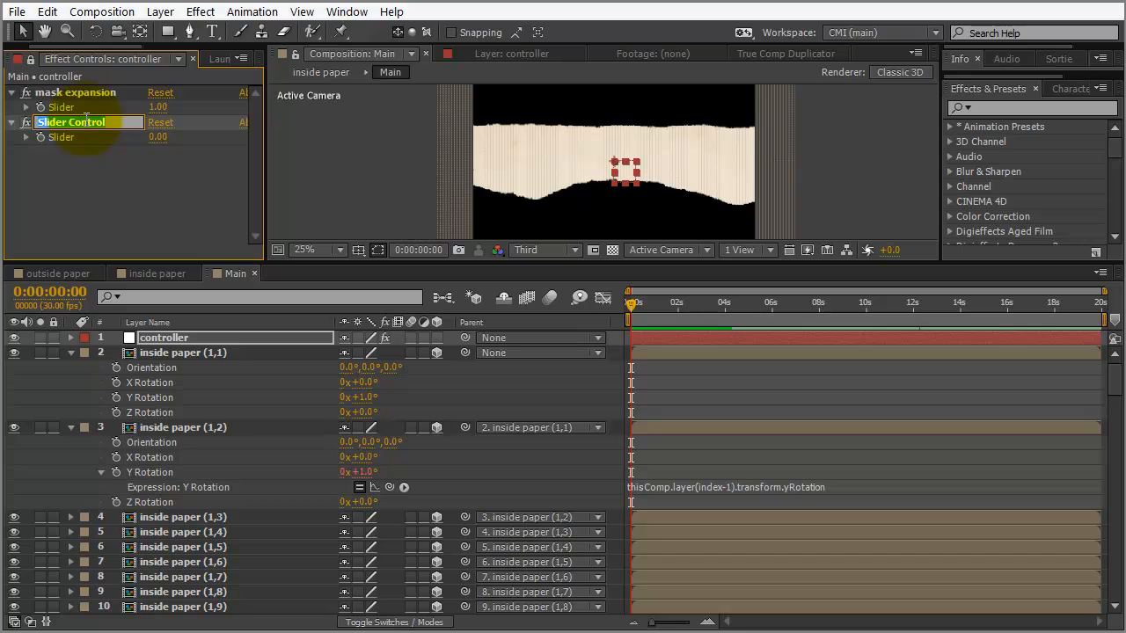
pyautogui.write('rotati')
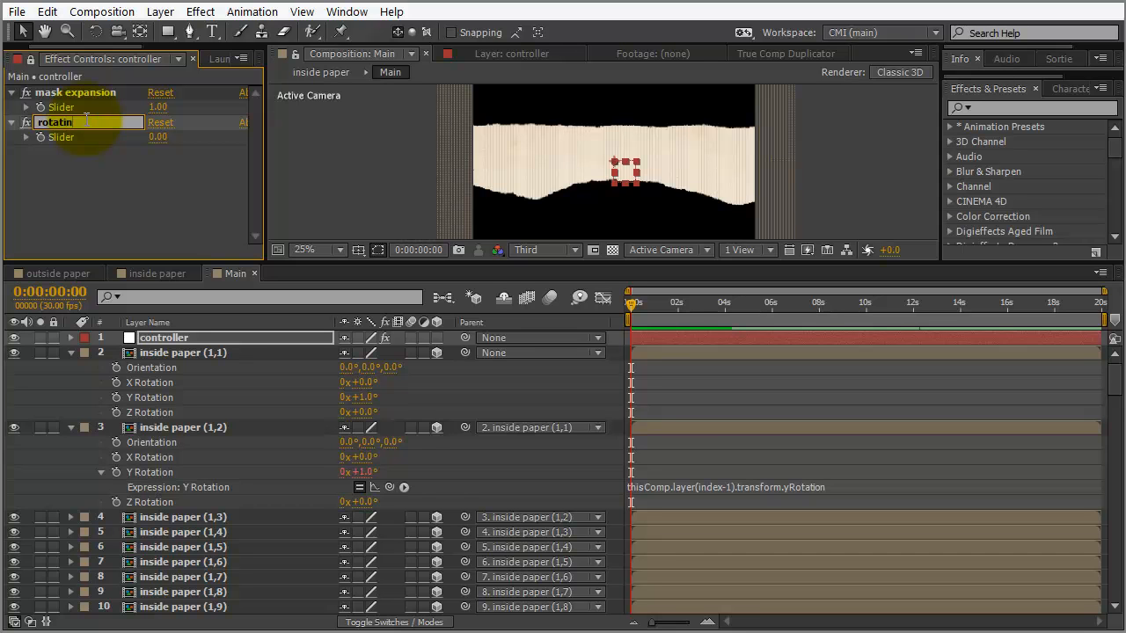
pyautogui.write('on offe')
pyautogui.write('ts')
pyautogui.press('Return')
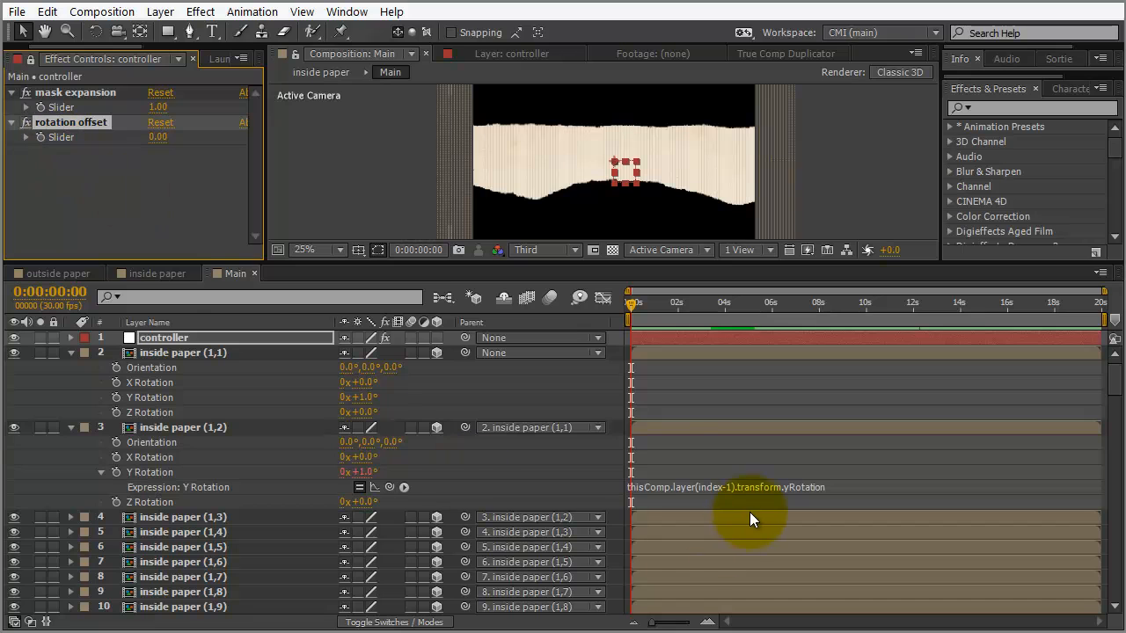
# Add the rotation offset slider to inside paper (1,2)'s Y Rotation expression and set it to 0.20
pyautogui.click(837, 488)
pyautogui.click(837, 488)
pyautogui.write('+')
pyautogui.moveTo(391, 486); pyautogui.dragTo(53, 138)
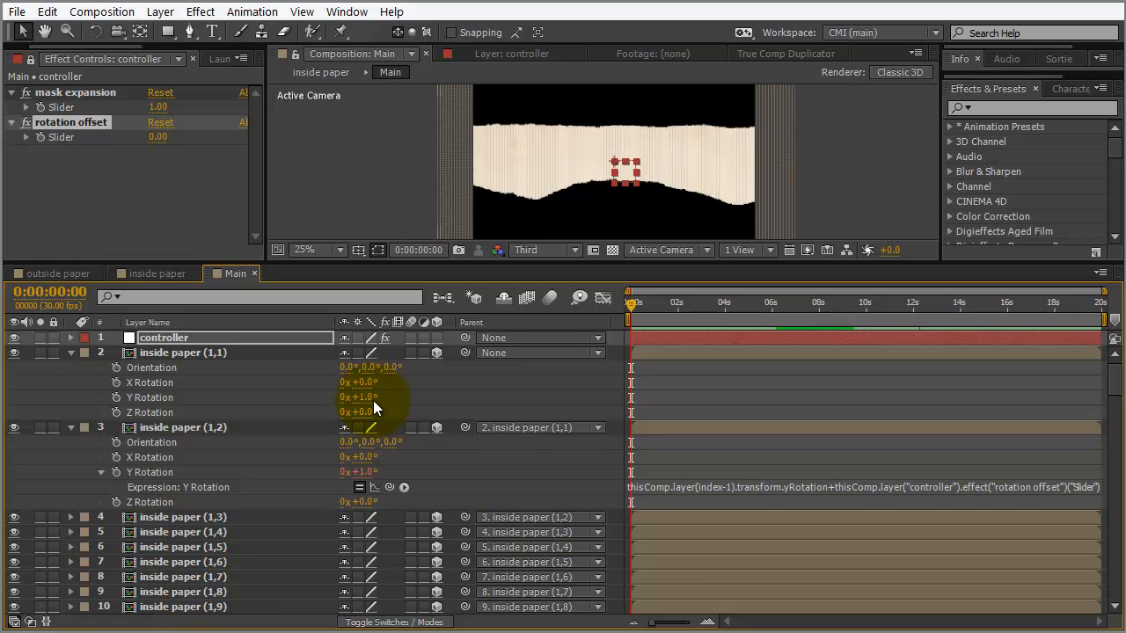
pyautogui.click(158, 139)
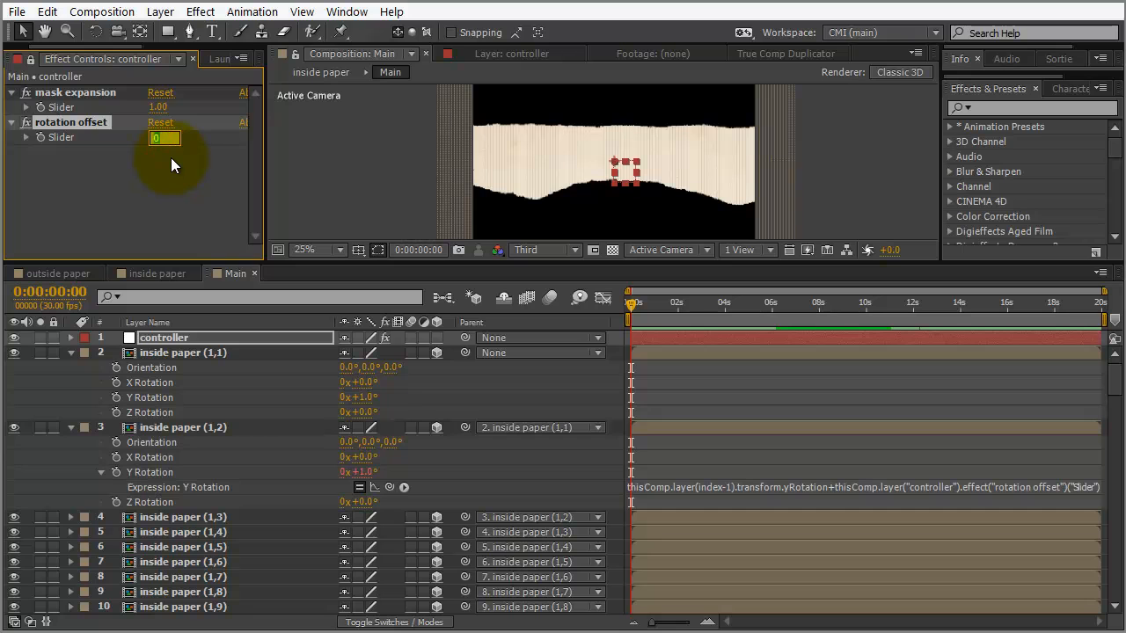
pyautogui.press('Return')
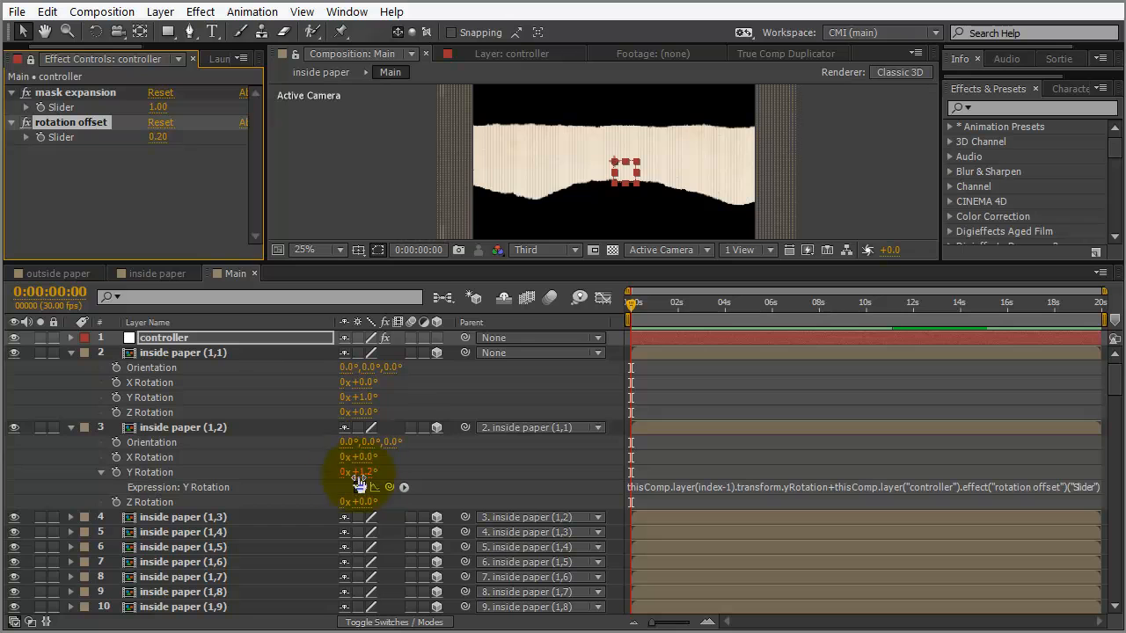
# Copy only the Y Rotation expression from inside paper (1,2) and paste it onto inside paper (1,3)
pyautogui.click(185, 517)
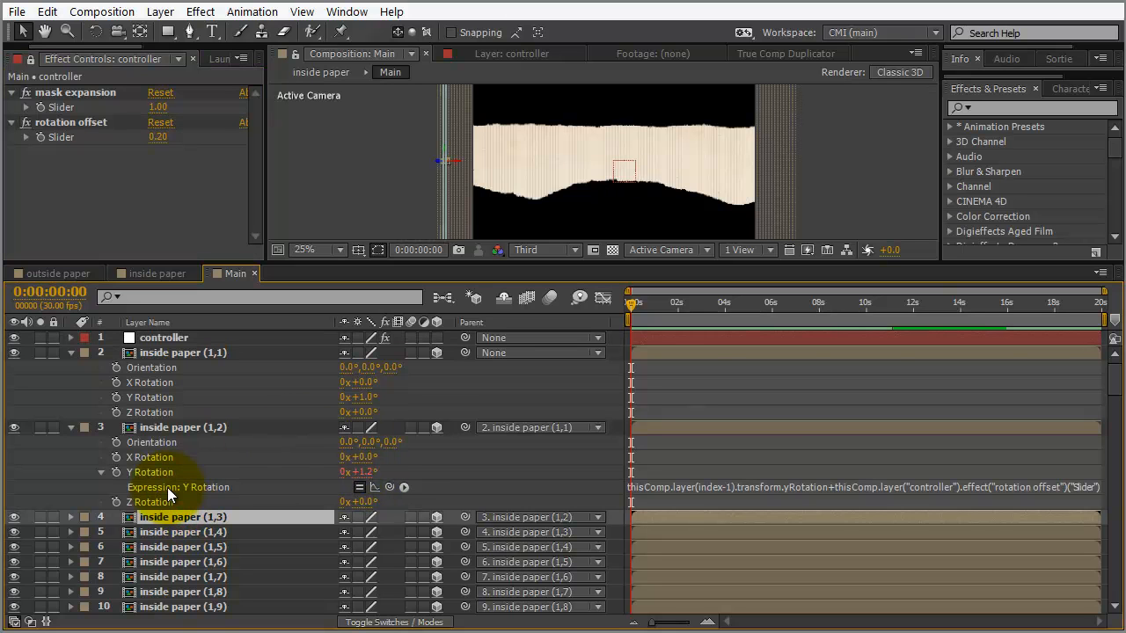
pyautogui.click(647, 487)
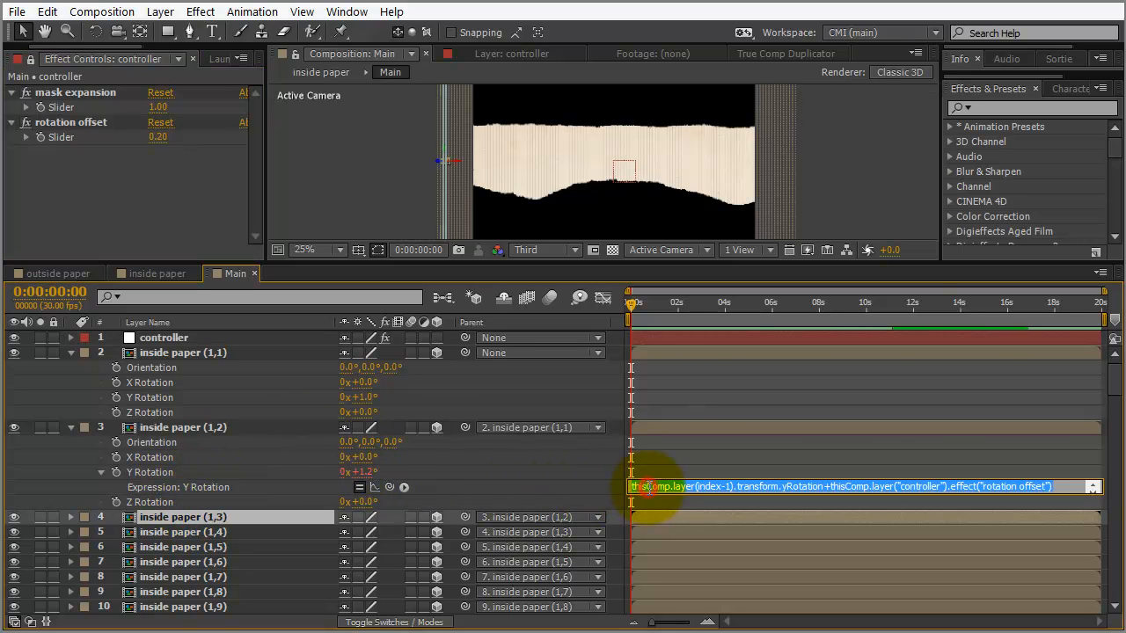
pyautogui.click(149, 472)
pyautogui.rightClick(146, 474)
pyautogui.click(216, 612)
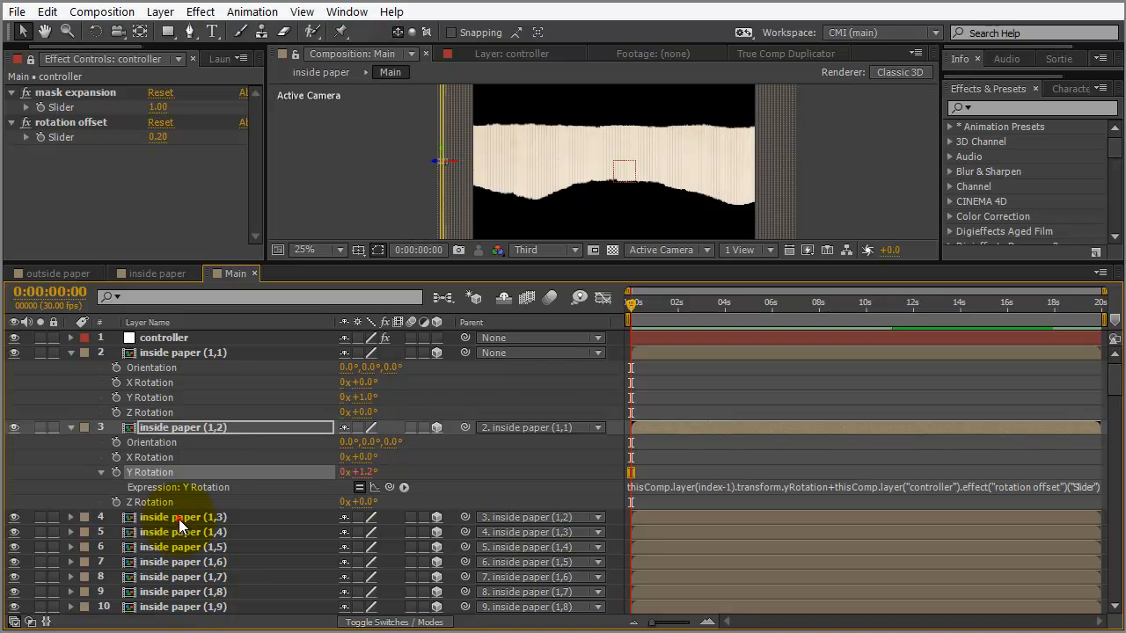
pyautogui.click(179, 519)
pyautogui.press('r')
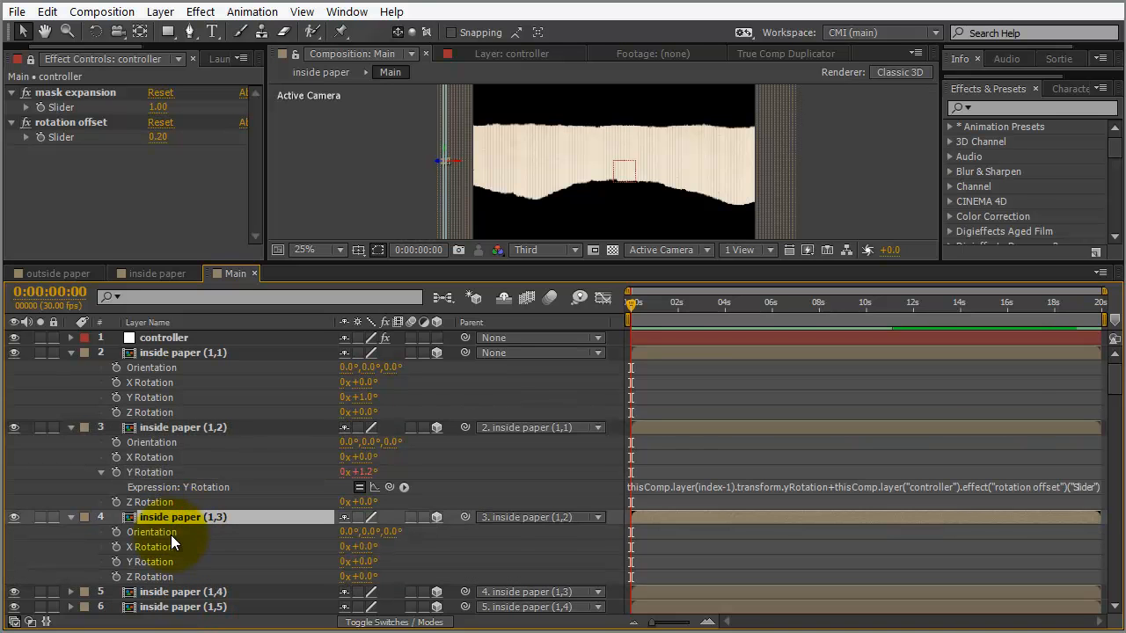
pyautogui.rightClick(171, 518)
pyautogui.click(151, 517)
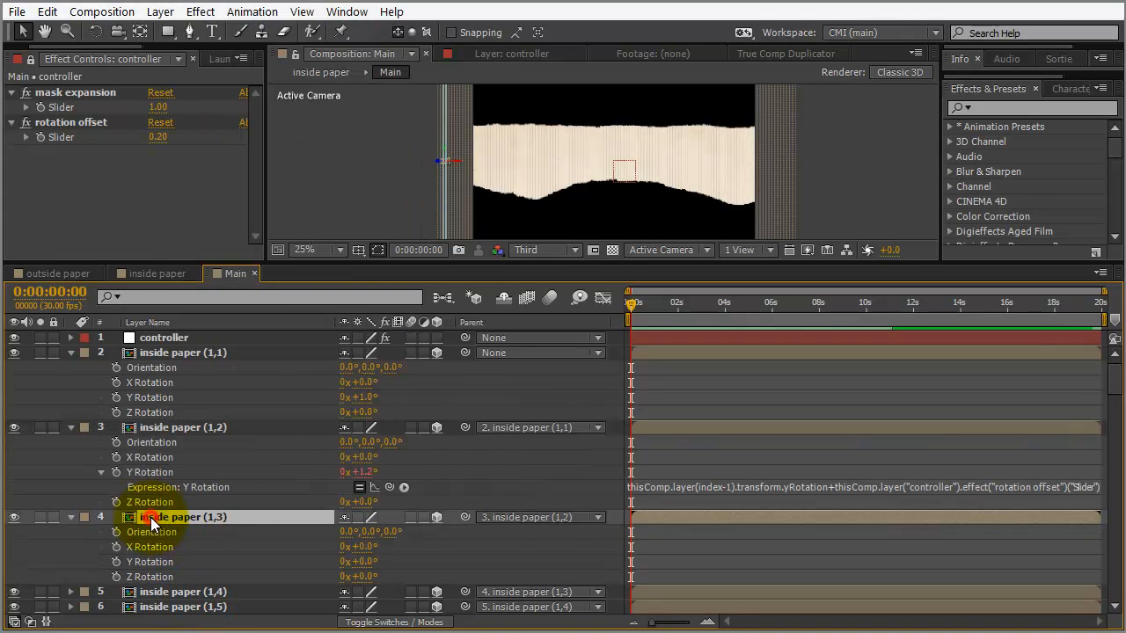
pyautogui.hotkey('ctrl', 'v')
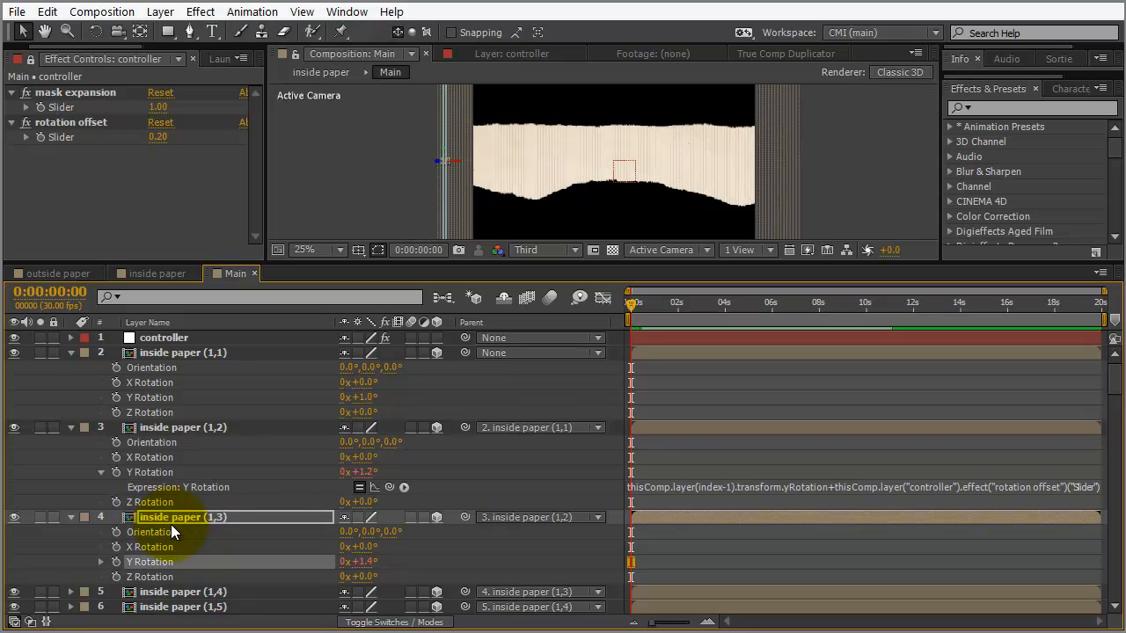
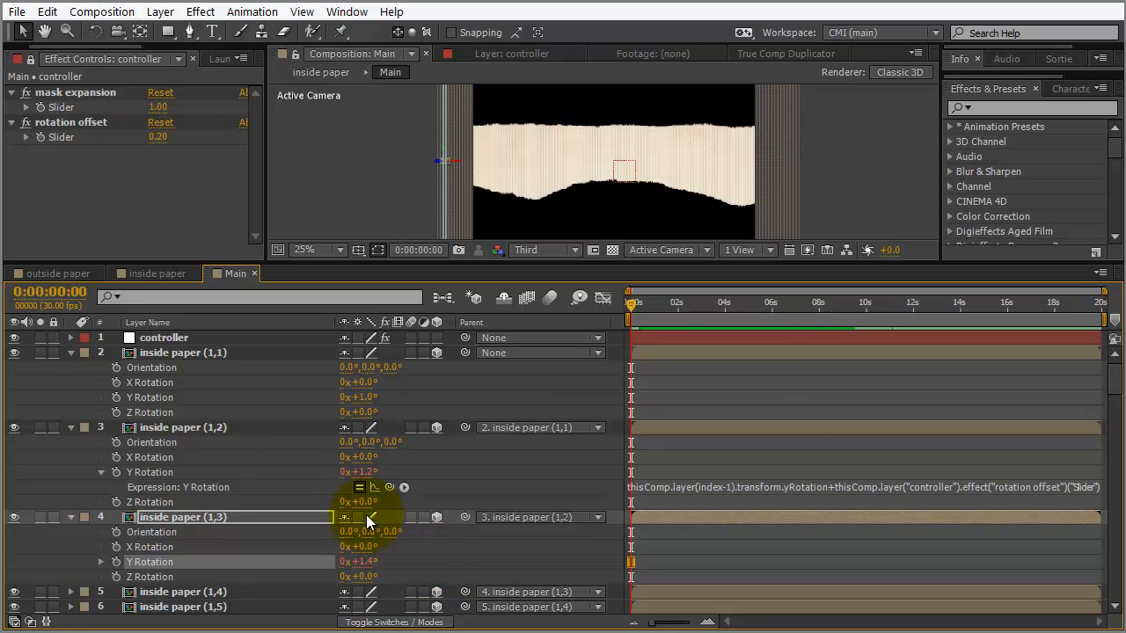
# Set rotation offset to 0.00, then start selecting from inside paper (1,4) down the timeline
pyautogui.click(158, 137)
pyautogui.write('0')
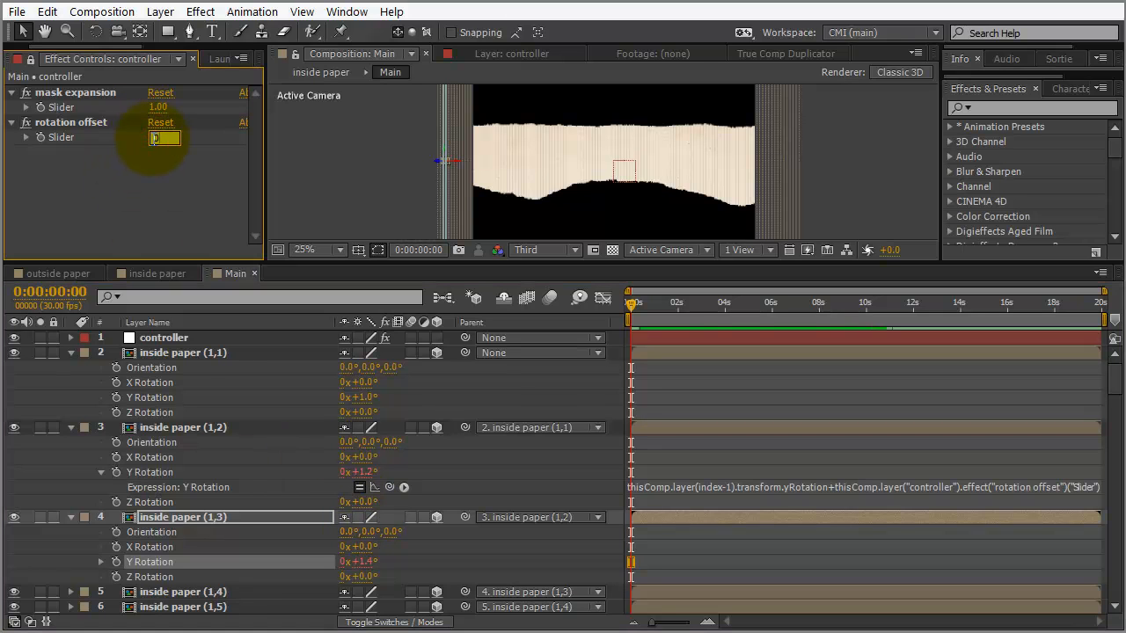
pyautogui.press('Return')
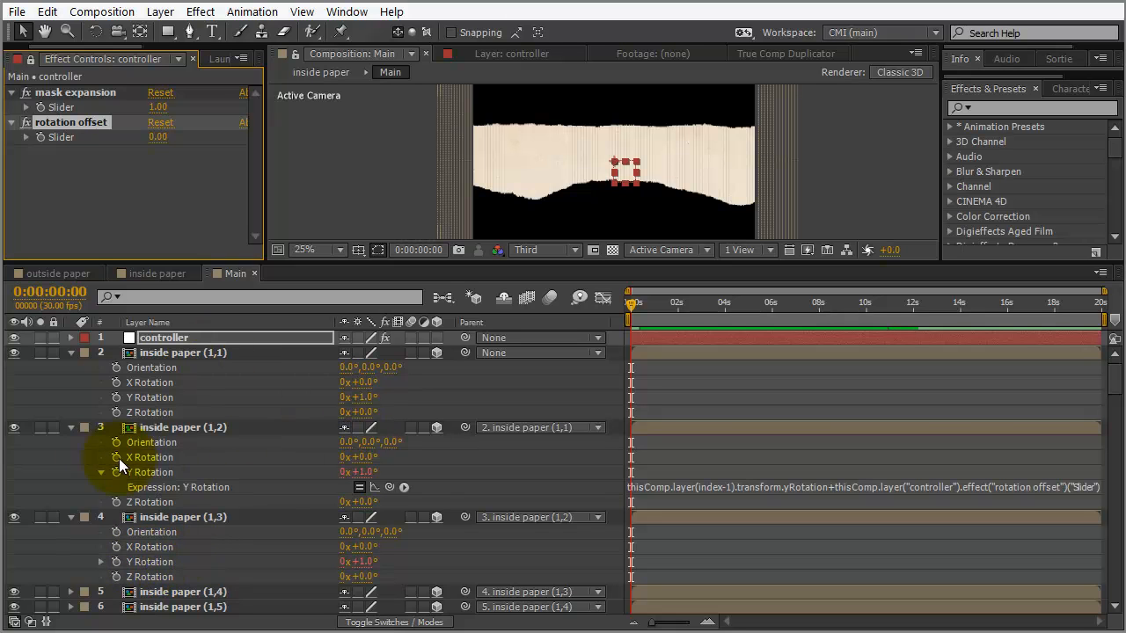
pyautogui.click(188, 591)
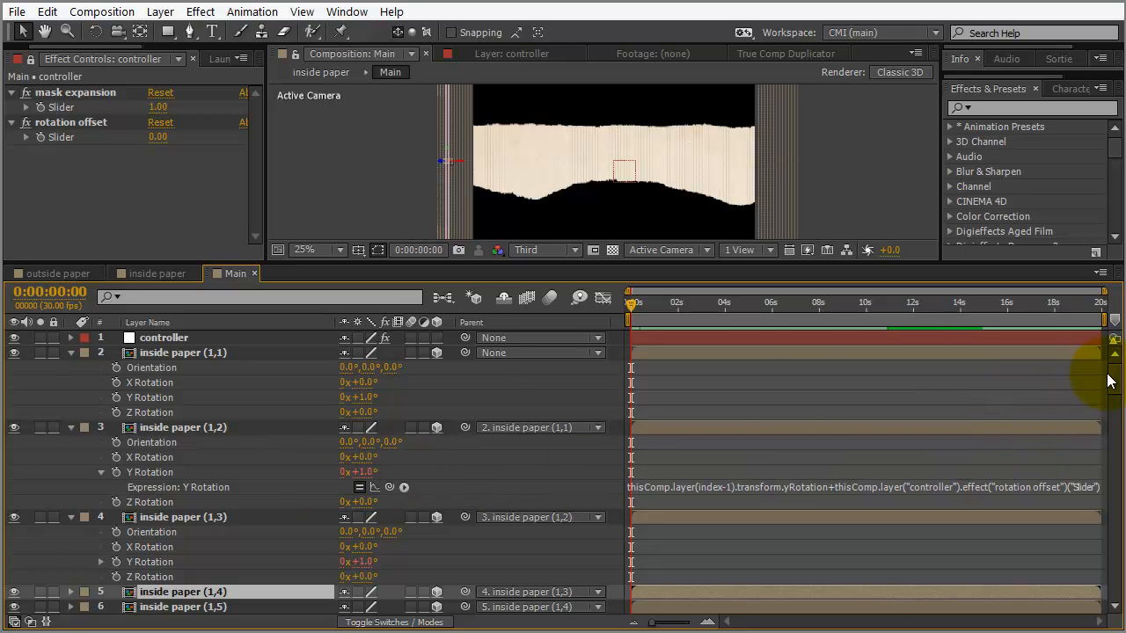
pyautogui.moveTo(1114, 377); pyautogui.dragTo(1118, 595)
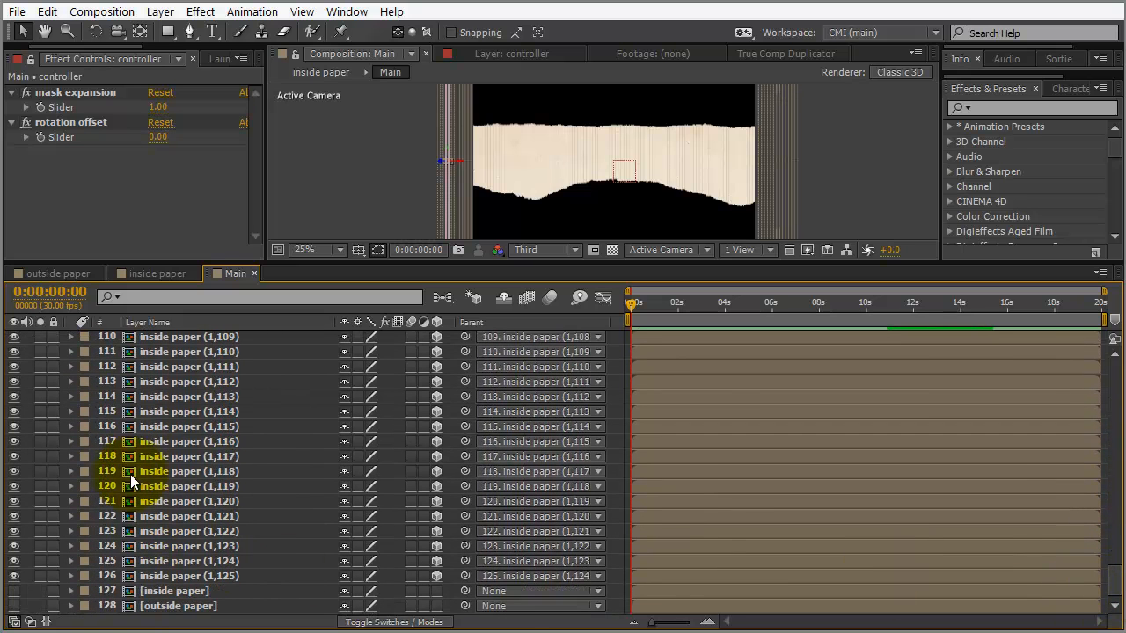
# Paste the chained Y Rotation expression onto every slice through the last one and reveal their rotations
pyautogui.keyDown('shift'); pyautogui.click(181, 572); pyautogui.keyUp('shift')
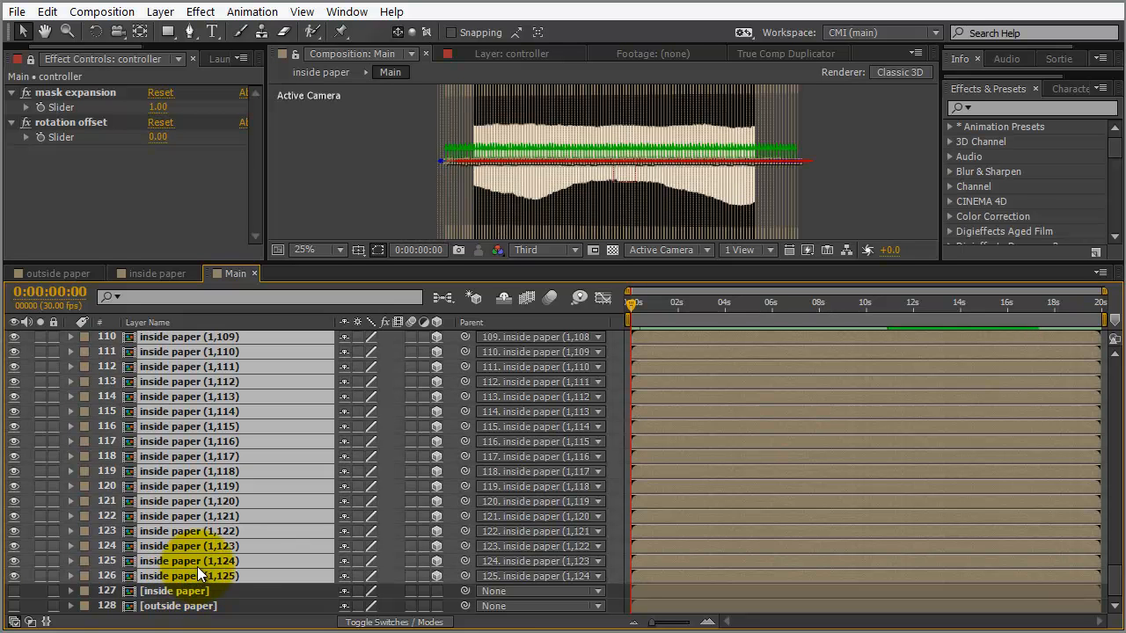
pyautogui.hotkey('ctrl', 'v')
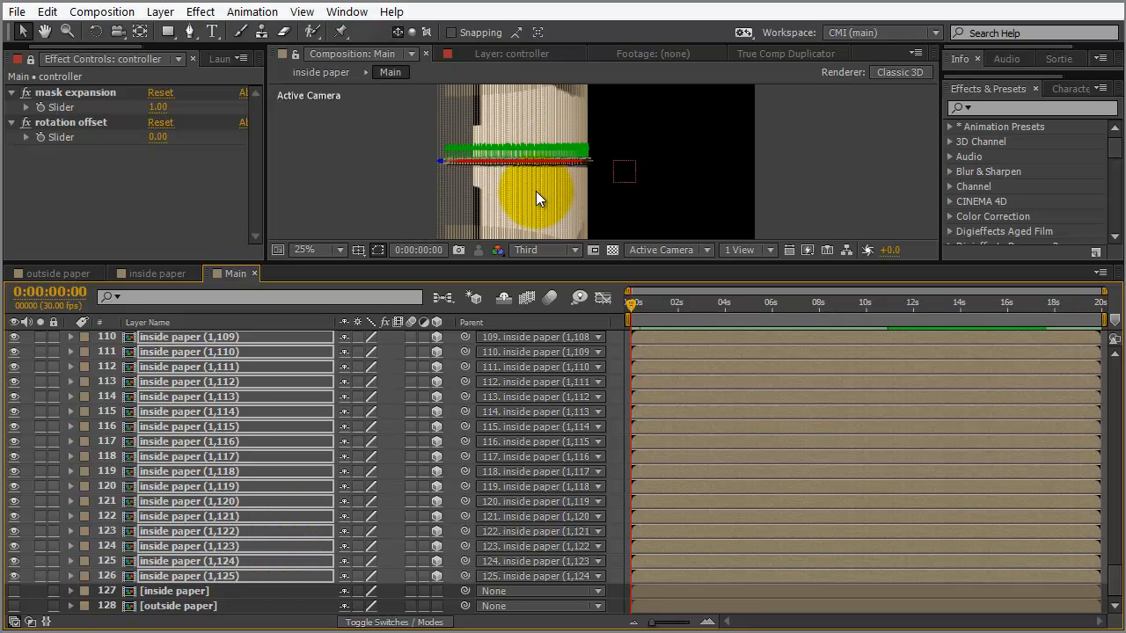
pyautogui.press('r')
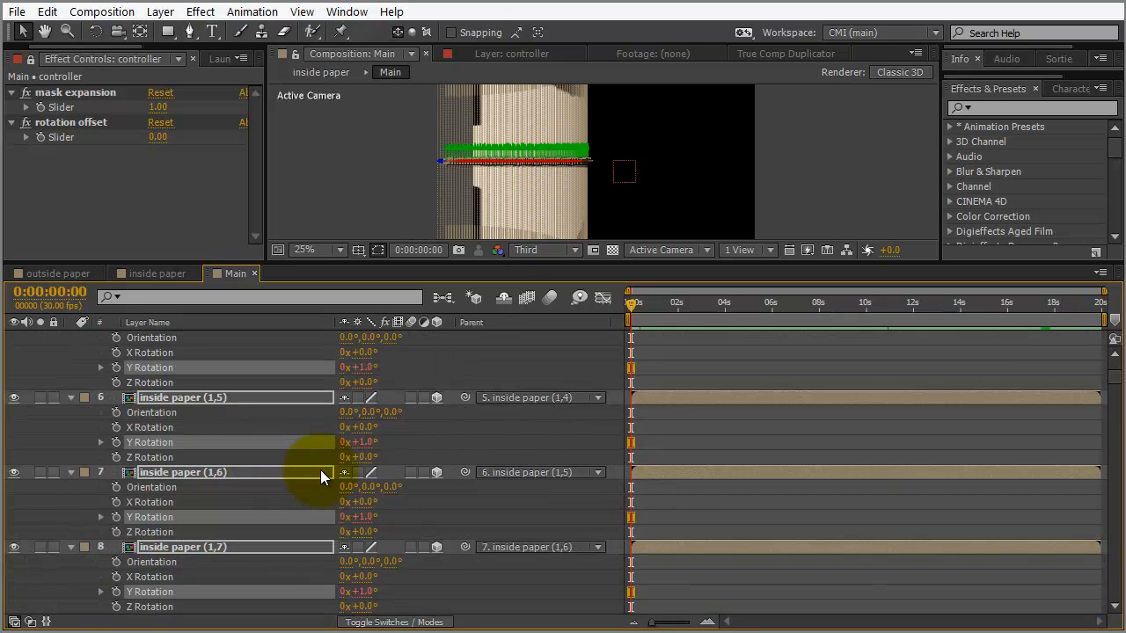
pyautogui.scroll(5, 414, 470)
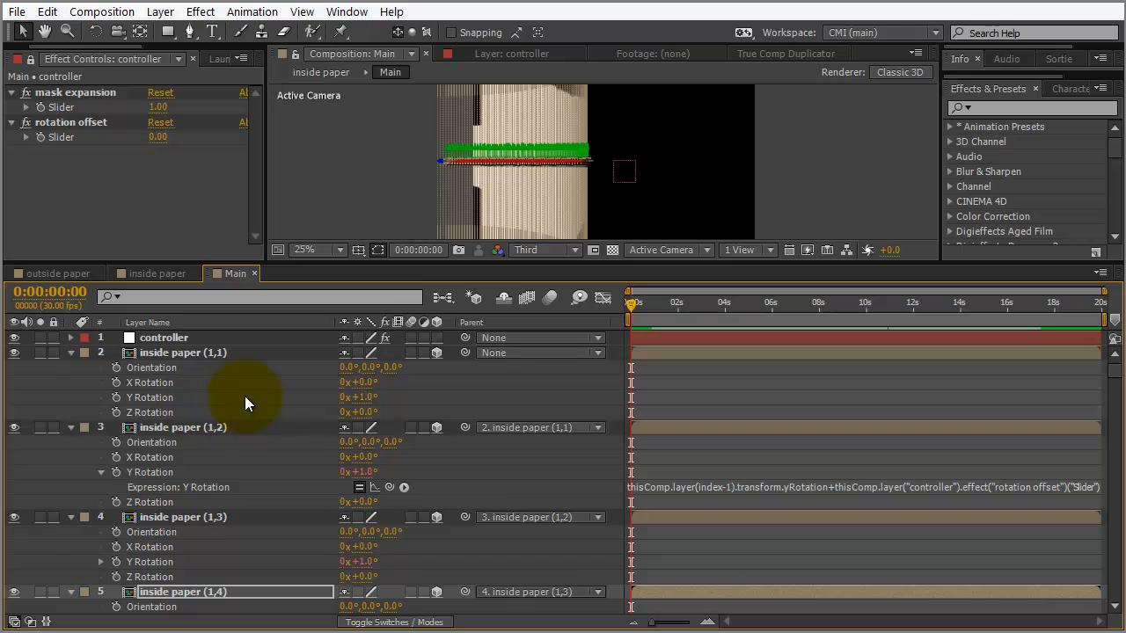
pyautogui.moveTo(354, 397); pyautogui.dragTo(364, 396)
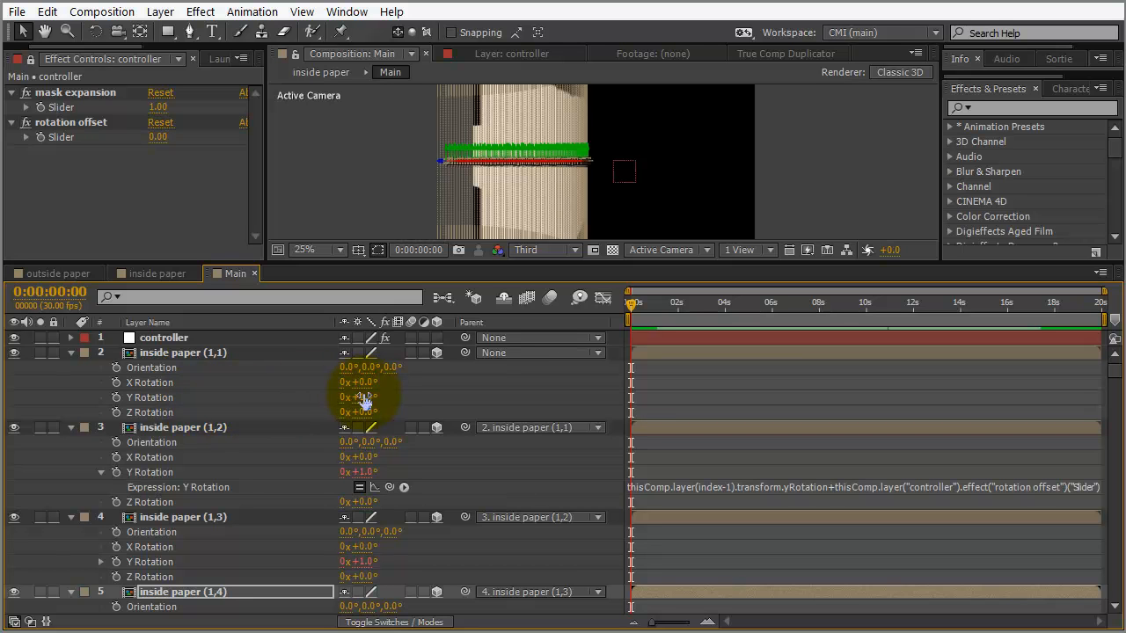
# Add a third Slider Control to the controller layer and rename it 'main rotation'
pyautogui.click(174, 340)
pyautogui.rightClick(131, 210)
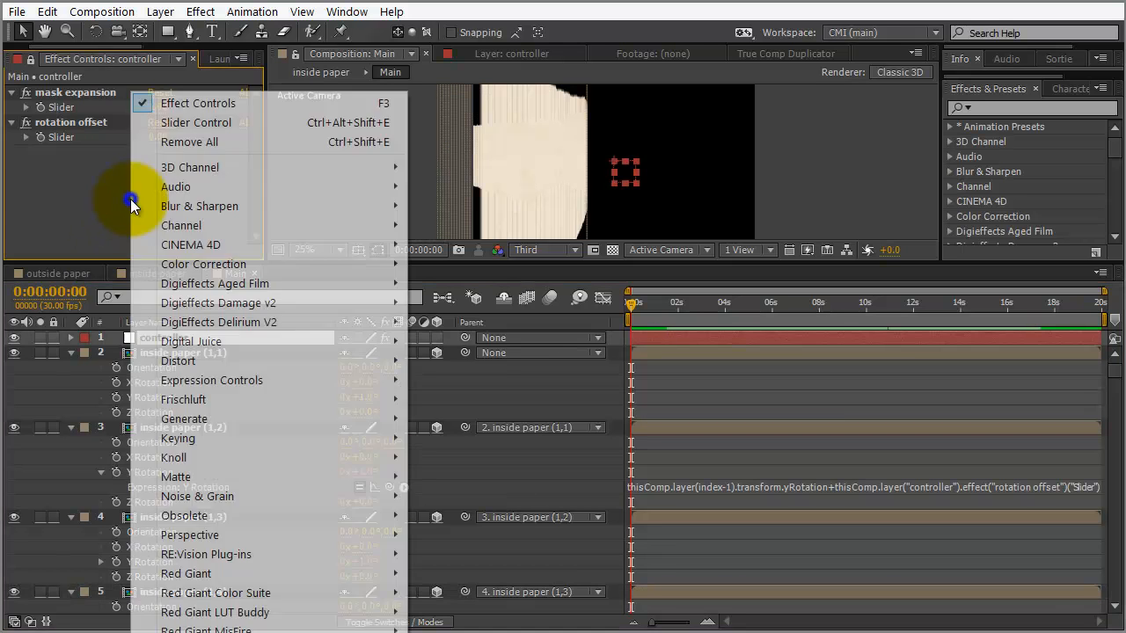
pyautogui.moveTo(250, 380)
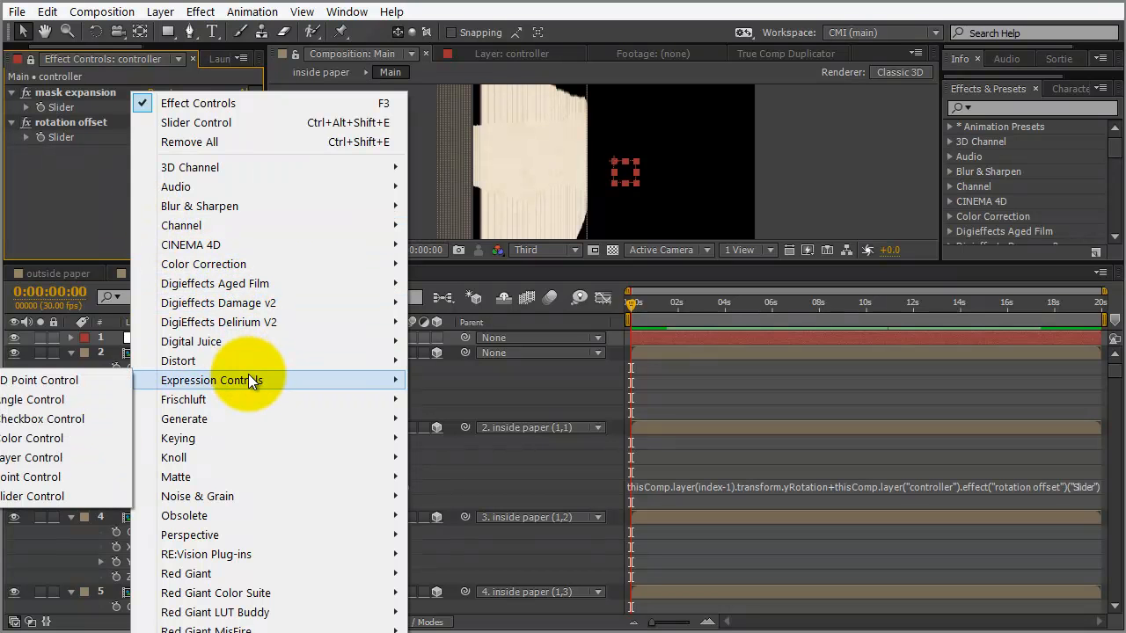
pyautogui.click(77, 493)
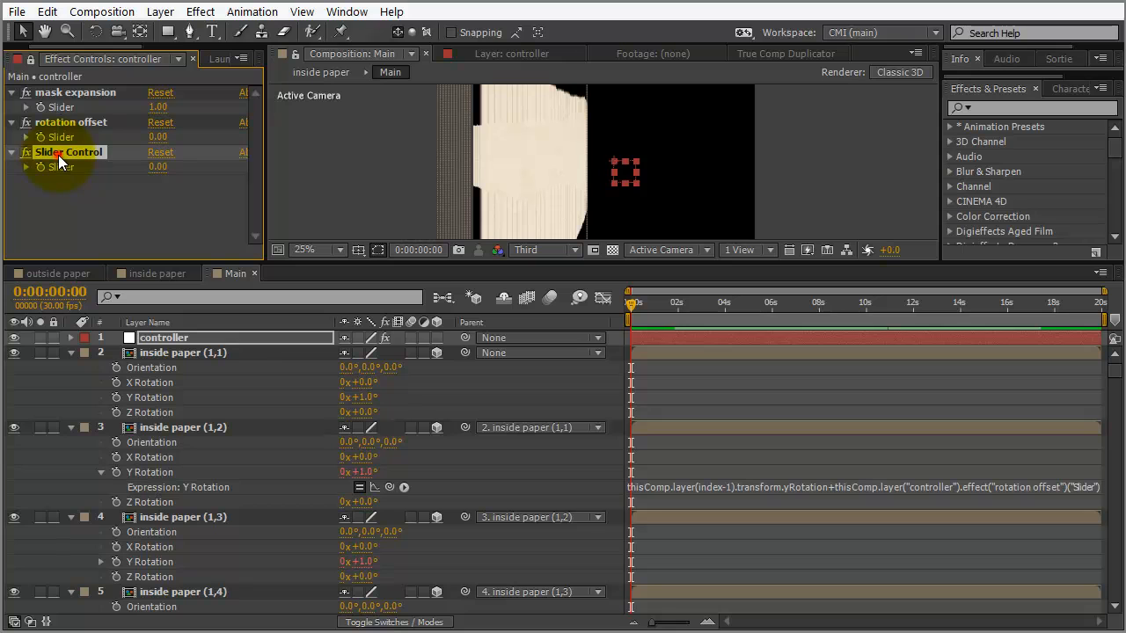
pyautogui.press('Return')
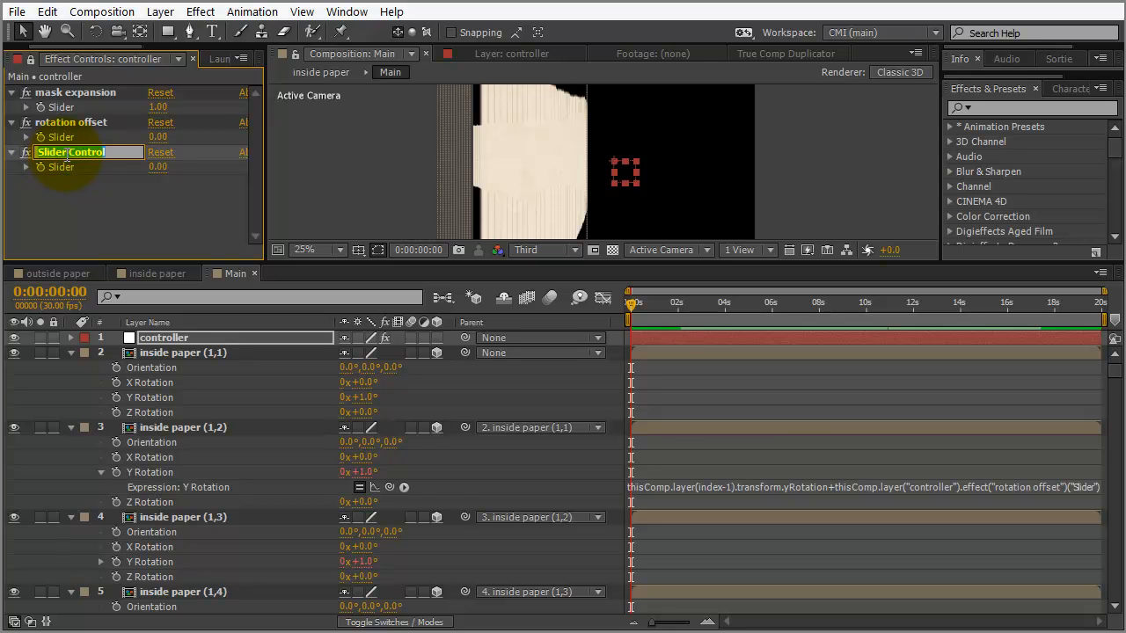
pyautogui.write('main')
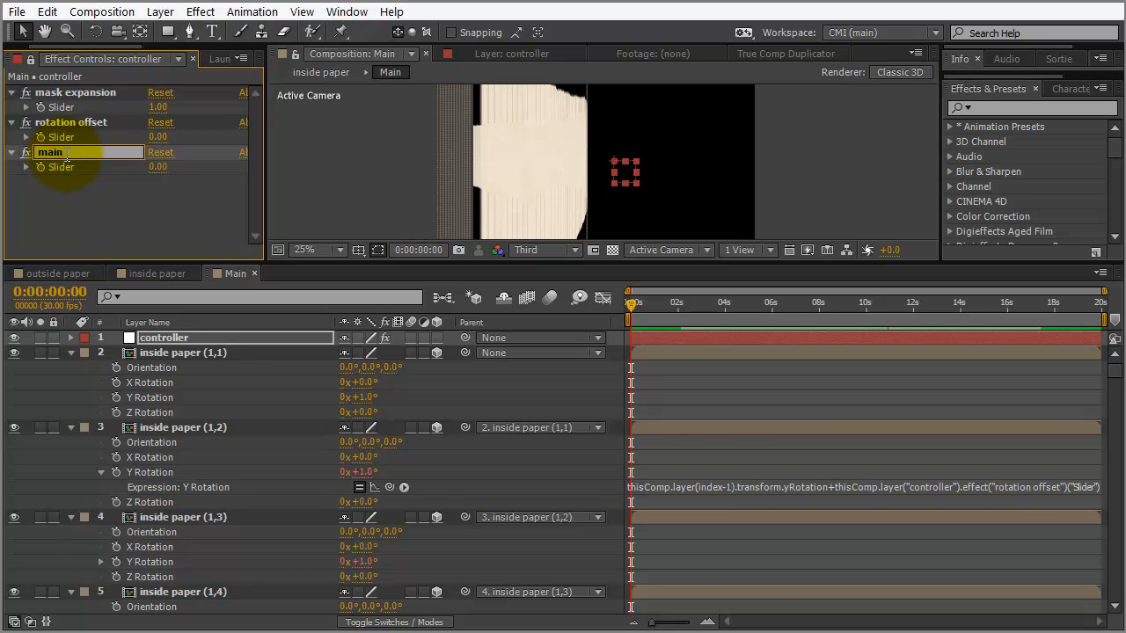
pyautogui.write(' rotation')
pyautogui.press('Return')
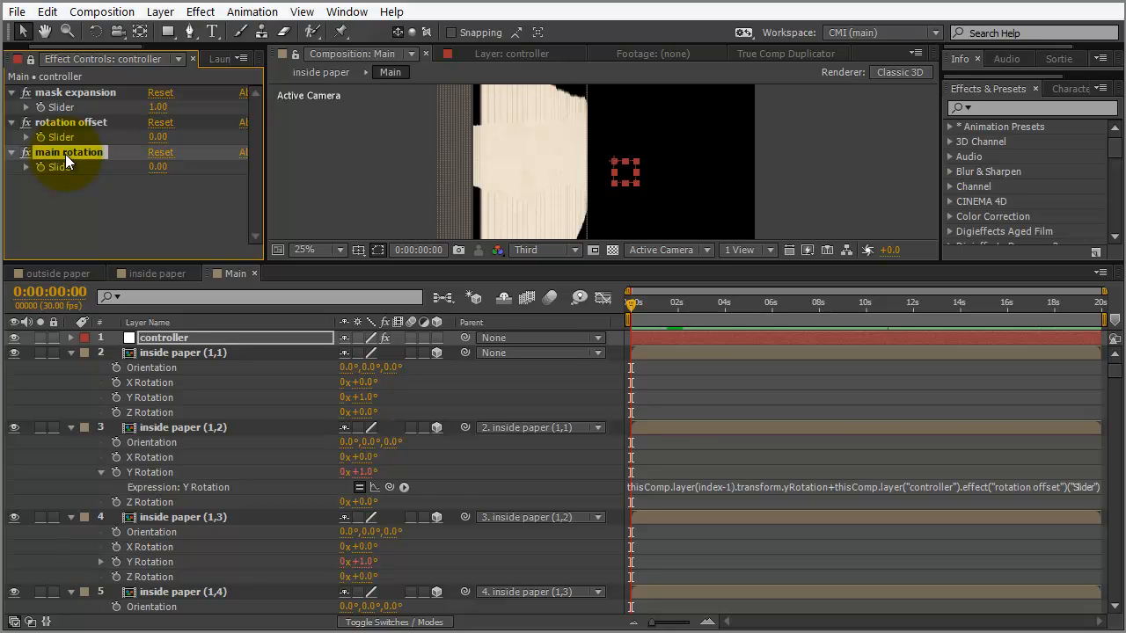
# Link the first inside paper slice's Y Rotation to the main rotation slider with an expression
pyautogui.keyDown('alt'); pyautogui.click(116, 398); pyautogui.keyUp('alt')
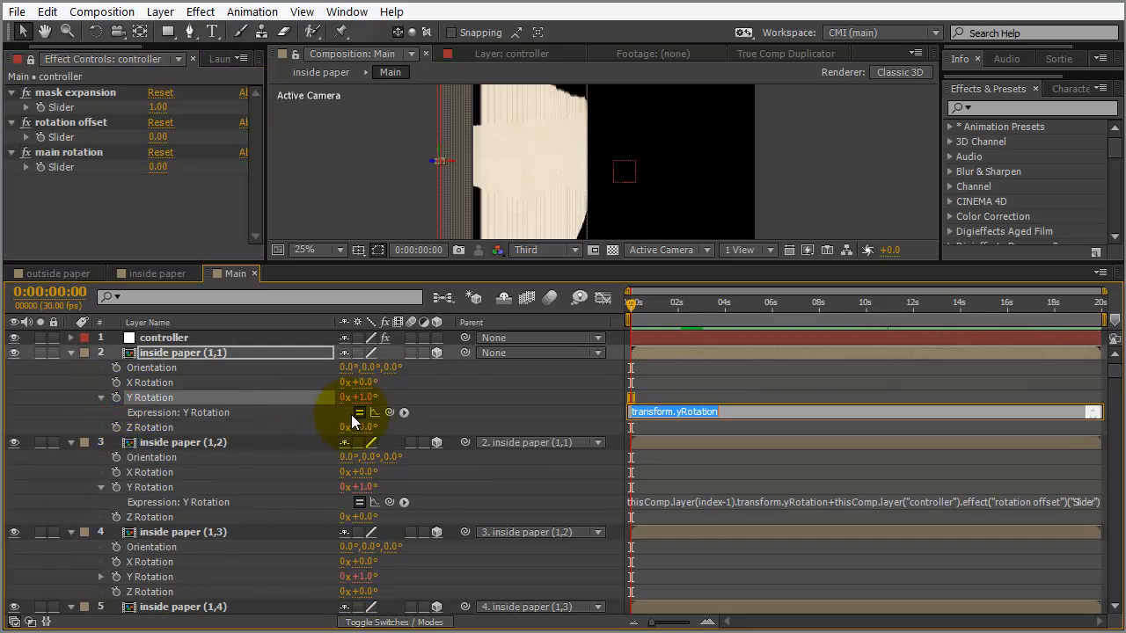
pyautogui.moveTo(389, 414); pyautogui.dragTo(67, 165)
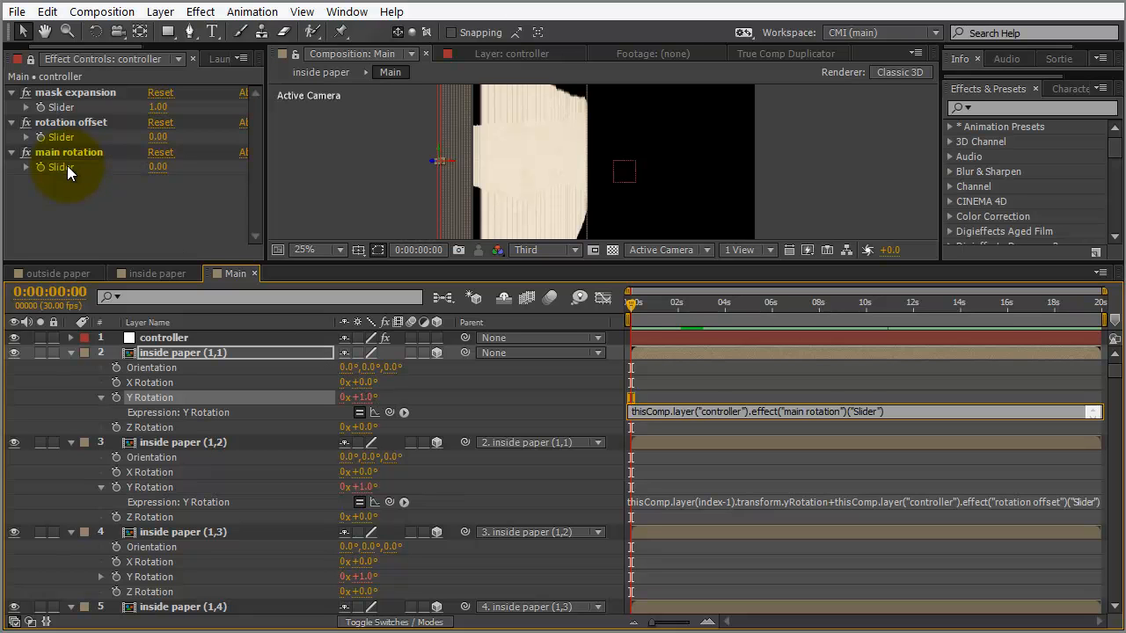
pyautogui.click(469, 401)
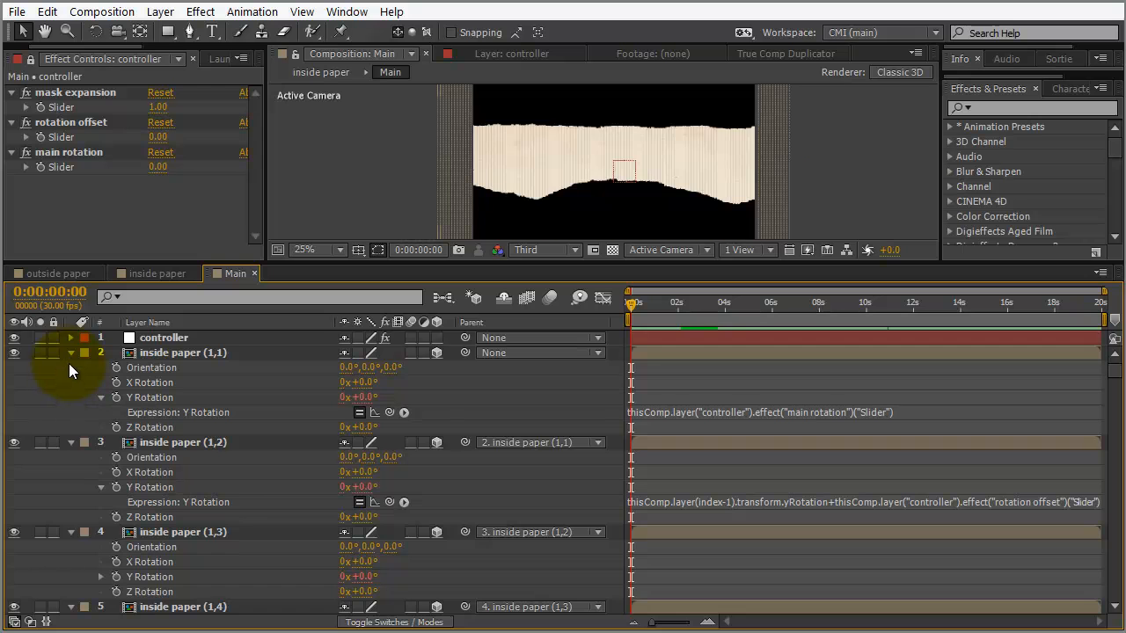
# Collapse all layer properties, deselect the layers, and save the project
pyautogui.hotkey('ctrl', 'a')
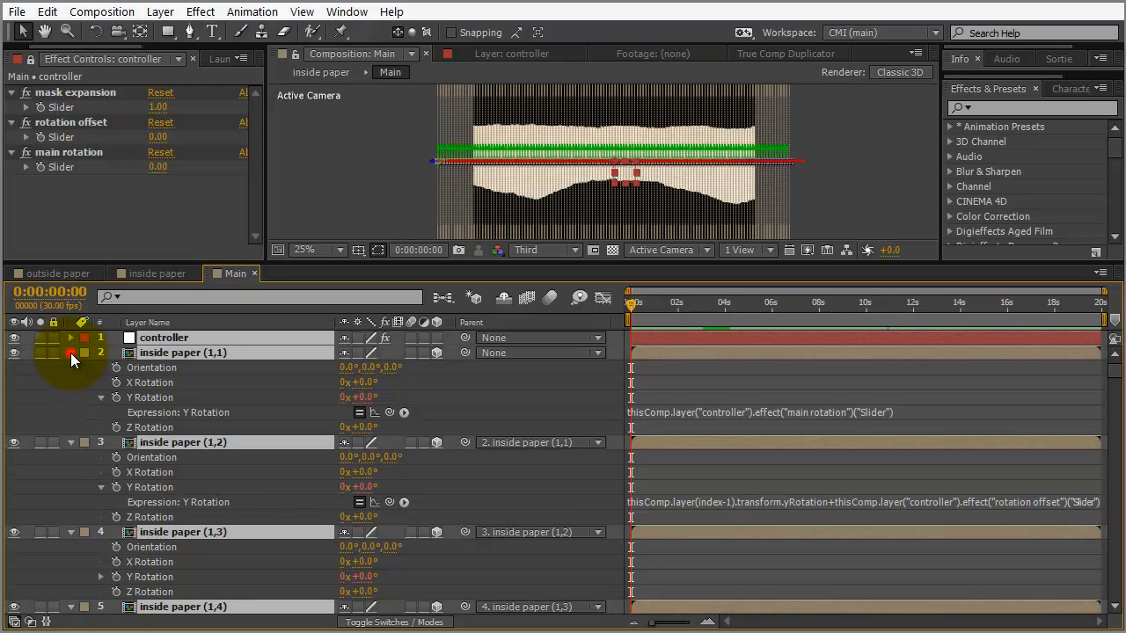
pyautogui.click(70, 353)
pyautogui.click(613, 359)
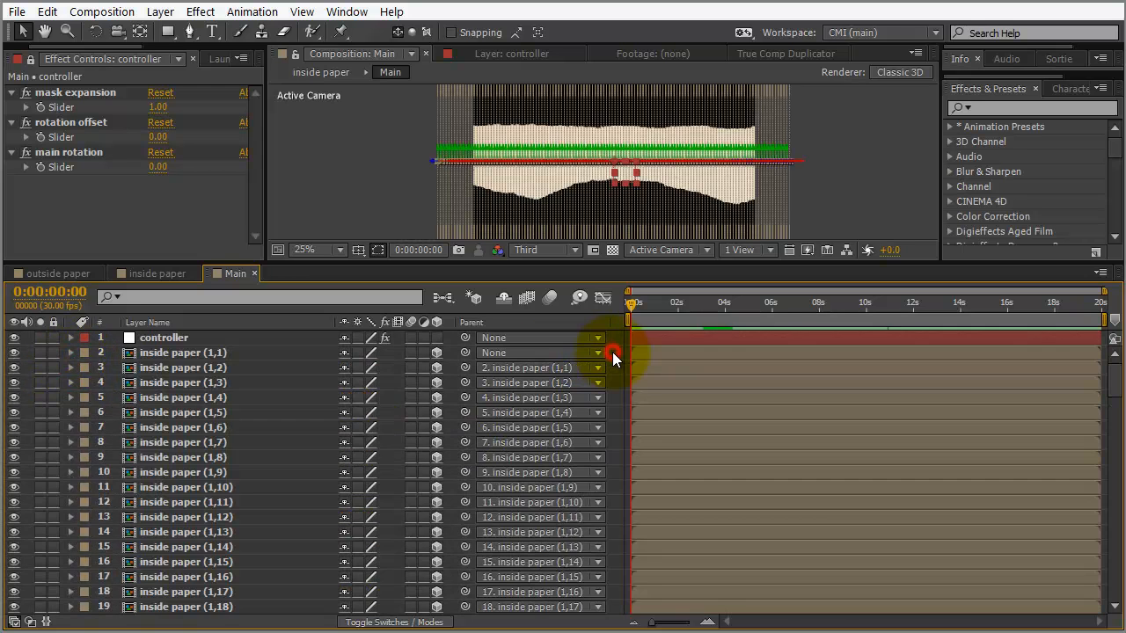
pyautogui.hotkey('ctrl', 's')
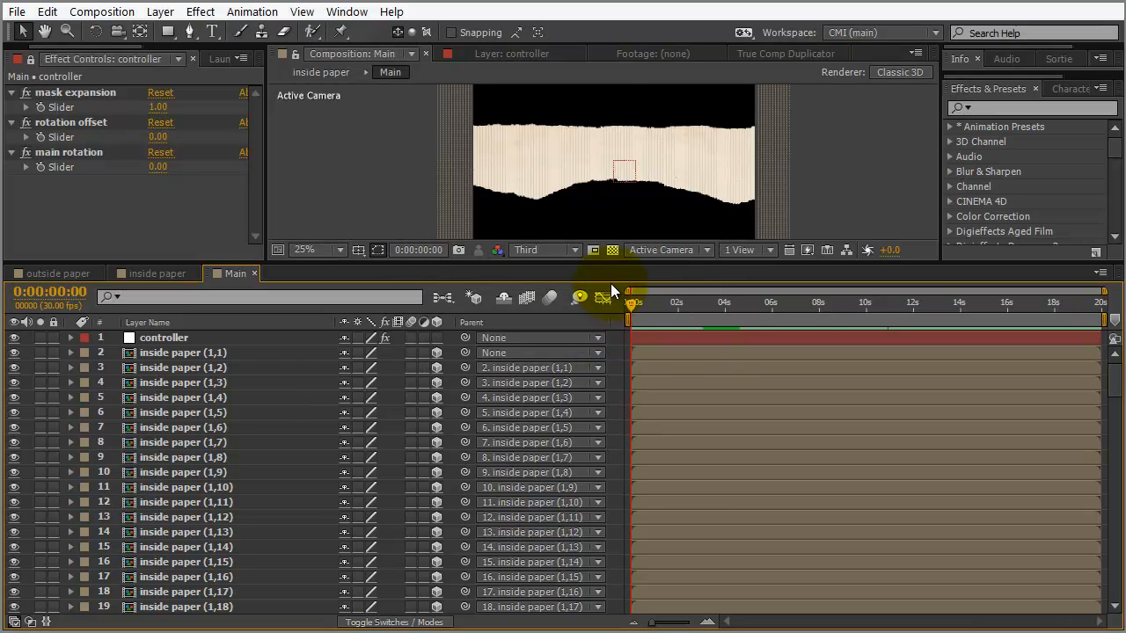
# Set main rotation to 0.01 and rotation offset to 0.20 with an enlarged viewer
pyautogui.moveTo(612, 264); pyautogui.dragTo(608, 349)
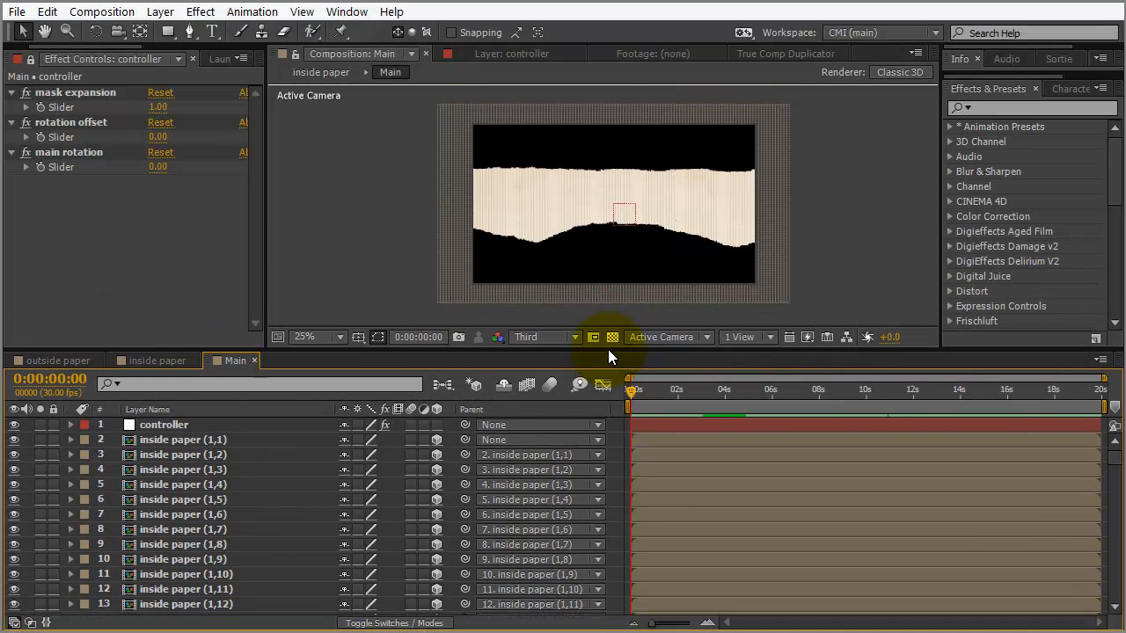
pyautogui.click(158, 168)
pyautogui.write('.01')
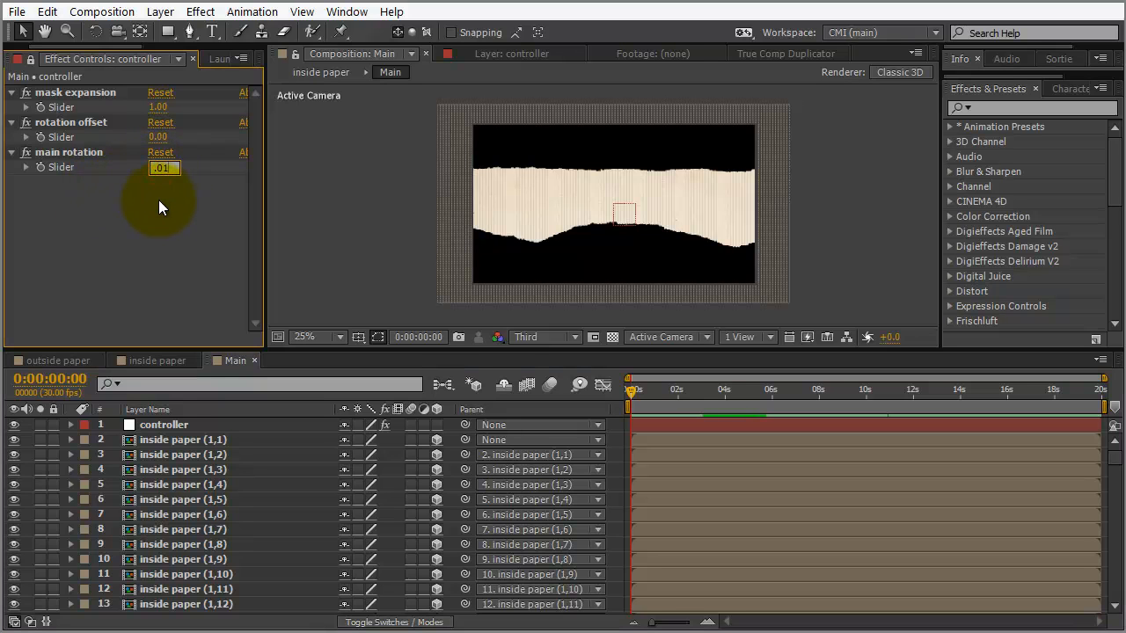
pyautogui.press('Return')
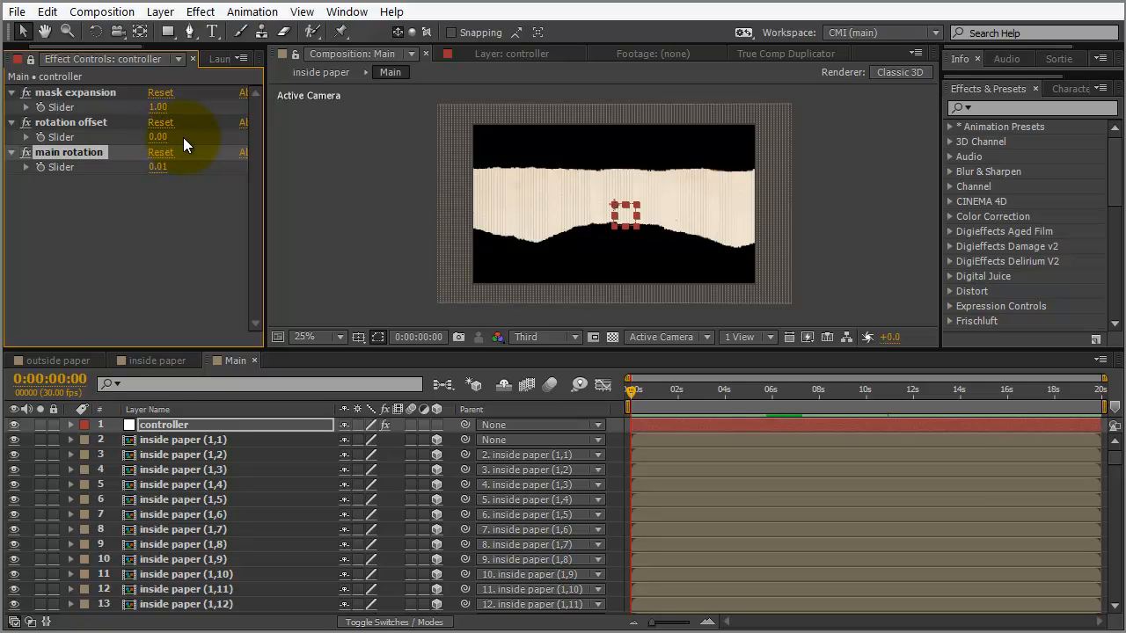
pyautogui.scroll(2, 448, 225)
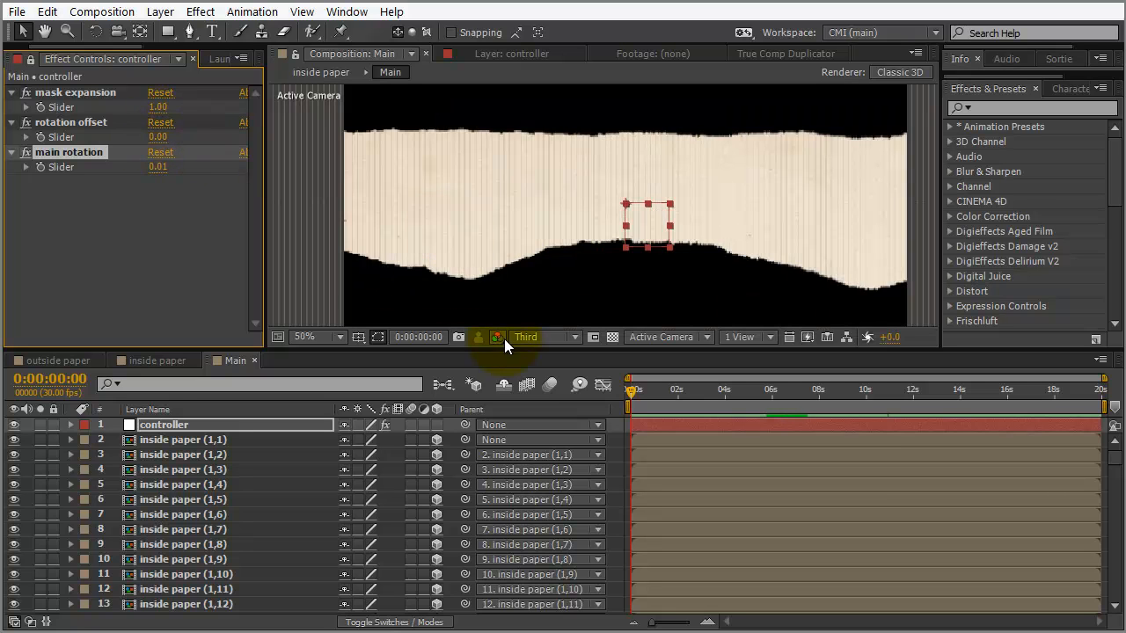
pyautogui.moveTo(505, 349); pyautogui.dragTo(498, 425)
pyautogui.moveTo(157, 137)
pyautogui.mouseDown()
pyautogui.moveTo(175, 138)
pyautogui.moveTo(148, 148)
pyautogui.moveTo(223, 141)
pyautogui.moveTo(156, 143)
pyautogui.moveTo(166, 143)
pyautogui.mouseUp()
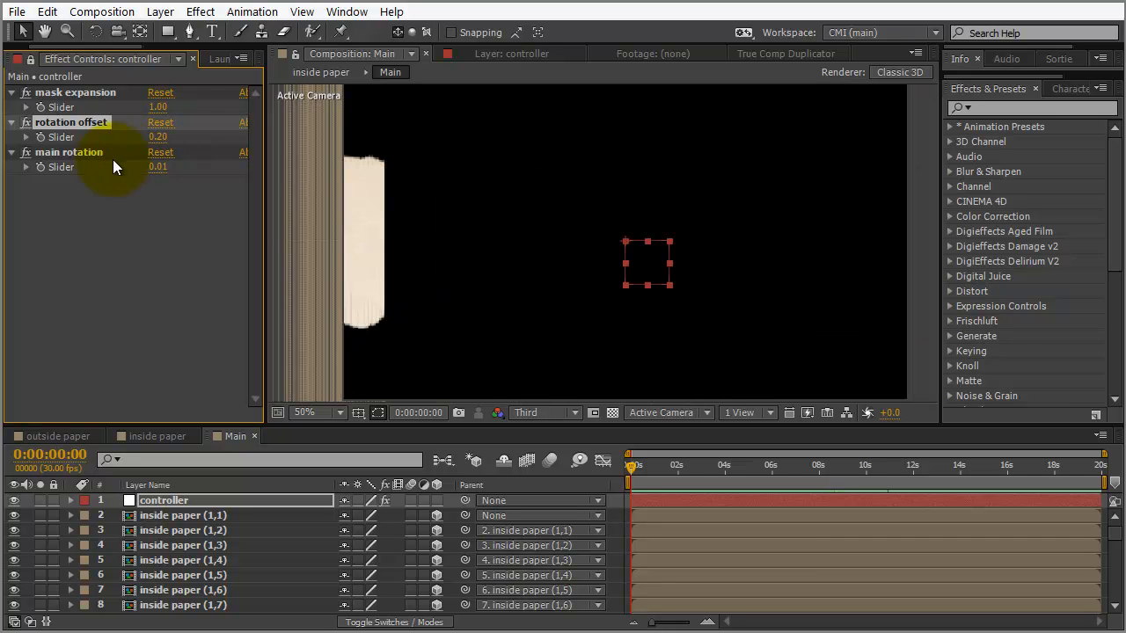
# Give the rotation offset slider a 0–0.25 range and lower its value to 0.03
pyautogui.click(27, 137)
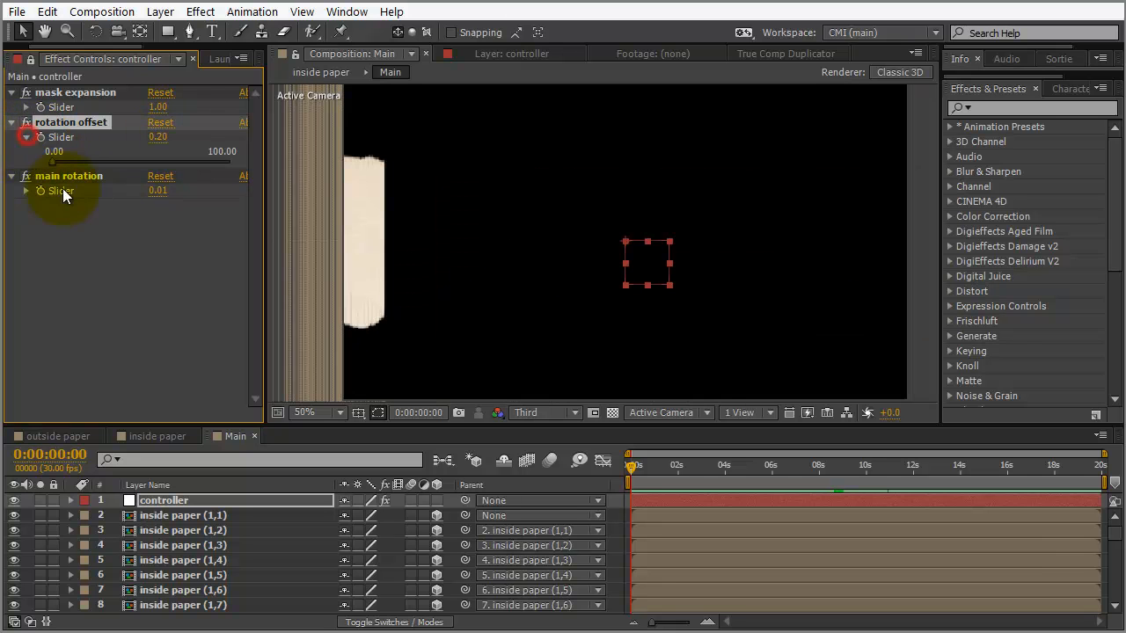
pyautogui.rightClick(60, 135)
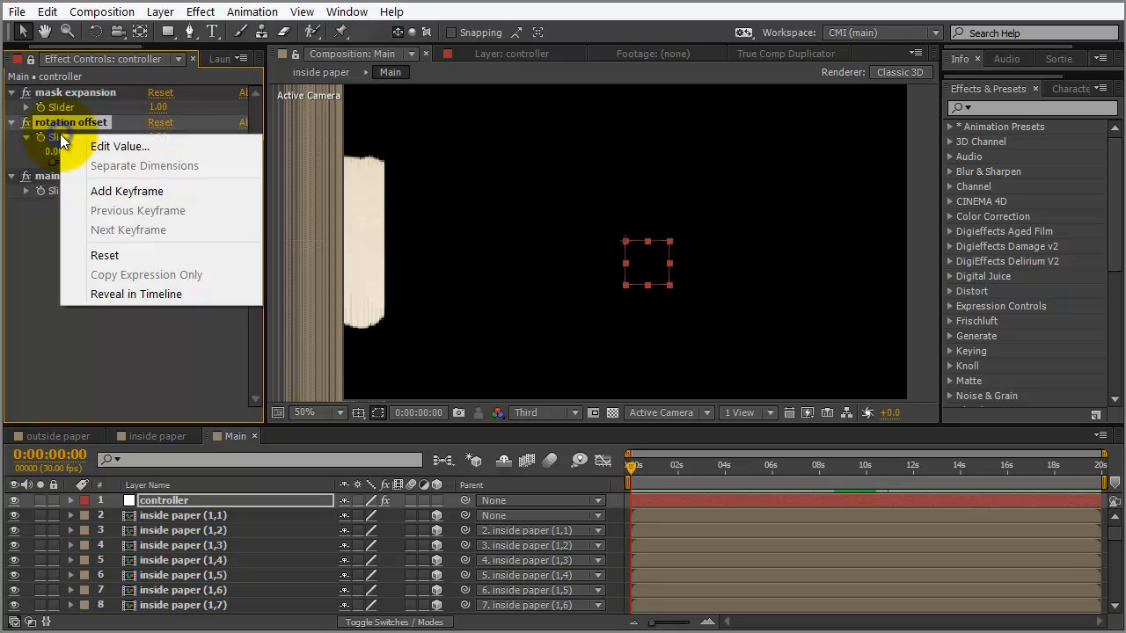
pyautogui.click(99, 148)
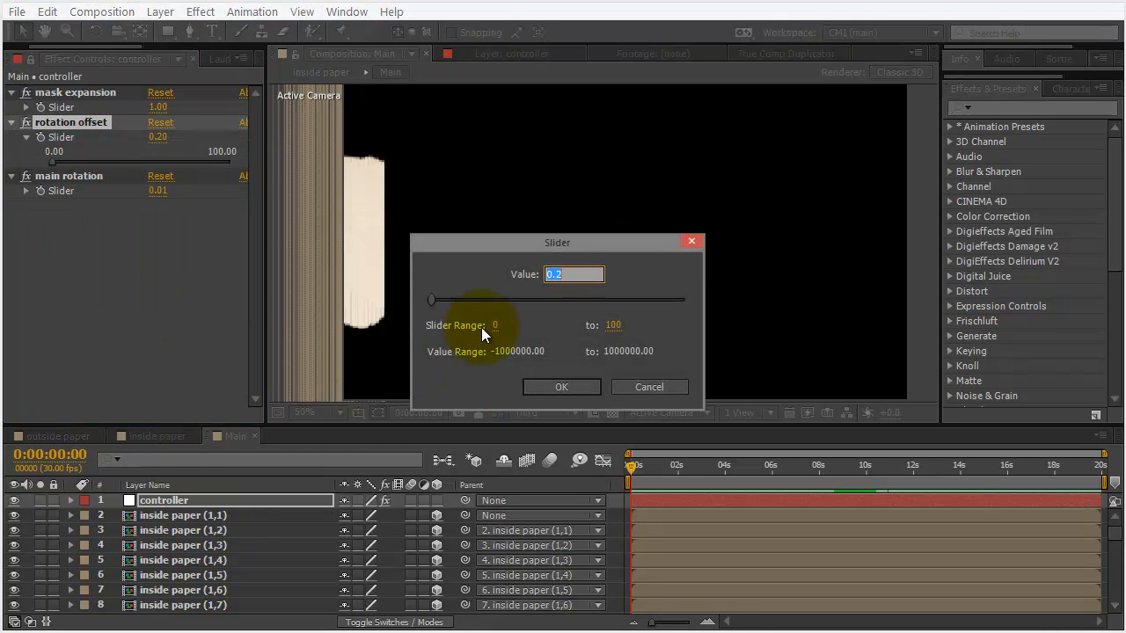
pyautogui.click(614, 328)
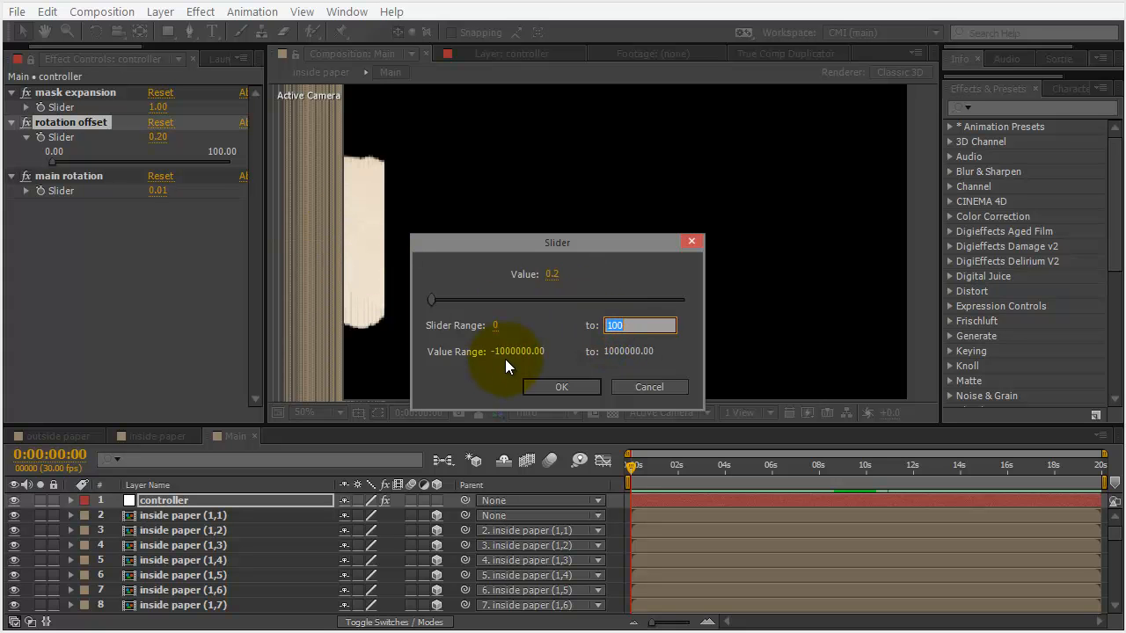
pyautogui.write('.25')
pyautogui.click(563, 386)
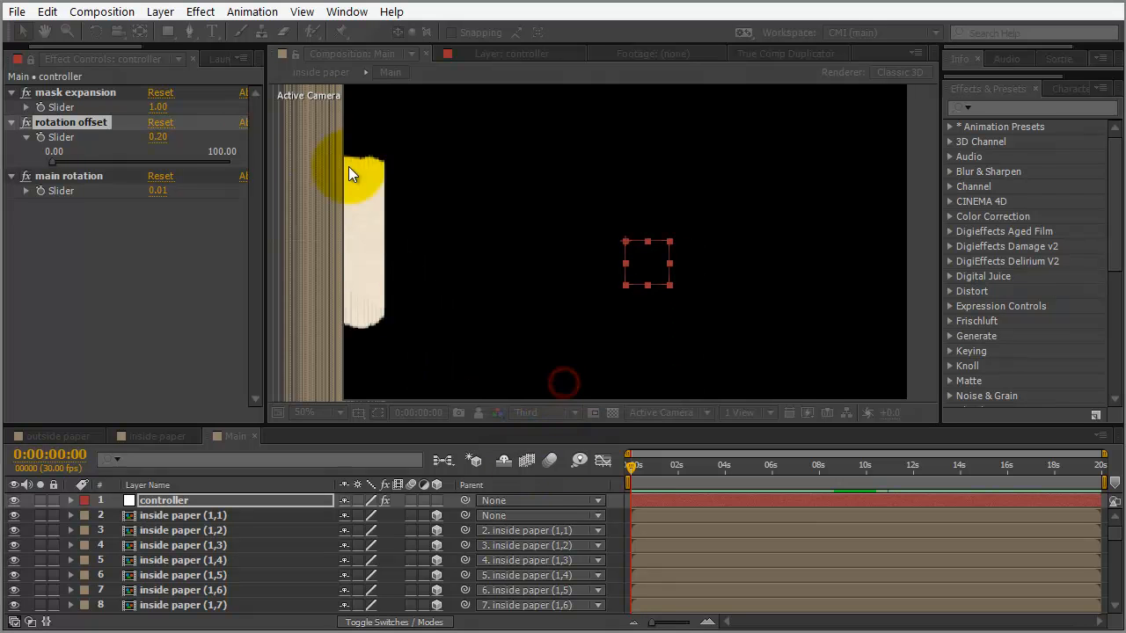
pyautogui.moveTo(267, 128); pyautogui.dragTo(320, 126)
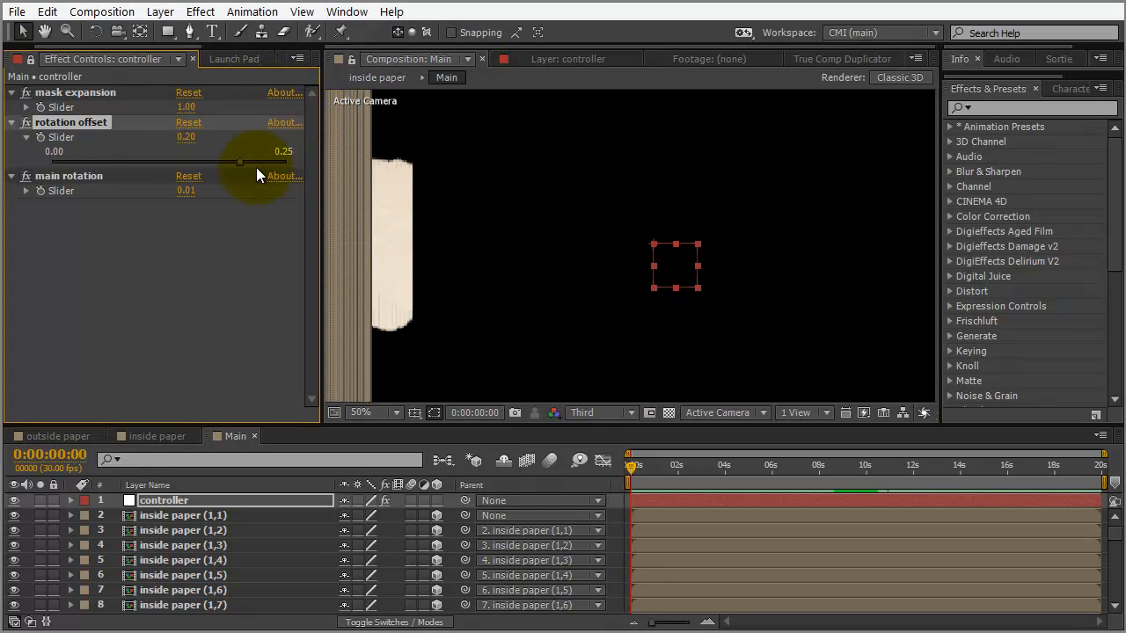
pyautogui.moveTo(235, 161); pyautogui.dragTo(83, 177)
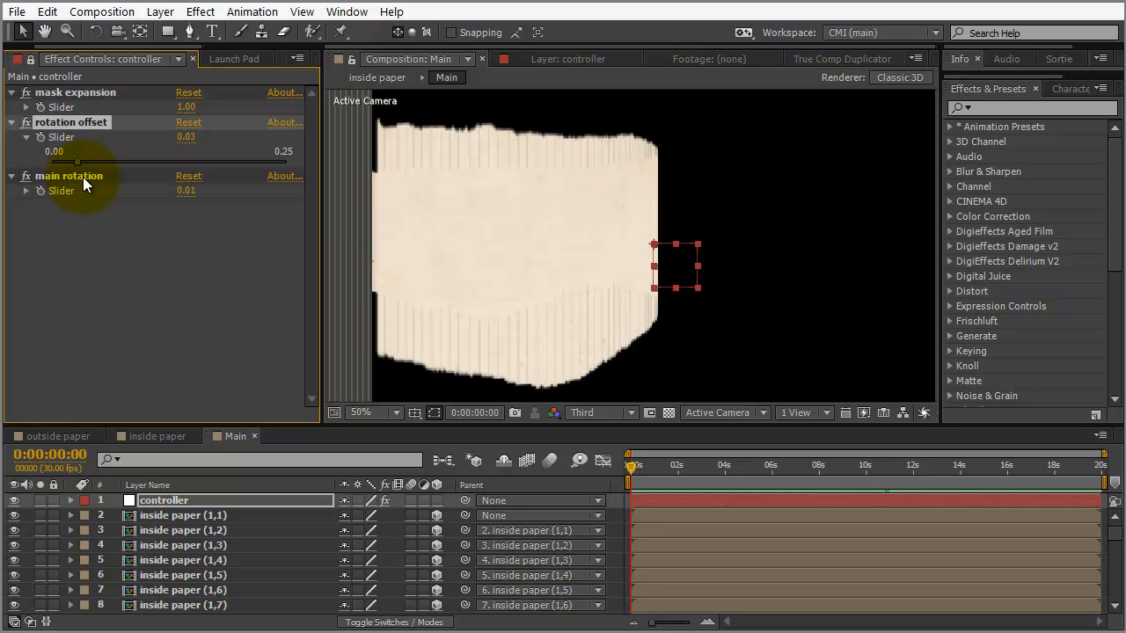
# Create Camera 1, a Two-Node Camera using the 50mm preset
pyautogui.click(159, 11)
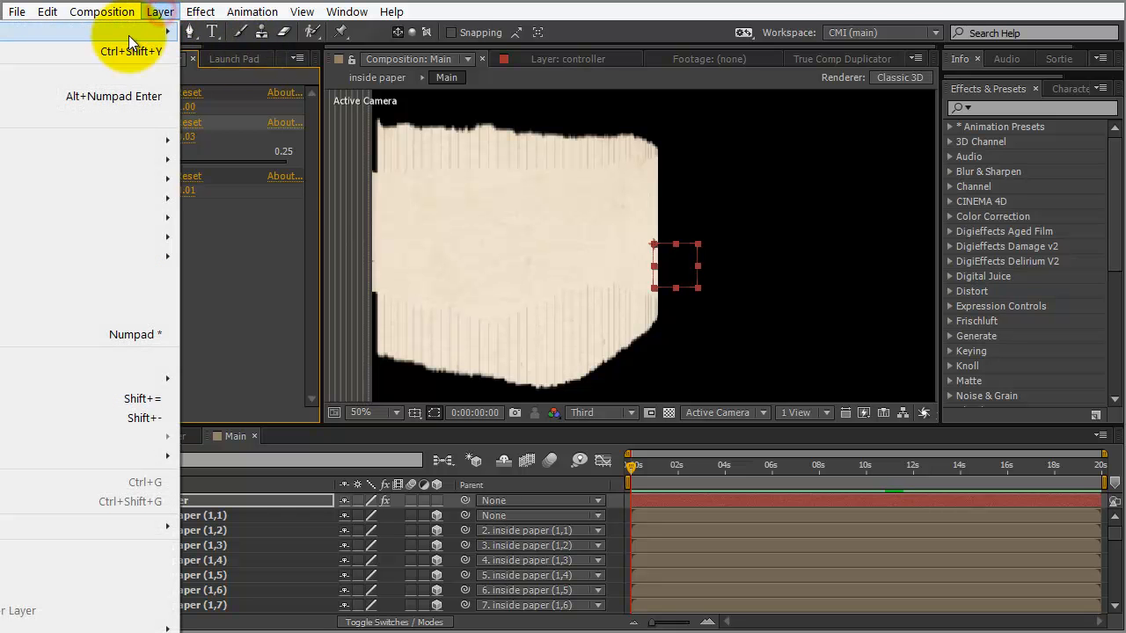
pyautogui.moveTo(129, 35)
pyautogui.click(260, 90)
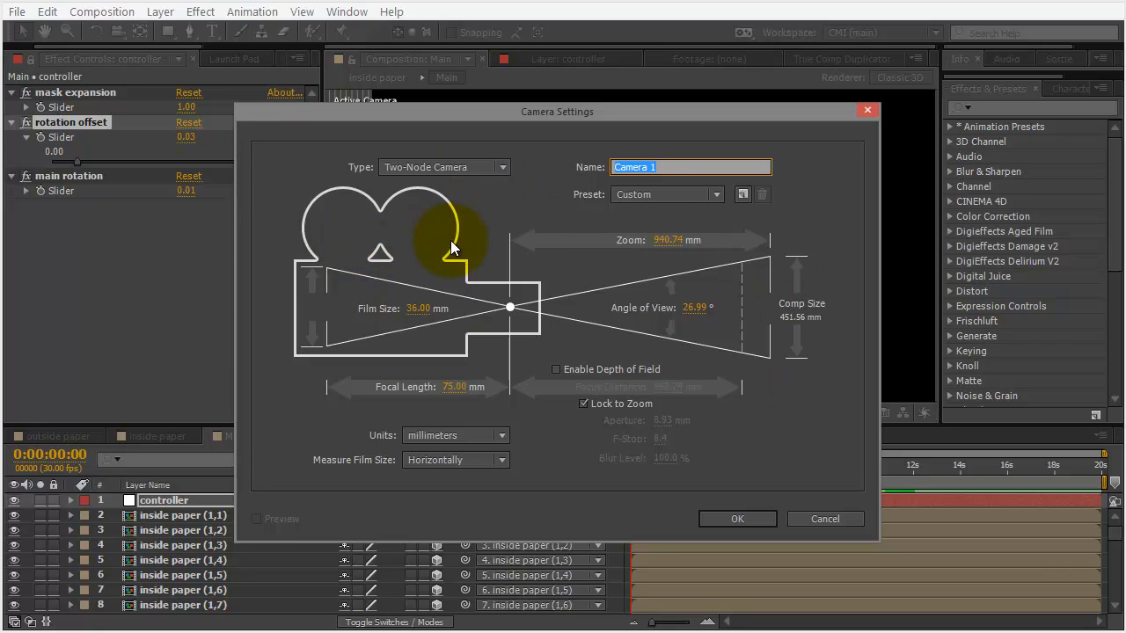
pyautogui.click(658, 196)
pyautogui.click(656, 339)
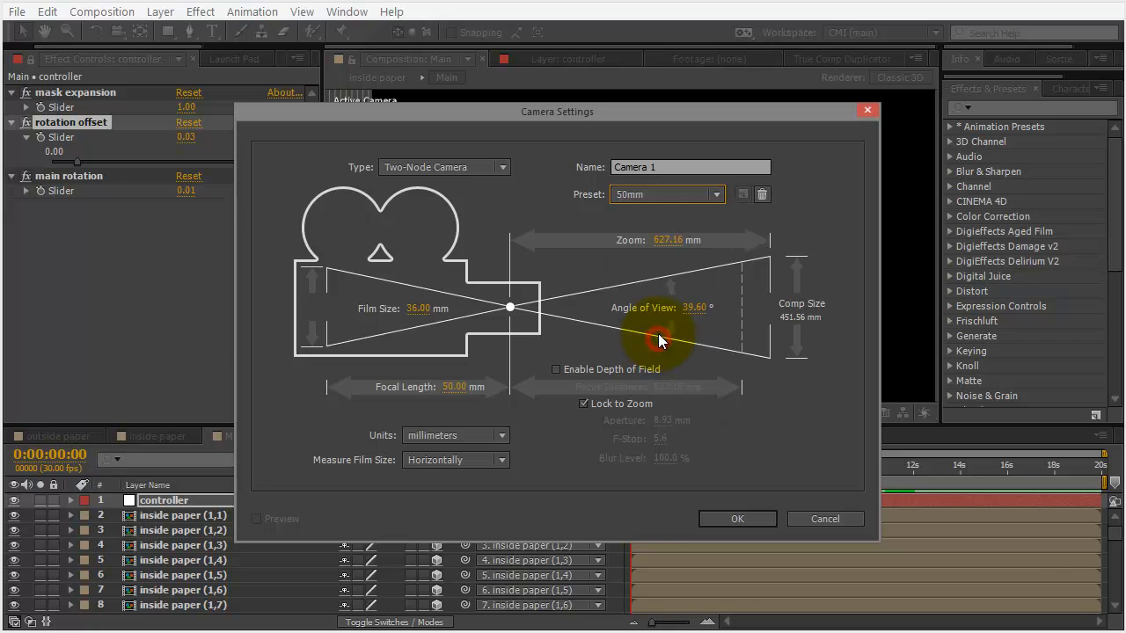
pyautogui.click(738, 519)
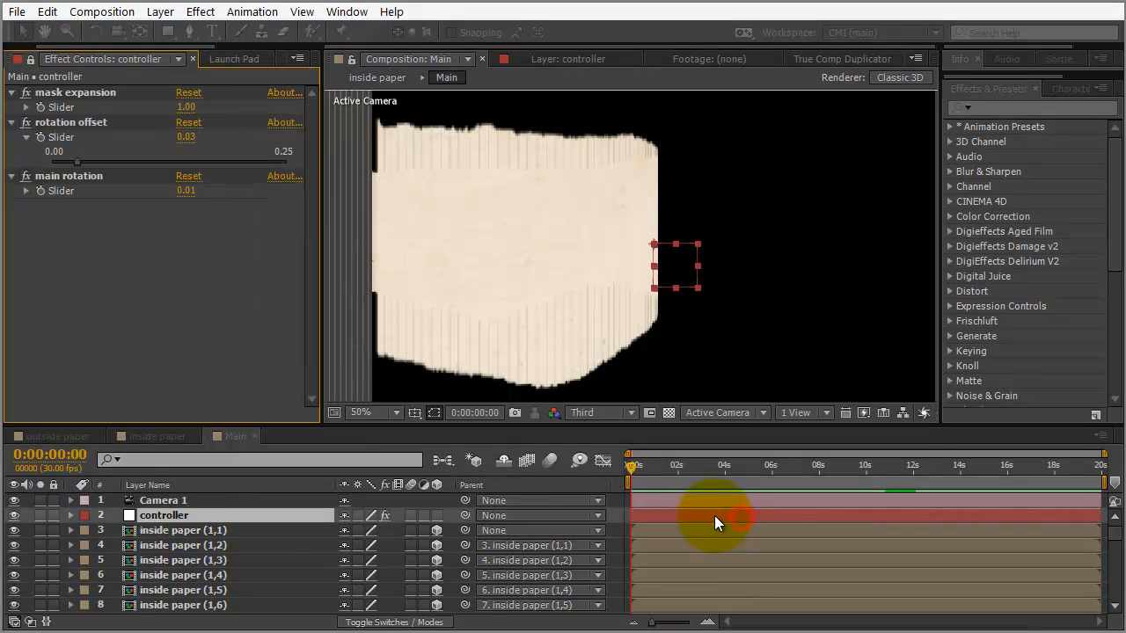
# Switch the viewer to Custom View 1 and zoom out
pyautogui.click(713, 414)
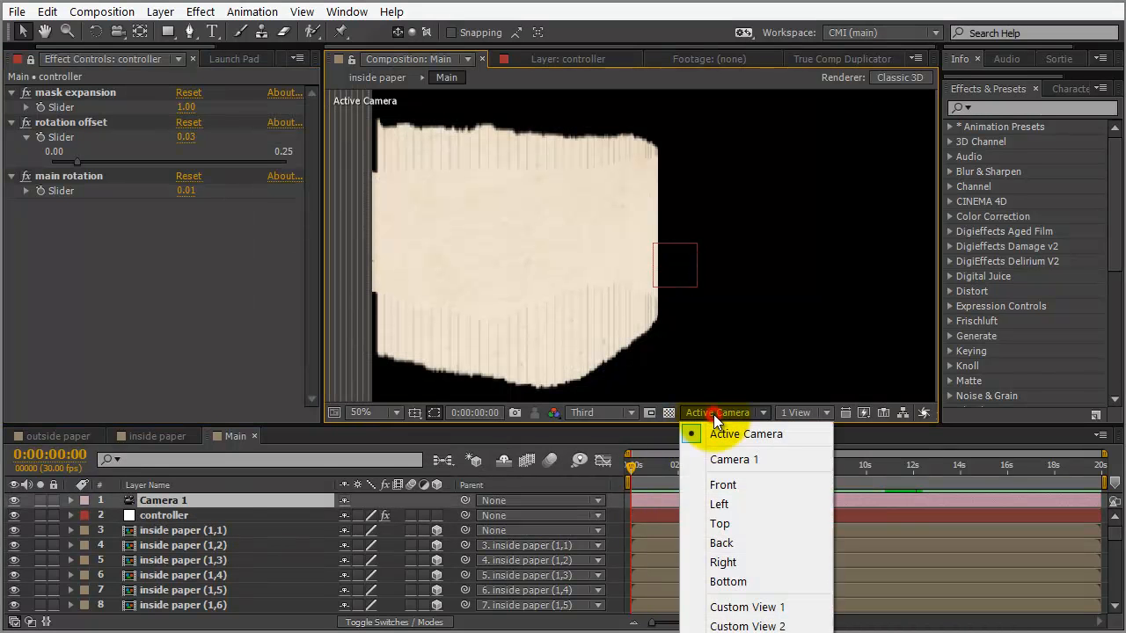
pyautogui.click(732, 607)
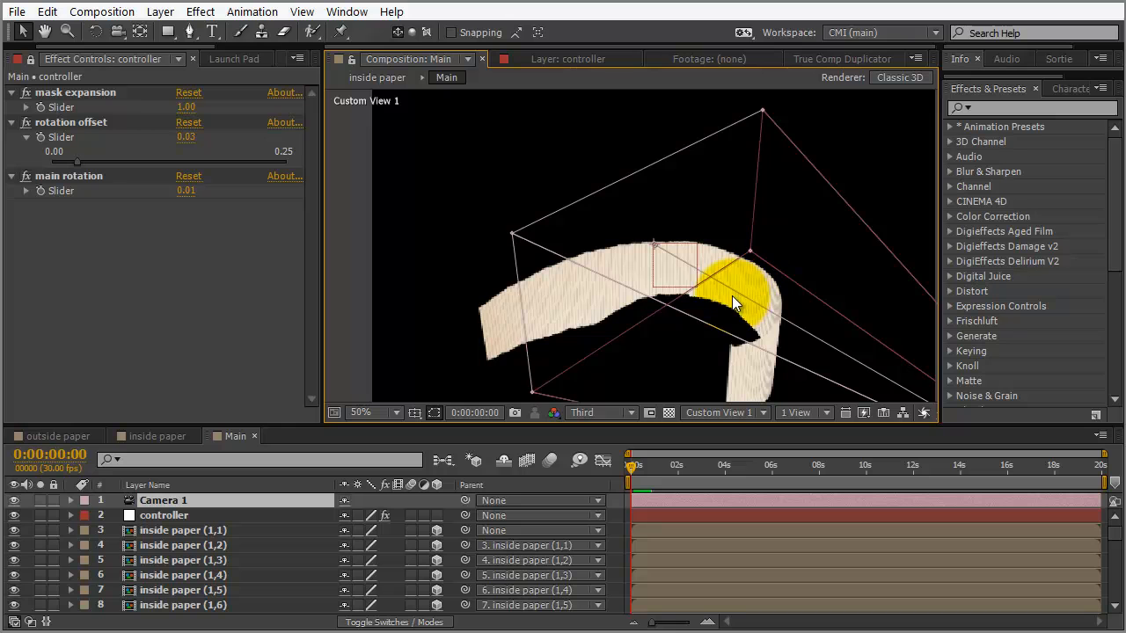
pyautogui.scroll(-1, 732, 295)
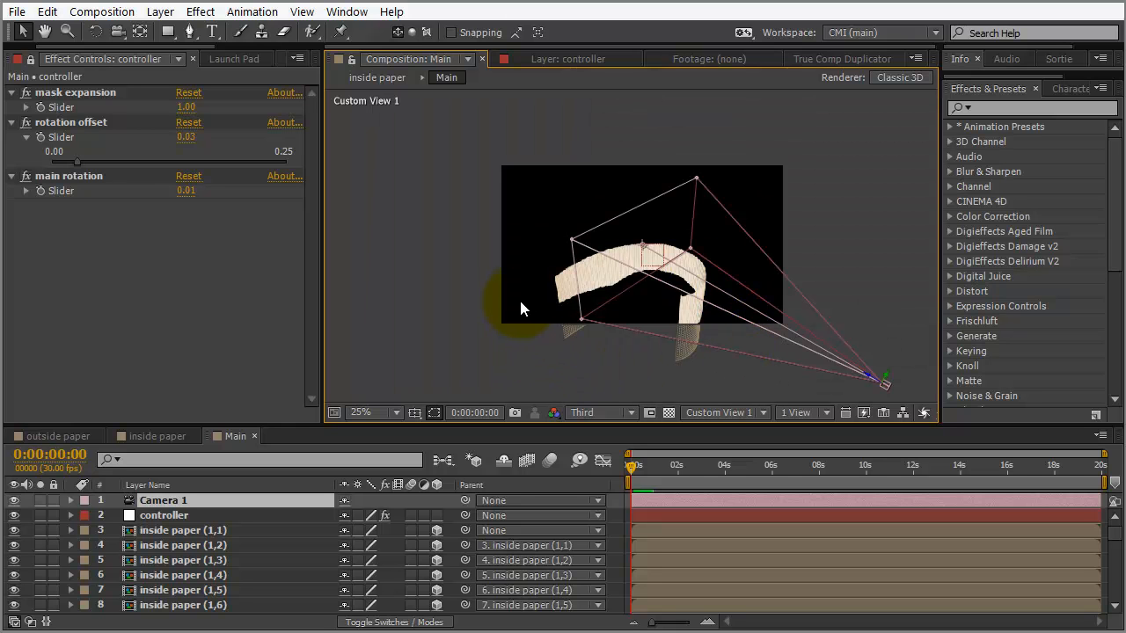
# Scrub rotation offset to test the curl, then set main rotation to 0.05
pyautogui.click(191, 148)
pyautogui.moveTo(76, 160); pyautogui.dragTo(59, 185)
pyautogui.click(186, 193)
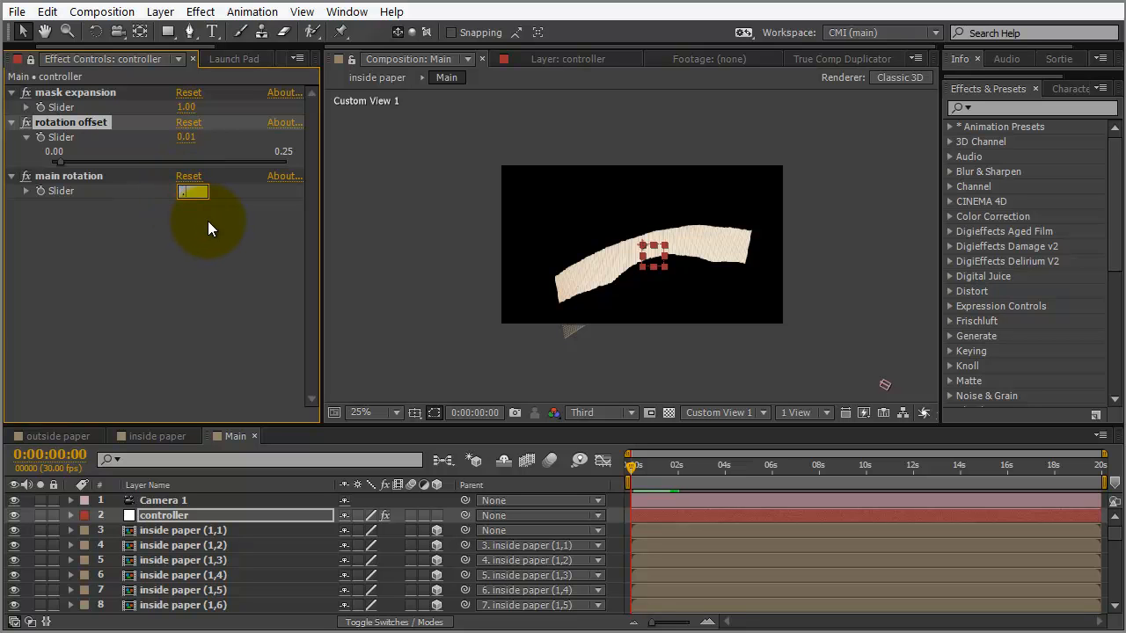
pyautogui.press('Return')
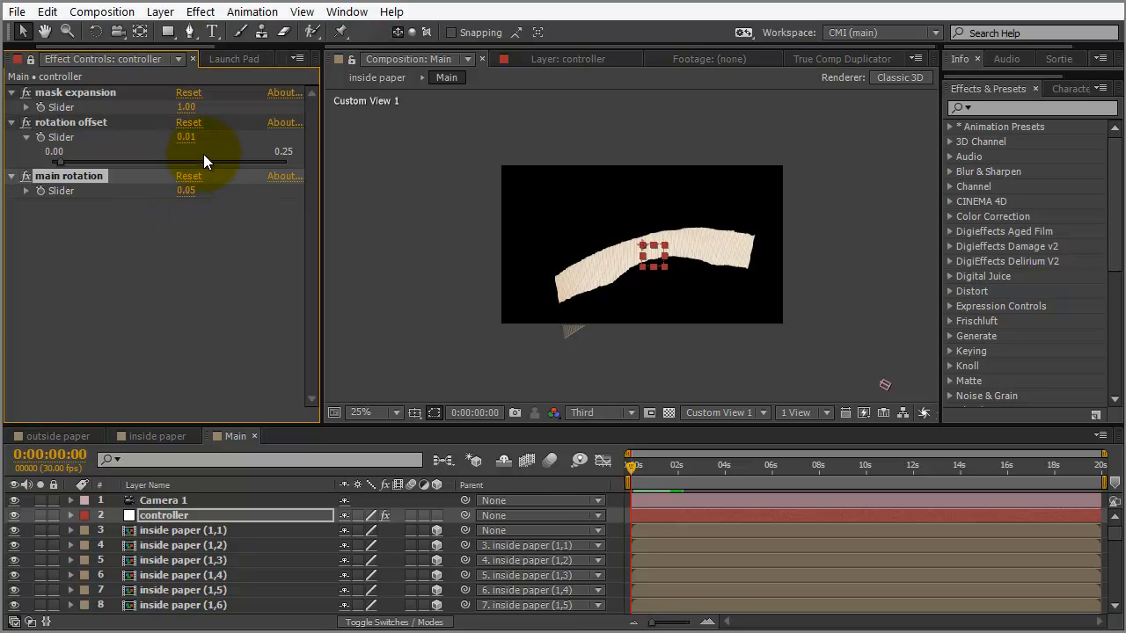
# Try higher and lower rotation offset values, finally entering 0.1
pyautogui.moveTo(58, 162); pyautogui.dragTo(52, 186)
pyautogui.moveTo(185, 137); pyautogui.dragTo(153, 146)
pyautogui.click(192, 137)
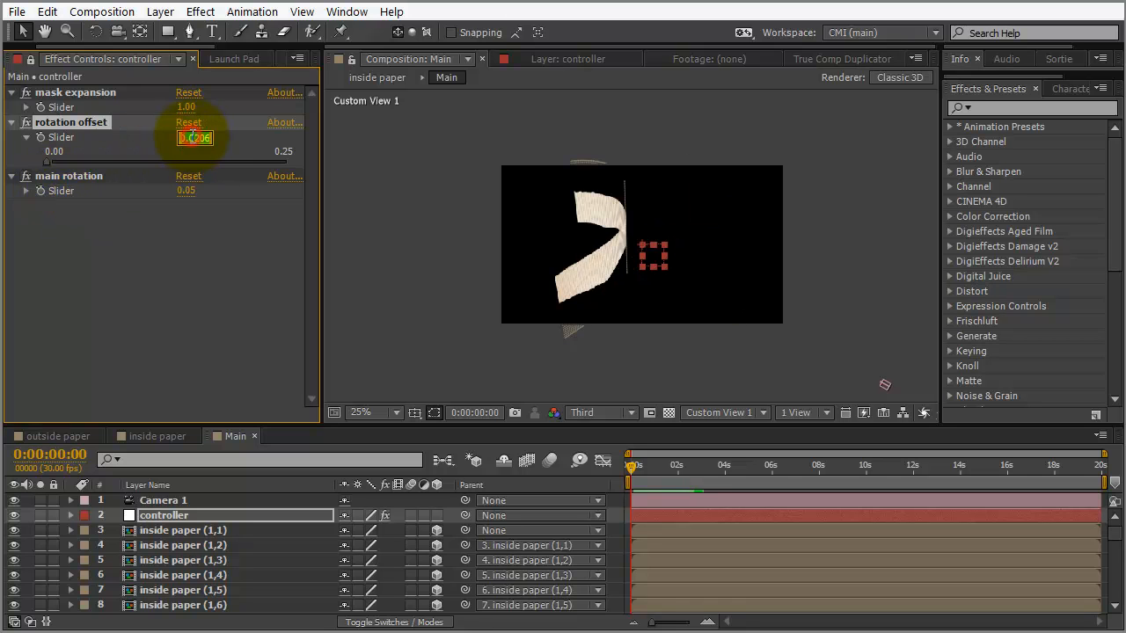
pyautogui.click(144, 229)
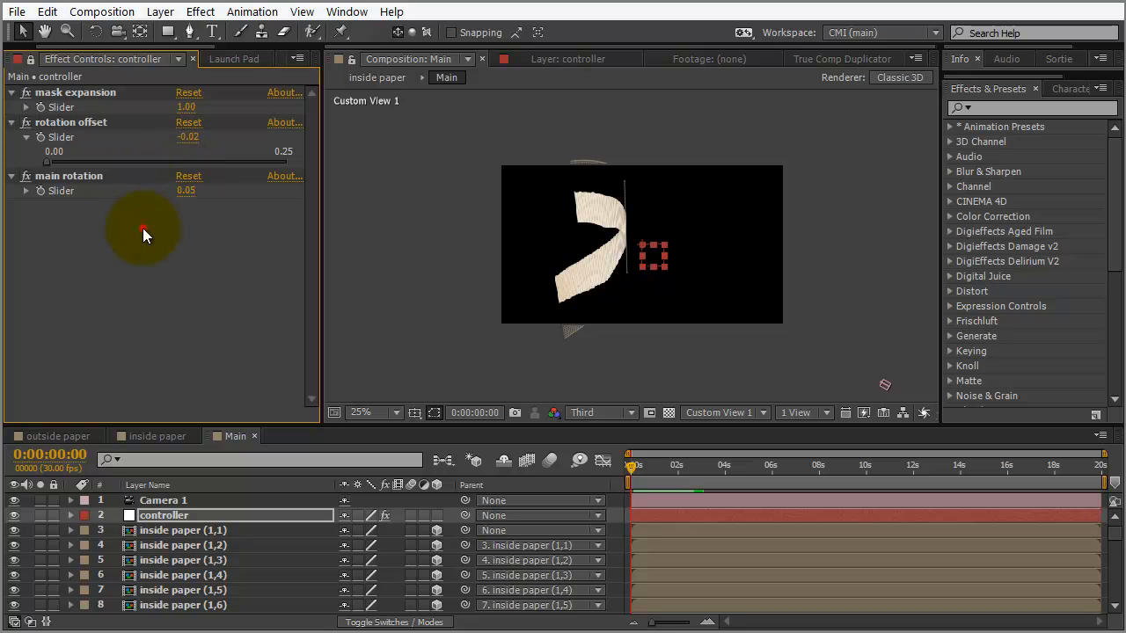
pyautogui.click(191, 139)
pyautogui.write('0.1')
pyautogui.press('Return')
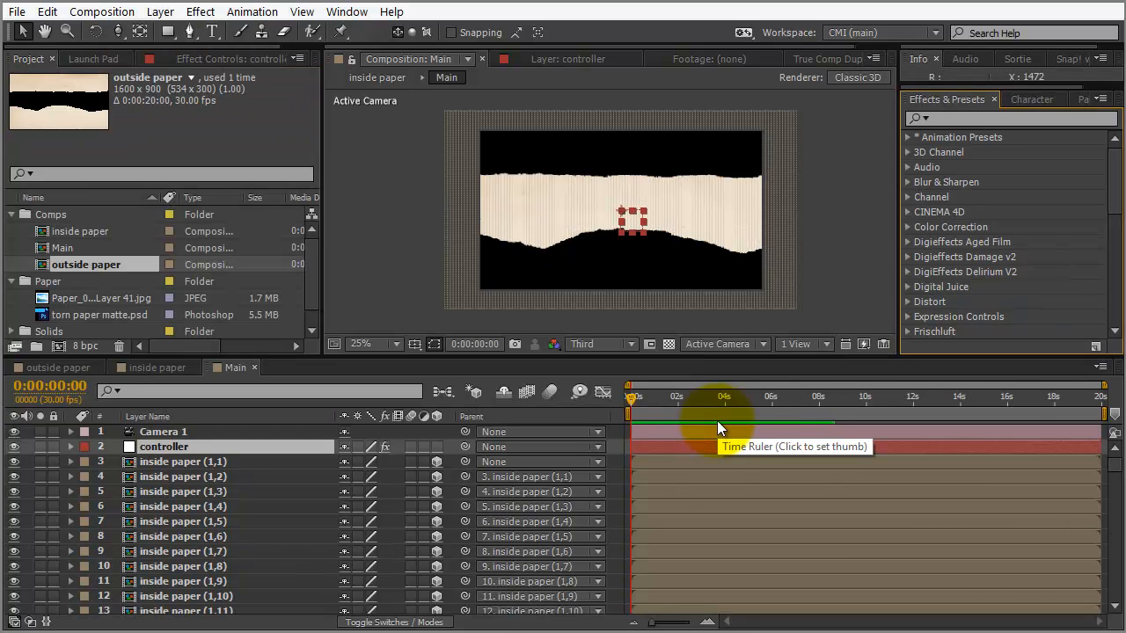
# Delete the original inside paper layer 128 and make outside paper visible and 3D
pyautogui.moveTo(1116, 469); pyautogui.dragTo(1116, 605)
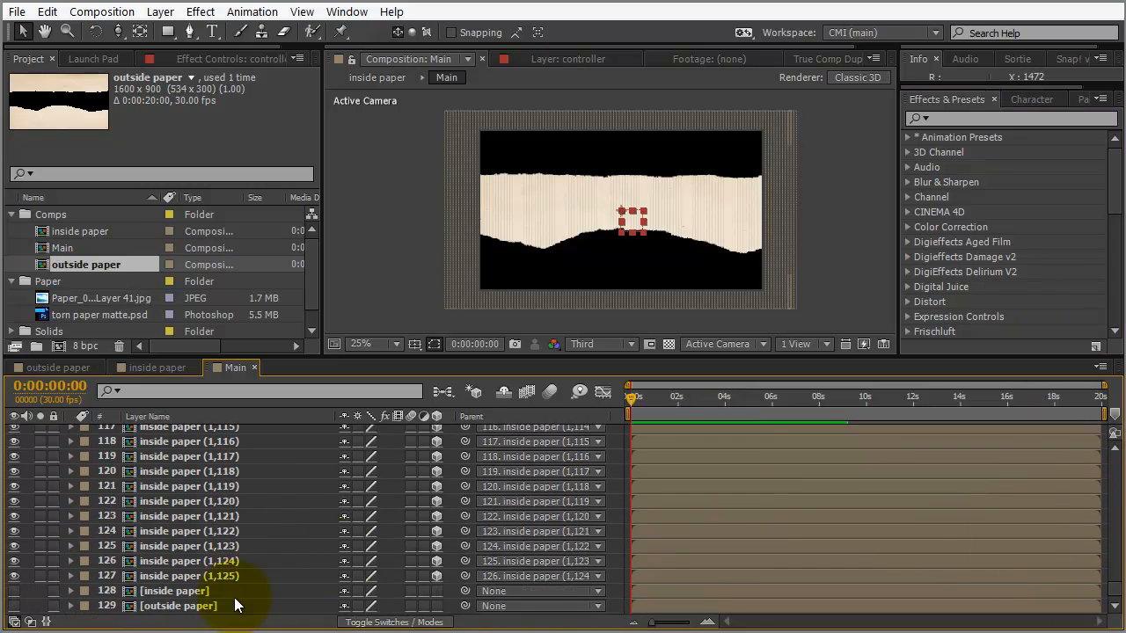
pyautogui.click(177, 595)
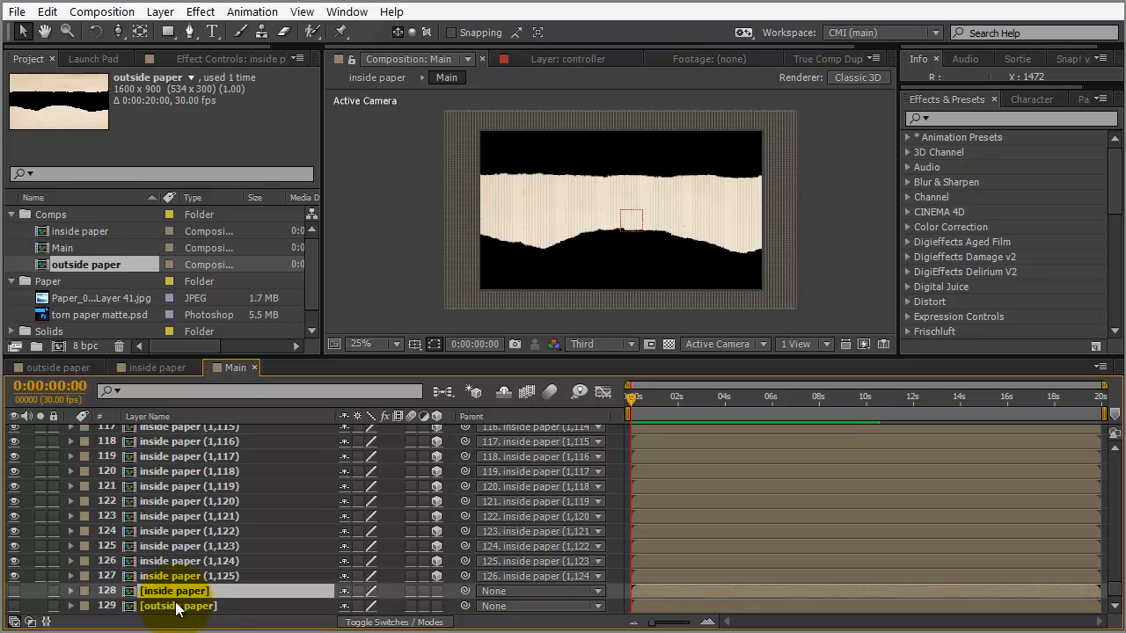
pyautogui.press('Delete')
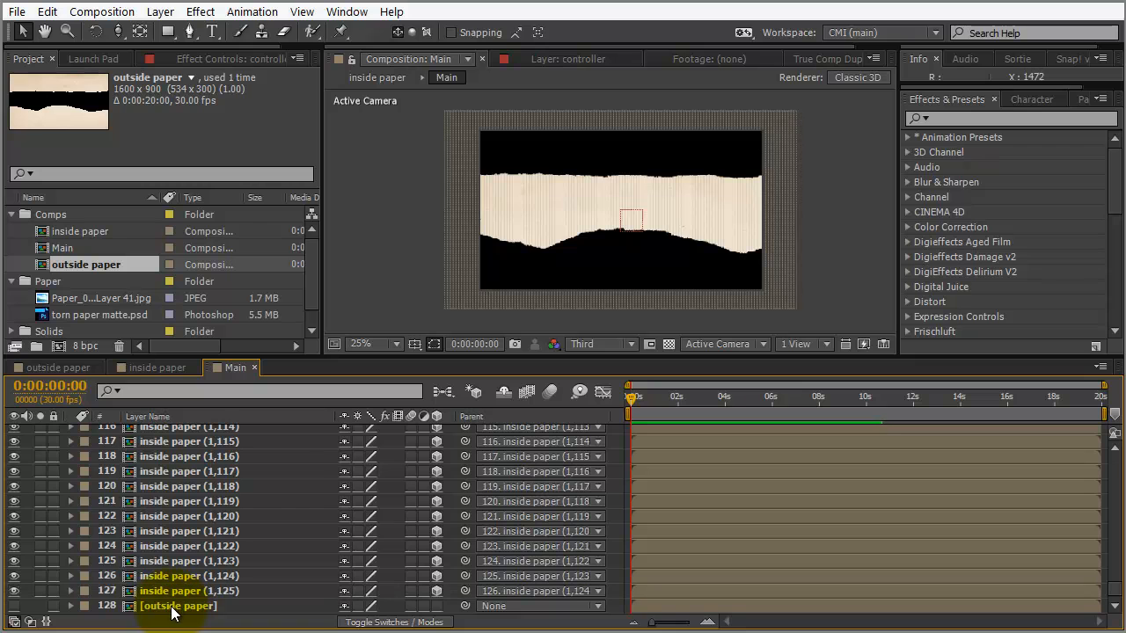
pyautogui.click(14, 607)
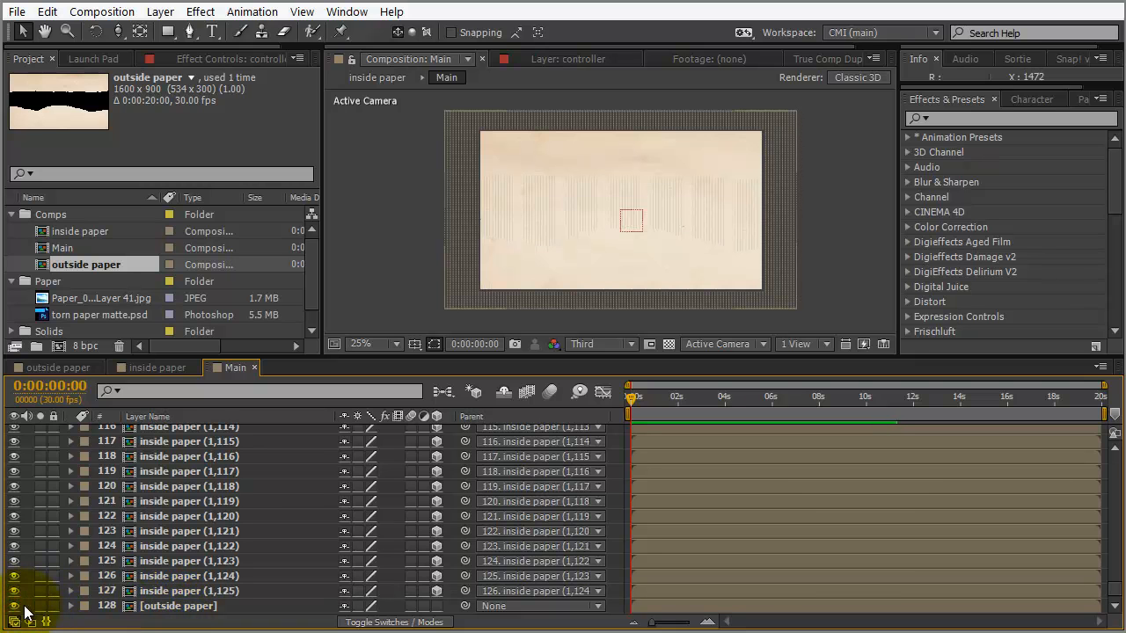
pyautogui.click(437, 609)
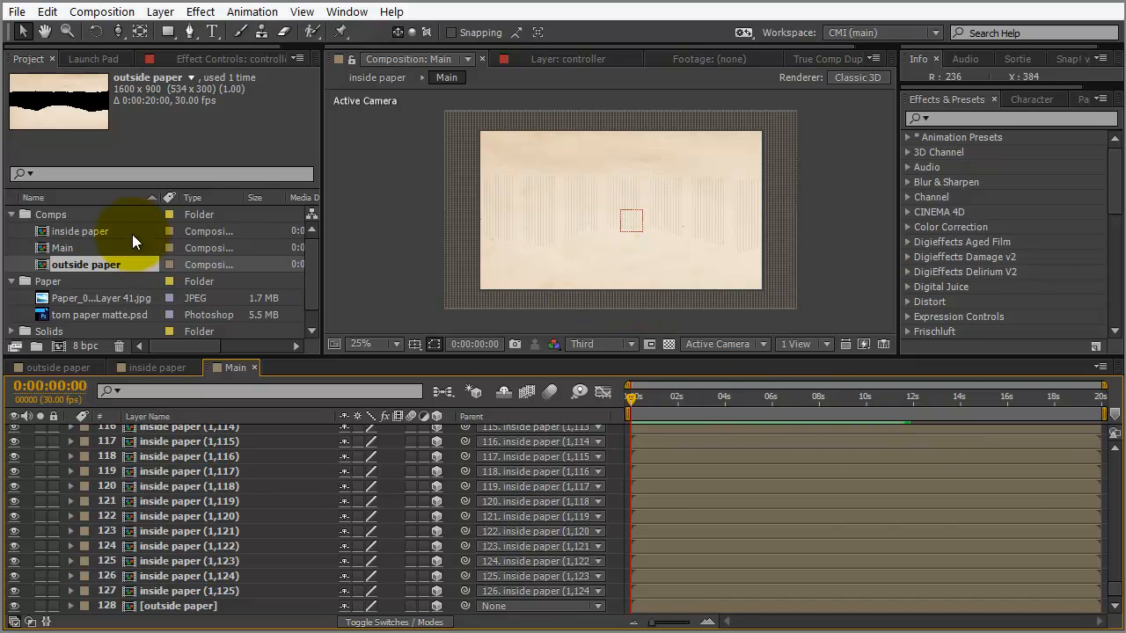
# Apply Curves to Paper_0004_Layer 41.jpg in outside paper, darkening and warming the texture
pyautogui.doubleClick(39, 262)
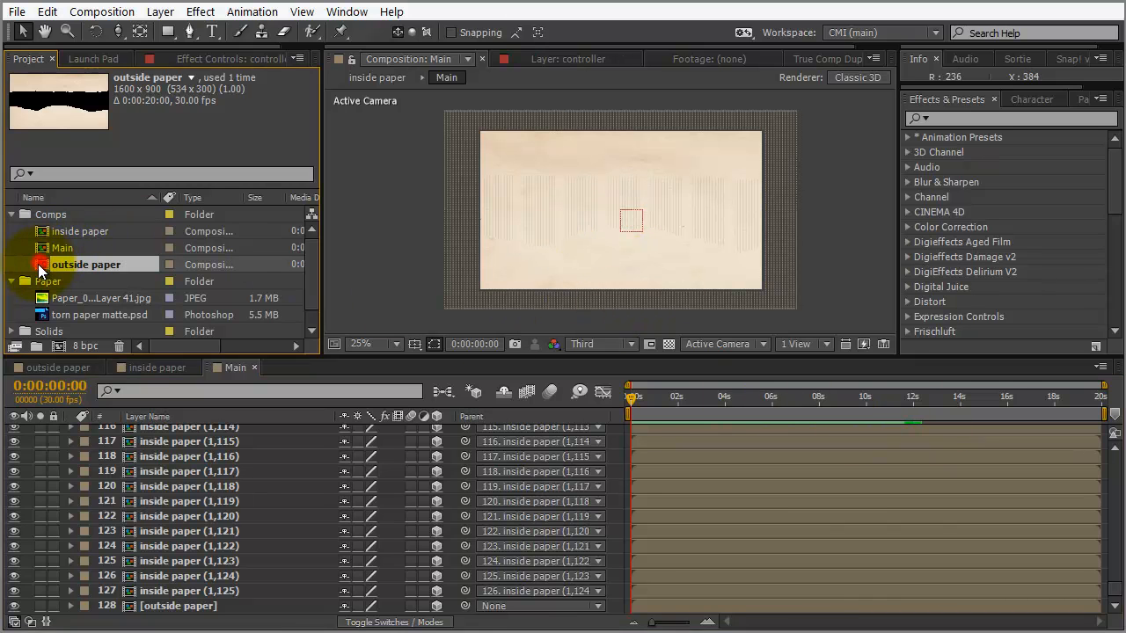
pyautogui.click(172, 445)
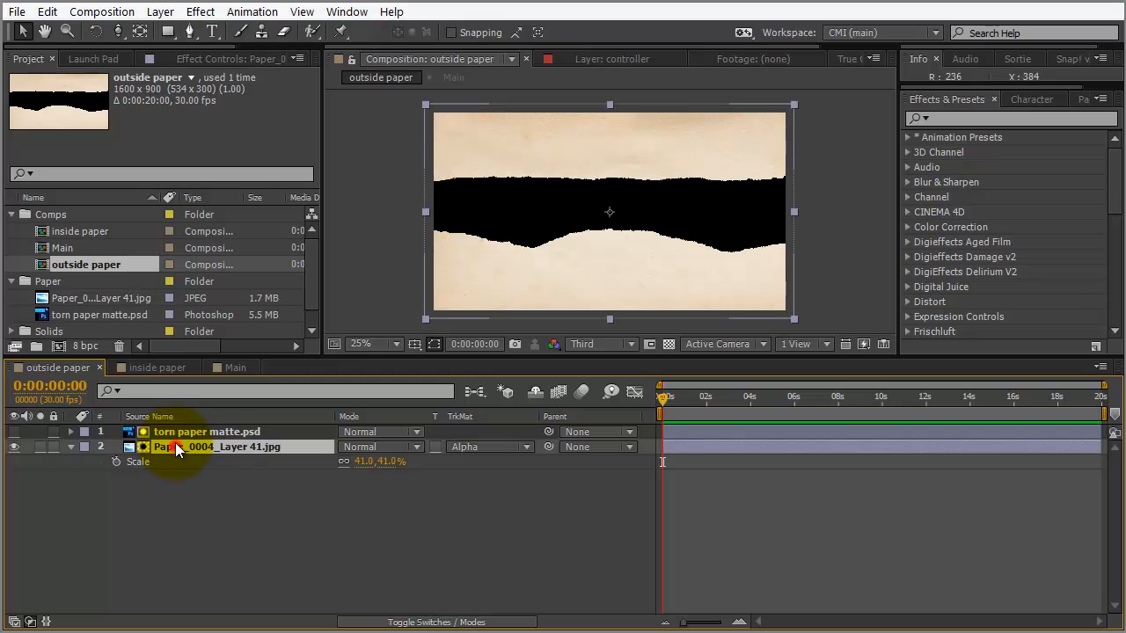
pyautogui.click(977, 118)
pyautogui.write('curv')
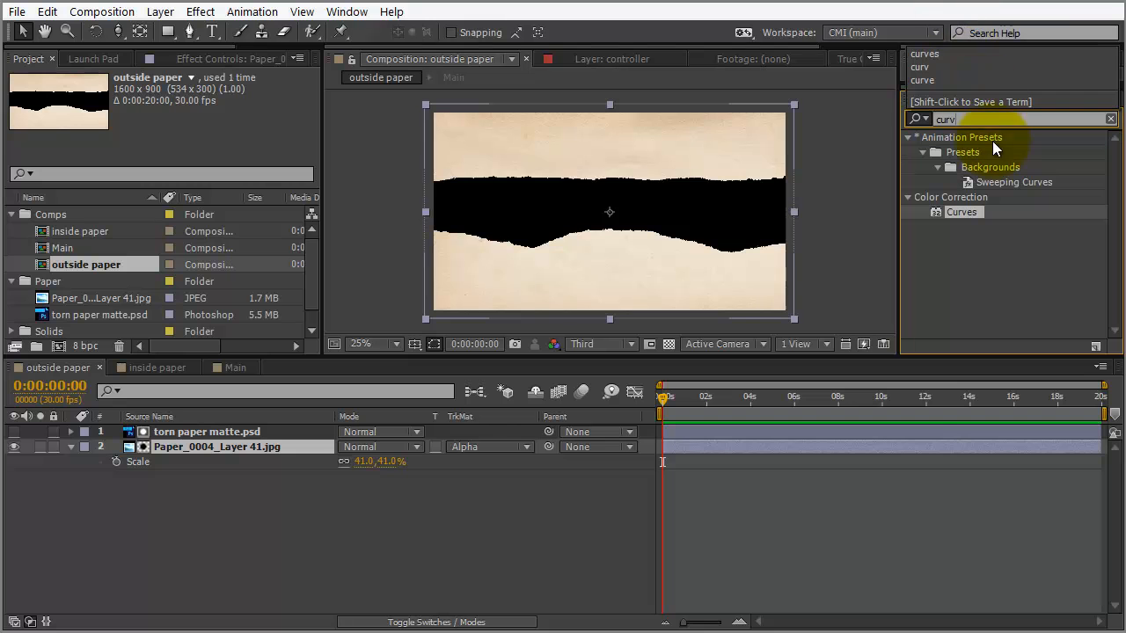
pyautogui.doubleClick(962, 212)
pyautogui.moveTo(123, 207); pyautogui.dragTo(145, 221)
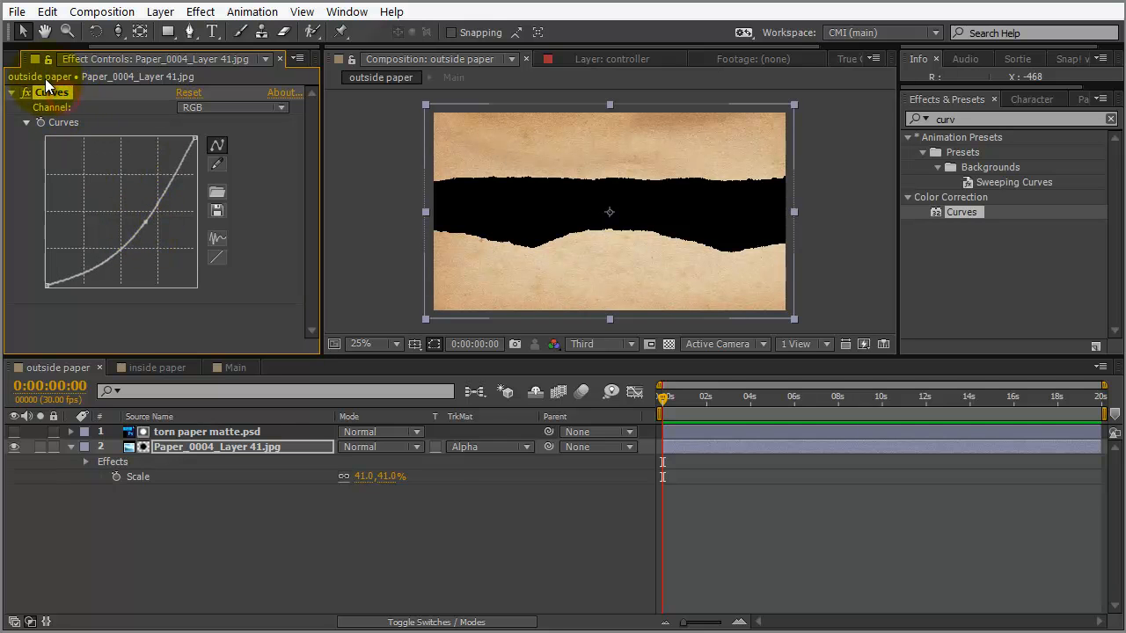
# Paste the same Curves effect onto inside paper's paper image, then return to Main
pyautogui.click(157, 368)
pyautogui.click(179, 461)
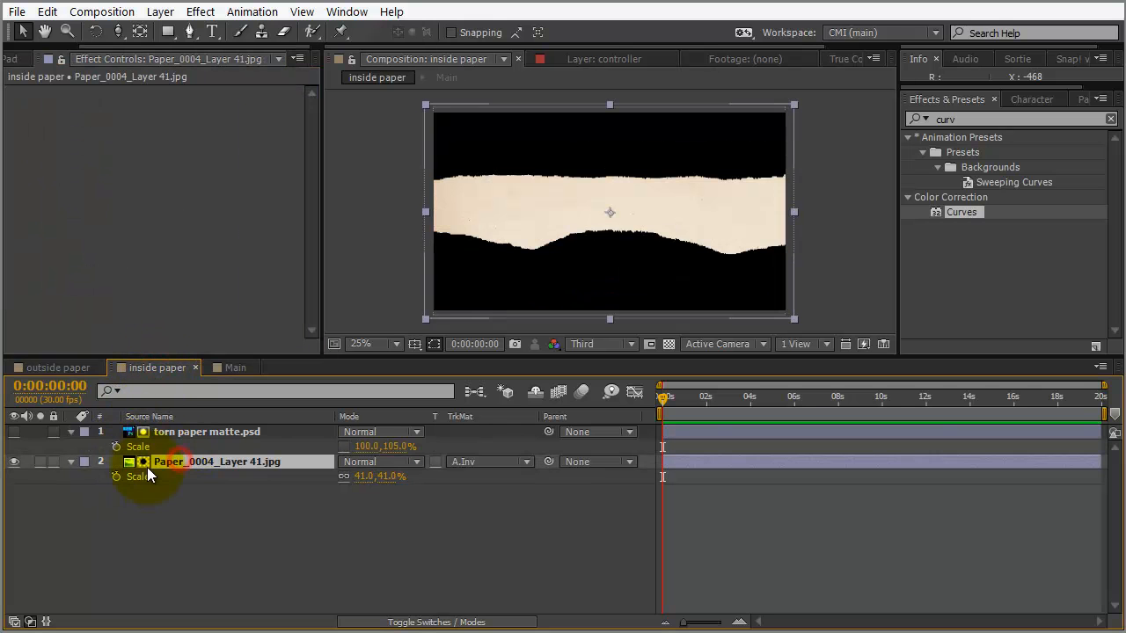
pyautogui.hotkey('ctrl', 'v')
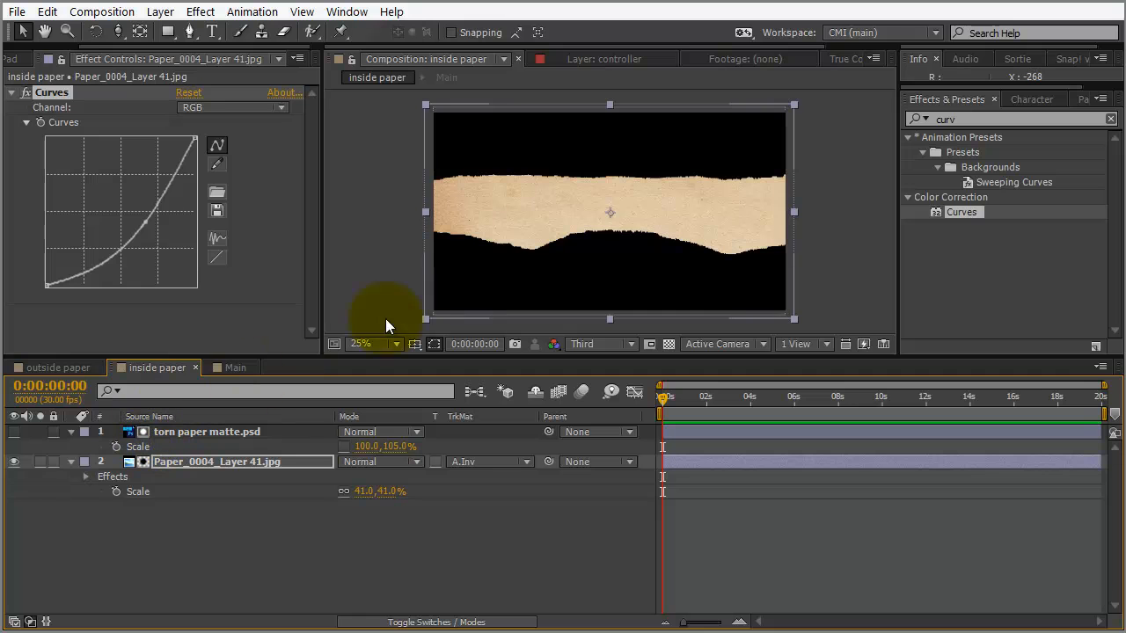
pyautogui.click(235, 367)
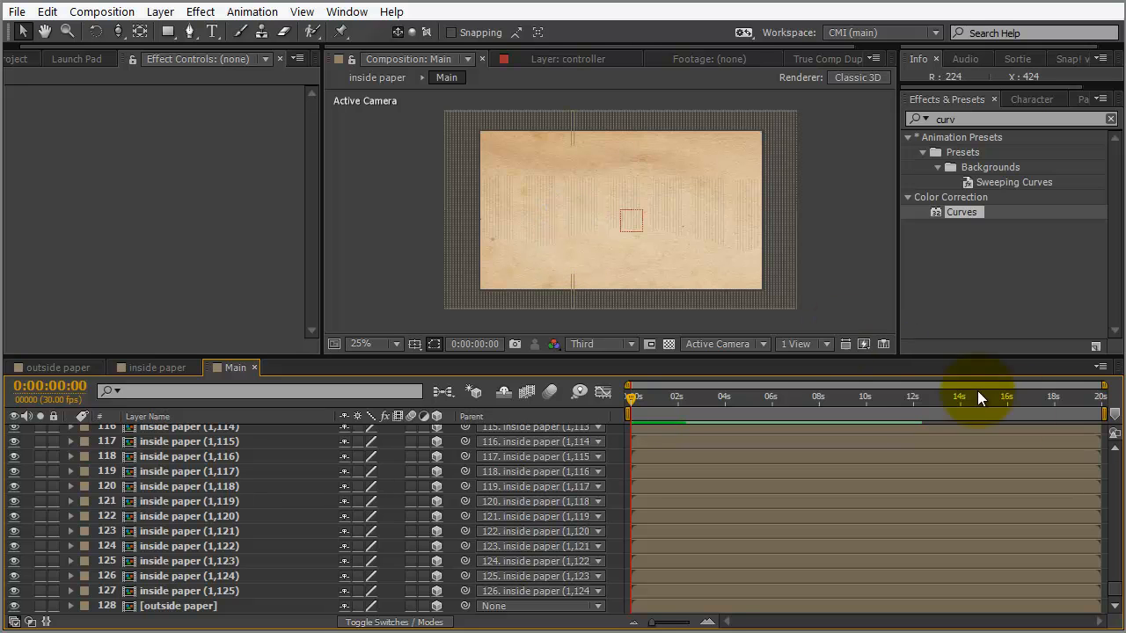
# Keyframe the controller's rotation offset slider and raise it to 0.09 at 0:00:01:29
pyautogui.moveTo(1119, 596); pyautogui.dragTo(1113, 452)
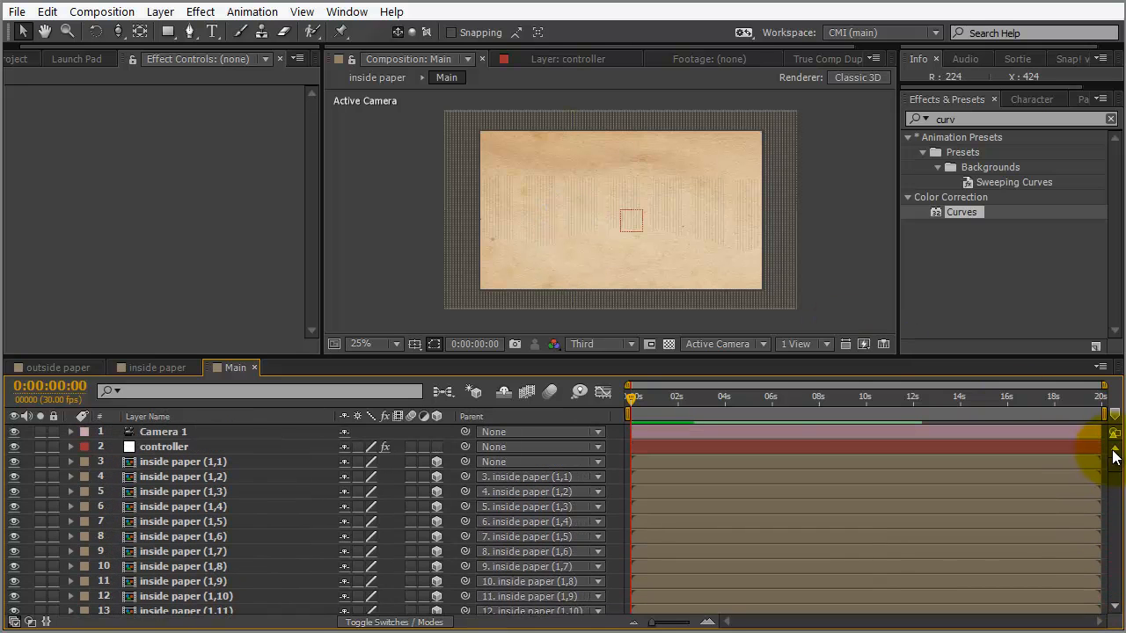
pyautogui.click(176, 447)
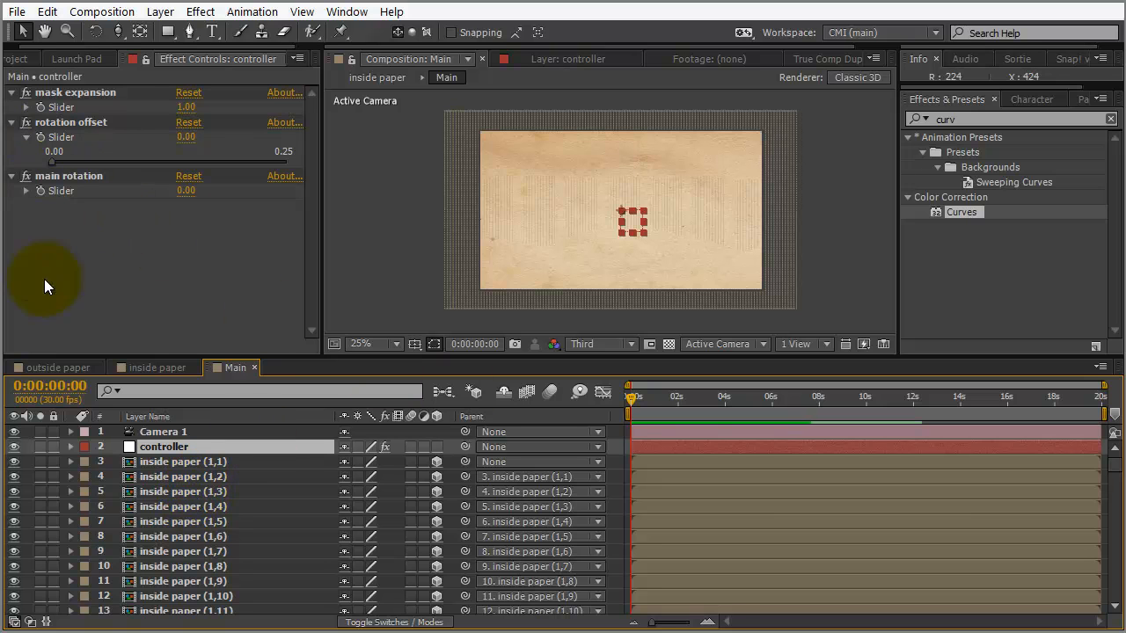
pyautogui.click(39, 136)
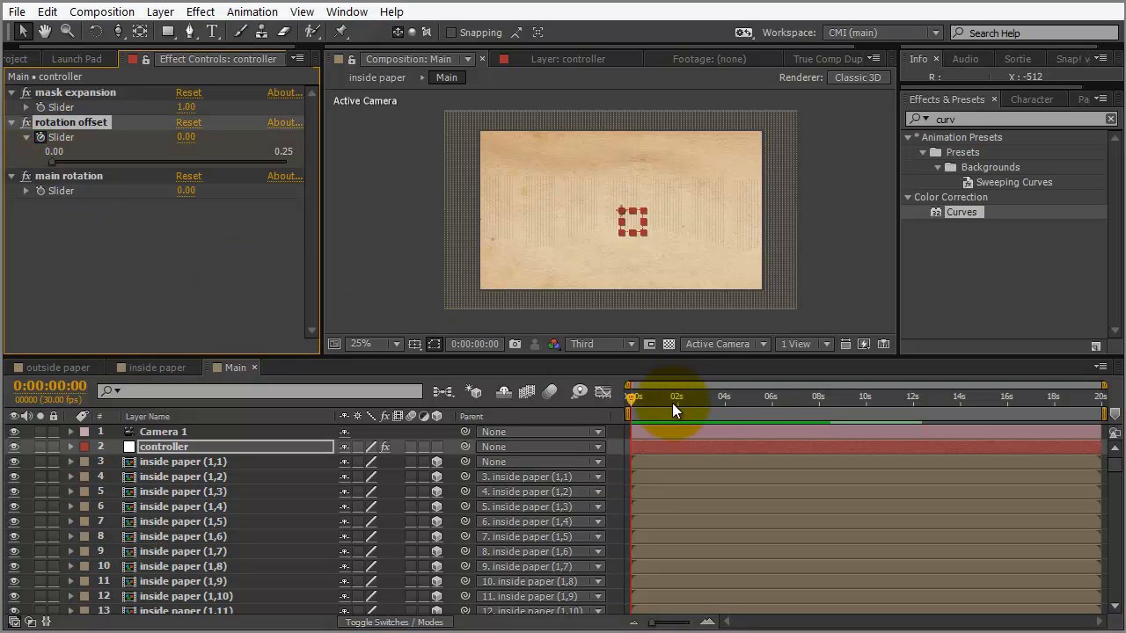
pyautogui.moveTo(677, 399)
pyautogui.mouseDown()
pyautogui.moveTo(674, 415)
pyautogui.moveTo(676, 400)
pyautogui.mouseUp()
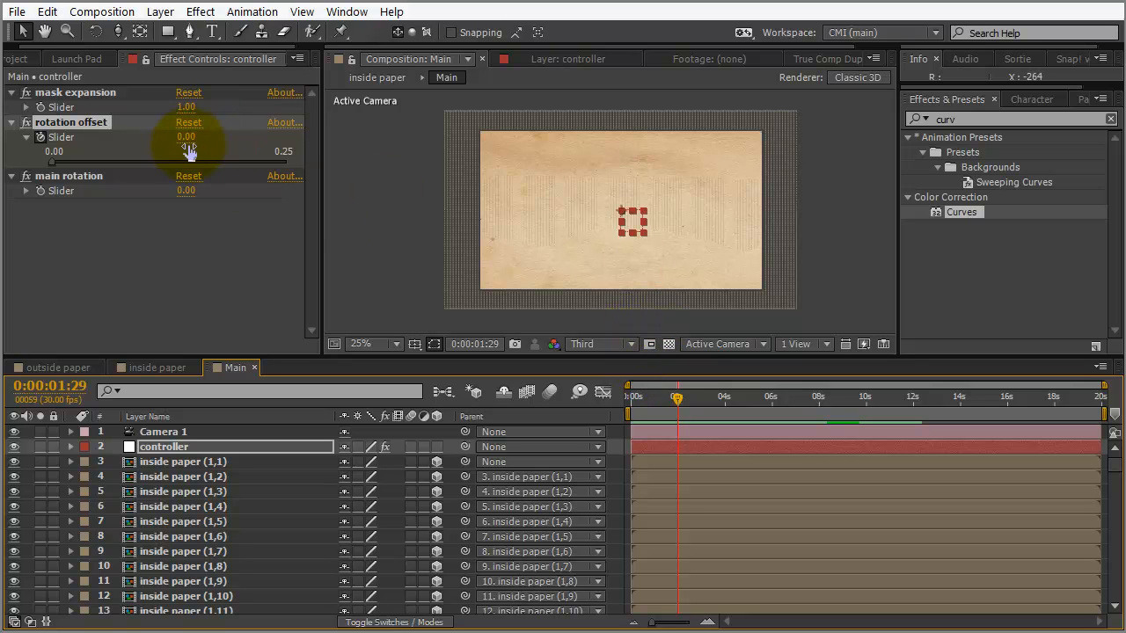
pyautogui.moveTo(182, 143); pyautogui.dragTo(133, 152)
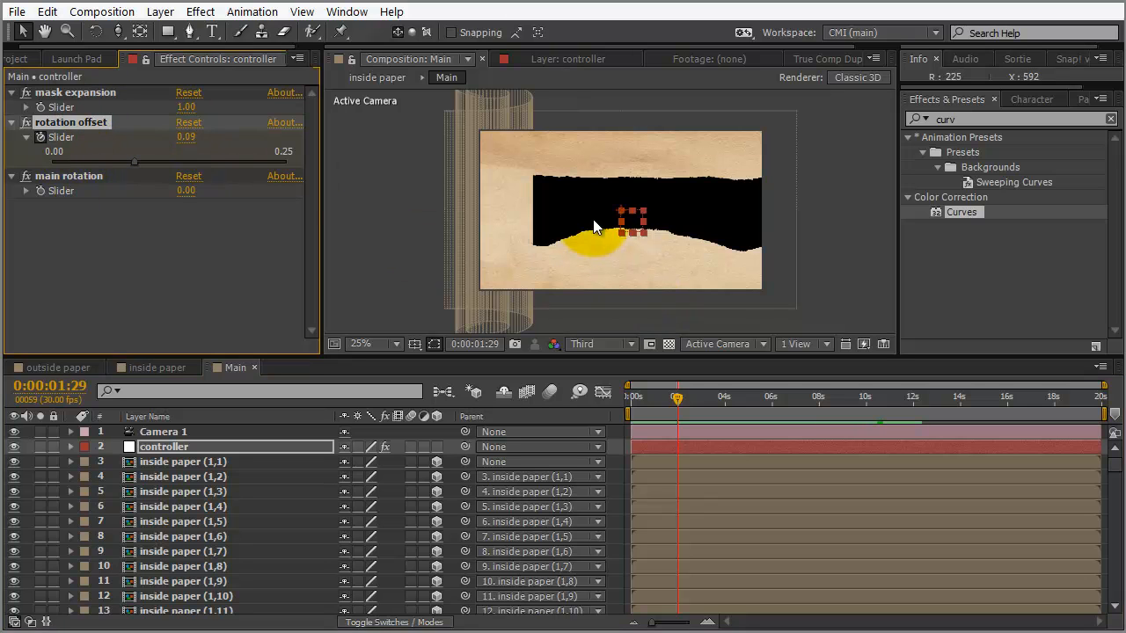
pyautogui.click(188, 431)
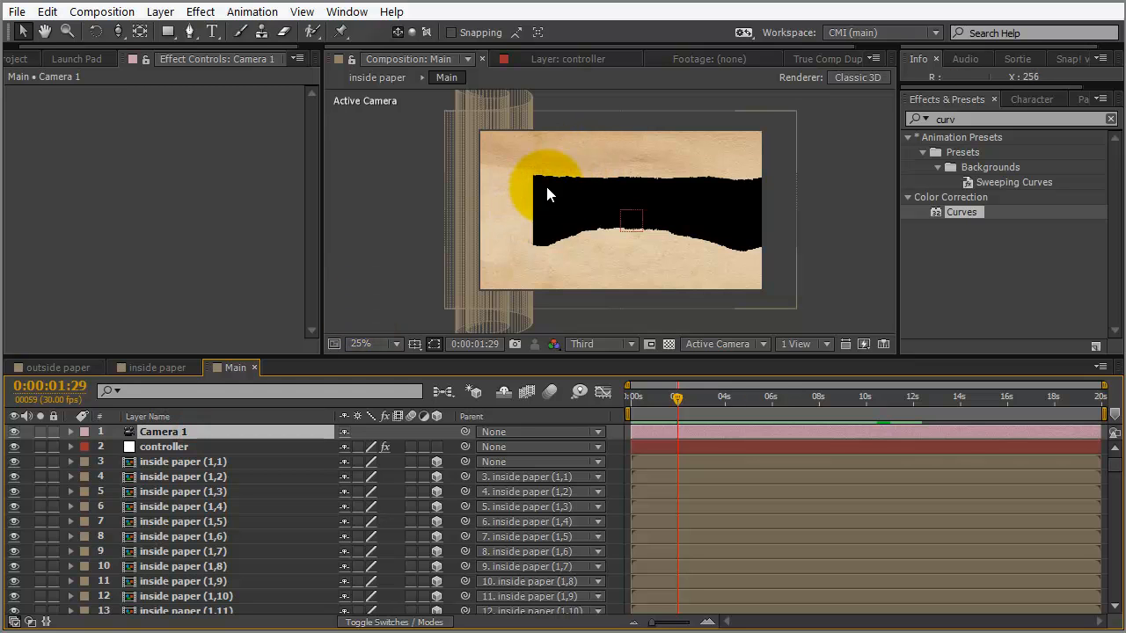
# Orbit Camera 1 to view the peeling paper sheet and its slices in tilted perspective
pyautogui.press('c')
pyautogui.press('c')
pyautogui.moveTo(618, 196); pyautogui.dragTo(594, 140)
pyautogui.press('c')
pyautogui.press('c')
pyautogui.press('c')
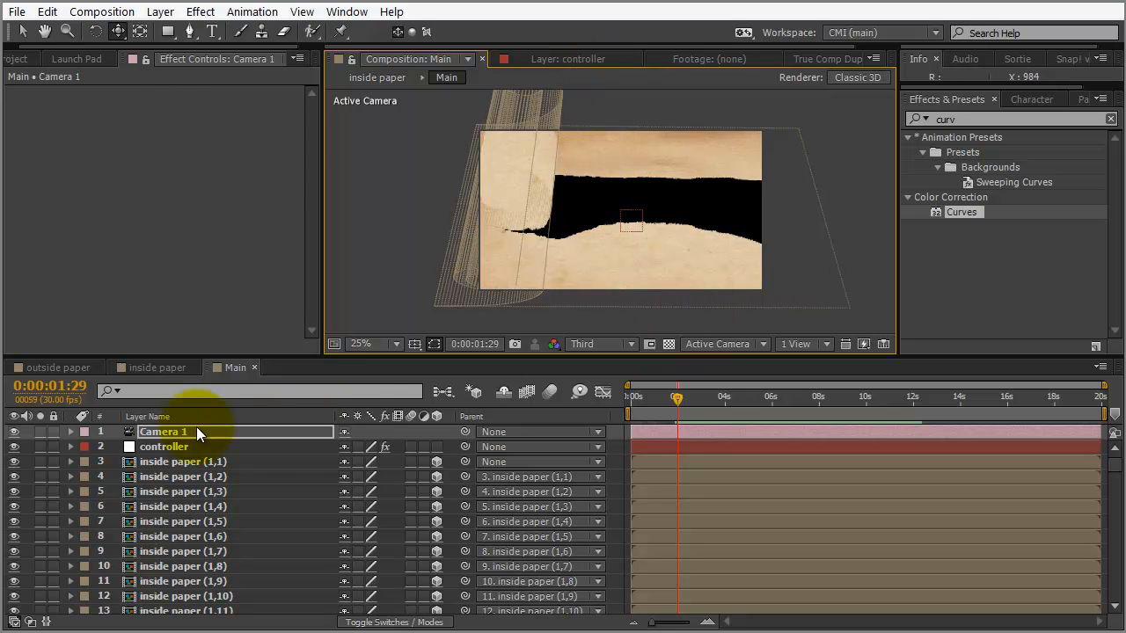
pyautogui.click(188, 449)
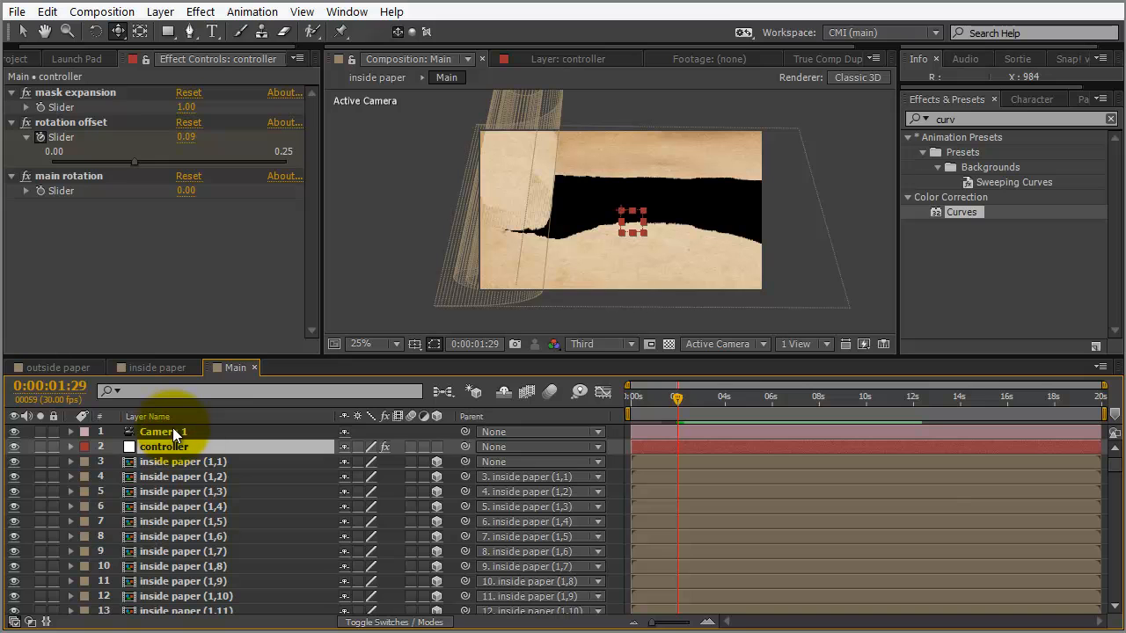
# Reveal and select the controller's keyframed rotation offset slider in the timeline
pyautogui.press('u')
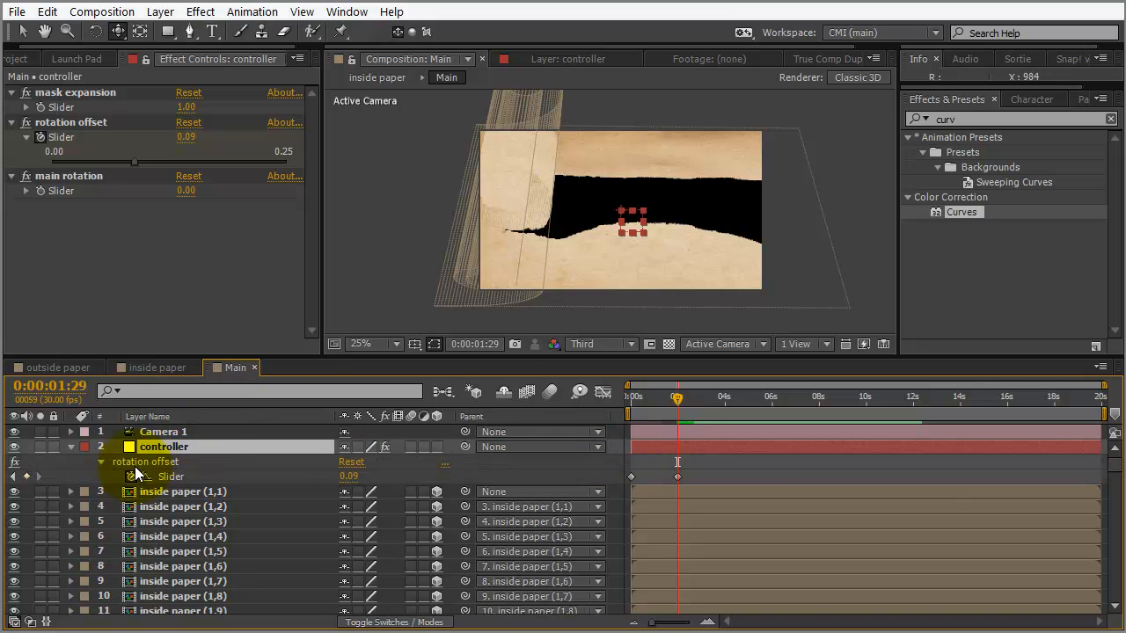
pyautogui.click(172, 478)
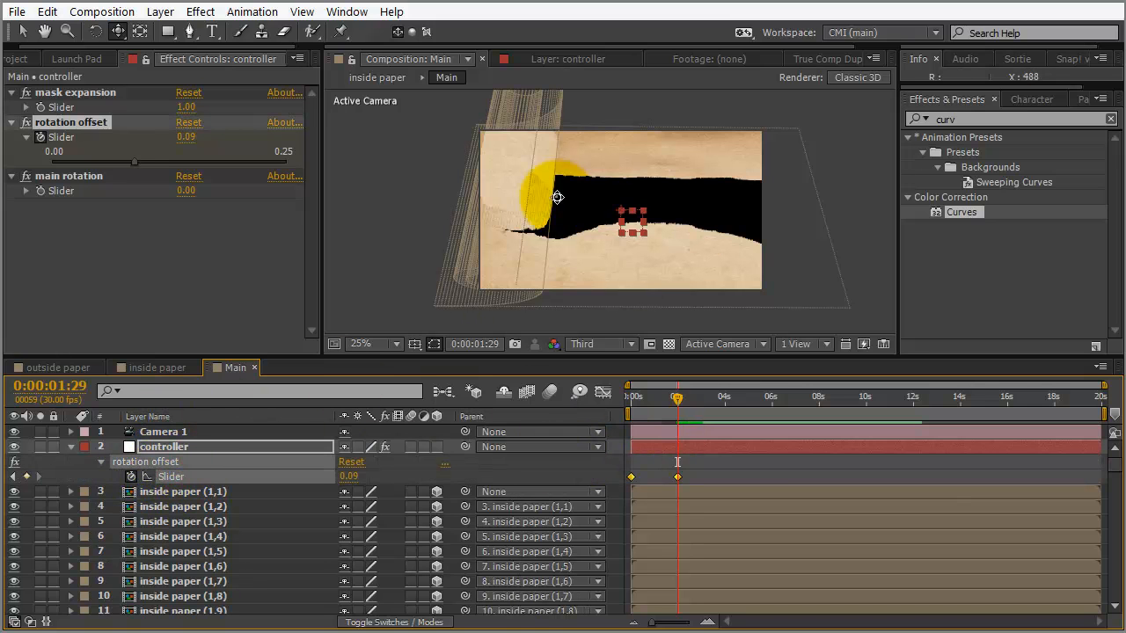
pyautogui.moveTo(574, 203); pyautogui.dragTo(529, 219)
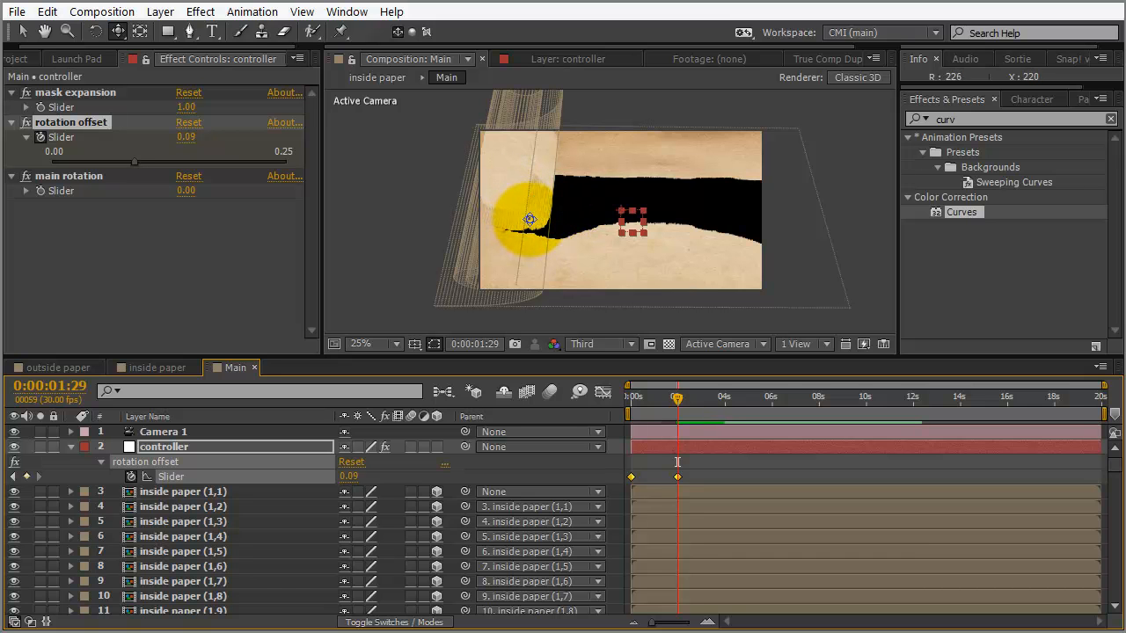
# Apply the Graymachine Inertial_Bounce preset to the rotation offset slider
pyautogui.click(1111, 119)
pyautogui.click(908, 138)
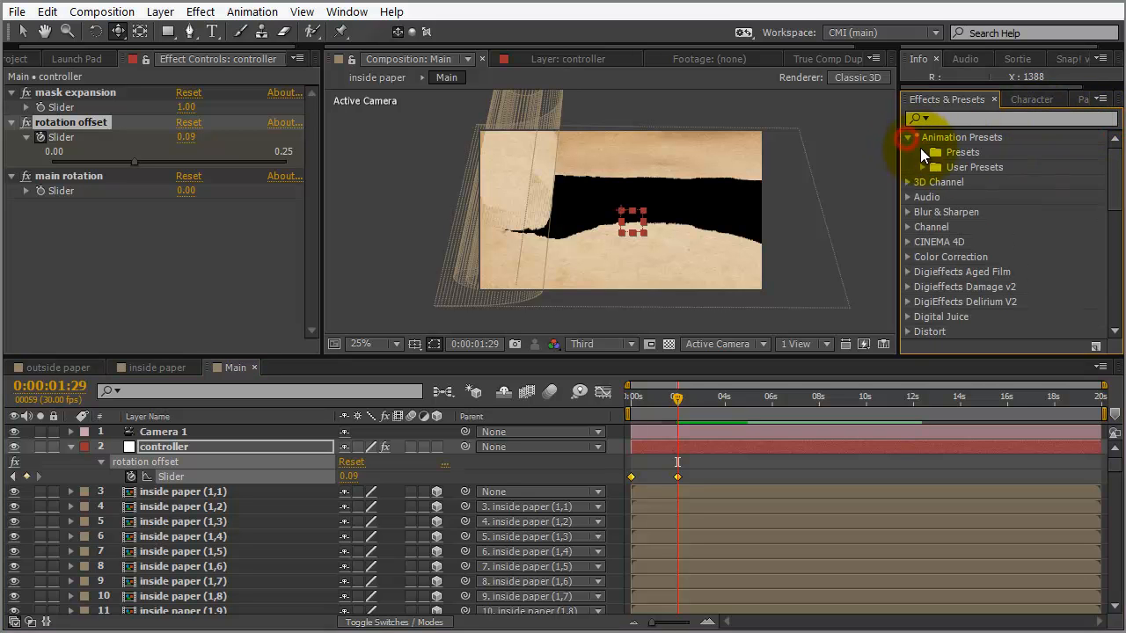
pyautogui.click(921, 153)
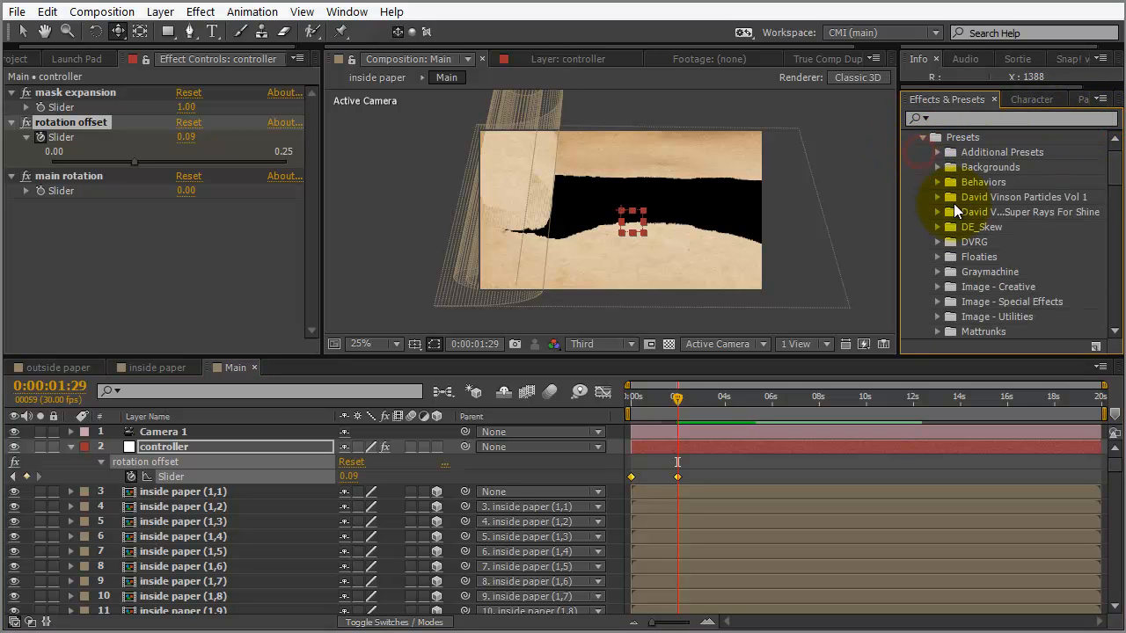
pyautogui.click(937, 271)
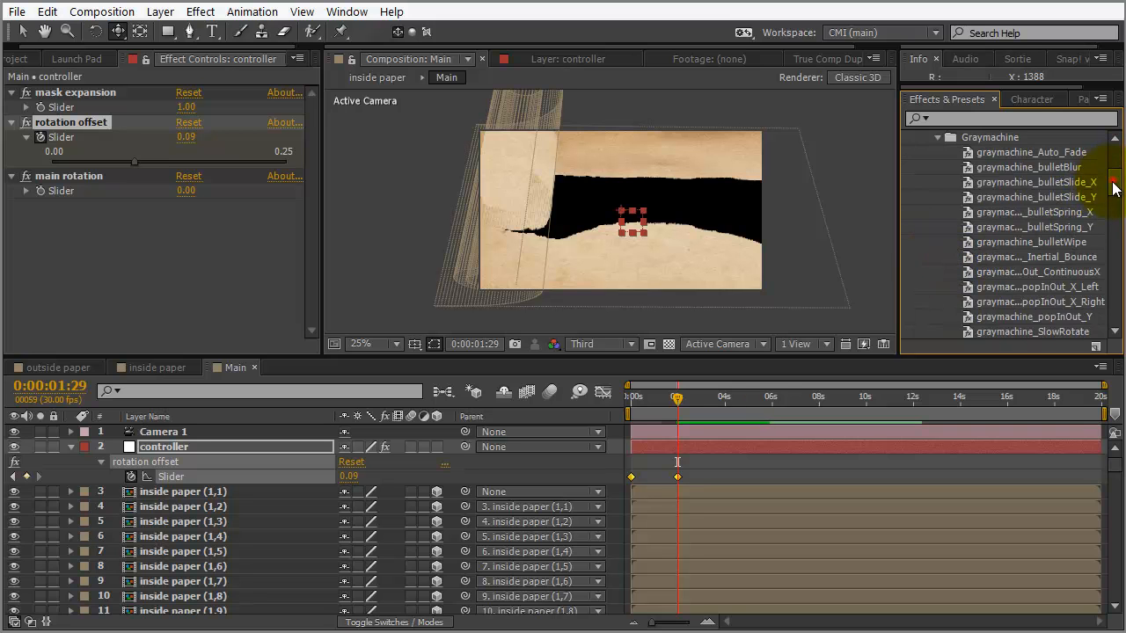
pyautogui.moveTo(1112, 183); pyautogui.dragTo(1111, 191)
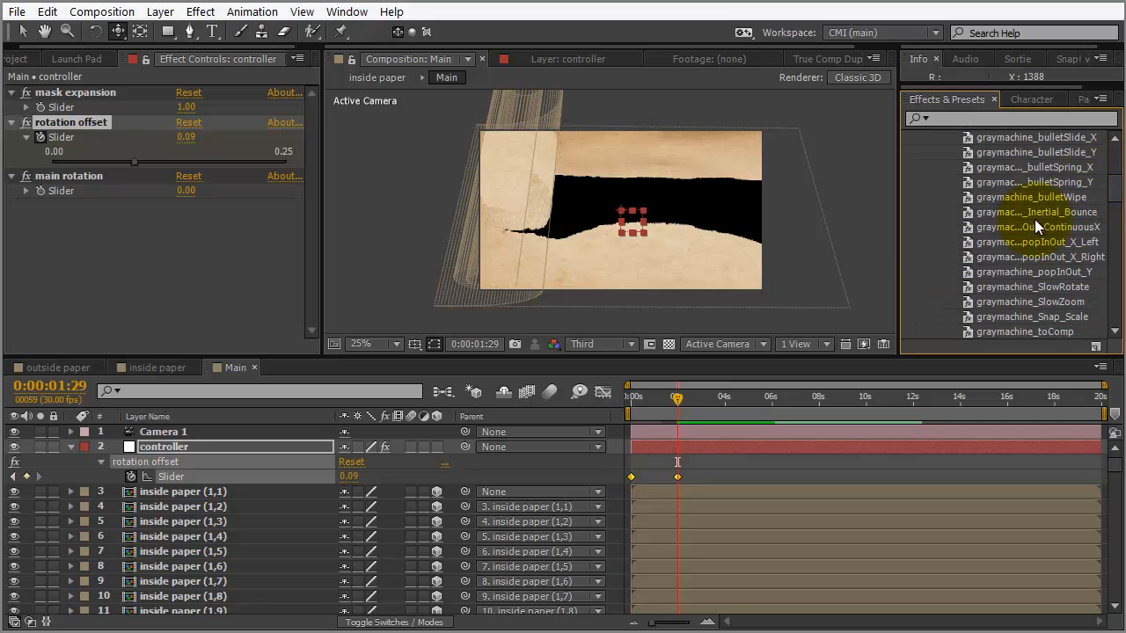
pyautogui.moveTo(1046, 212); pyautogui.dragTo(163, 471)
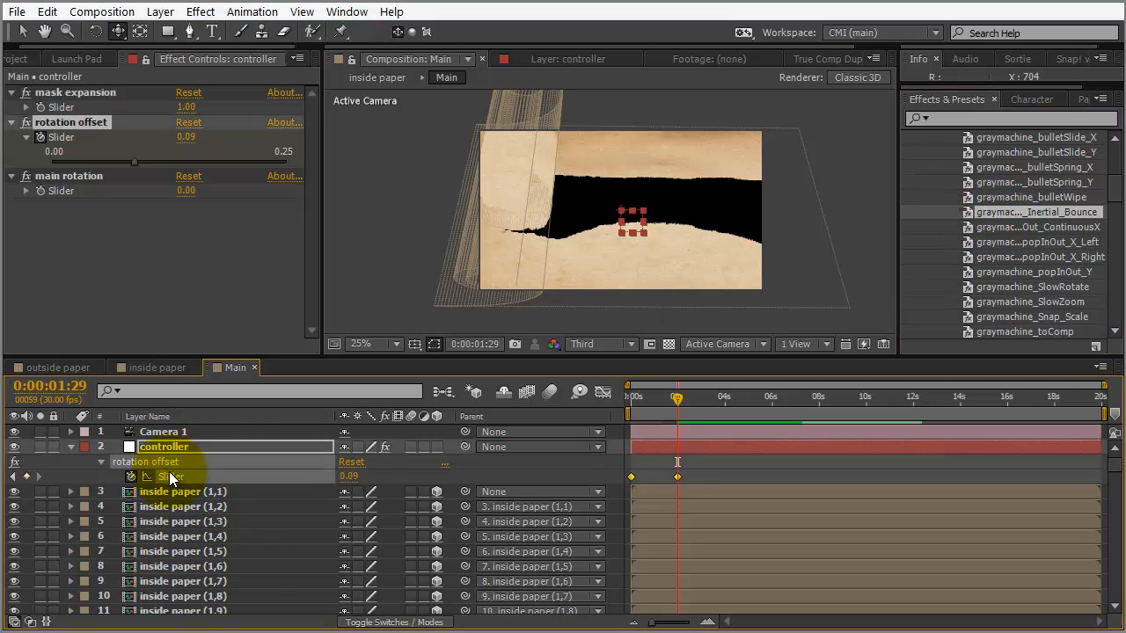
pyautogui.doubleClick(970, 213)
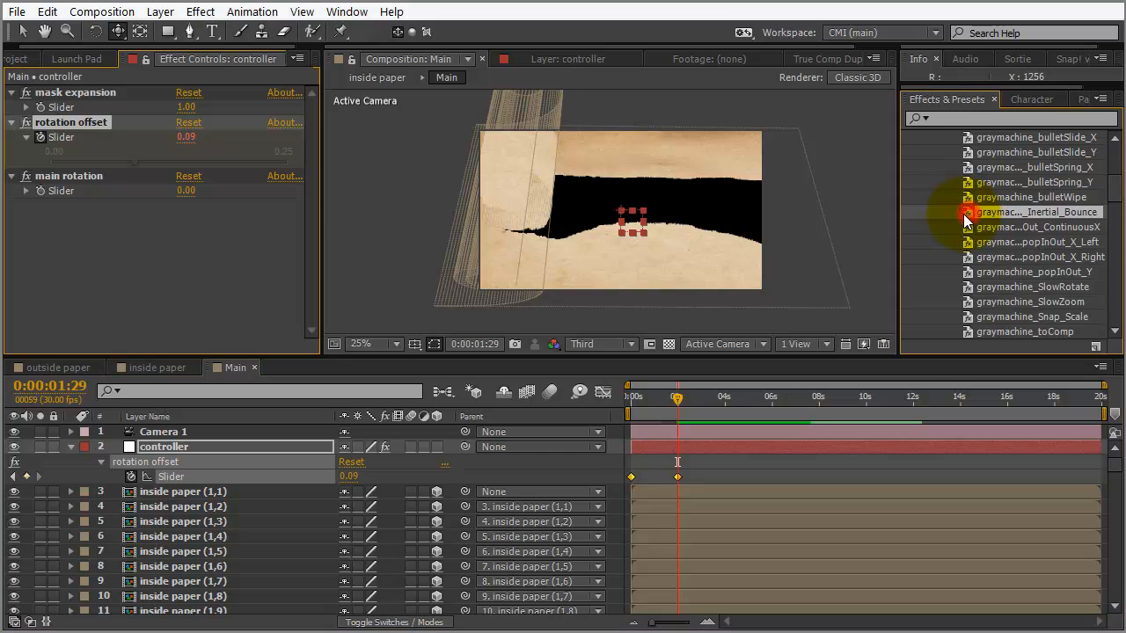
# Inspect the bounce expression (amp 0.1, freq 2.0, decay 2.0), then collapse the controller layer
pyautogui.press('v')
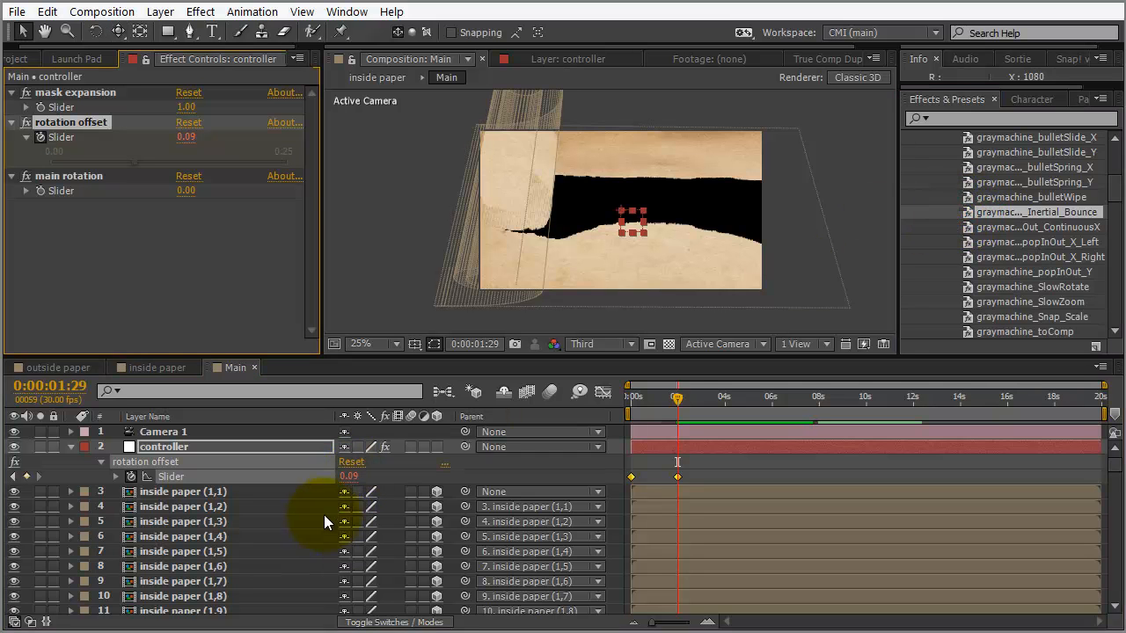
pyautogui.press('e')
pyautogui.press('e')
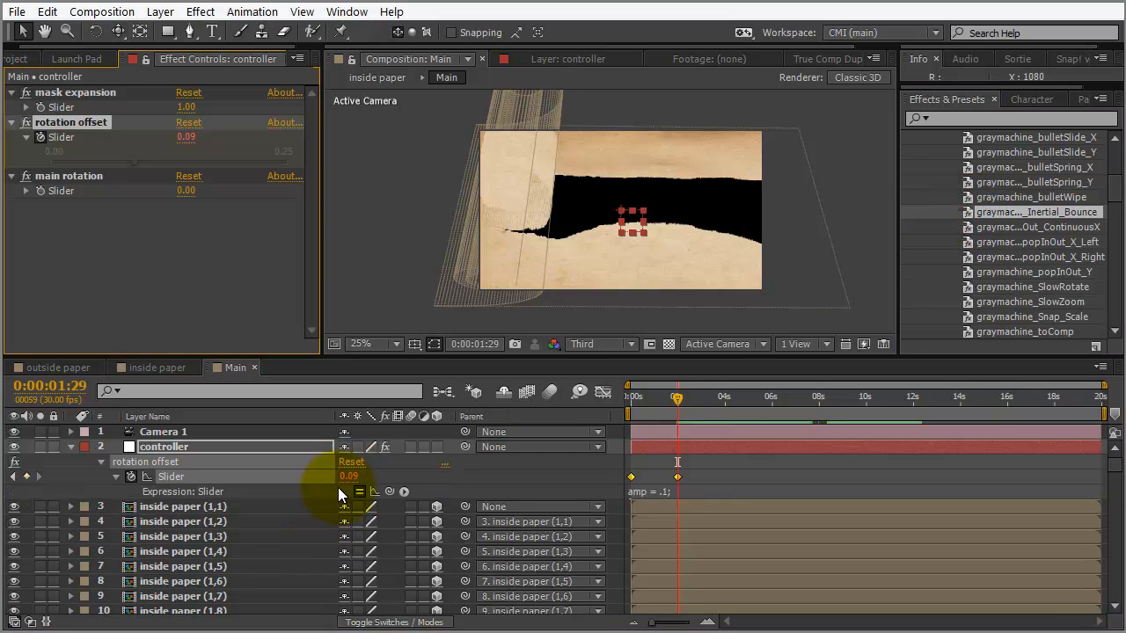
pyautogui.click(671, 490)
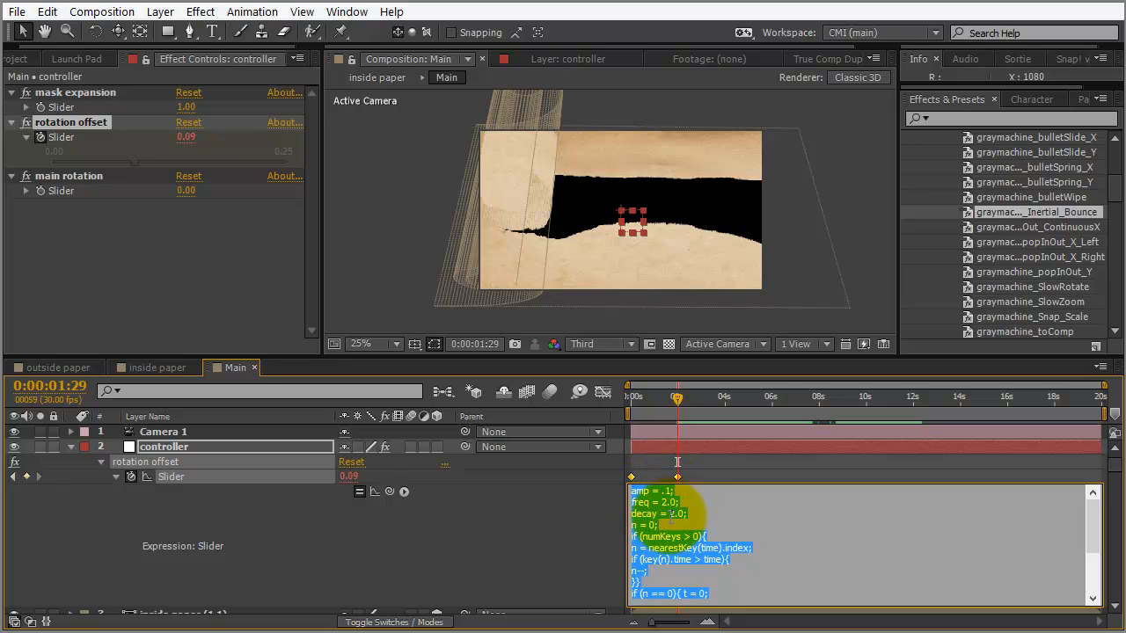
pyautogui.click(722, 469)
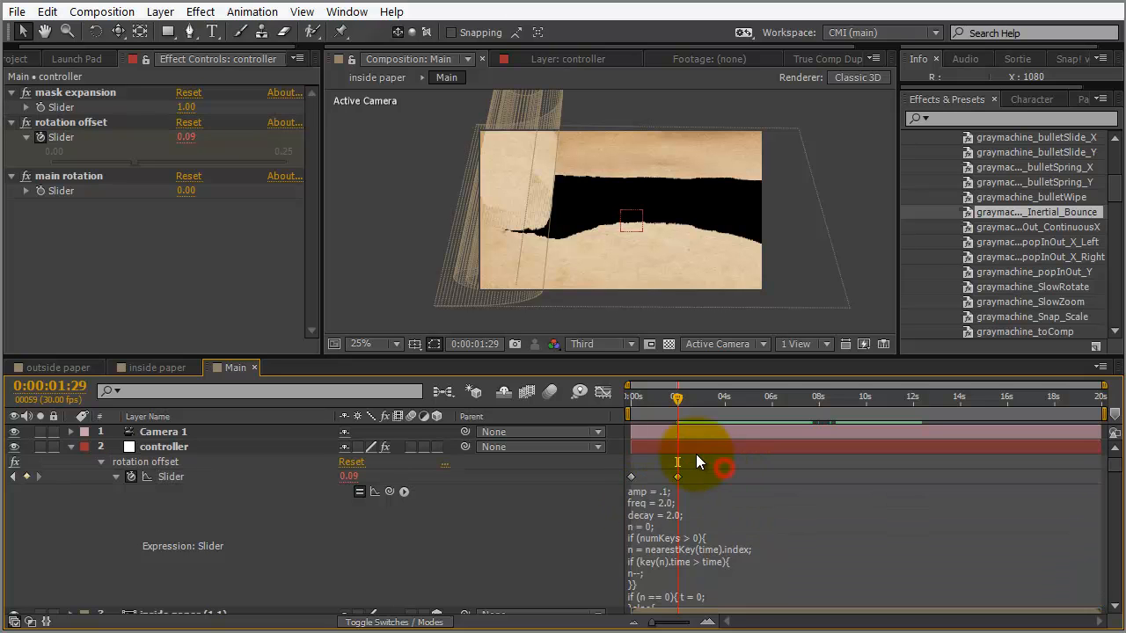
pyautogui.click(70, 446)
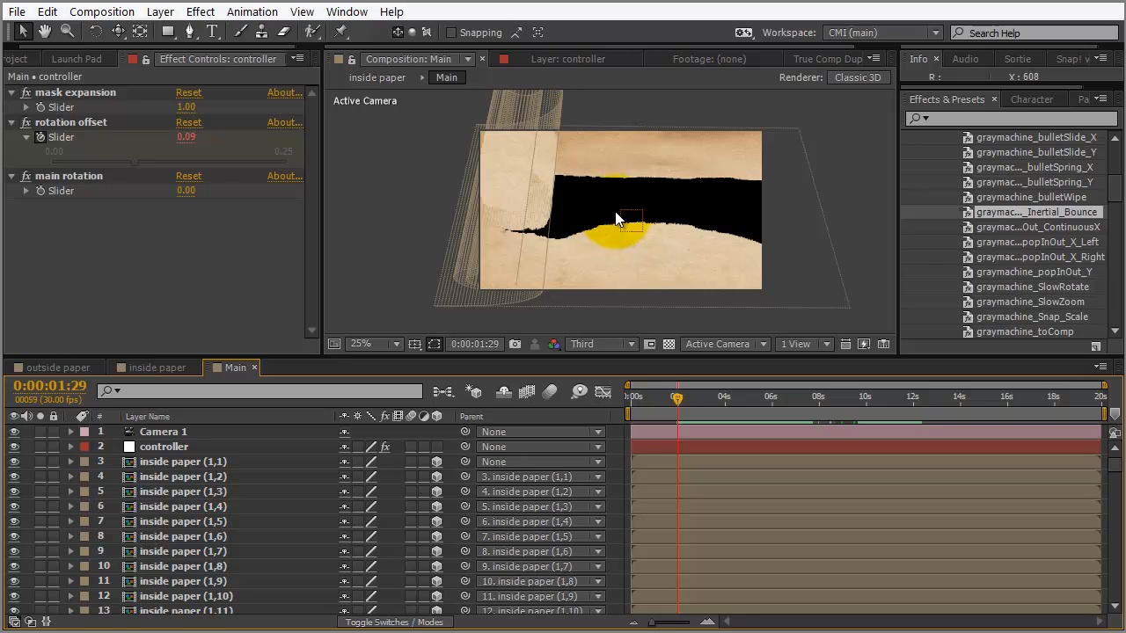
# Zoom the viewer out to 12.5% and start creating a new light layer
pyautogui.press(',')
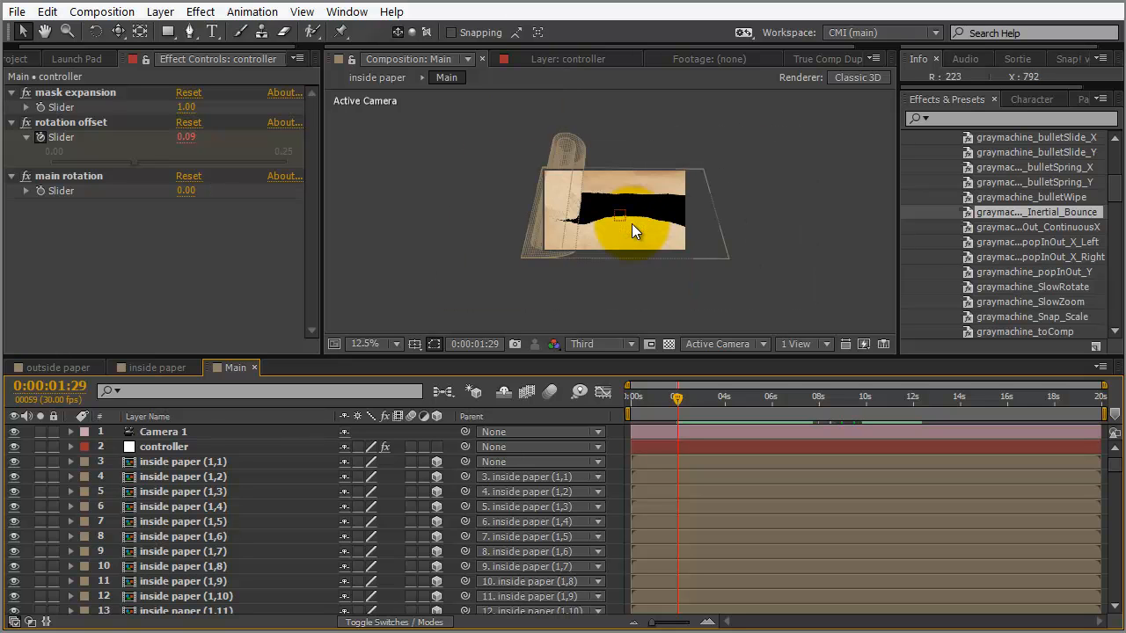
pyautogui.click(159, 12)
pyautogui.moveTo(179, 40)
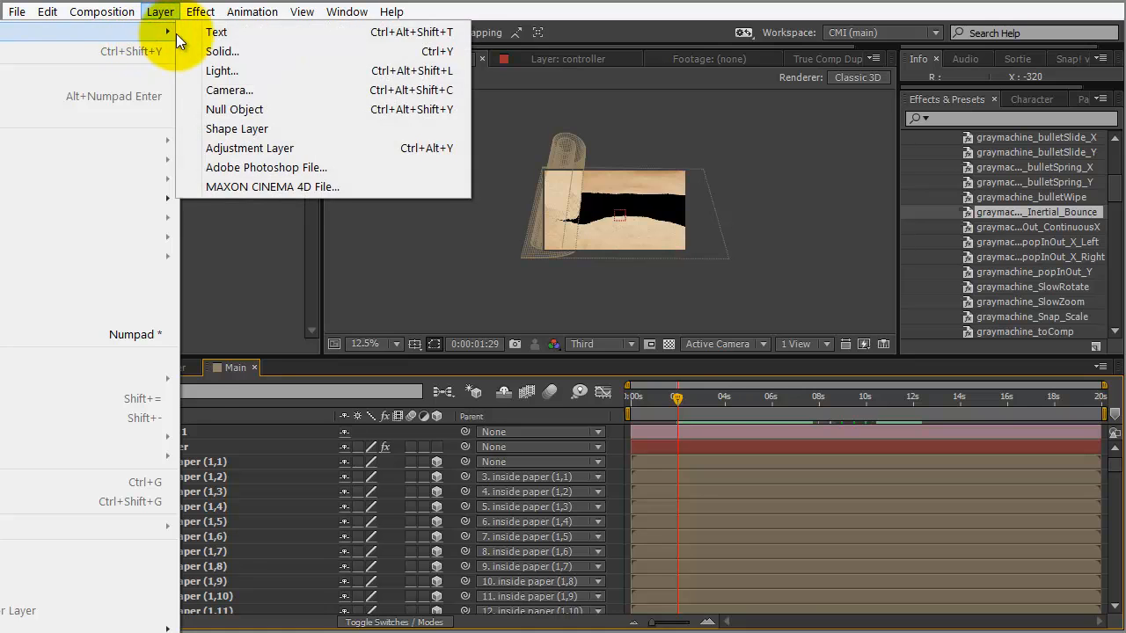
pyautogui.click(221, 71)
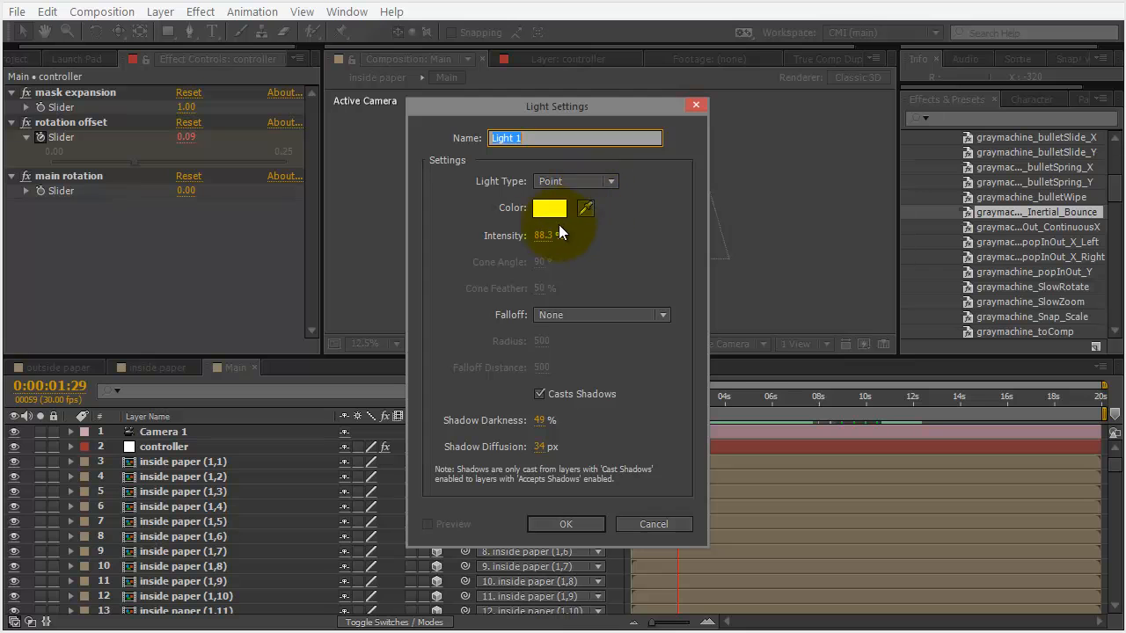
# Create Light 1 as a shadow-casting point light coloured FCF5E5 at 88.3% intensity
pyautogui.click(556, 209)
pyautogui.click(55, 355)
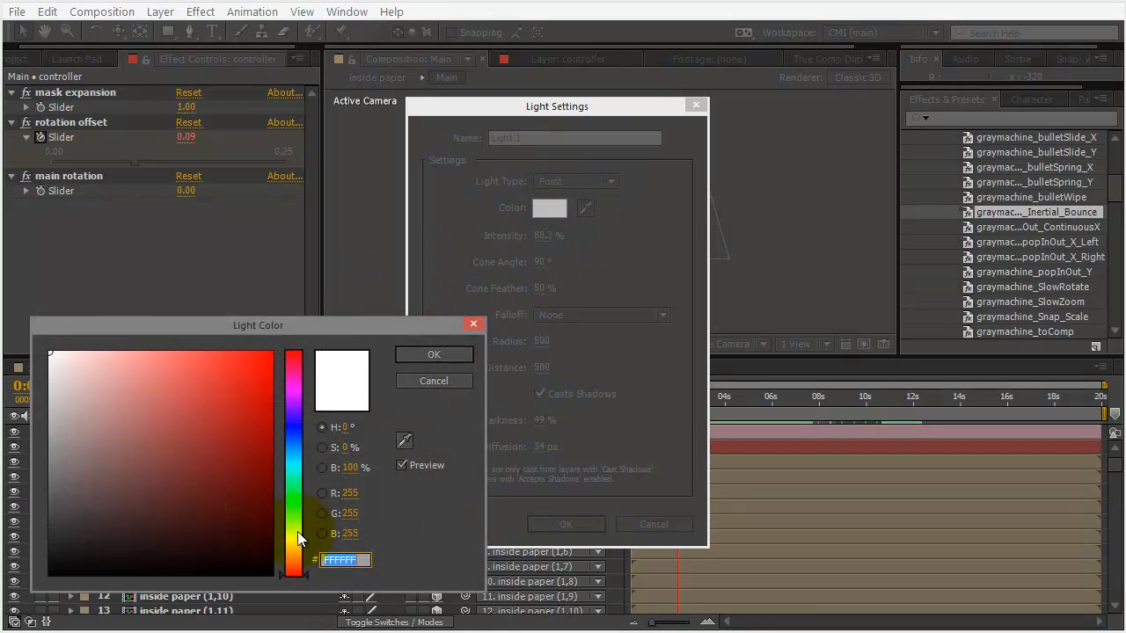
pyautogui.moveTo(300, 557); pyautogui.dragTo(301, 545)
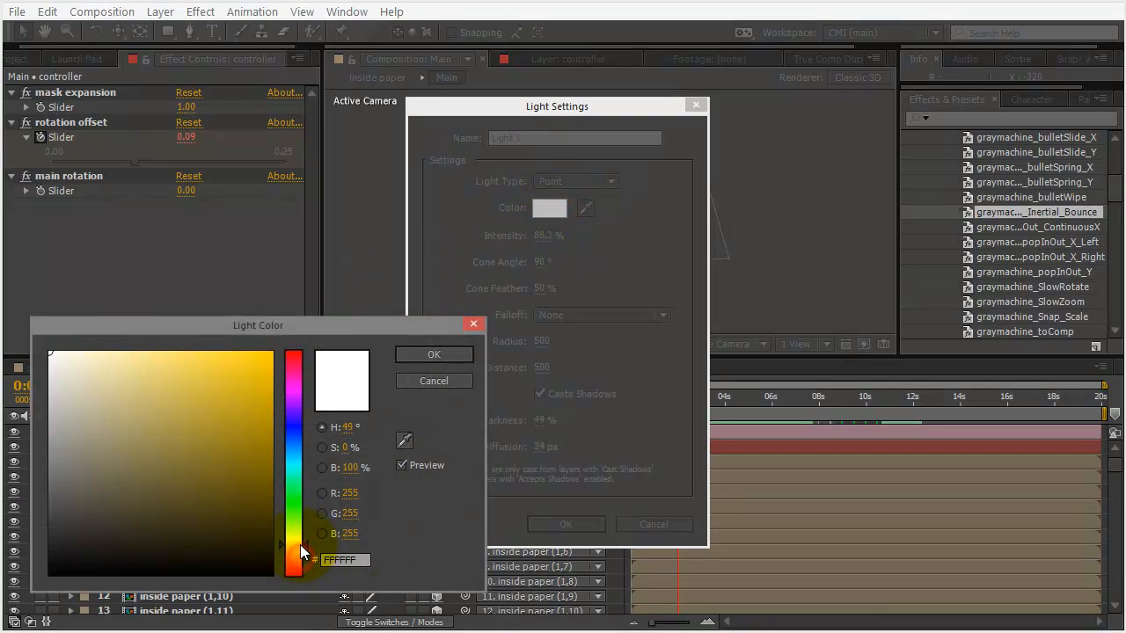
pyautogui.click(53, 349)
pyautogui.moveTo(54, 350); pyautogui.dragTo(67, 353)
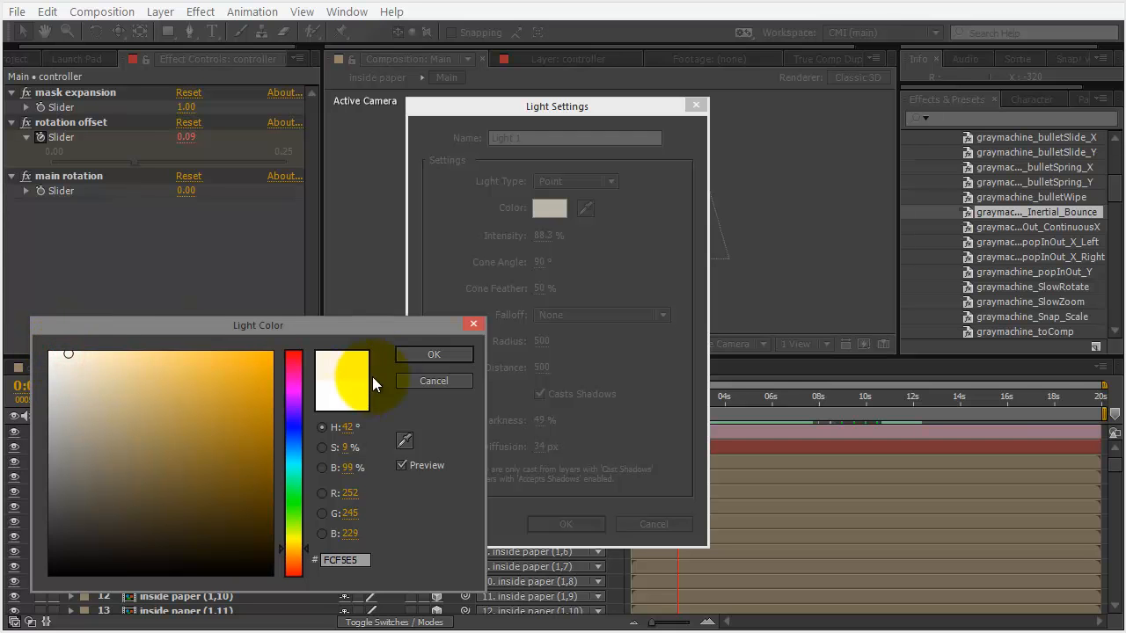
pyautogui.click(413, 349)
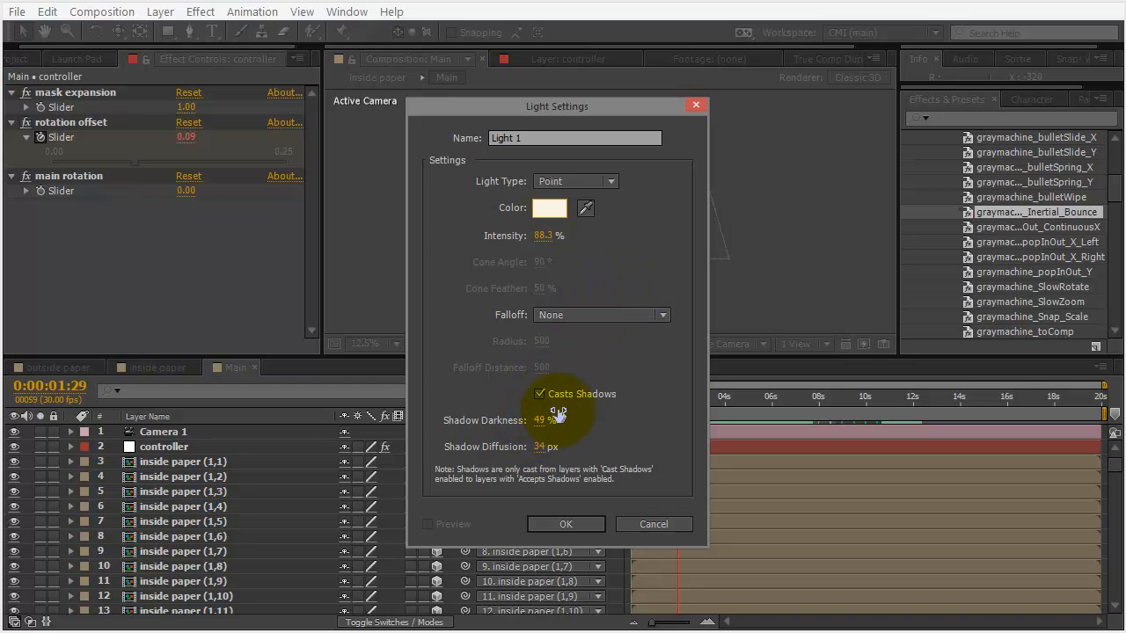
pyautogui.click(579, 525)
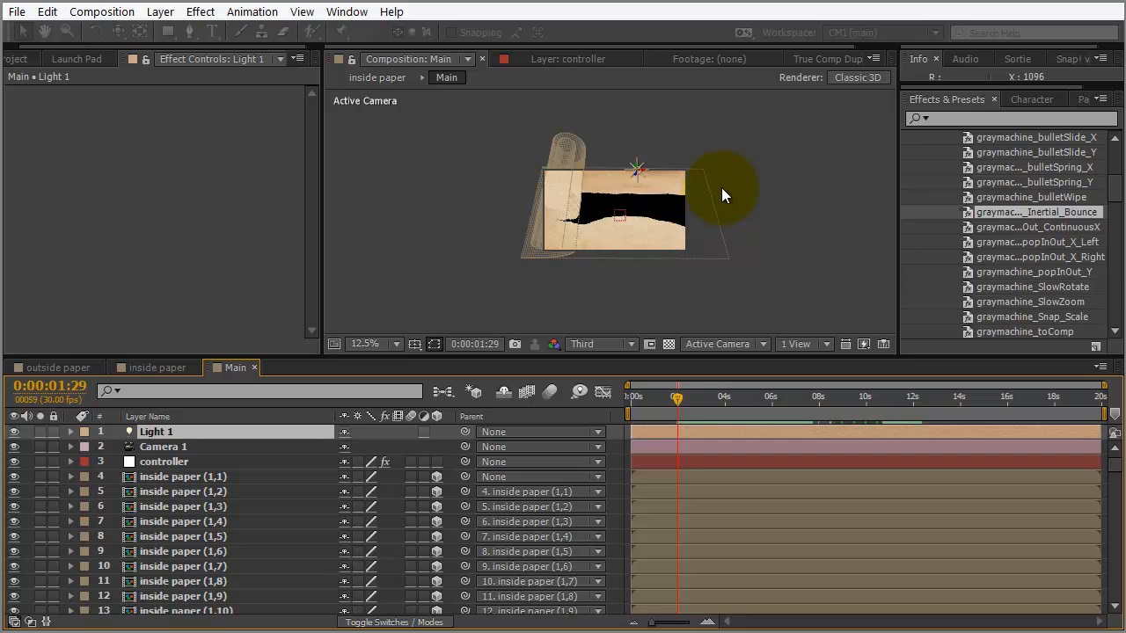
# Drag Light 1 up and to the right so it sits above the paper sheet
pyautogui.scroll(1, 759, 177)
pyautogui.click(763, 171)
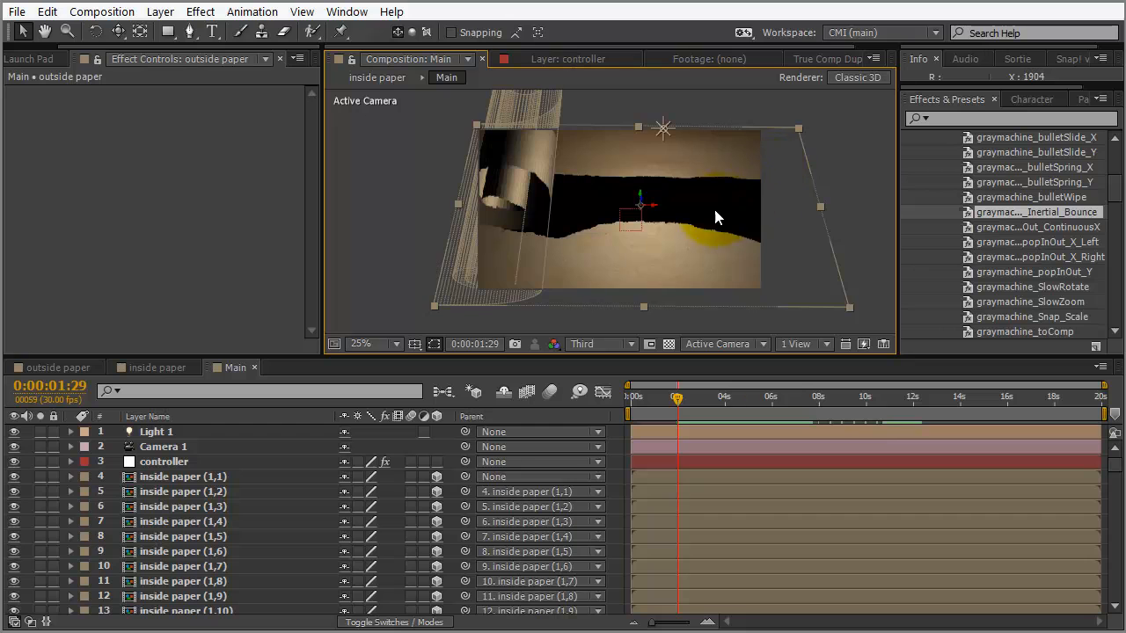
pyautogui.scroll(-1, 724, 216)
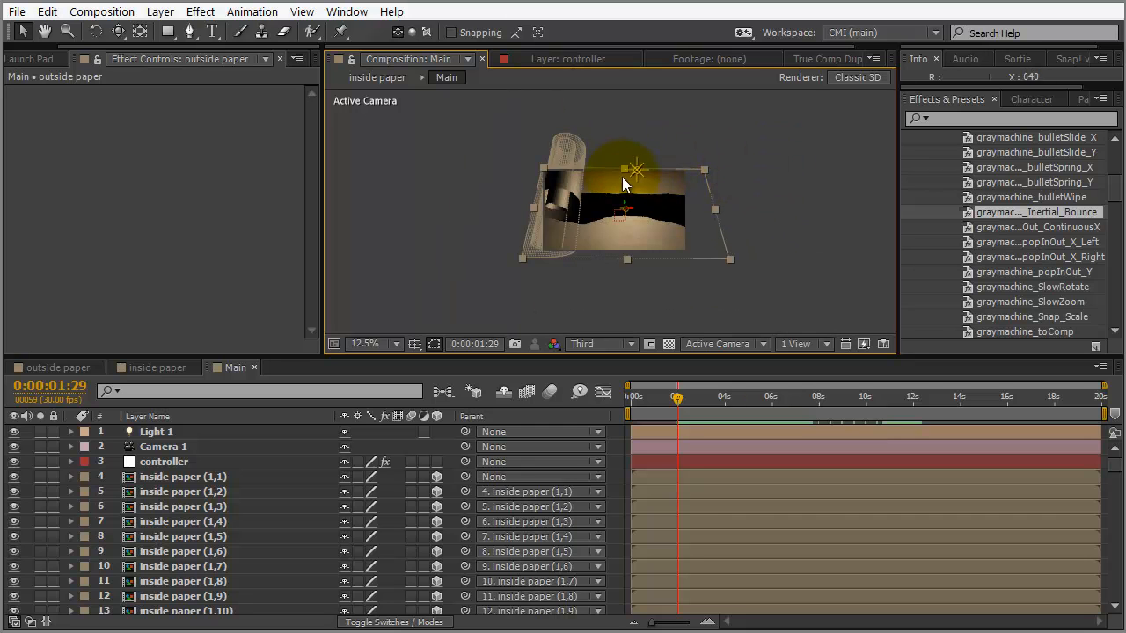
pyautogui.moveTo(626, 210); pyautogui.dragTo(629, 189)
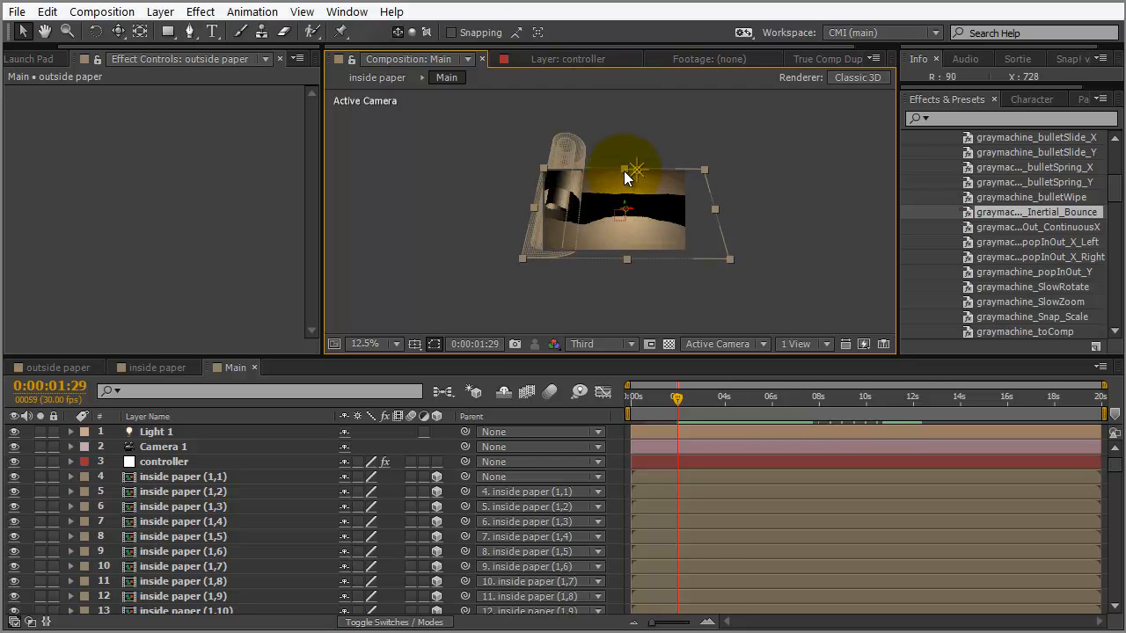
pyautogui.click(167, 432)
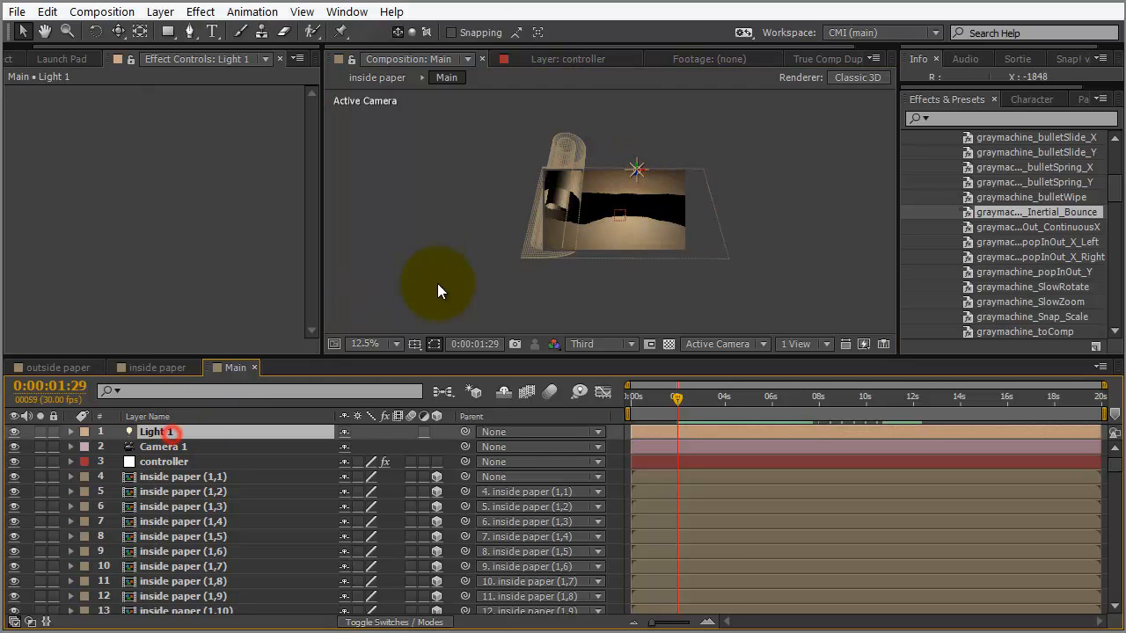
pyautogui.moveTo(637, 168); pyautogui.dragTo(714, 131)
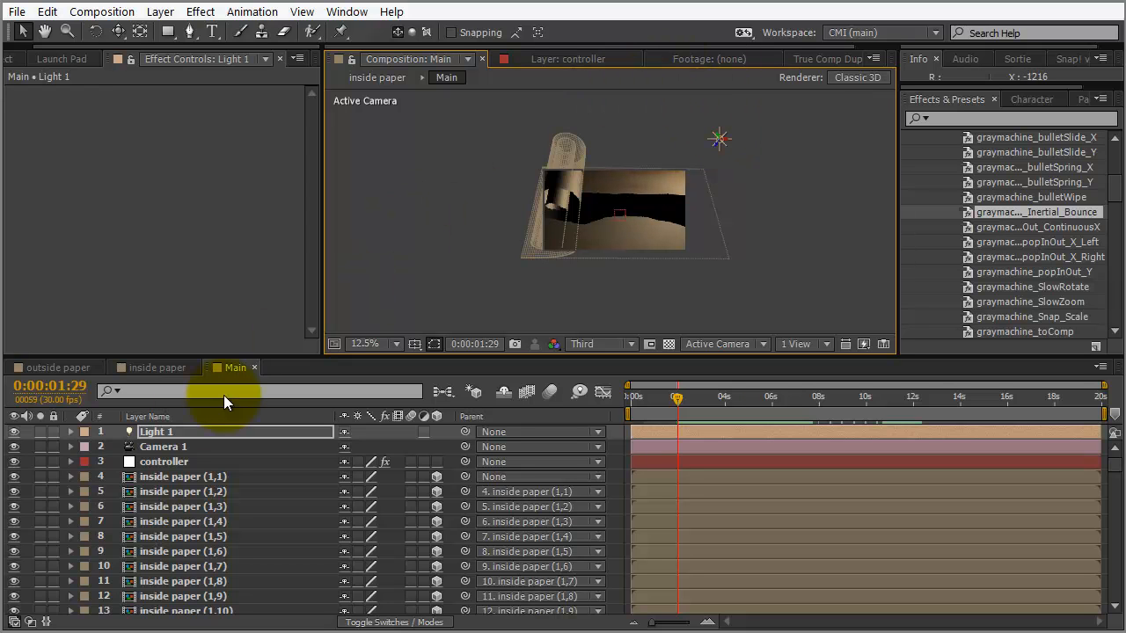
pyautogui.click(163, 433)
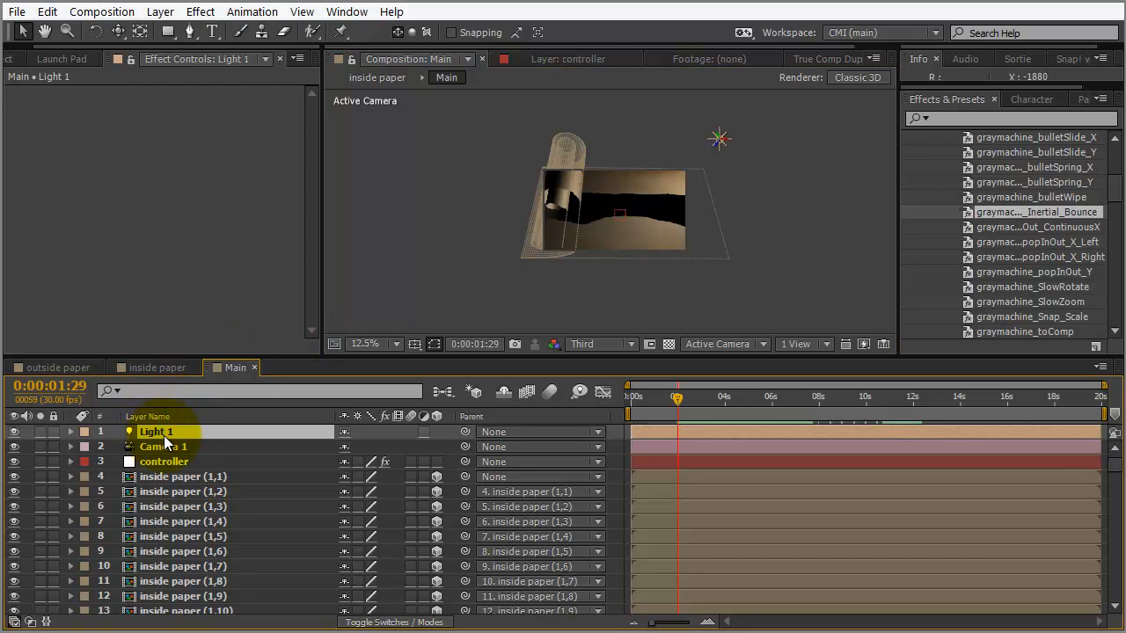
# Duplicate Light 1 as Light 2, move it below-left of the paper, and set intensity 58%
pyautogui.hotkey('ctrl', 'd')
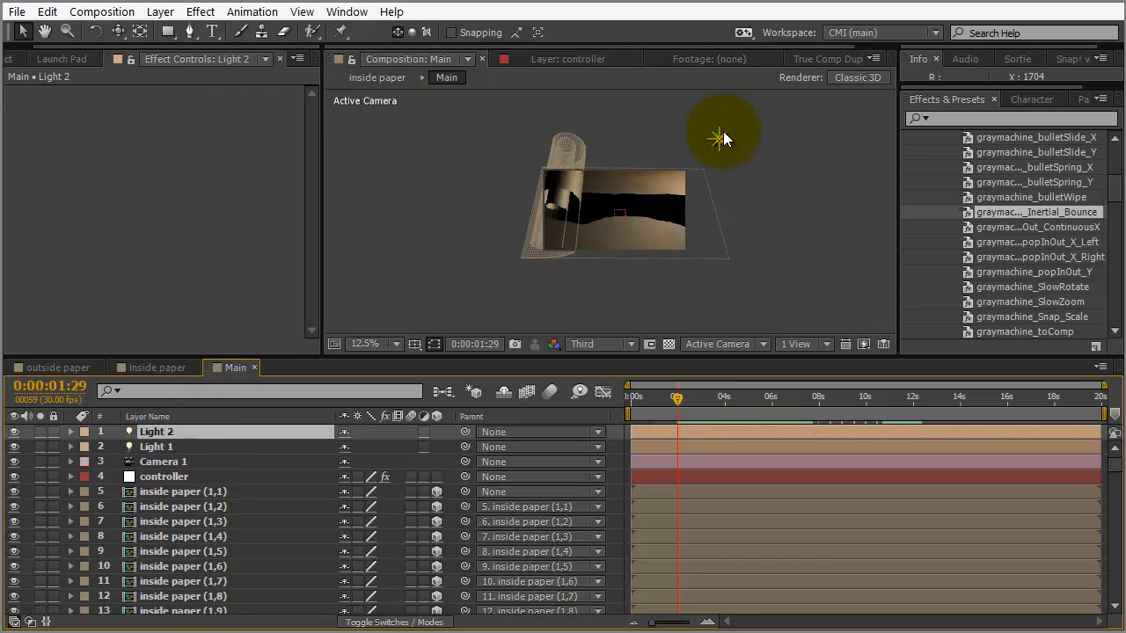
pyautogui.moveTo(720, 138); pyautogui.dragTo(588, 257)
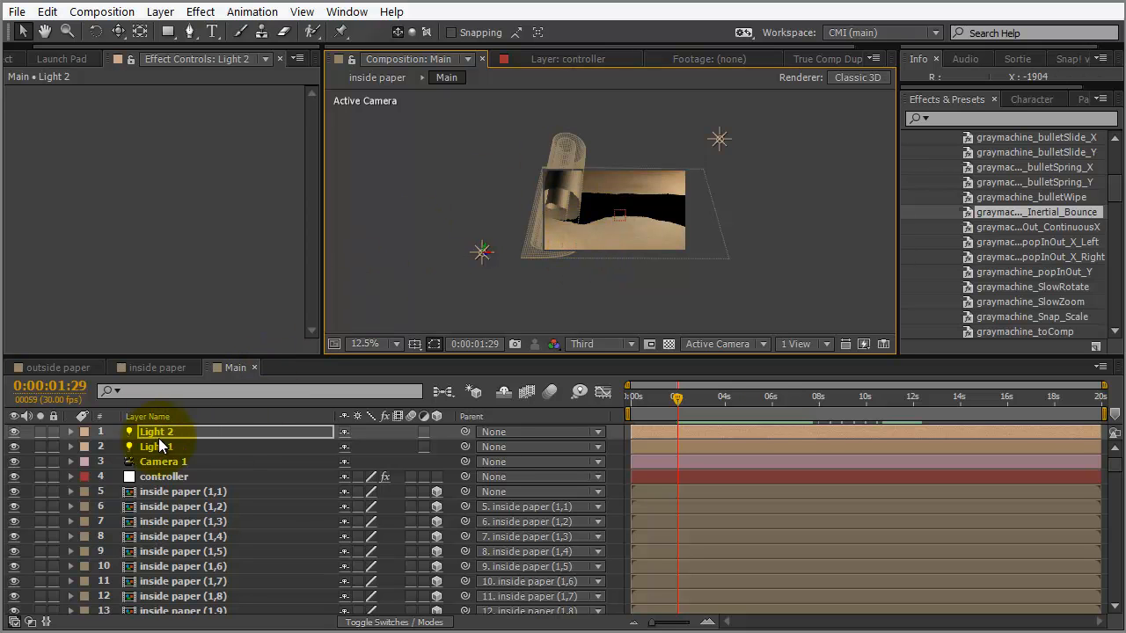
pyautogui.press('t')
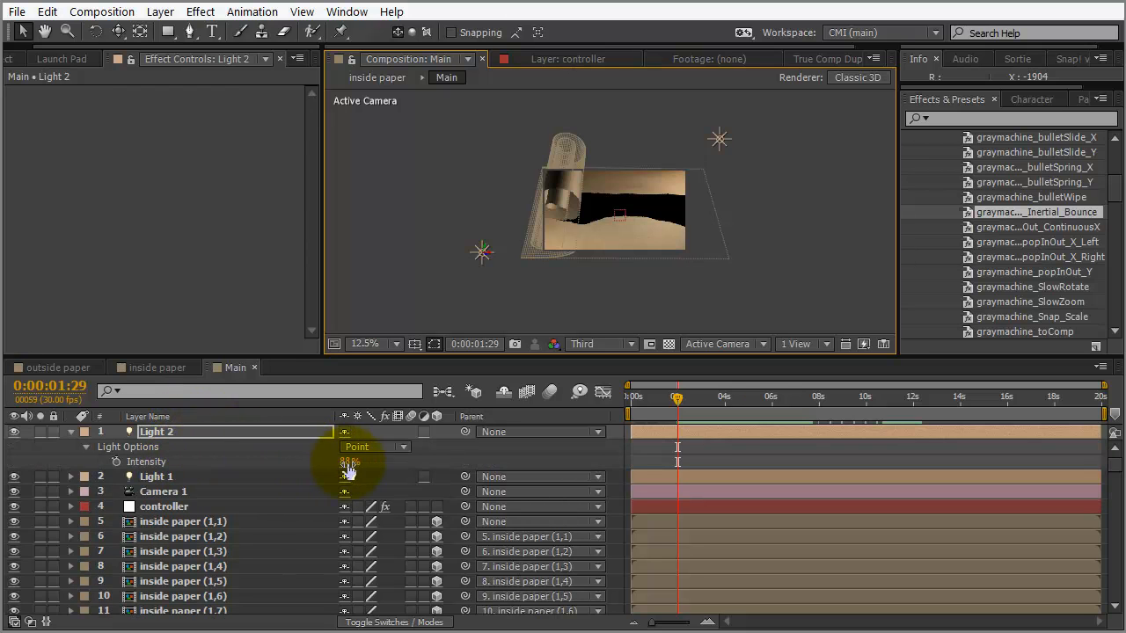
pyautogui.moveTo(346, 467); pyautogui.dragTo(329, 472)
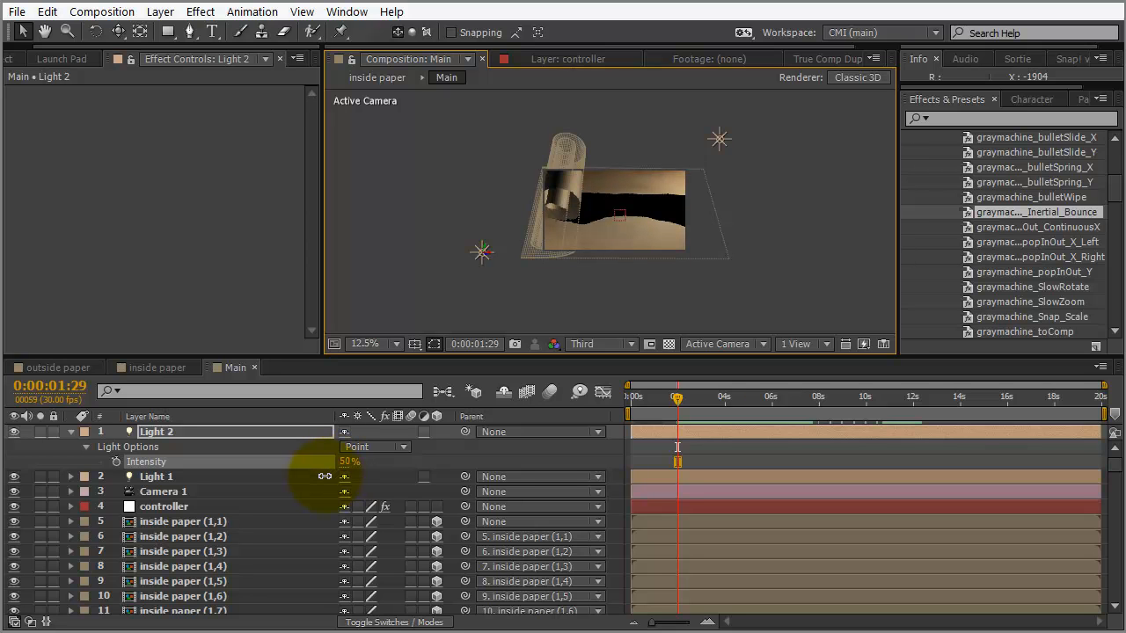
pyautogui.moveTo(324, 478); pyautogui.dragTo(324, 478)
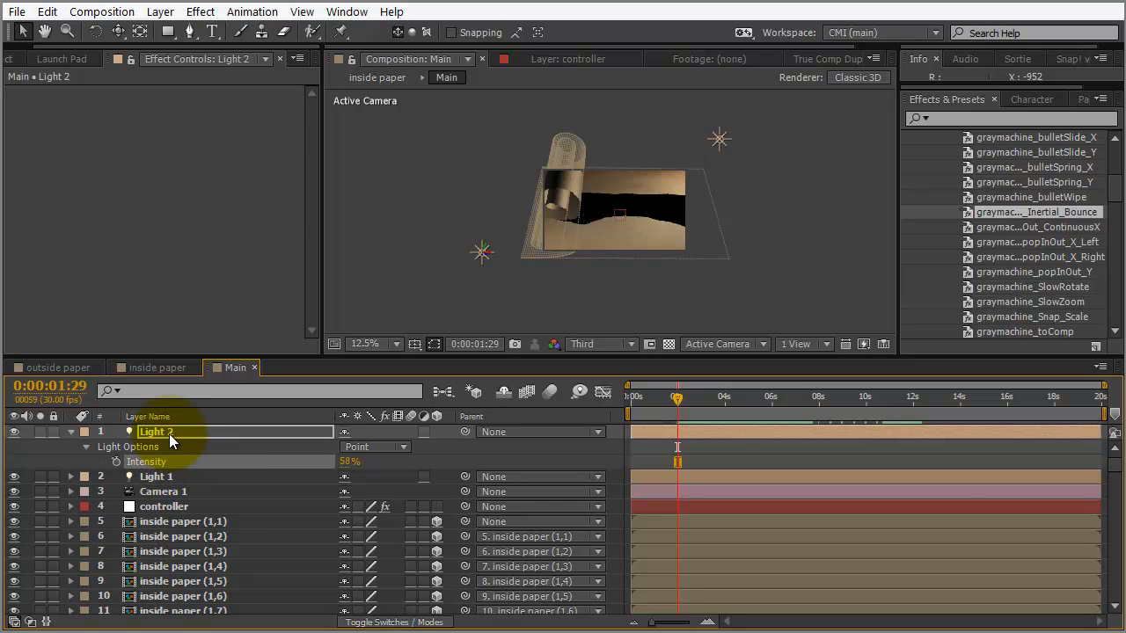
pyautogui.click(169, 432)
# Duplicate Light 2 as Light 3, place it above the paper's upper left, intensity 23%
pyautogui.hotkey('ctrl', 'd')
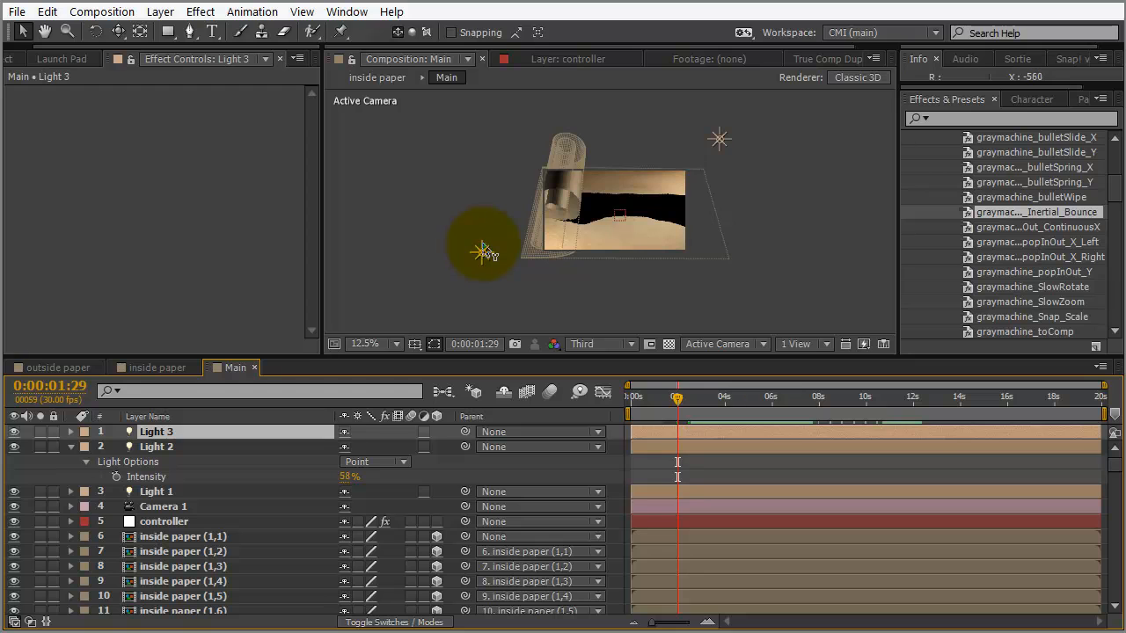
pyautogui.moveTo(483, 251); pyautogui.dragTo(497, 120)
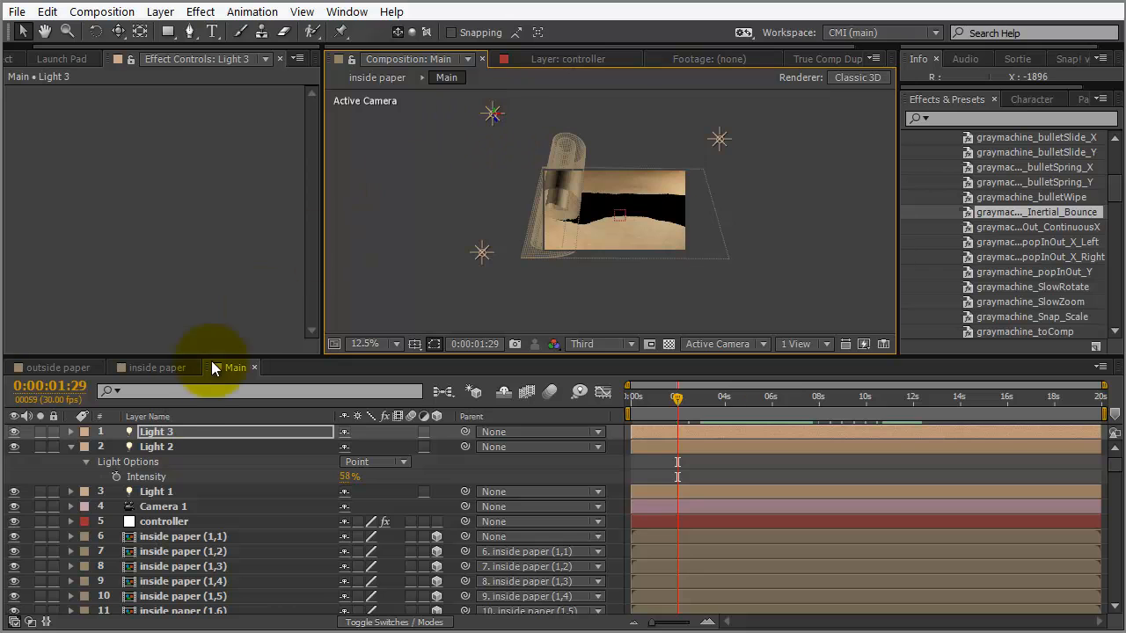
pyautogui.click(188, 430)
pyautogui.press('t')
pyautogui.moveTo(348, 464); pyautogui.dragTo(330, 464)
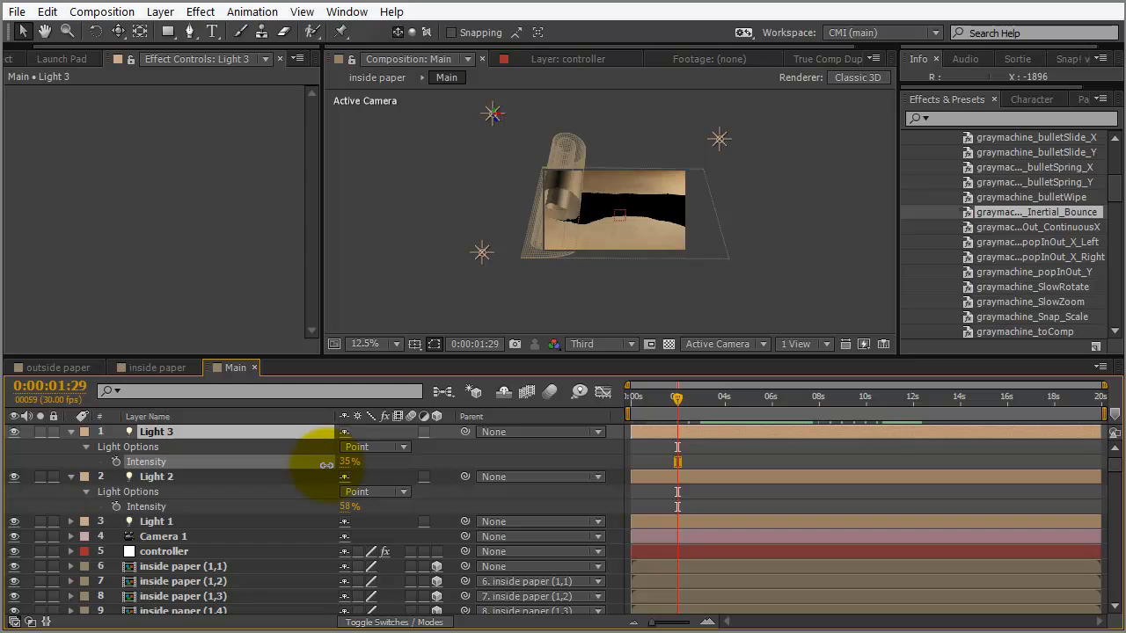
pyautogui.moveTo(326, 465); pyautogui.dragTo(315, 453)
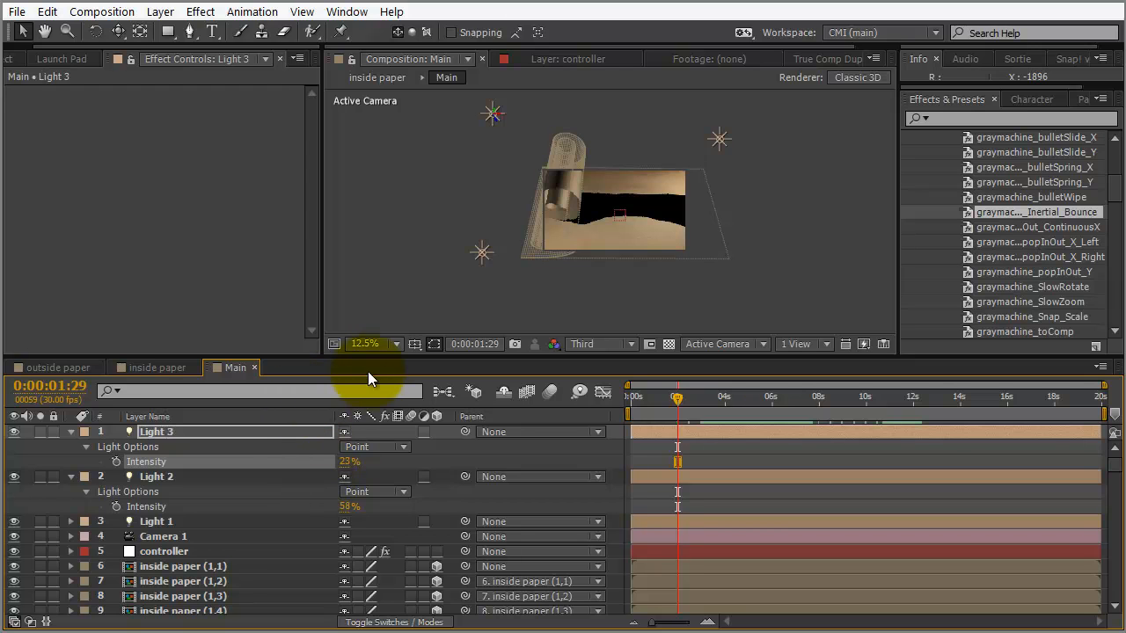
# Lock the light, Camera 1, controller and outside paper layers
pyautogui.click(73, 477)
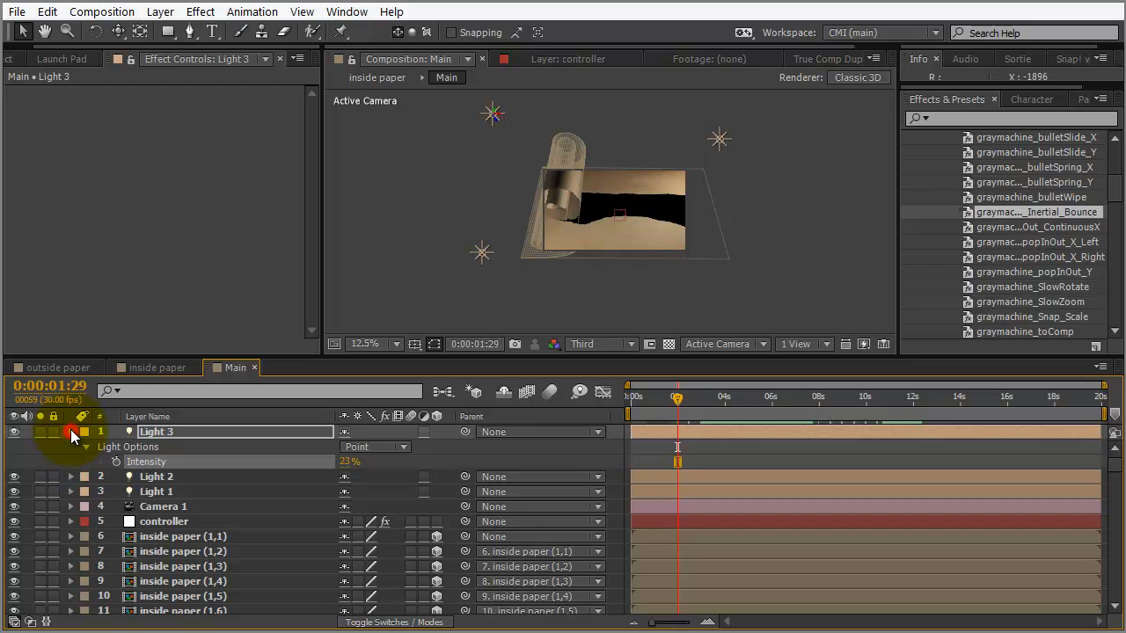
pyautogui.click(70, 431)
pyautogui.click(53, 432)
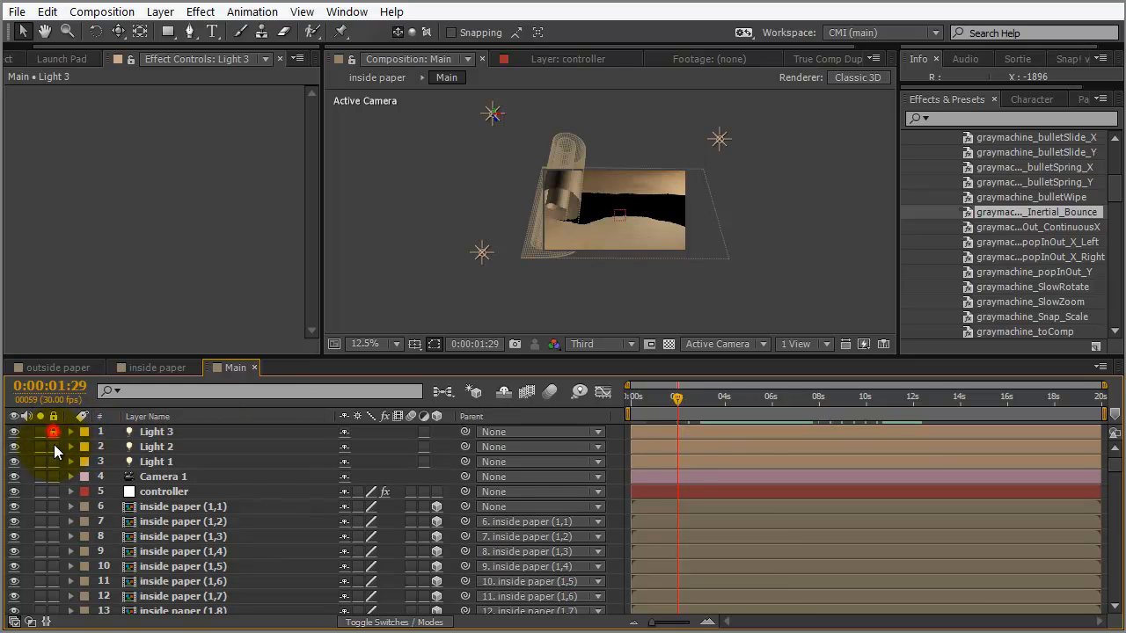
pyautogui.click(54, 476)
pyautogui.click(54, 491)
pyautogui.scroll(-20, 1119, 473)
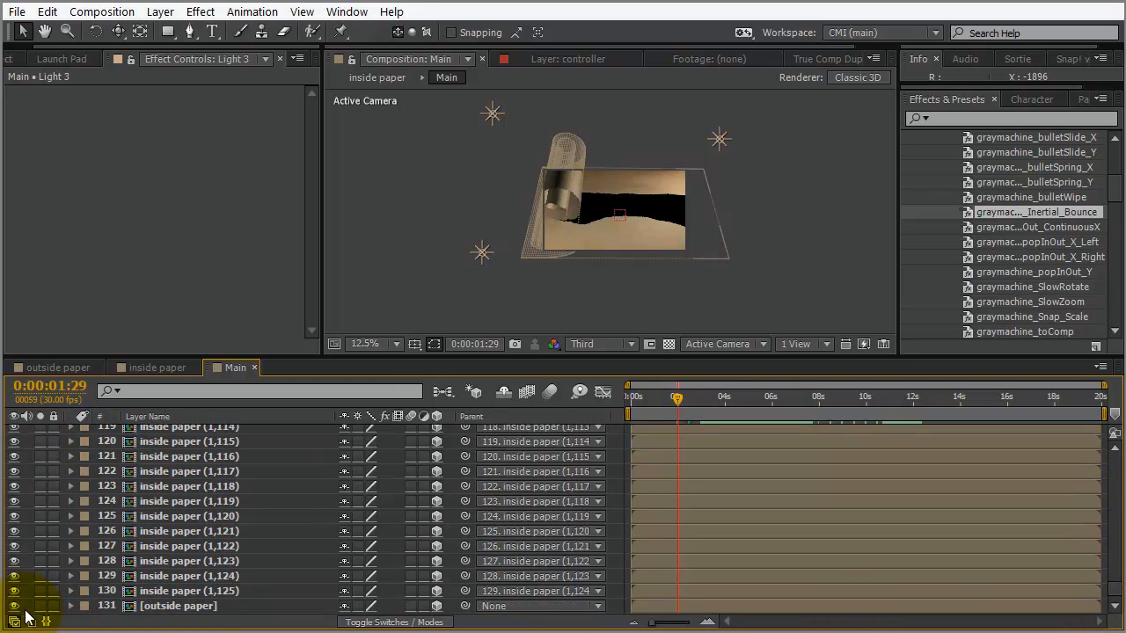
pyautogui.click(53, 605)
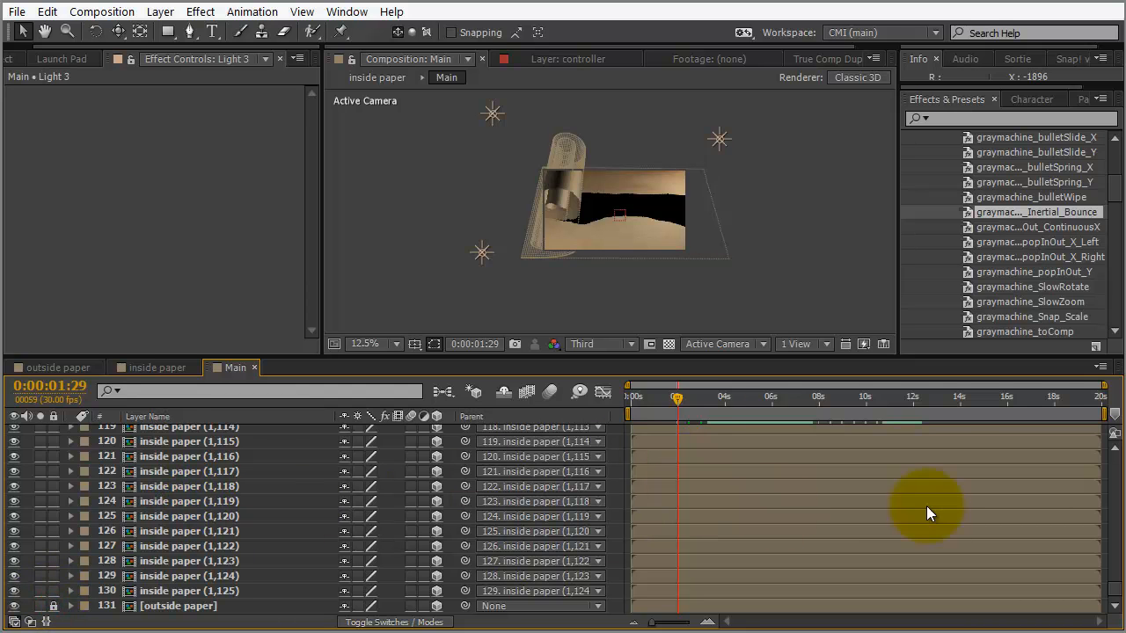
# Turn Casts Shadows On in the Material Options of all inside paper layers
pyautogui.moveTo(1114, 588); pyautogui.dragTo(1122, 452)
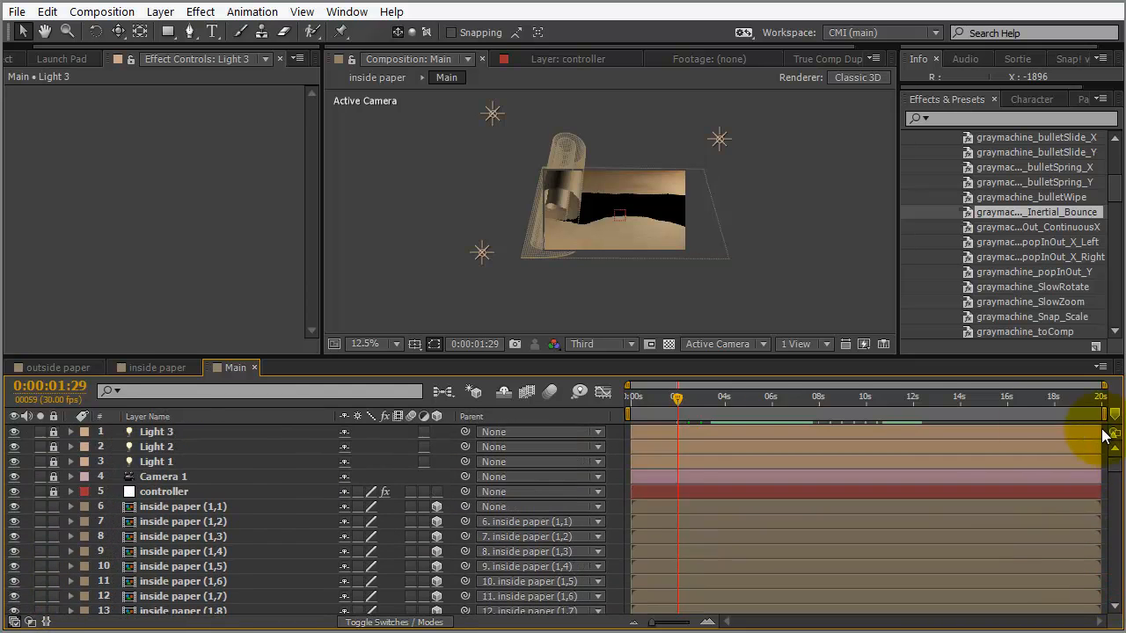
pyautogui.hotkey('ctrl', 'a')
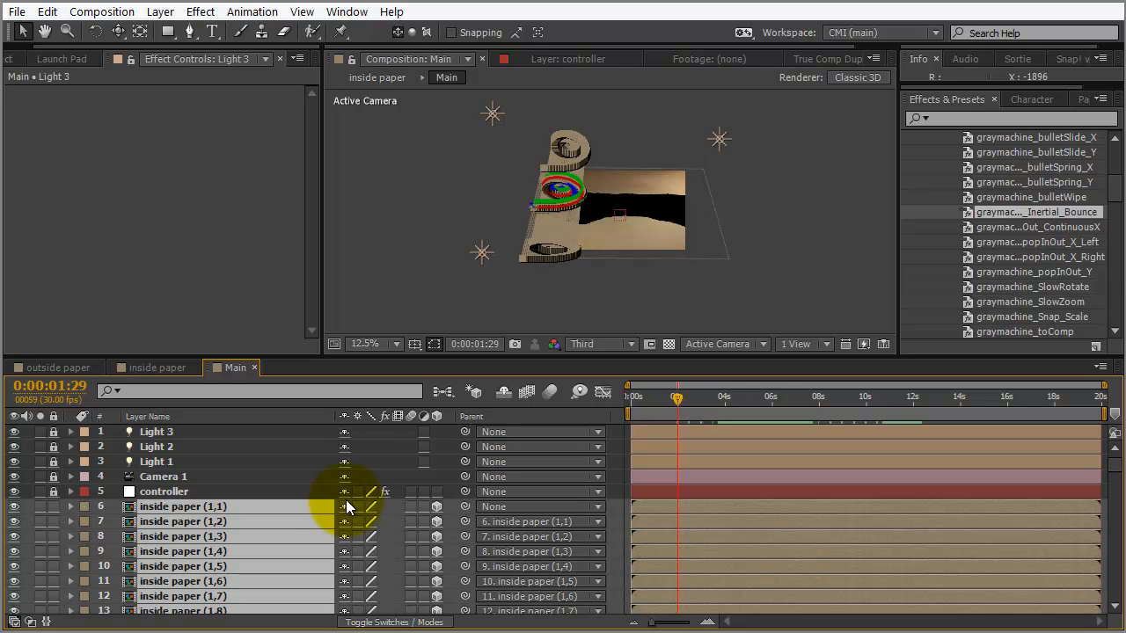
pyautogui.press('a')
pyautogui.press('a')
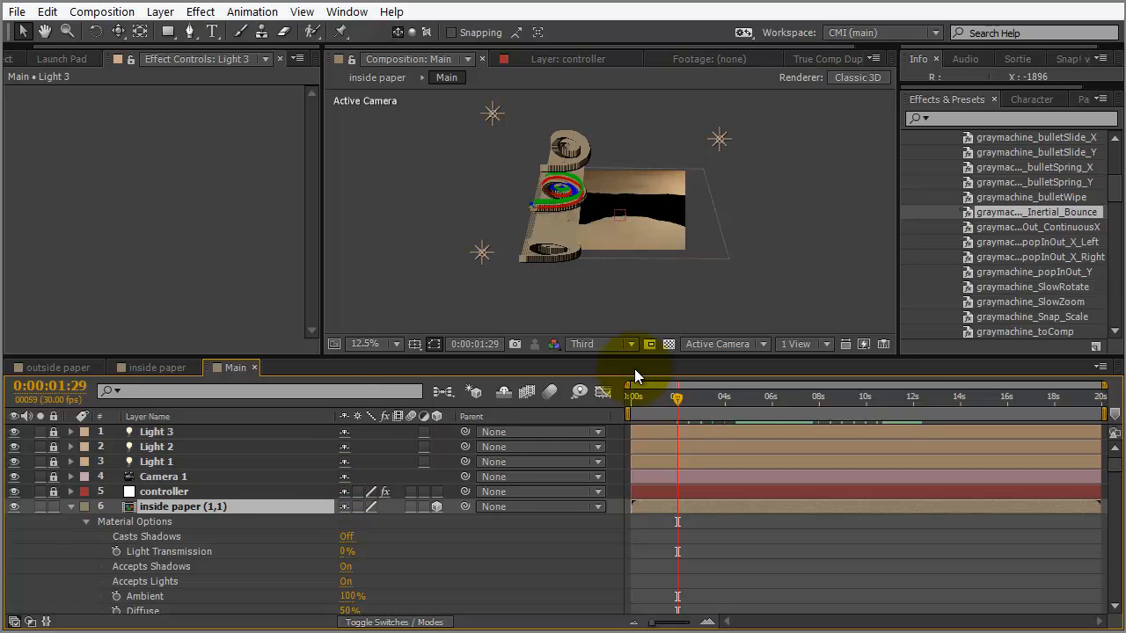
pyautogui.moveTo(299, 356); pyautogui.dragTo(304, 313)
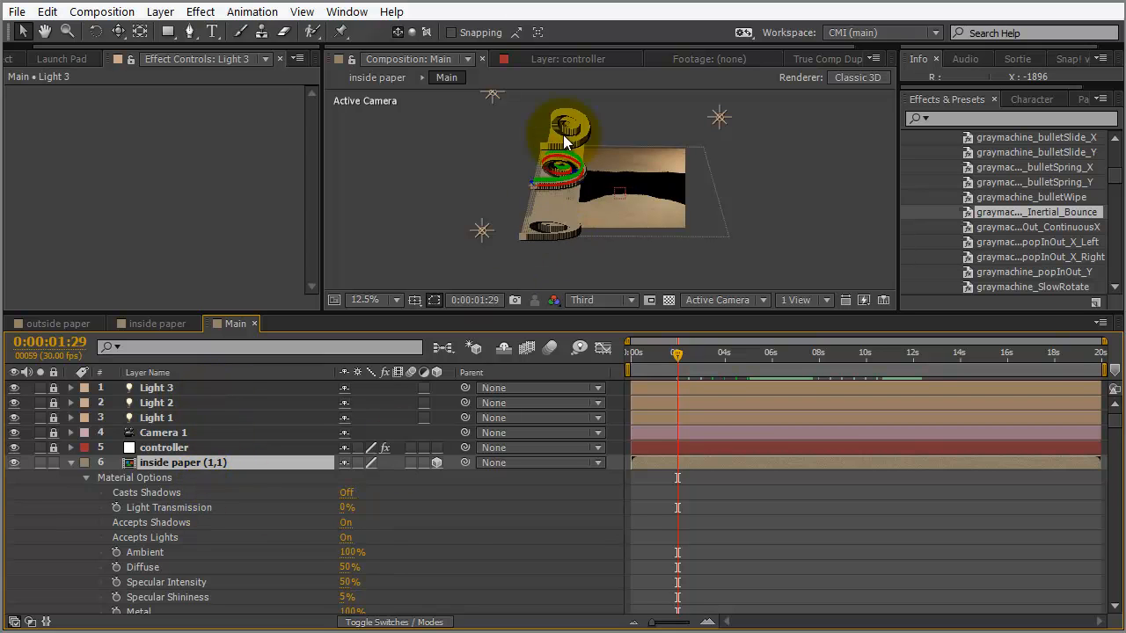
pyautogui.click(347, 494)
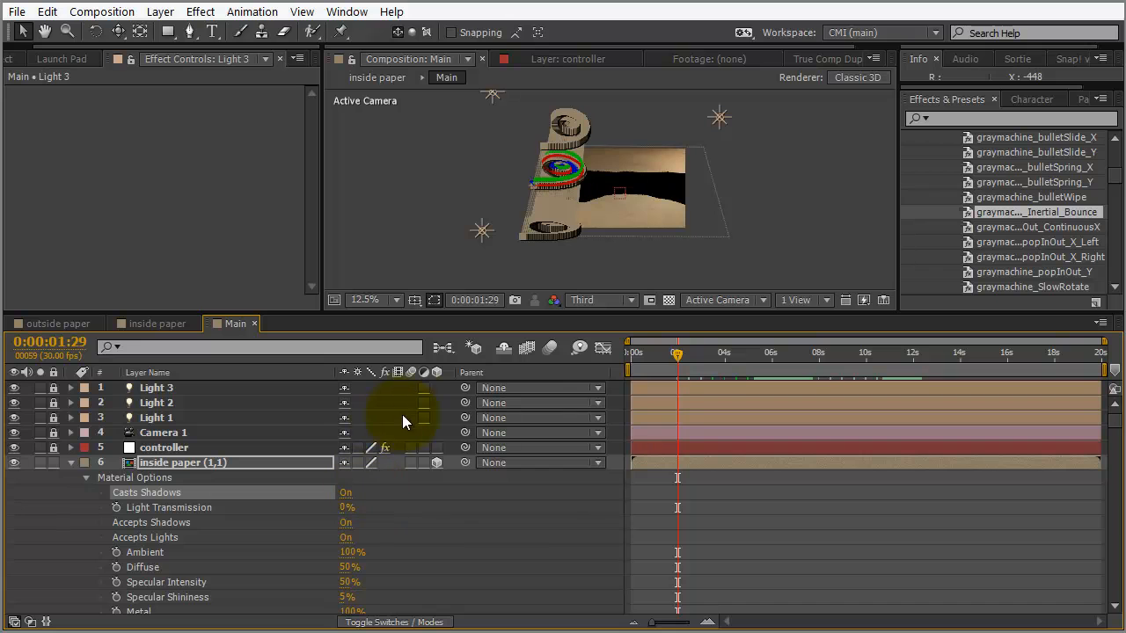
pyautogui.click(487, 539)
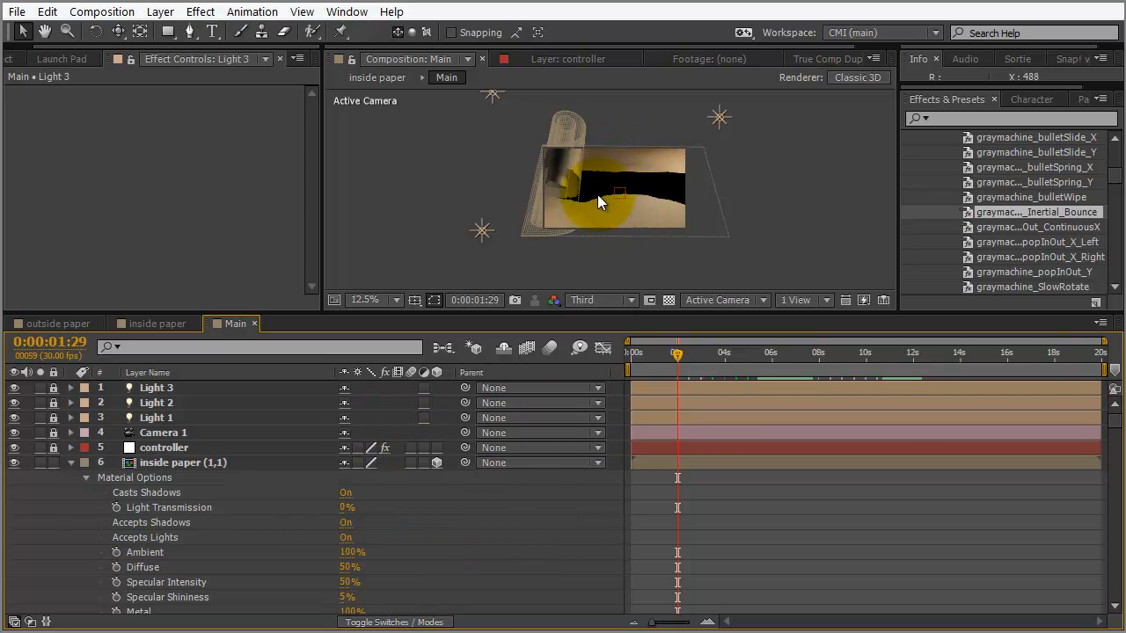
# Set the preview to full resolution and view the Main composition at 100%
pyautogui.press('.')
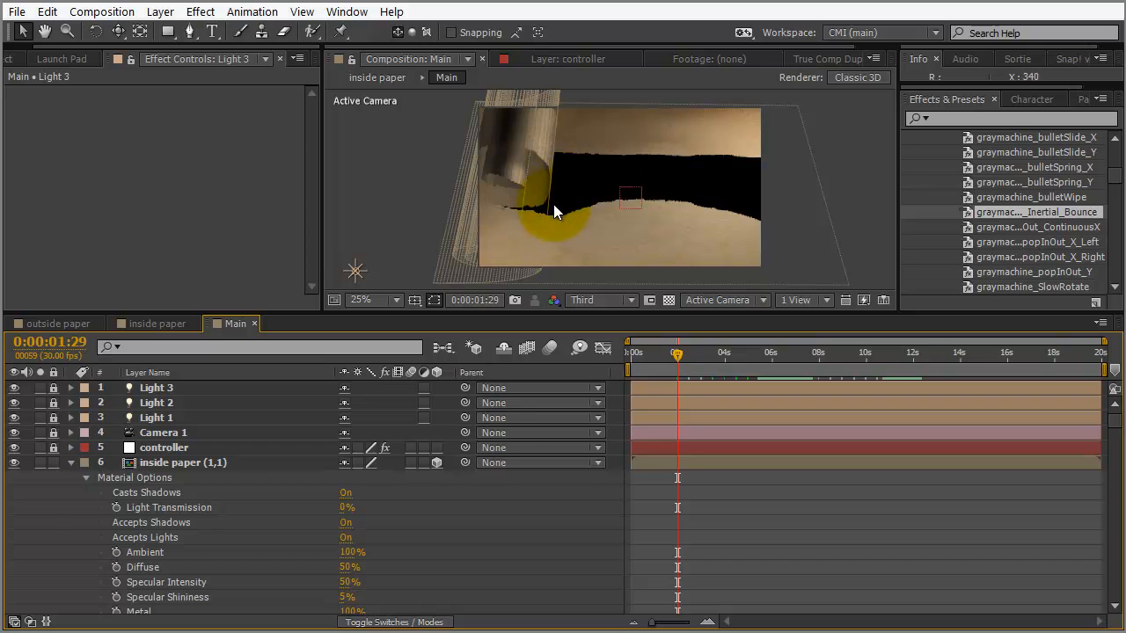
pyautogui.scroll(2, 554, 203)
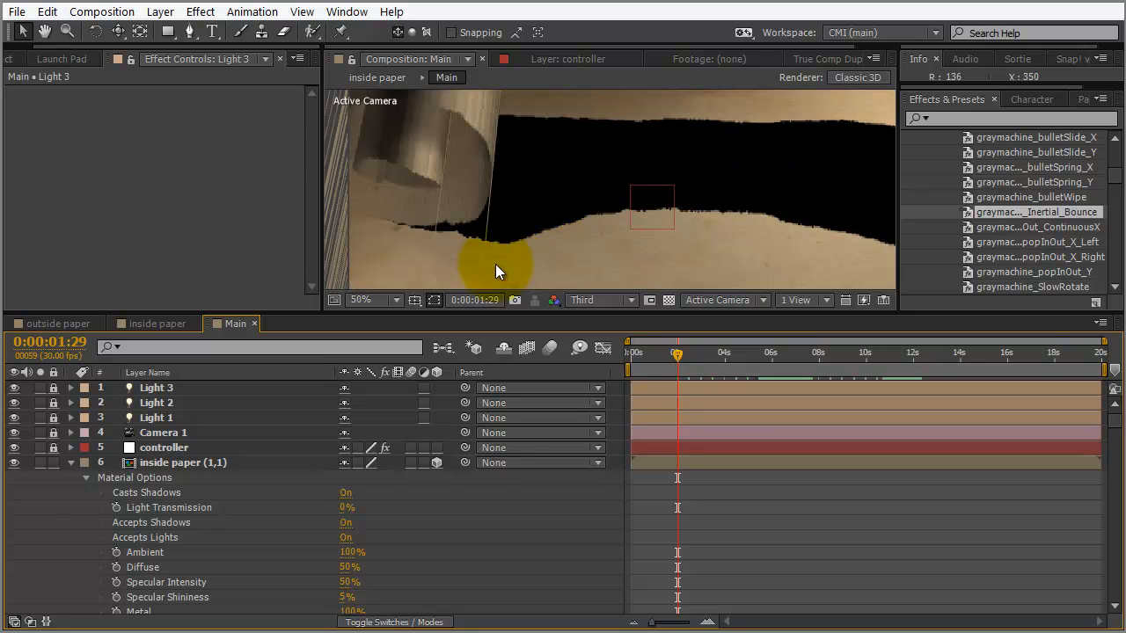
pyautogui.moveTo(473, 193); pyautogui.dragTo(498, 231)
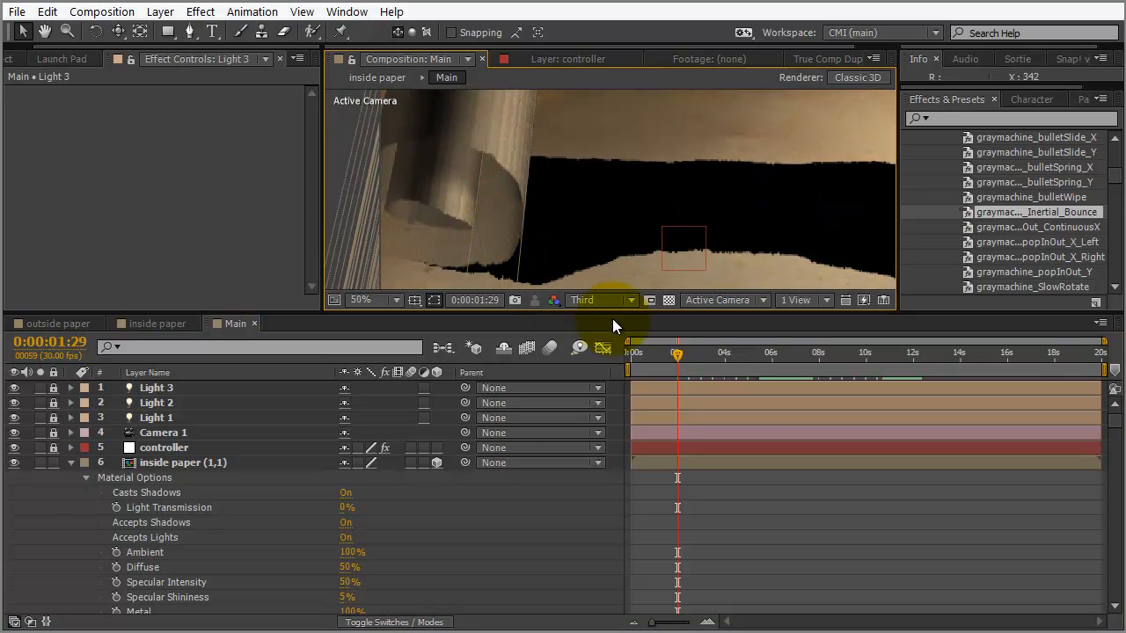
pyautogui.click(628, 301)
pyautogui.click(603, 346)
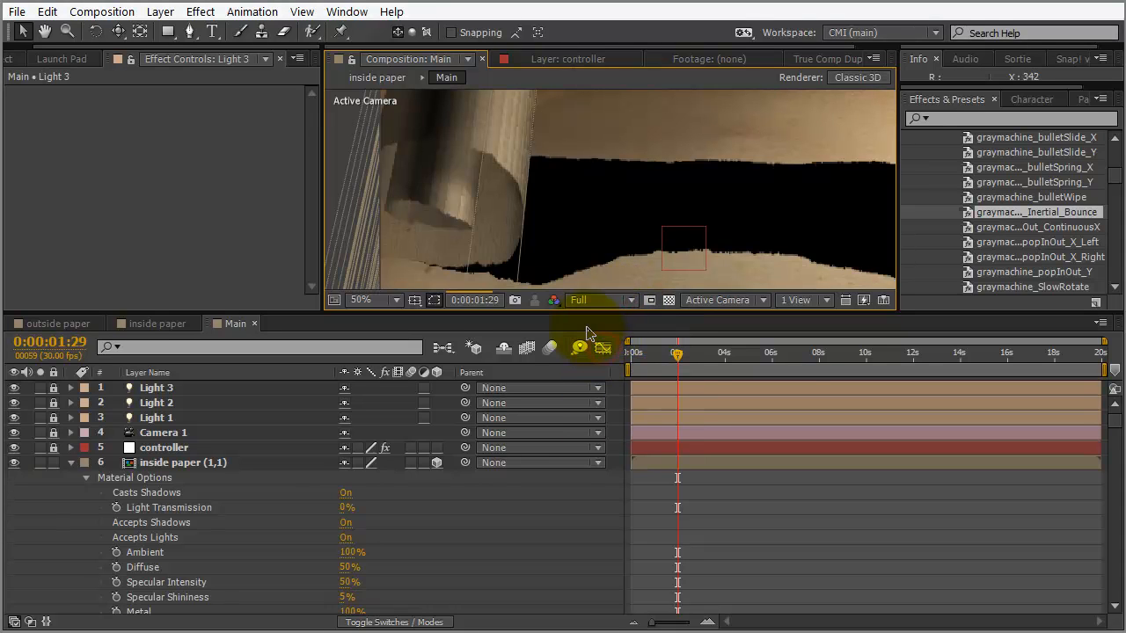
pyautogui.click(398, 300)
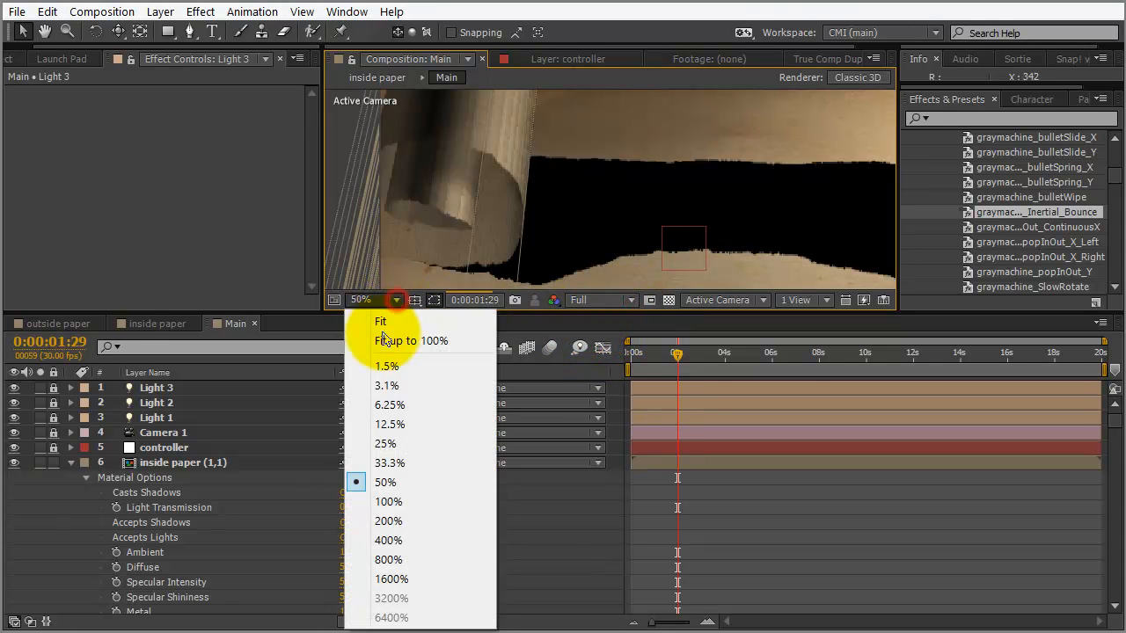
pyautogui.click(383, 501)
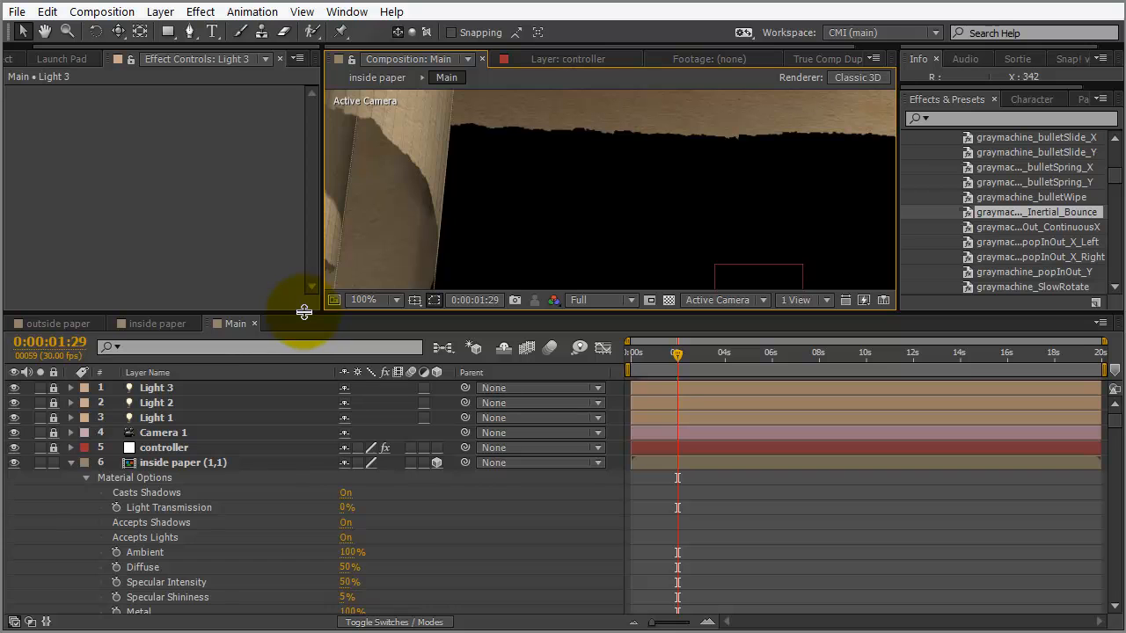
# Enlarge the viewer and pan over to the curling paper slice casting shadows
pyautogui.moveTo(300, 311); pyautogui.dragTo(293, 362)
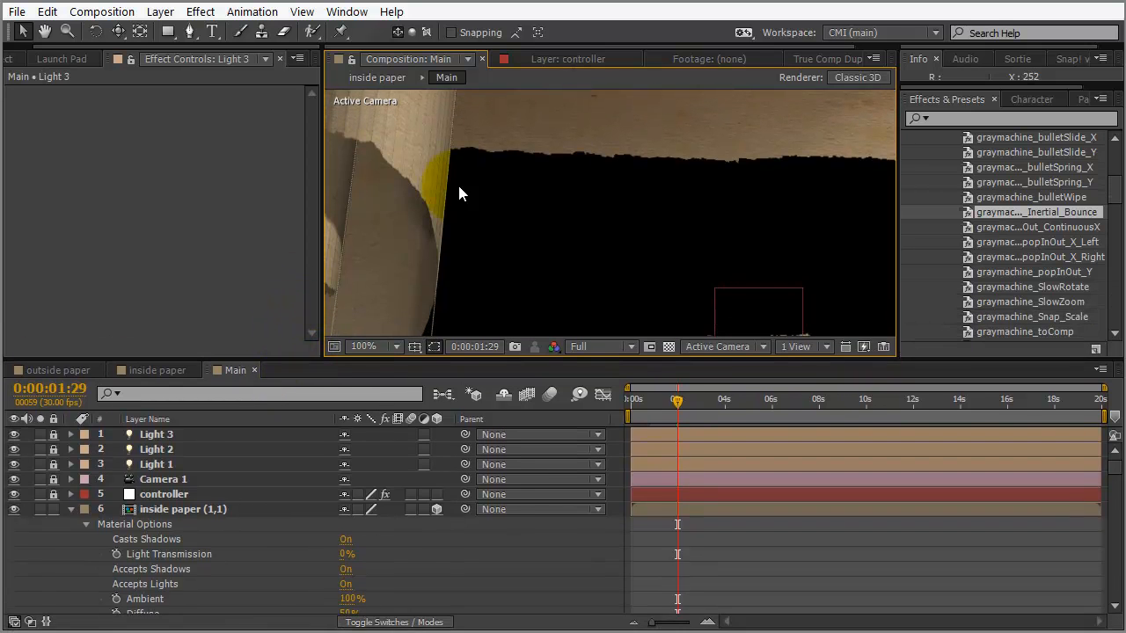
pyautogui.moveTo(439, 219); pyautogui.dragTo(596, 238)
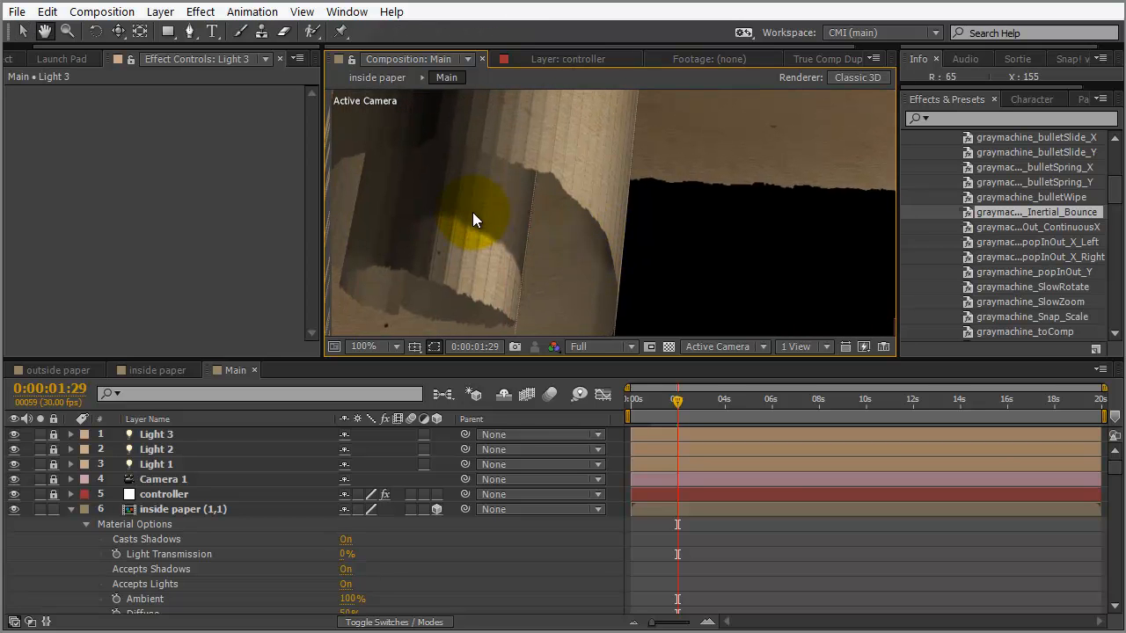
pyautogui.moveTo(442, 240); pyautogui.dragTo(415, 319)
pyautogui.press('v')
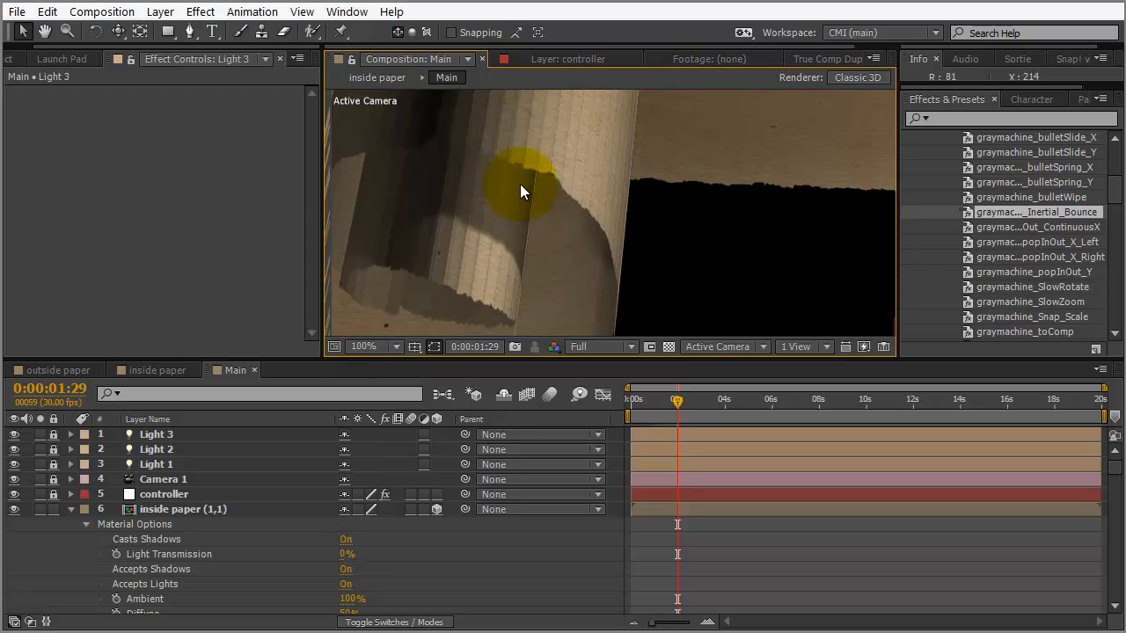
pyautogui.moveTo(480, 235); pyautogui.dragTo(486, 211)
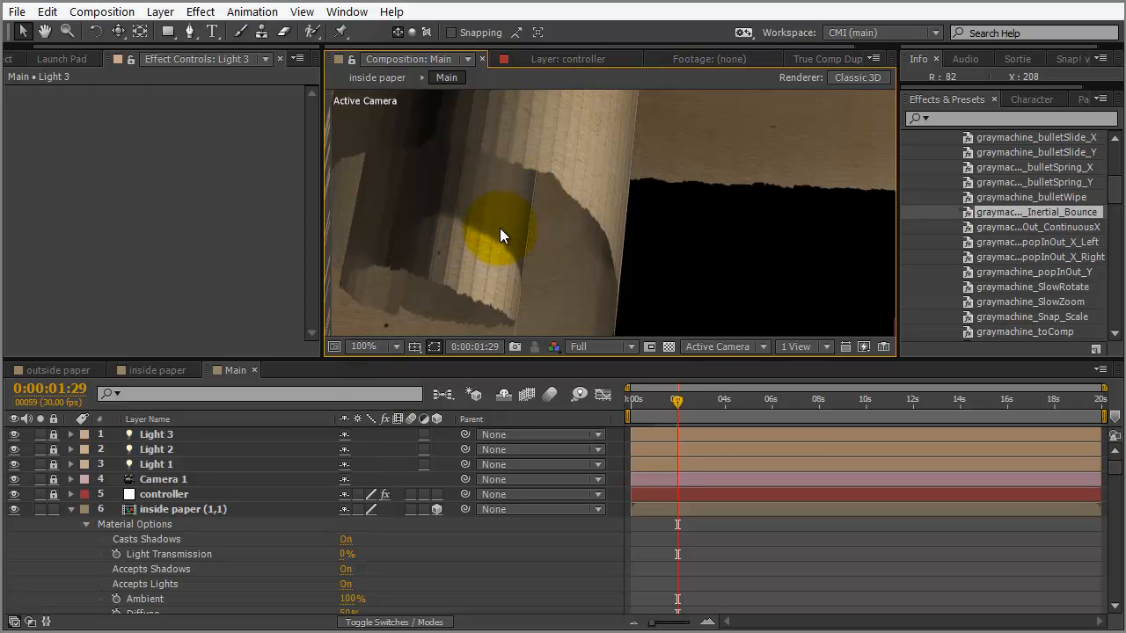
pyautogui.moveTo(476, 259); pyautogui.dragTo(624, 173)
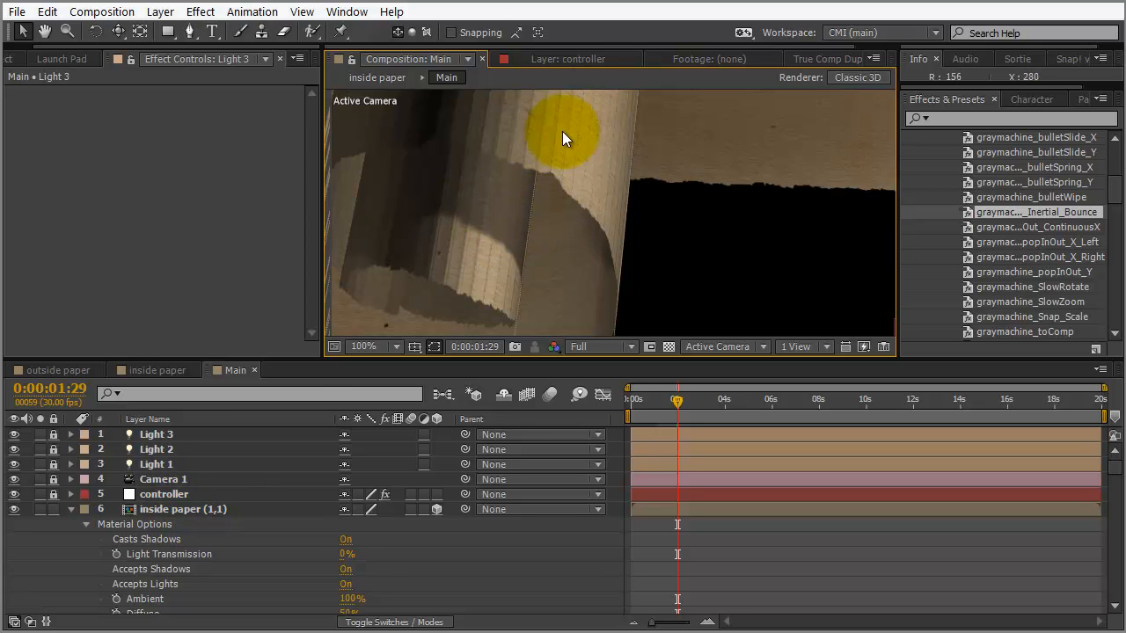
pyautogui.moveTo(751, 129); pyautogui.dragTo(471, 218)
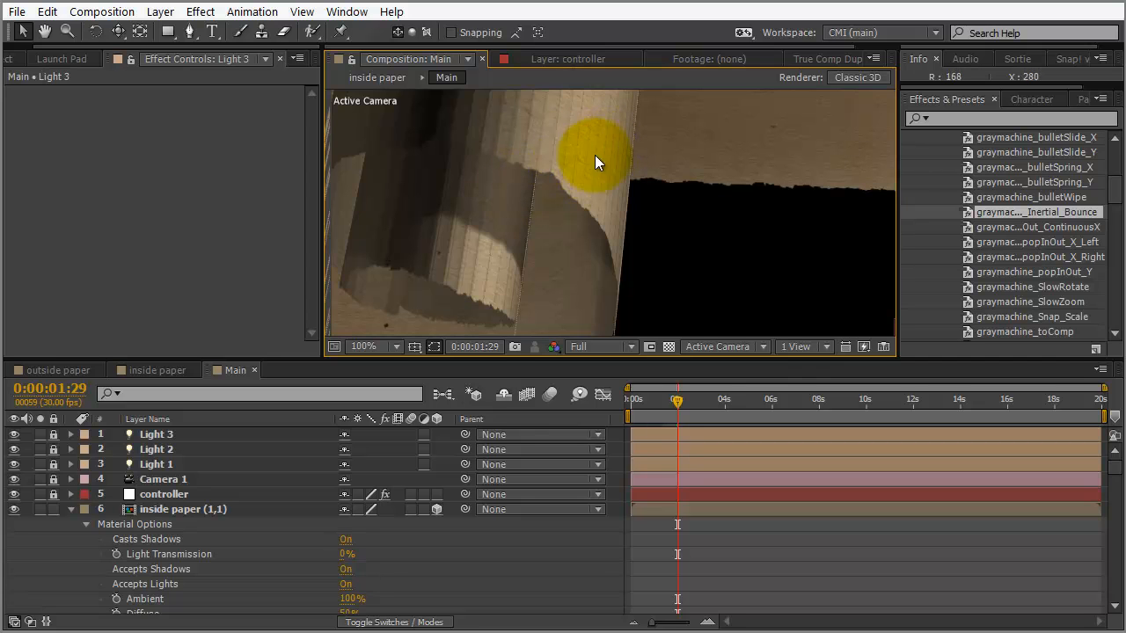
# Set Accepts Shadows to Off on the inside paper (1,1) layer, leaving Casts Shadows on
pyautogui.click(179, 512)
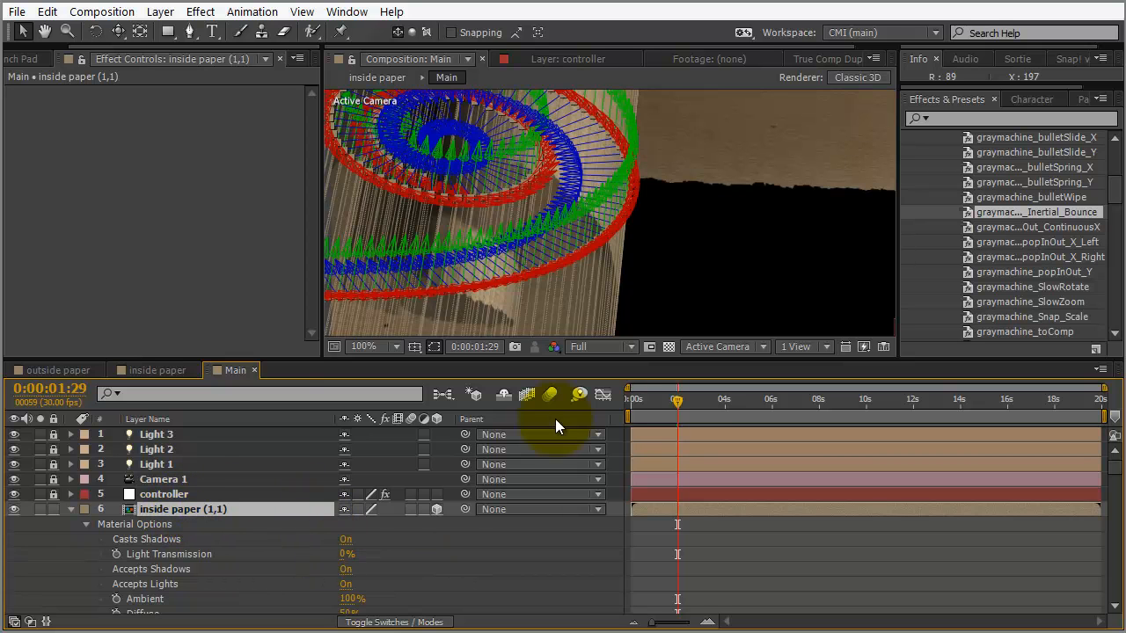
pyautogui.moveTo(279, 359); pyautogui.dragTo(281, 291)
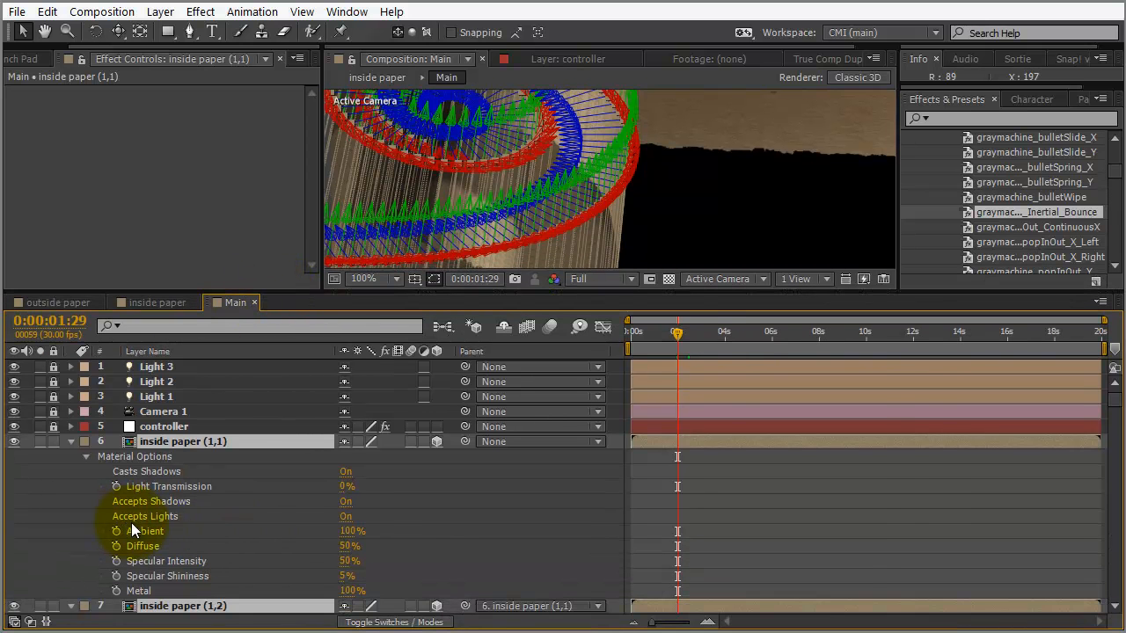
pyautogui.click(346, 502)
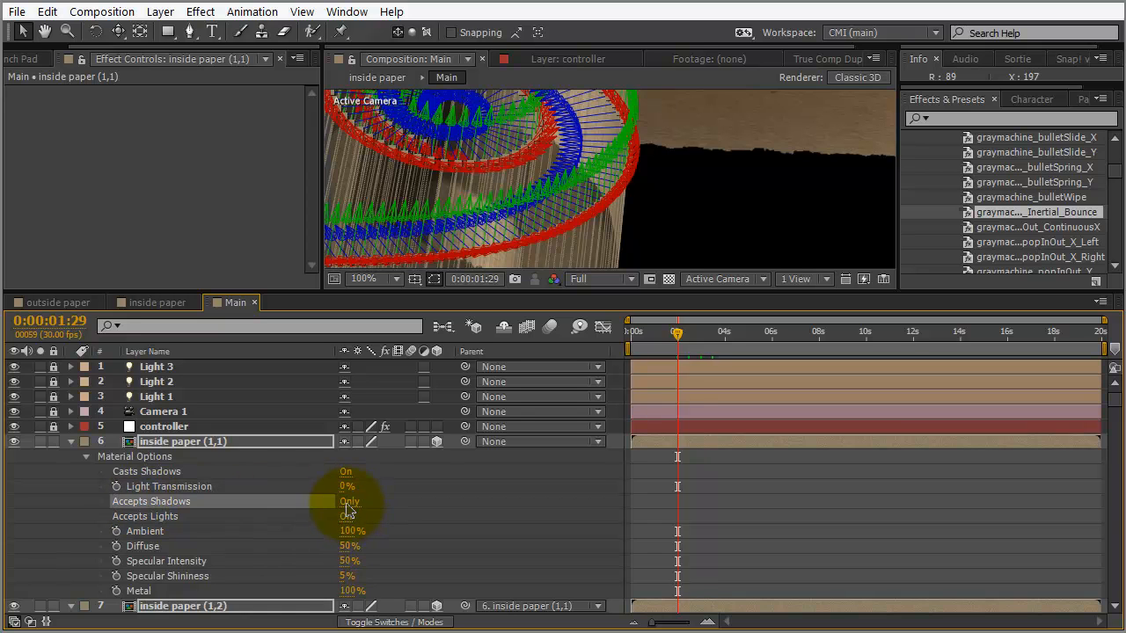
pyautogui.click(348, 506)
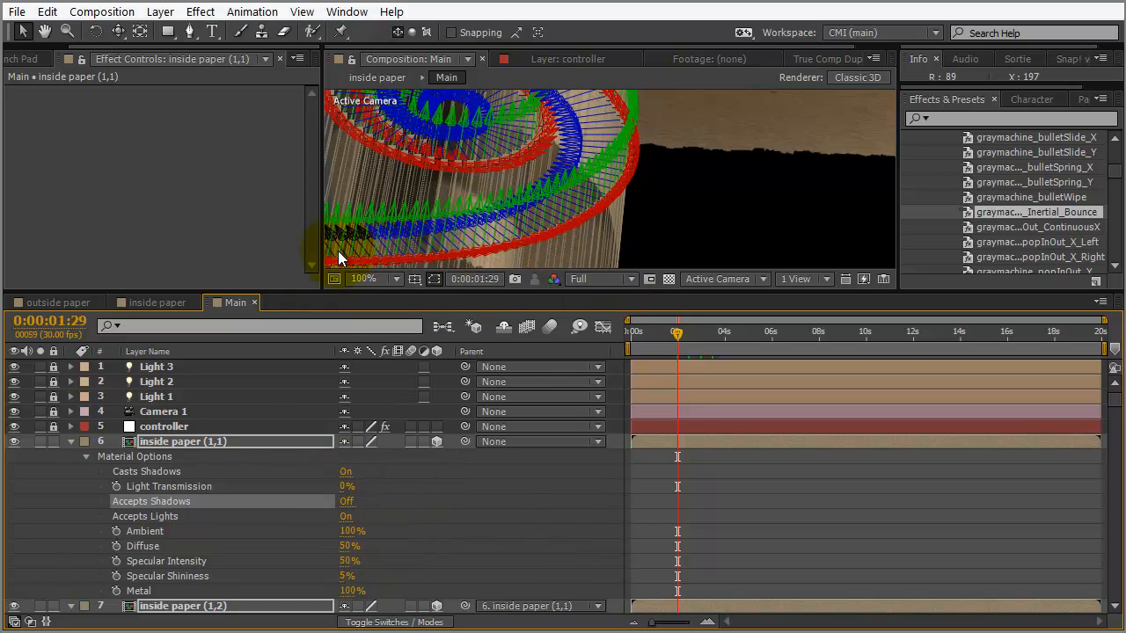
pyautogui.click(571, 485)
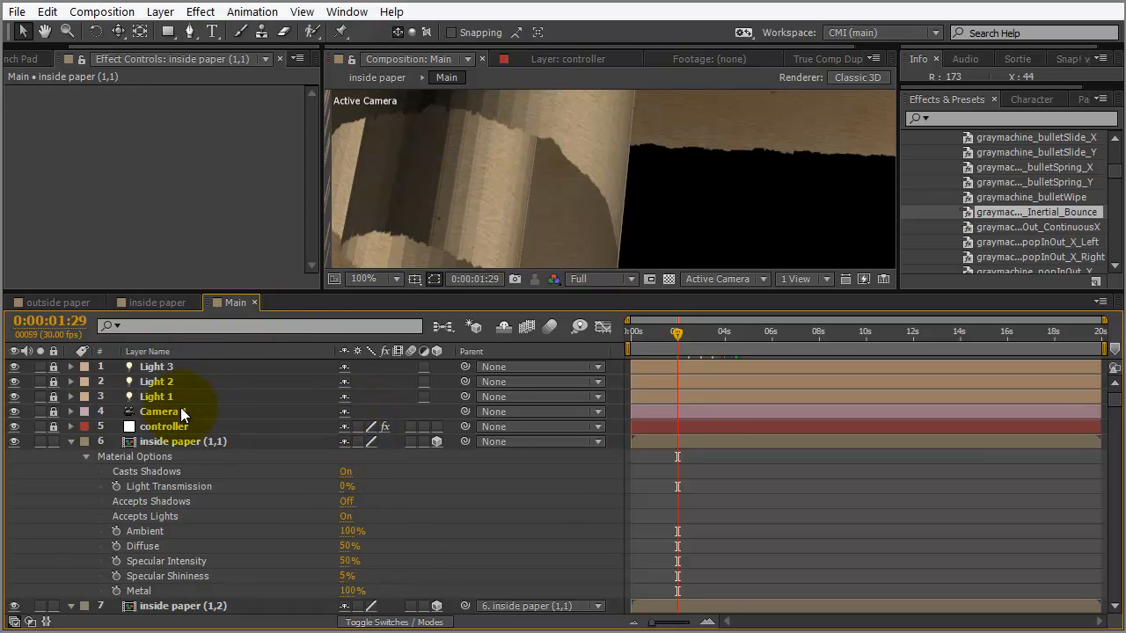
# Turn on the Motion Blur switch for all inside paper layers and enable composition motion blur
pyautogui.hotkey('ctrl', 'a')
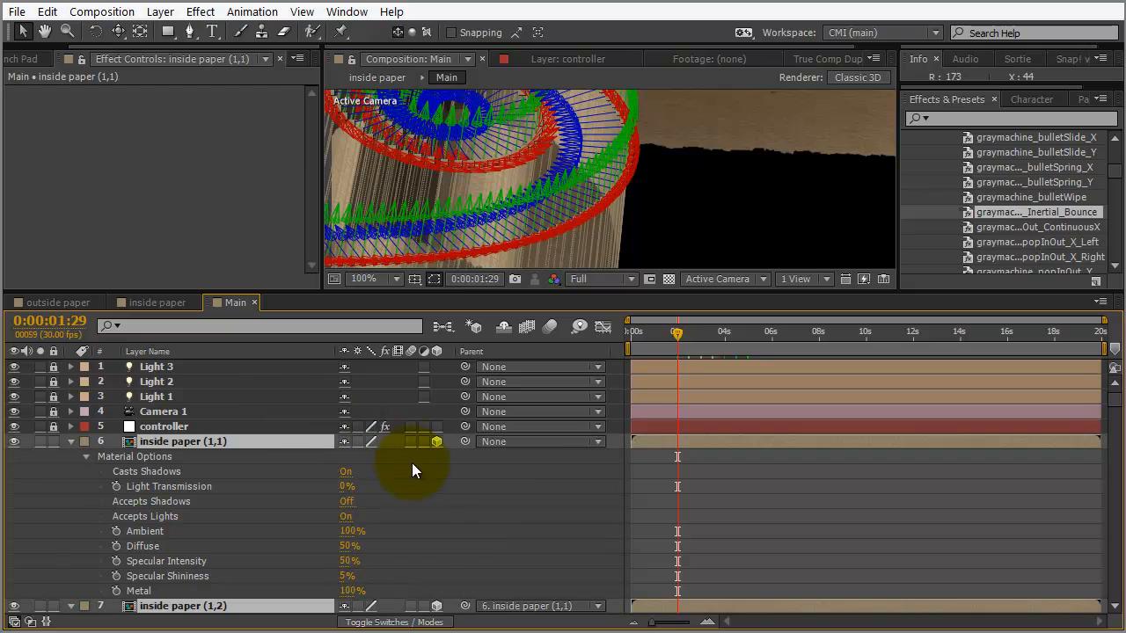
pyautogui.click(412, 443)
pyautogui.click(573, 473)
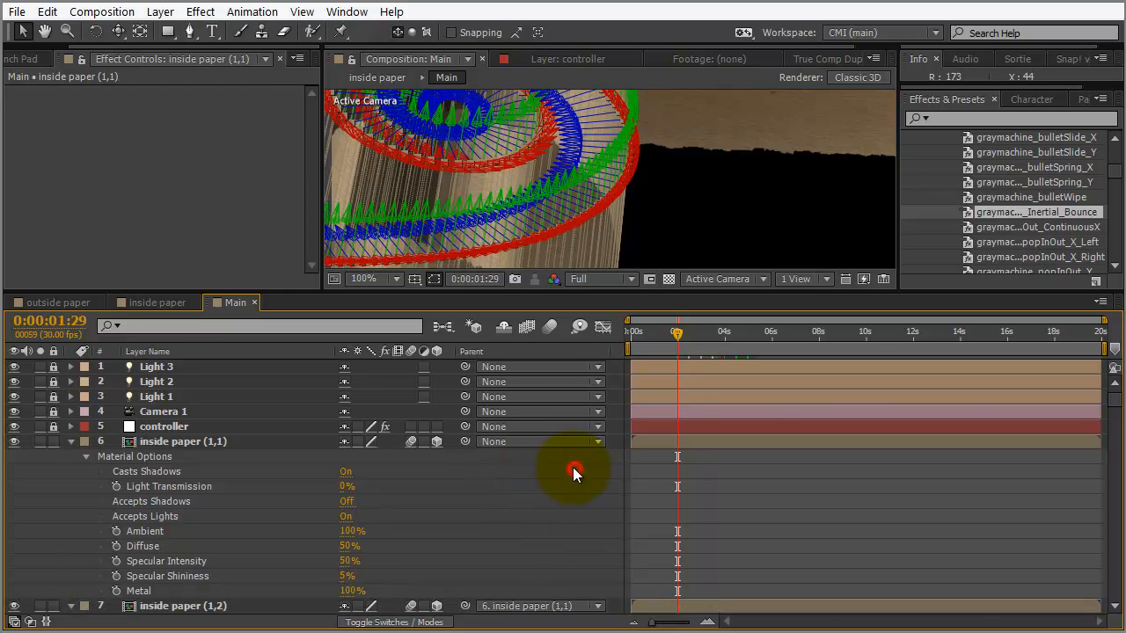
pyautogui.click(552, 327)
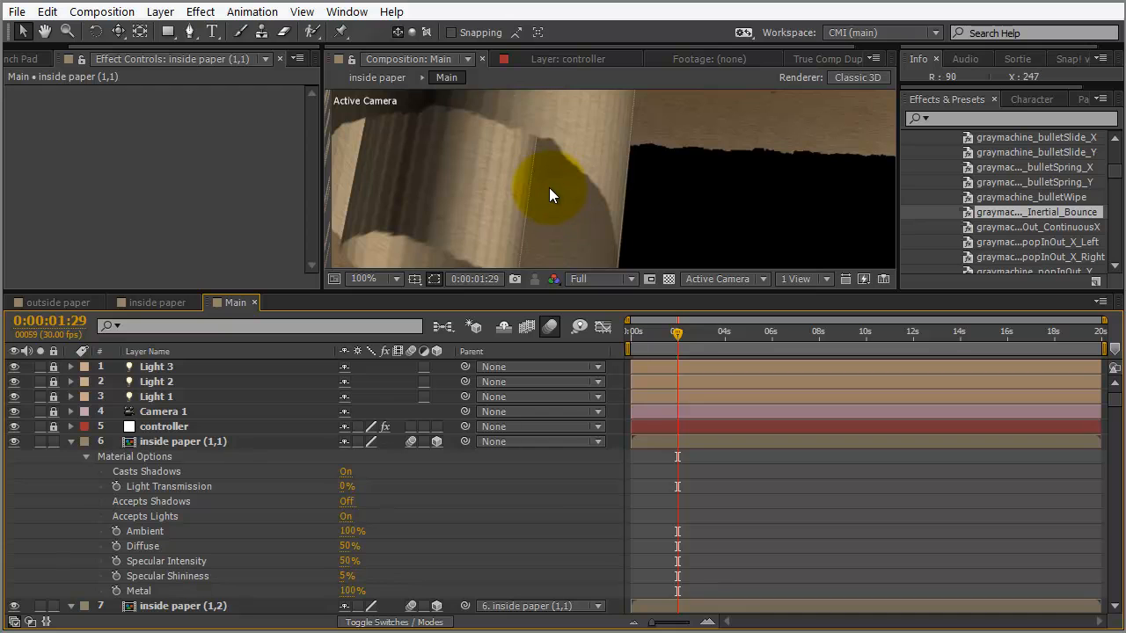
# Frame the whole paper sheet and its lights in the viewer at 25% zoom
pyautogui.scroll(-2, 549, 190)
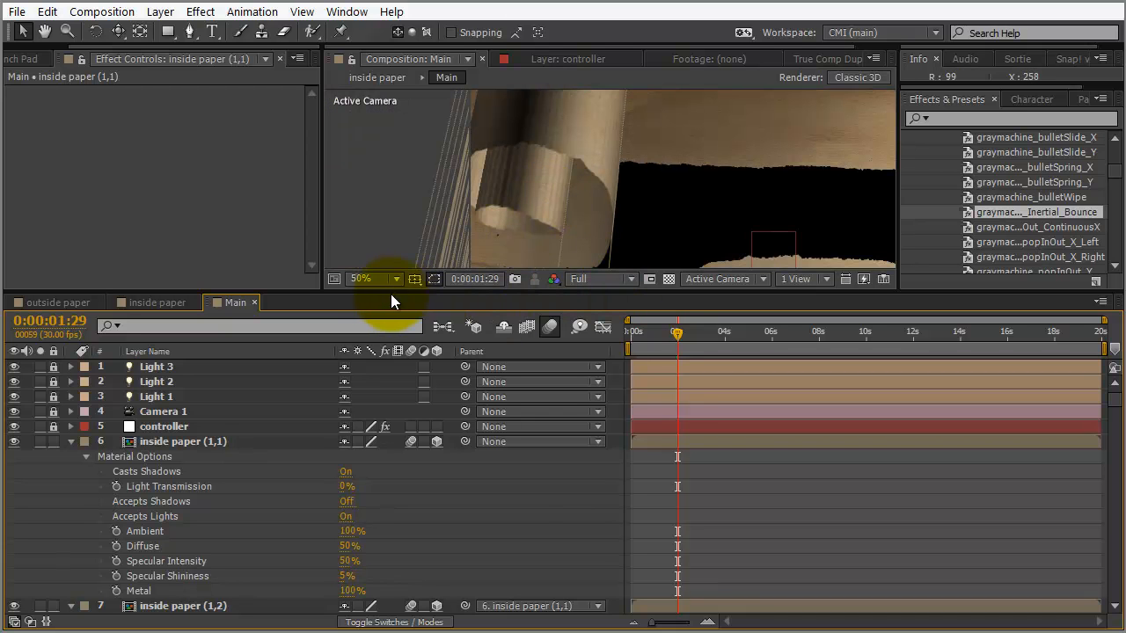
pyautogui.moveTo(395, 292); pyautogui.dragTo(371, 392)
pyautogui.moveTo(734, 276); pyautogui.dragTo(653, 238)
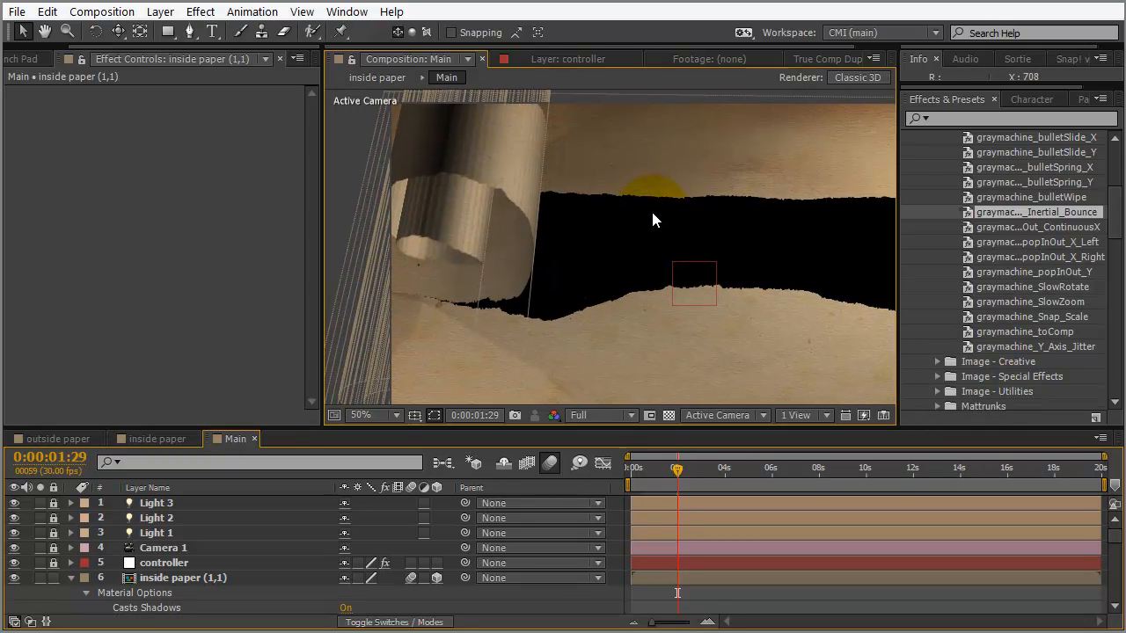
pyautogui.press(',')
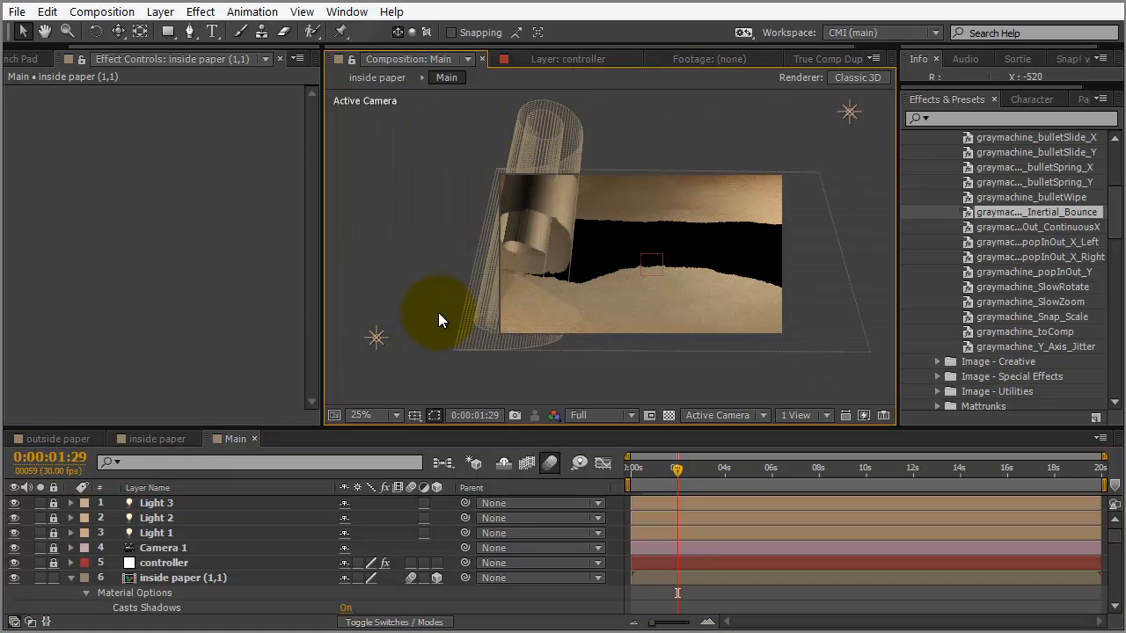
# Unlock the Light 3 layer and bring up the Project panel's footage list
pyautogui.click(54, 503)
pyautogui.click(15, 503)
pyautogui.click(15, 503)
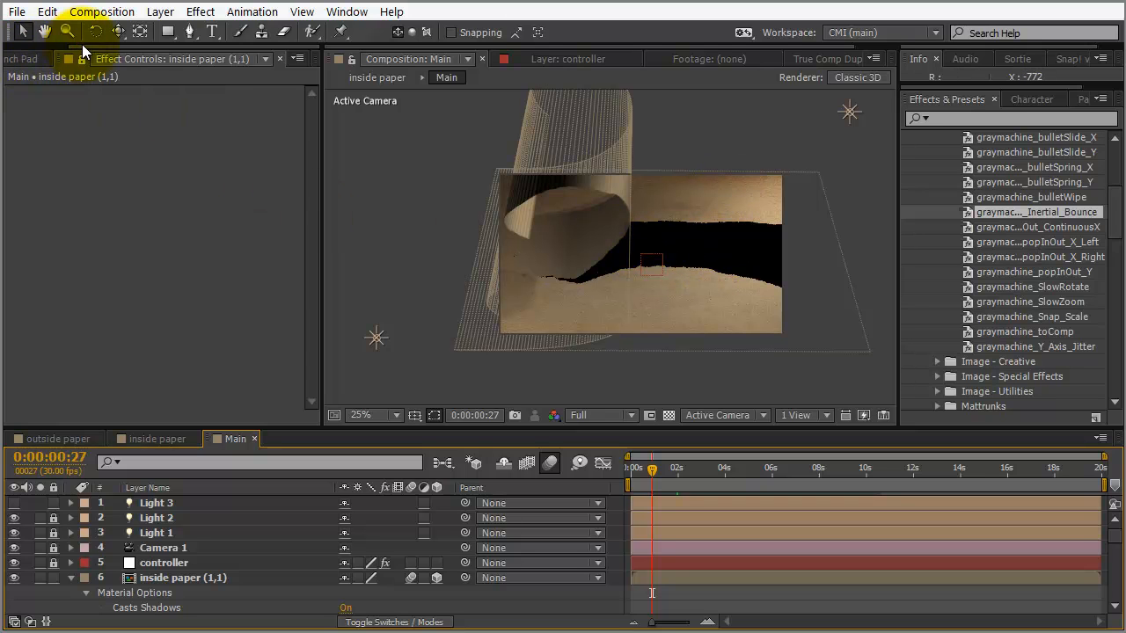
pyautogui.click(16, 60)
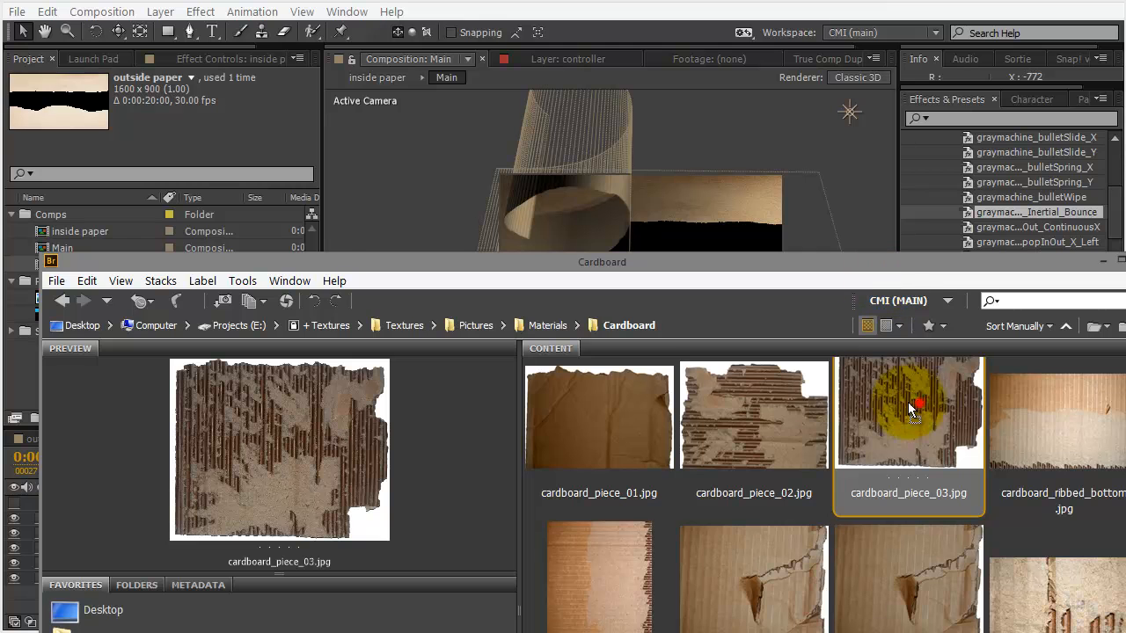
# Import cardboard_piece_03.jpg from Bridge into the Project panel and collapse the inside paper (1,1) properties
pyautogui.moveTo(857, 145); pyautogui.dragTo(0, 148)
pyautogui.moveTo(22, 403); pyautogui.dragTo(15, 378)
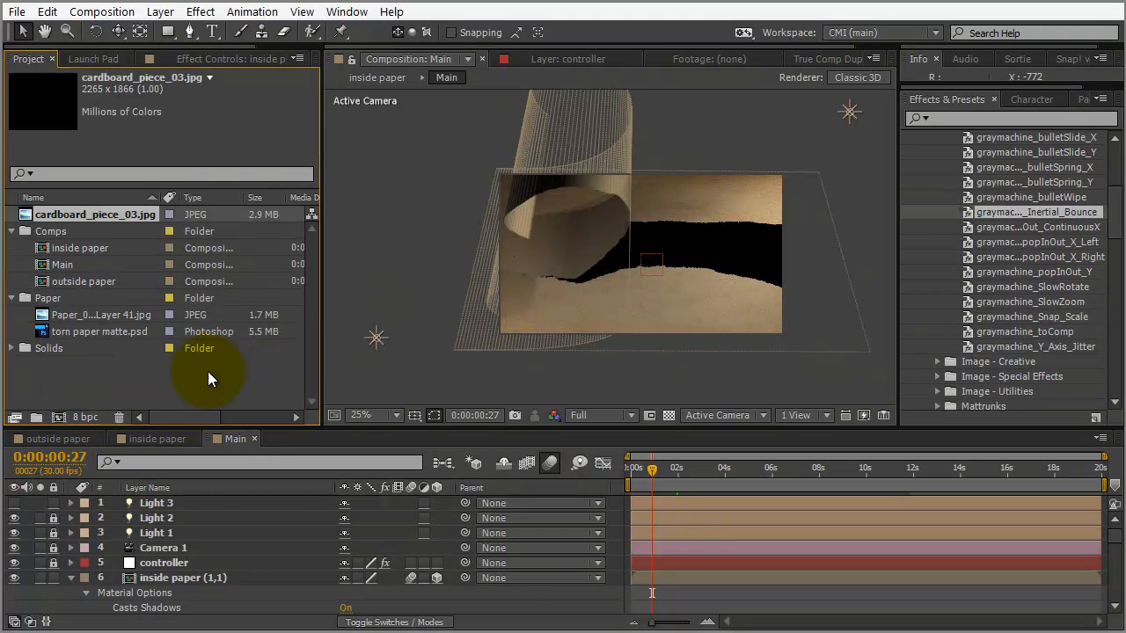
pyautogui.click(71, 577)
pyautogui.moveTo(1116, 538); pyautogui.dragTo(1107, 609)
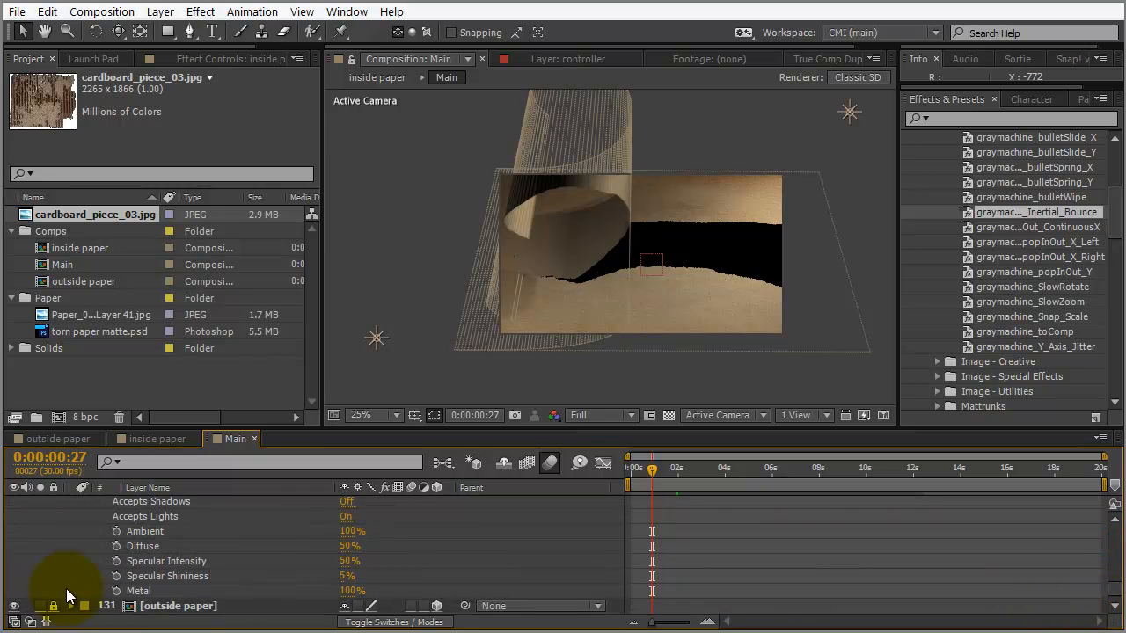
# Unlock and select the outside paper layer 131
pyautogui.click(53, 607)
pyautogui.click(169, 607)
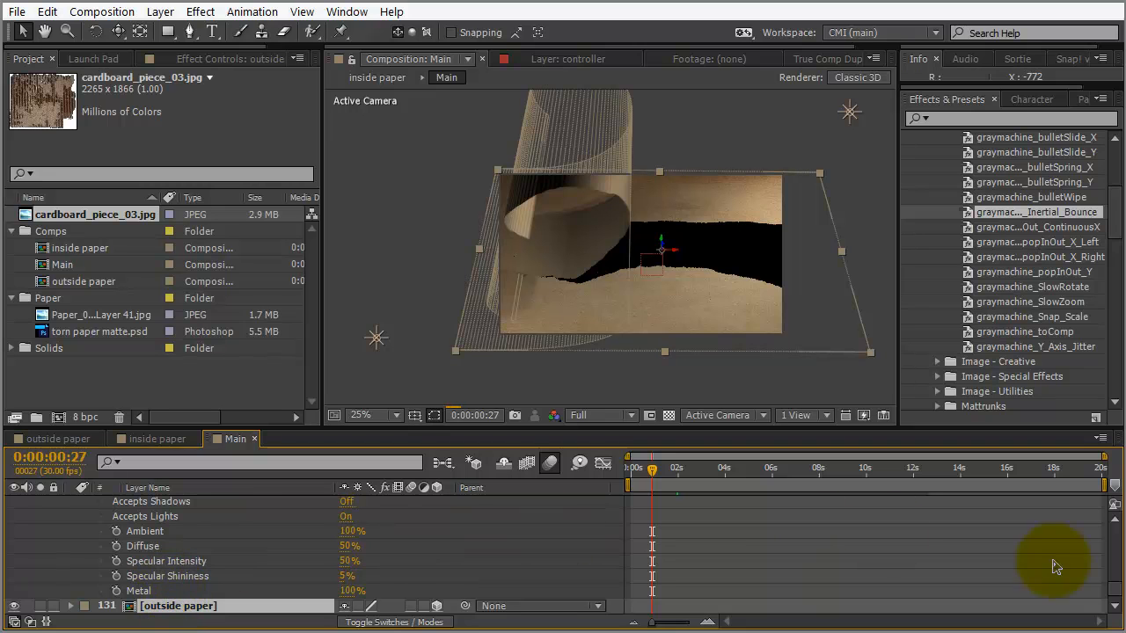
pyautogui.click(1119, 613)
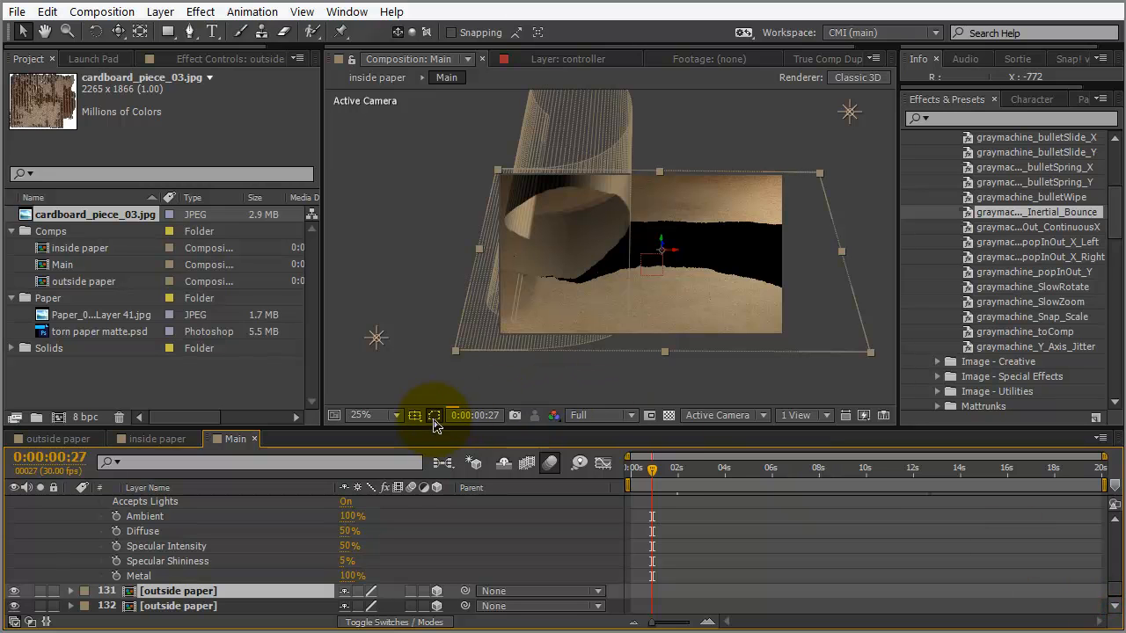
# Set a Quarter-resolution, Fast Draft, no-blur preview and swap layer 132's source to cardboard_piece_03.jpg
pyautogui.click(594, 417)
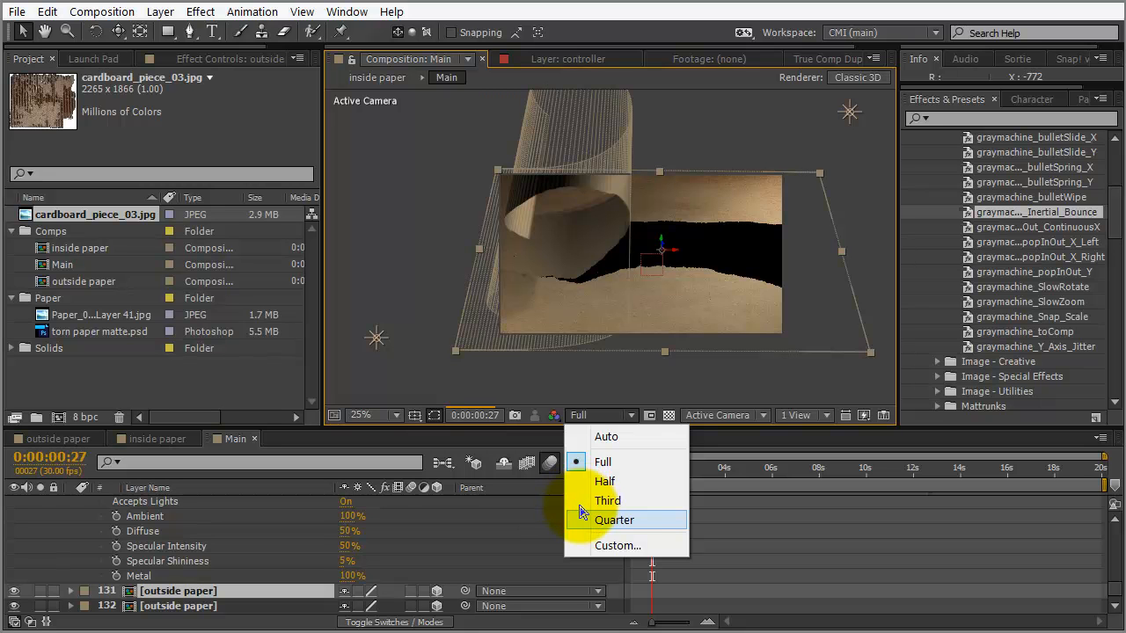
pyautogui.click(581, 510)
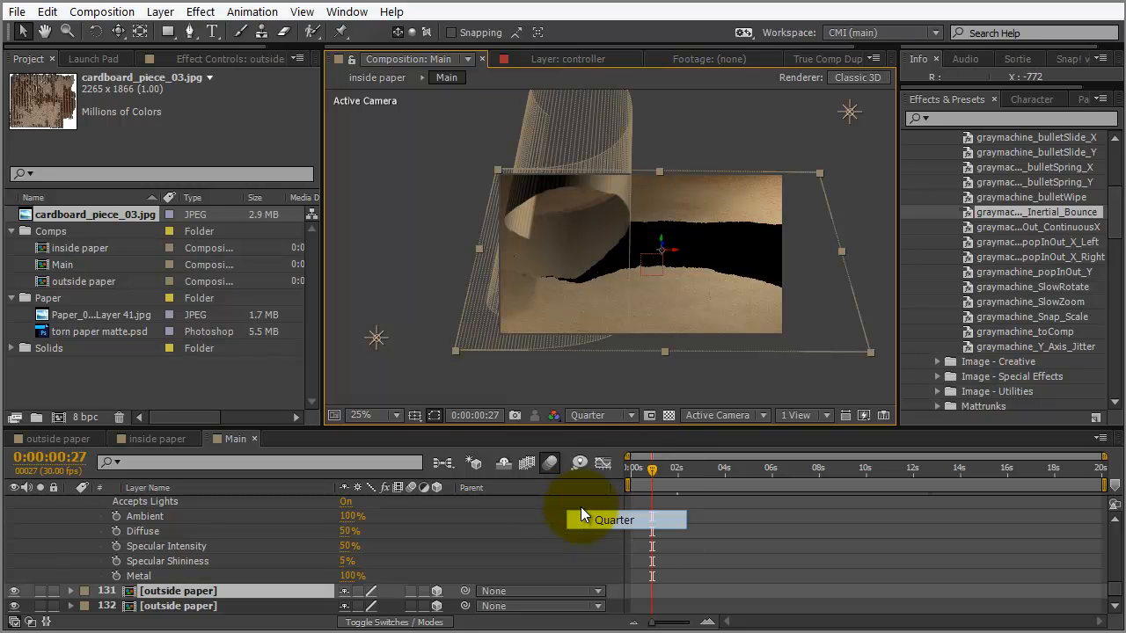
pyautogui.click(540, 466)
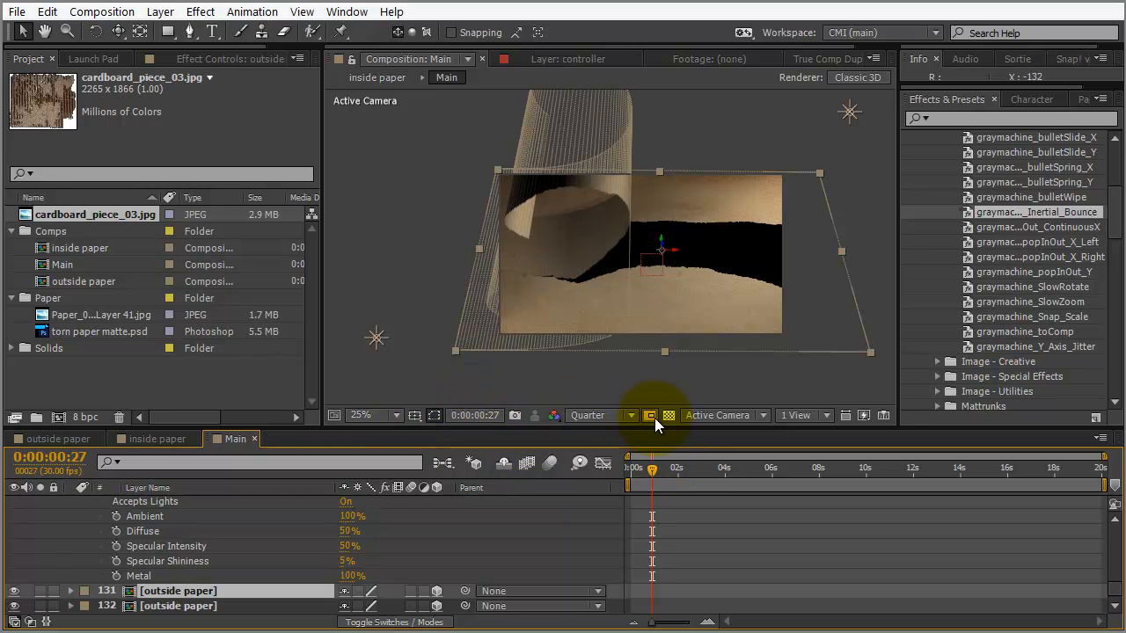
pyautogui.click(863, 416)
pyautogui.click(899, 489)
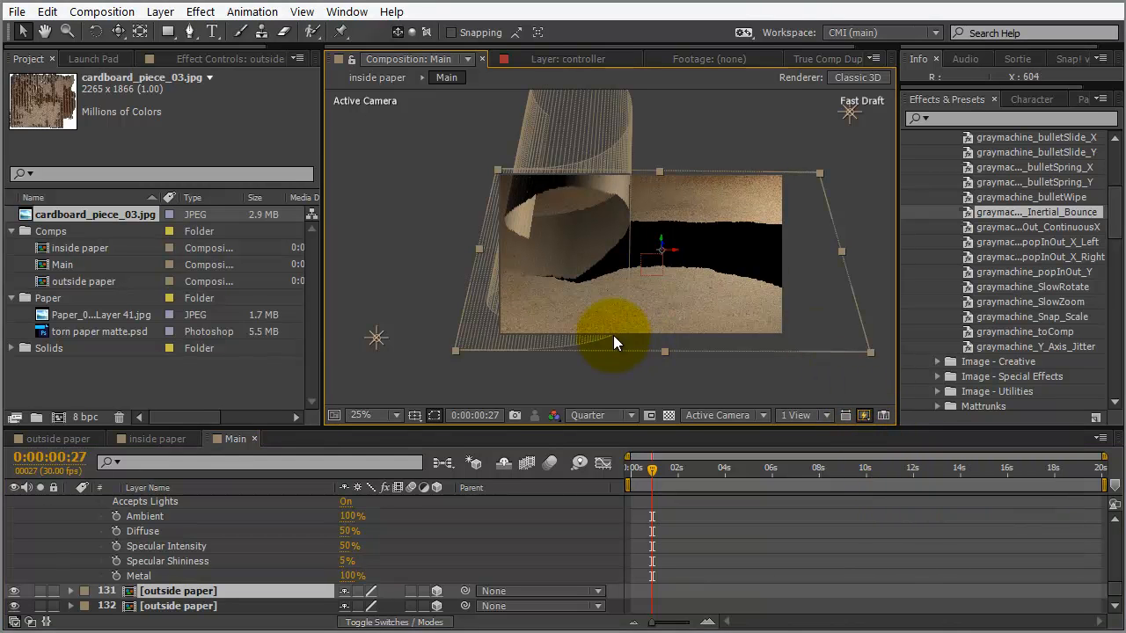
pyautogui.click(180, 607)
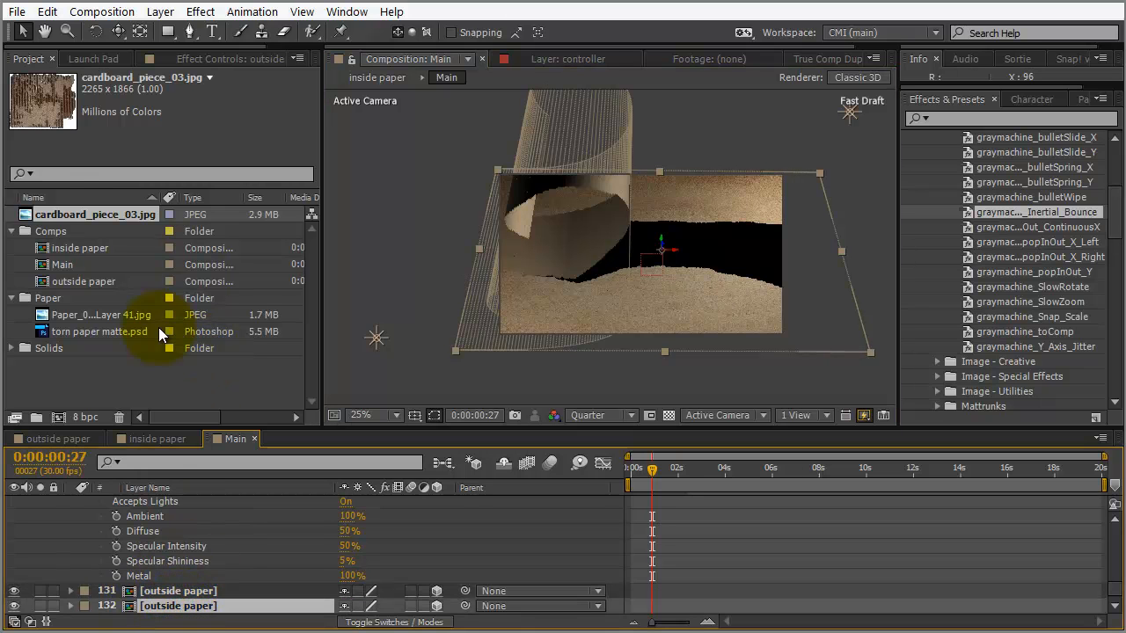
pyautogui.moveTo(78, 216); pyautogui.dragTo(182, 591)
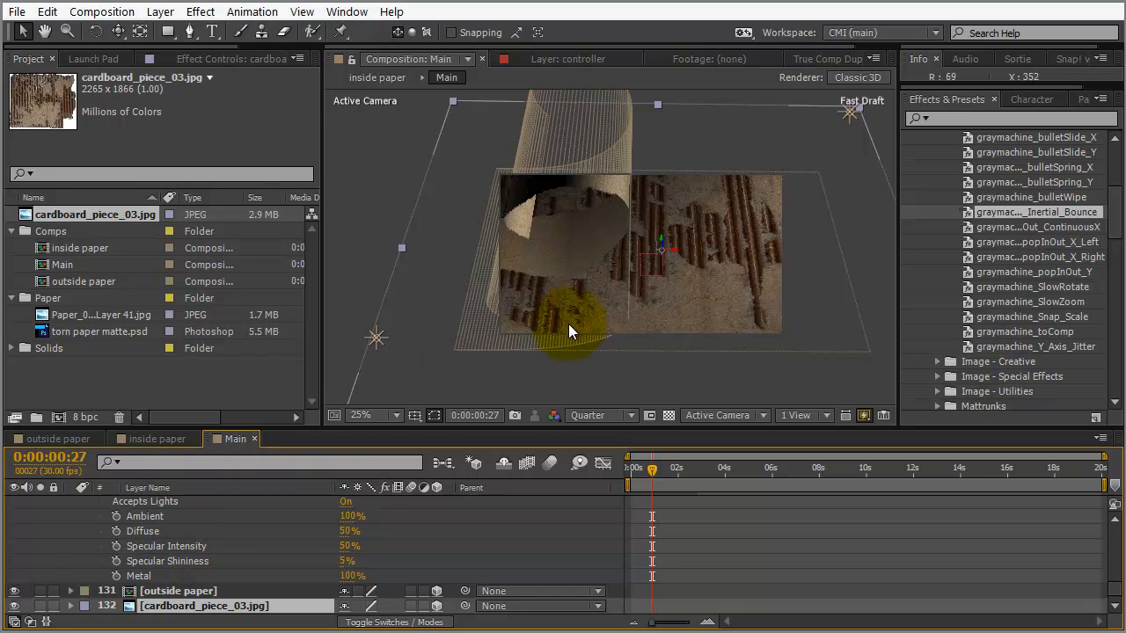
# Scale the cardboard_piece_03.jpg layer to 55% and set its Position to 640.0, 358.8, 0.0
pyautogui.press('s')
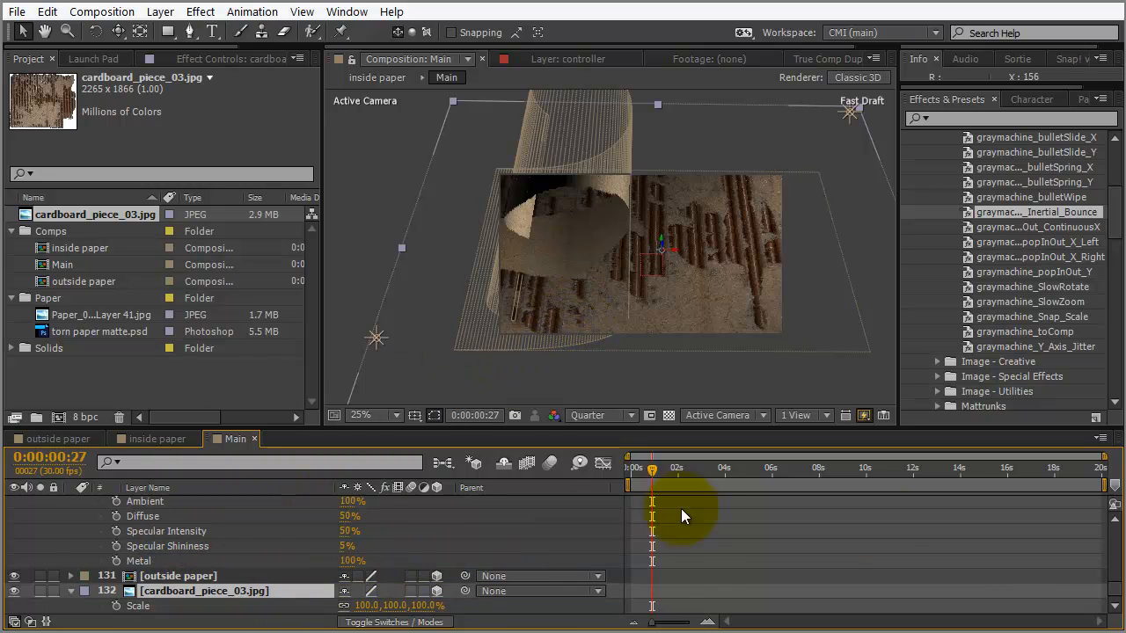
pyautogui.moveTo(424, 610); pyautogui.dragTo(387, 614)
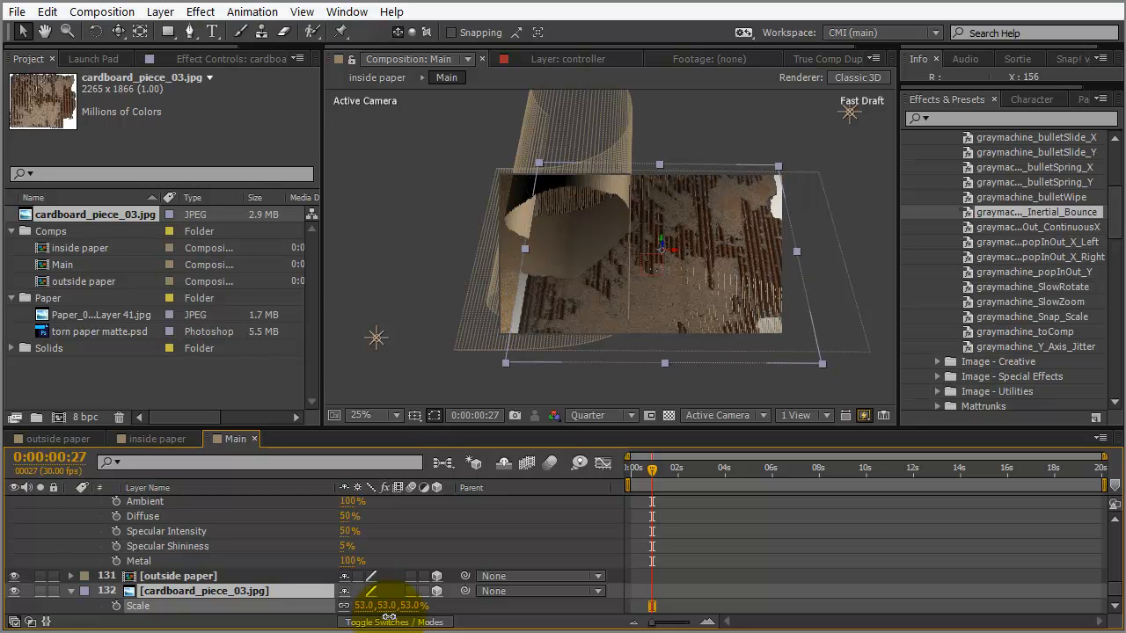
pyautogui.moveTo(390, 617); pyautogui.dragTo(392, 616)
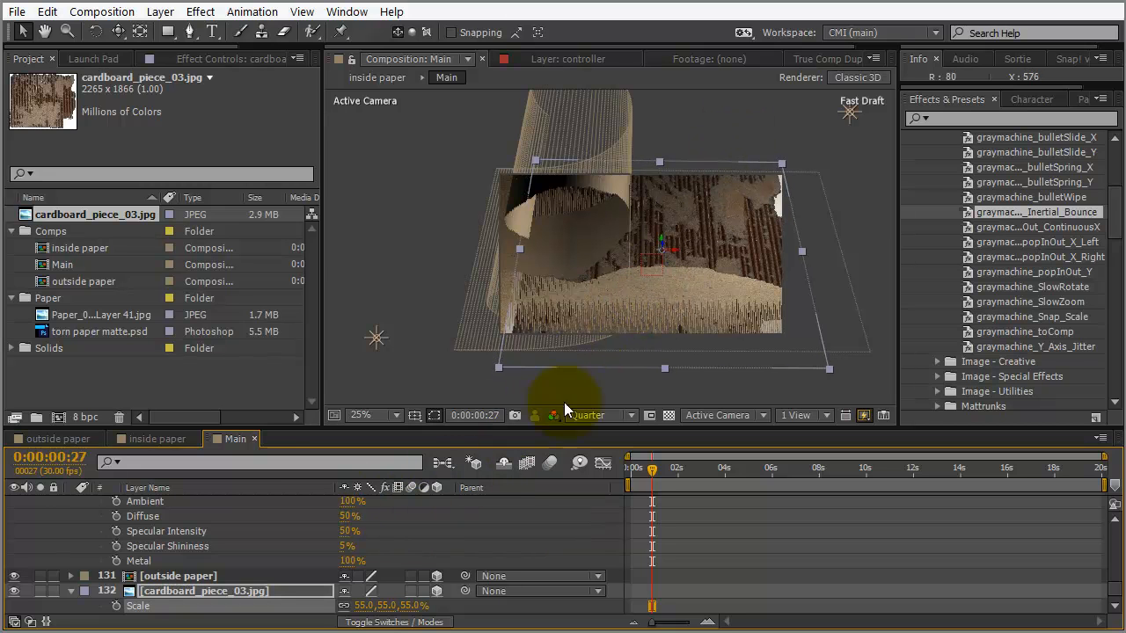
pyautogui.press('p')
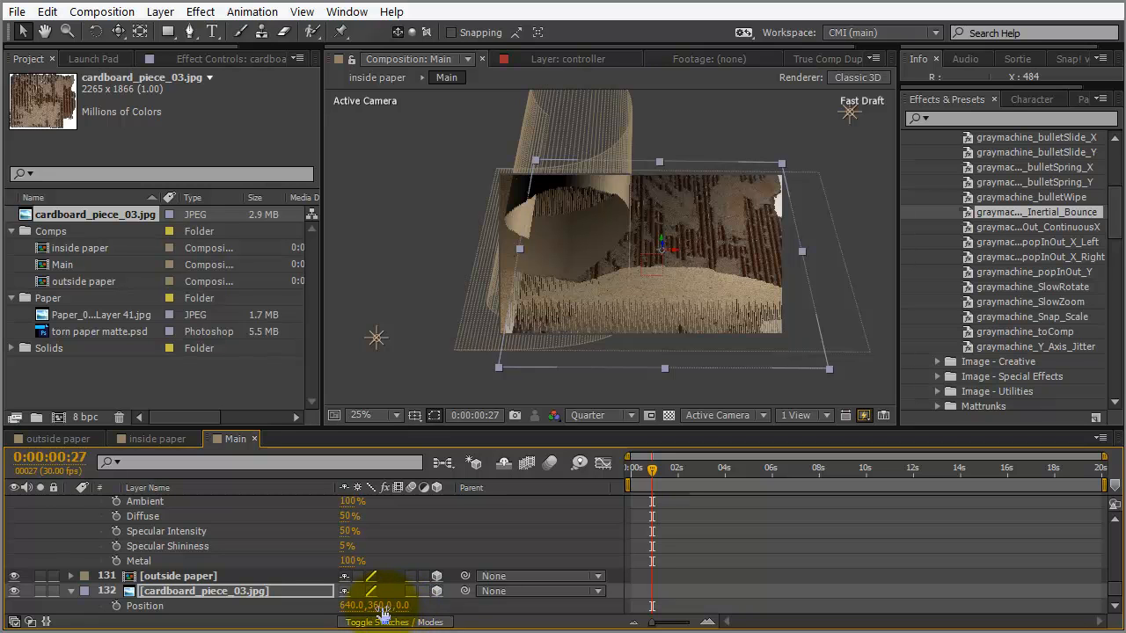
pyautogui.moveTo(380, 610)
pyautogui.mouseDown()
pyautogui.moveTo(416, 603)
pyautogui.moveTo(363, 609)
pyautogui.mouseUp()
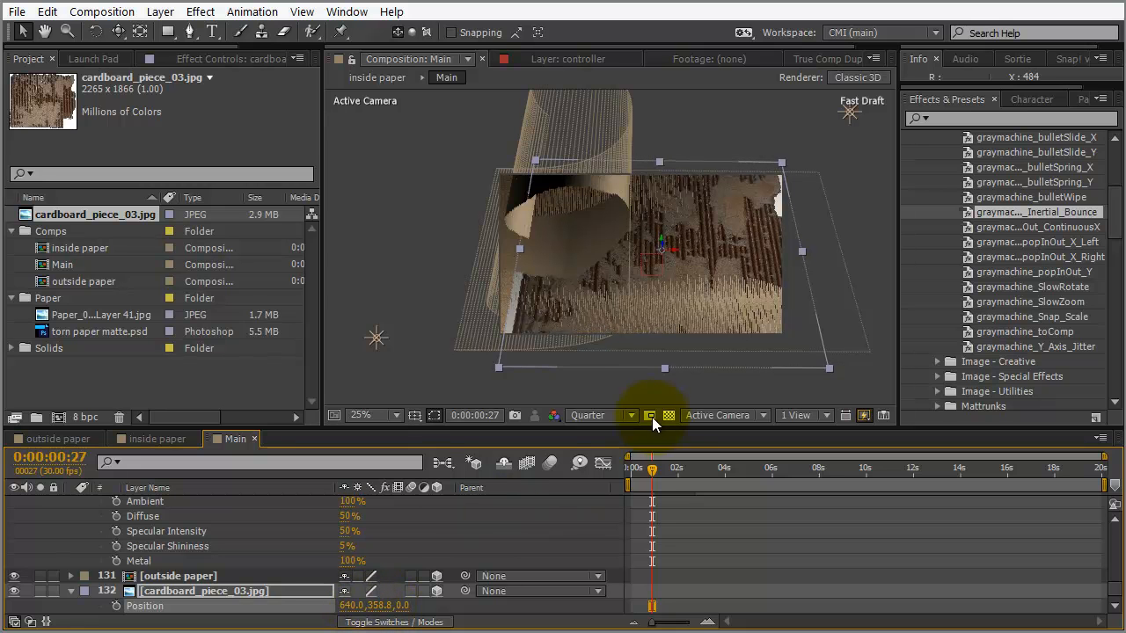
# Switch Fast Previews to Final Quality and move the cardboard layer to 640.0, 365.3, 1.1
pyautogui.click(864, 415)
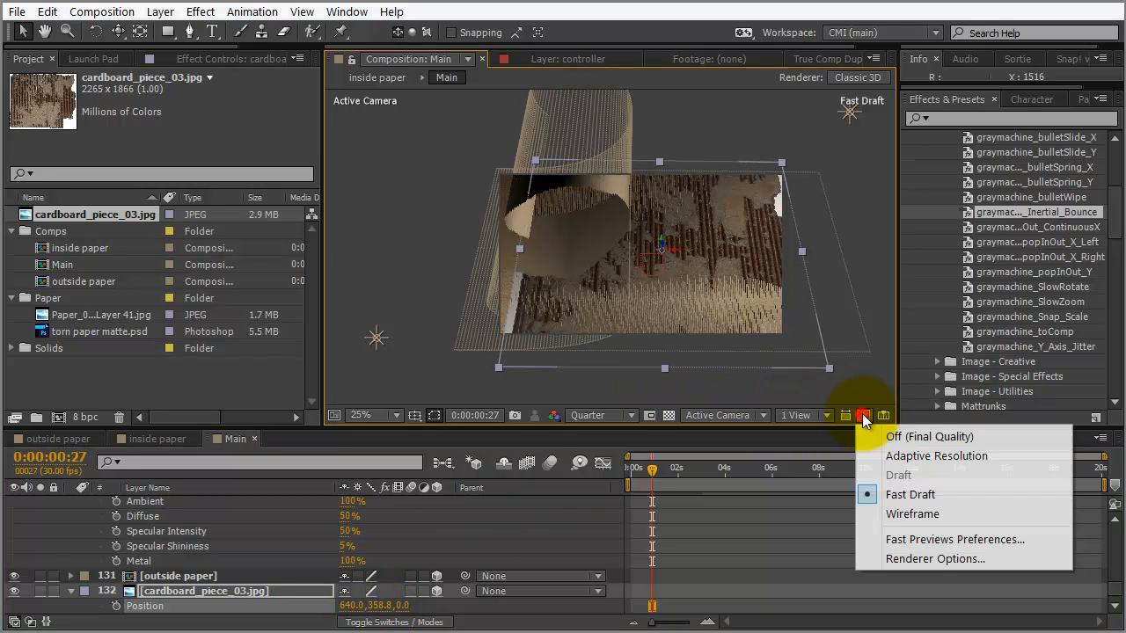
pyautogui.click(899, 438)
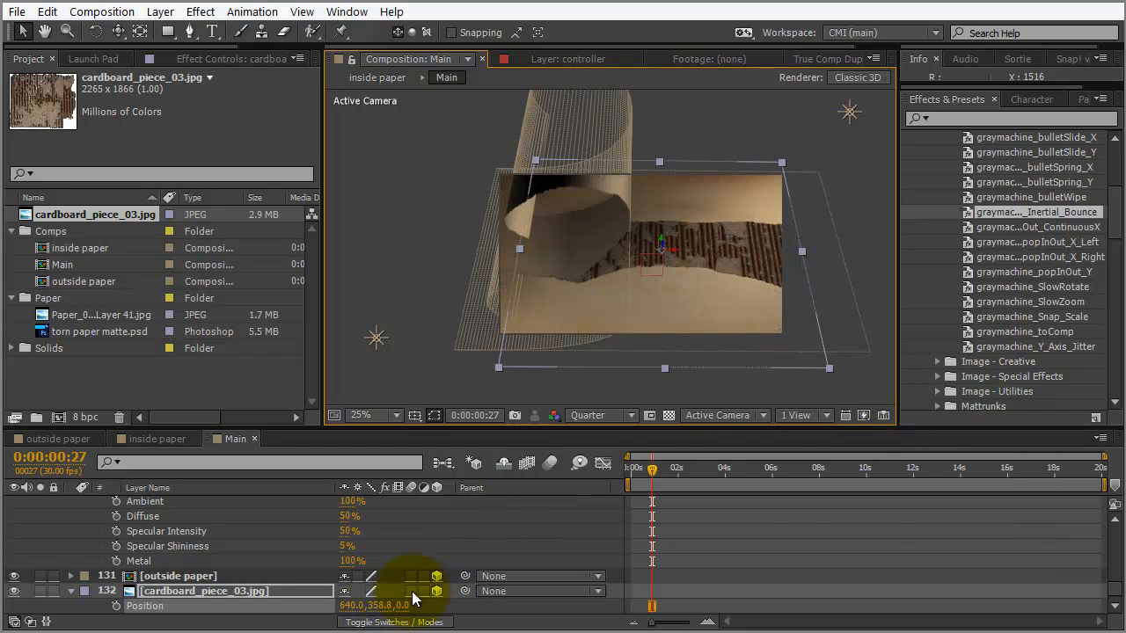
pyautogui.moveTo(379, 605); pyautogui.dragTo(440, 557)
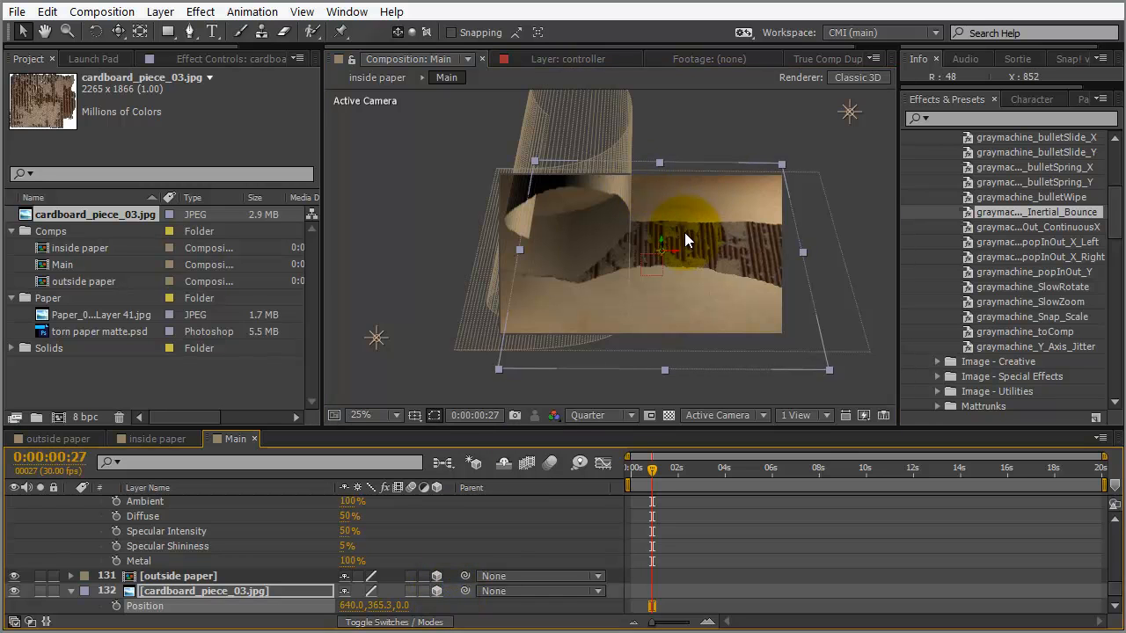
pyautogui.scroll(2, 686, 252)
pyautogui.moveTo(752, 247); pyautogui.dragTo(708, 244)
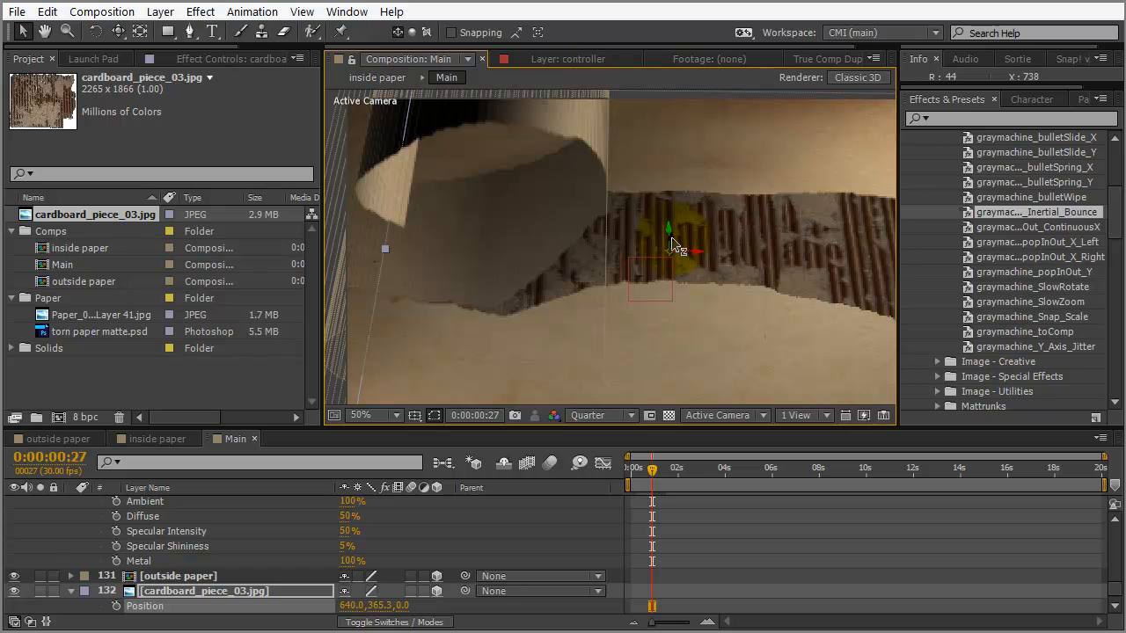
pyautogui.moveTo(668, 230); pyautogui.dragTo(670, 230)
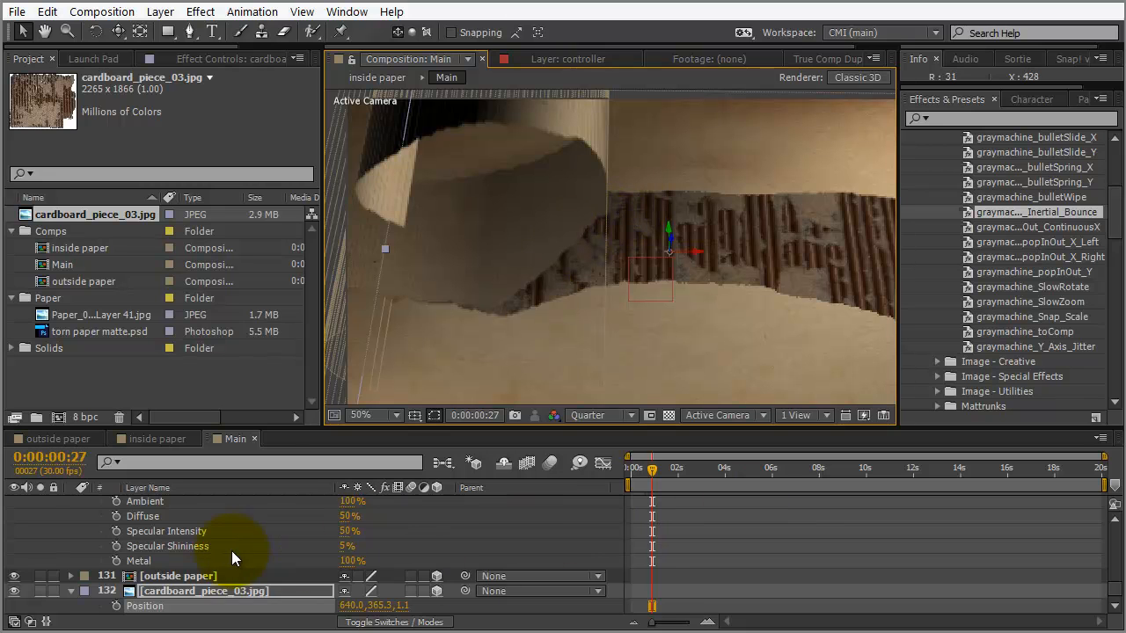
# Turn Casts Shadows On for the outside paper layer
pyautogui.click(192, 576)
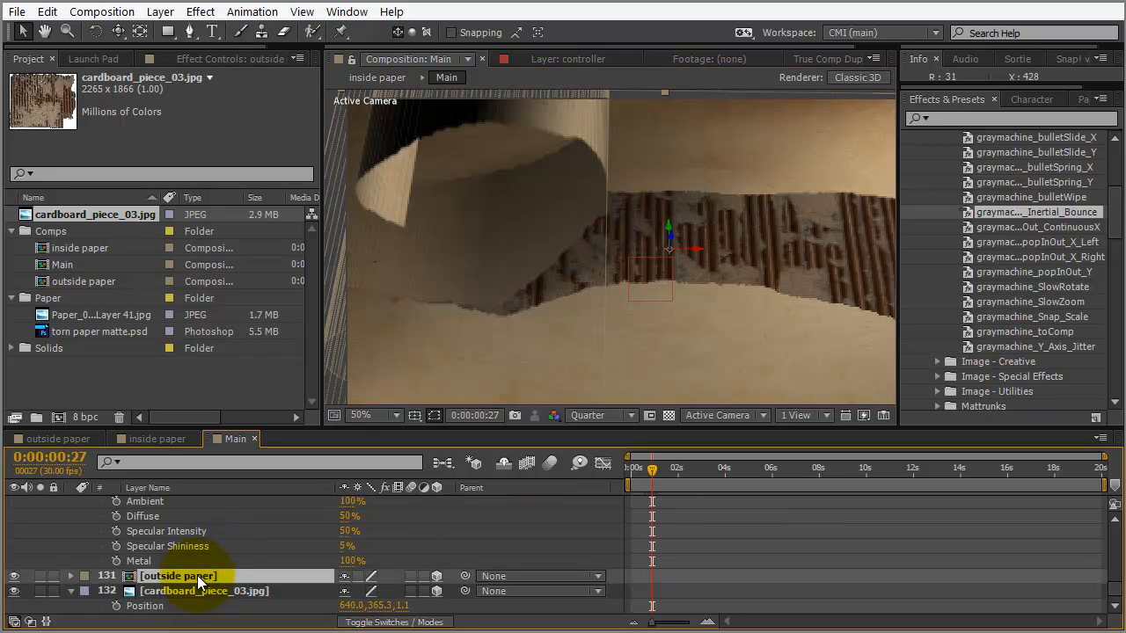
pyautogui.press('a')
pyautogui.press('a')
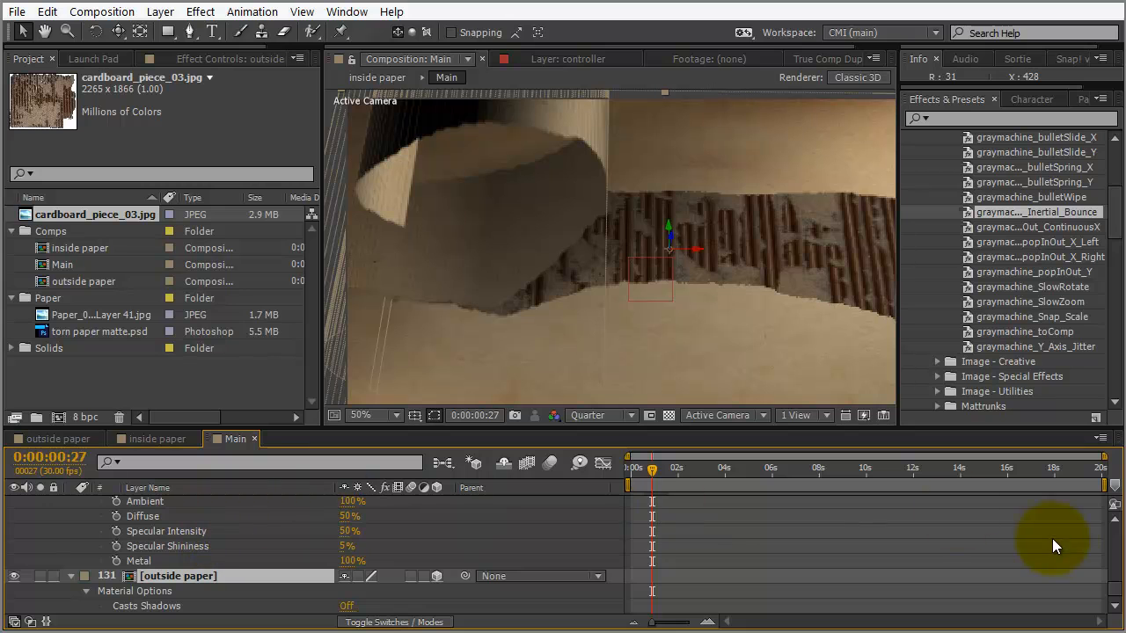
pyautogui.click(1116, 608)
pyautogui.click(1116, 608)
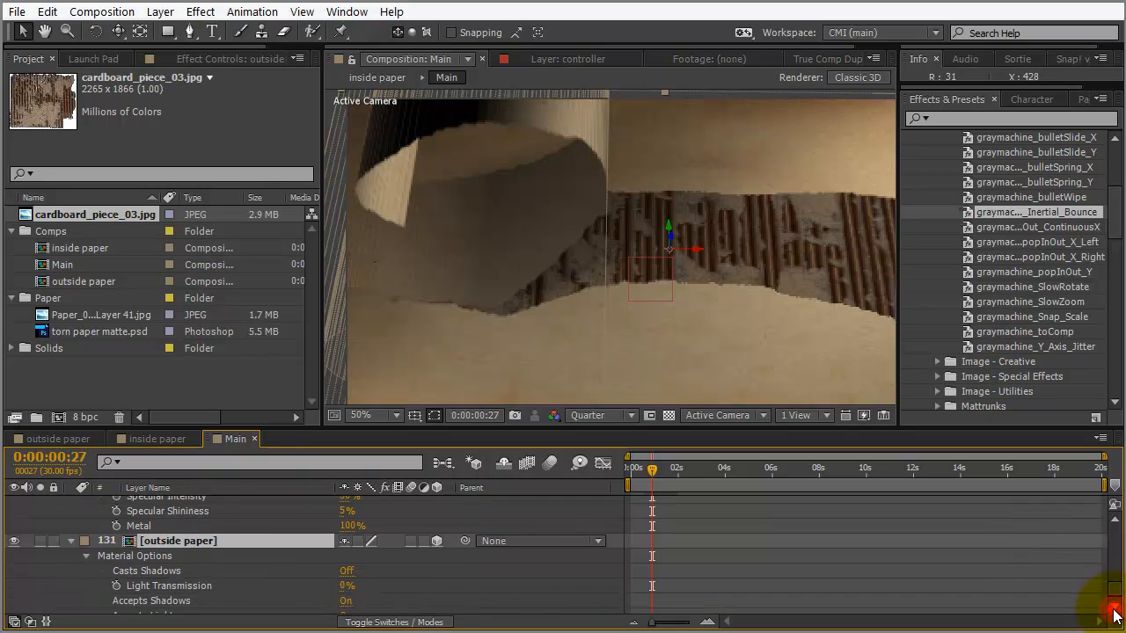
pyautogui.click(1116, 608)
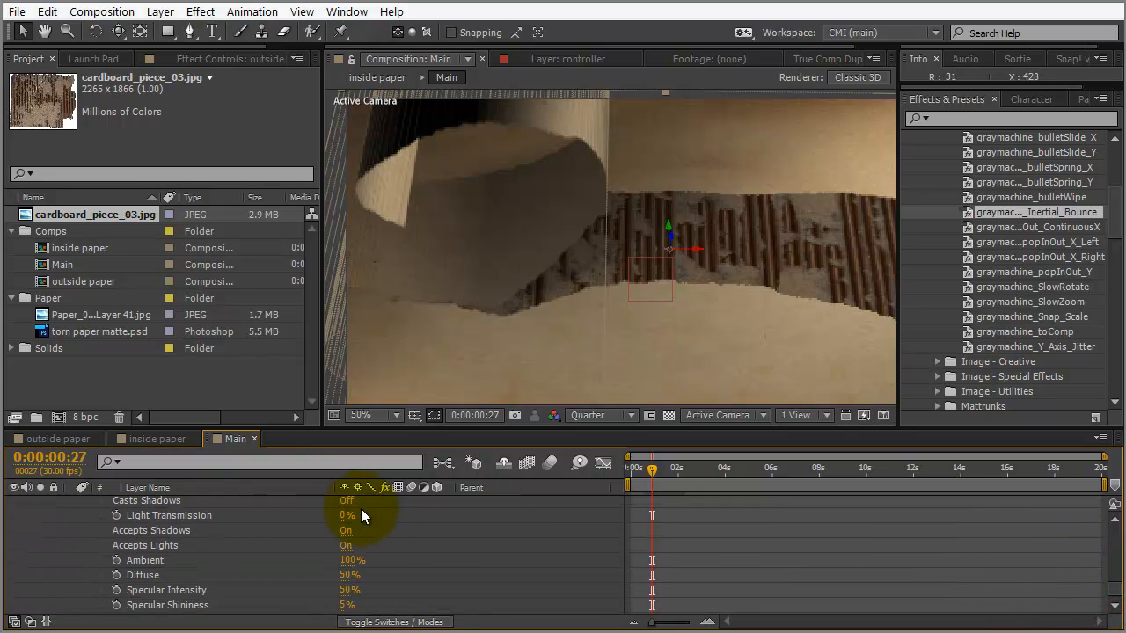
pyautogui.click(347, 507)
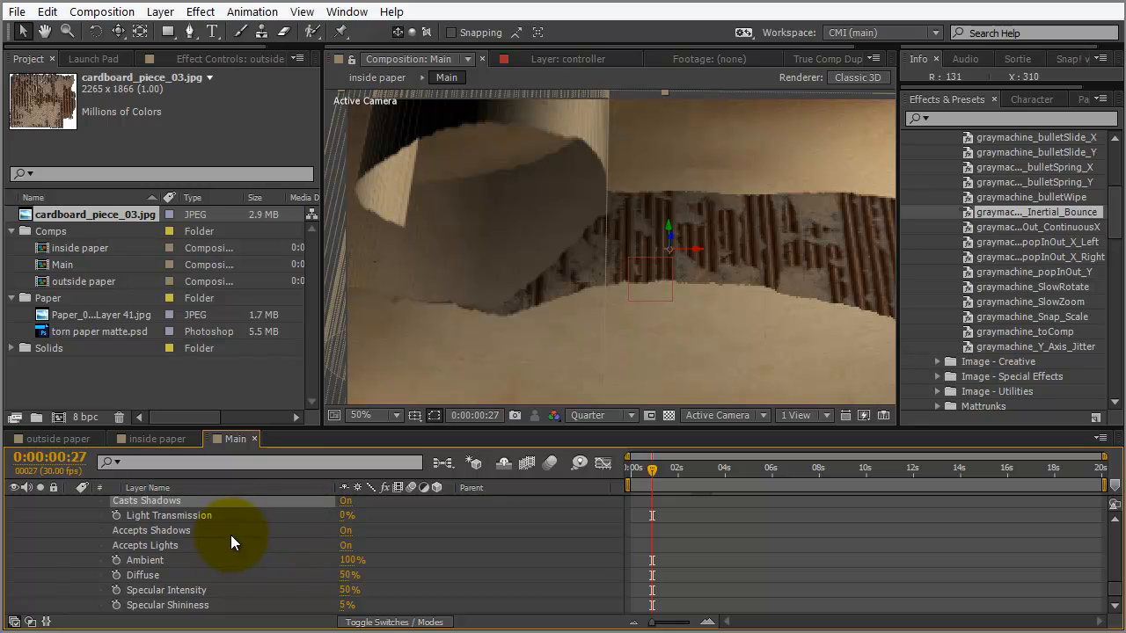
# Preview at Full resolution and move the cardboard layer to 640.0, 379.1, 15.5
pyautogui.click(577, 416)
pyautogui.click(507, 370)
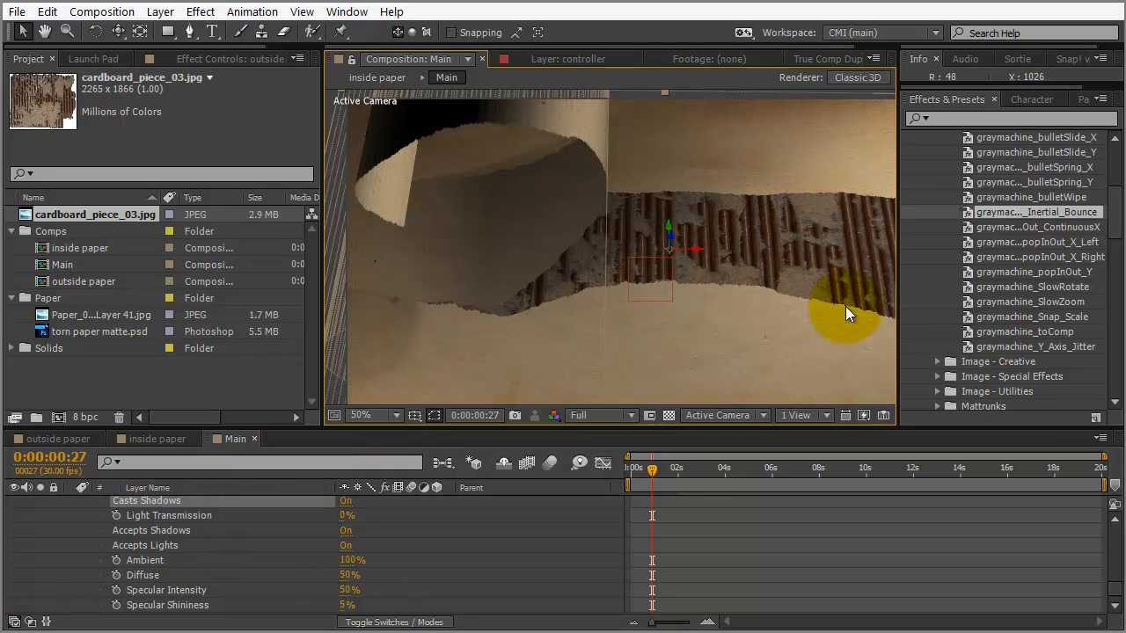
pyautogui.click(1115, 608)
pyautogui.click(1115, 608)
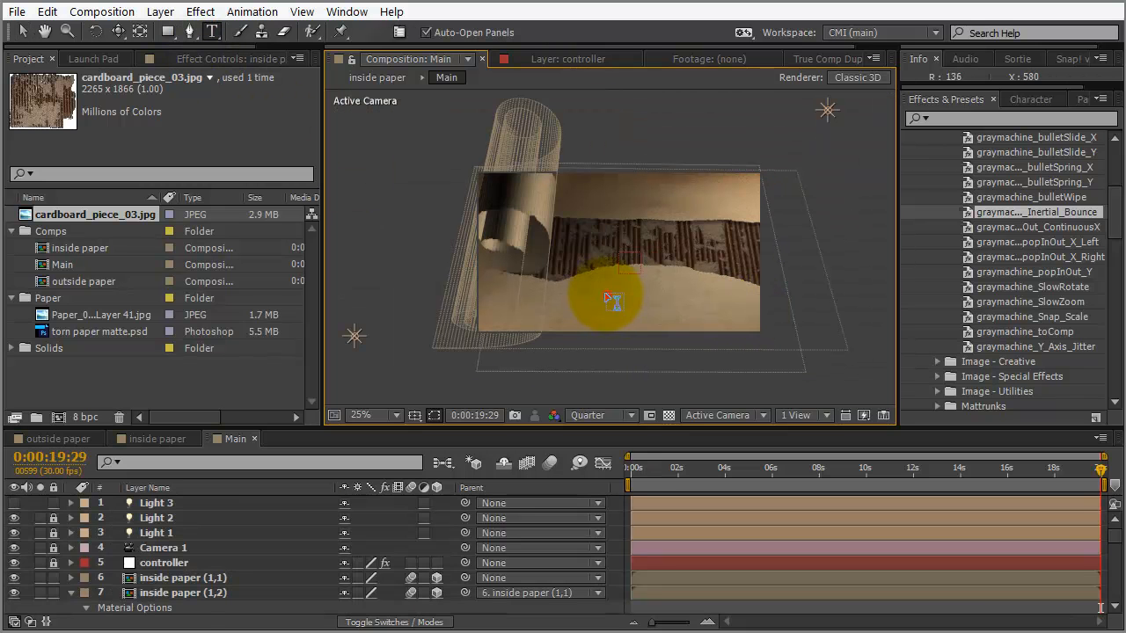
# Create a 'TUTS+' text layer and make it a 3D layer
pyautogui.click(614, 300)
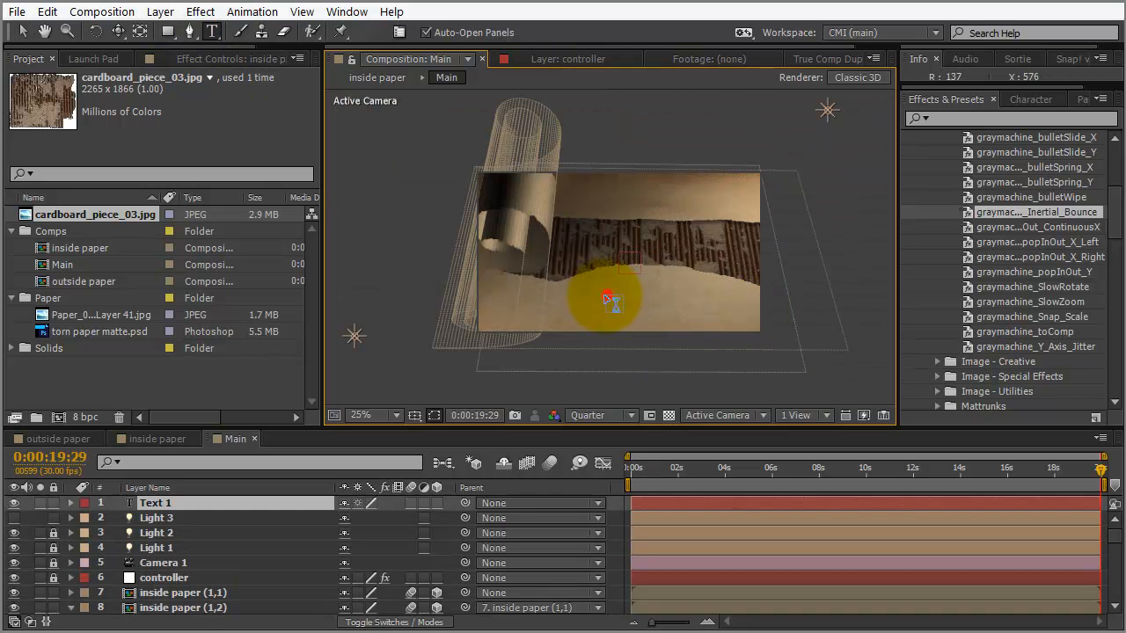
pyautogui.write('TUTS')
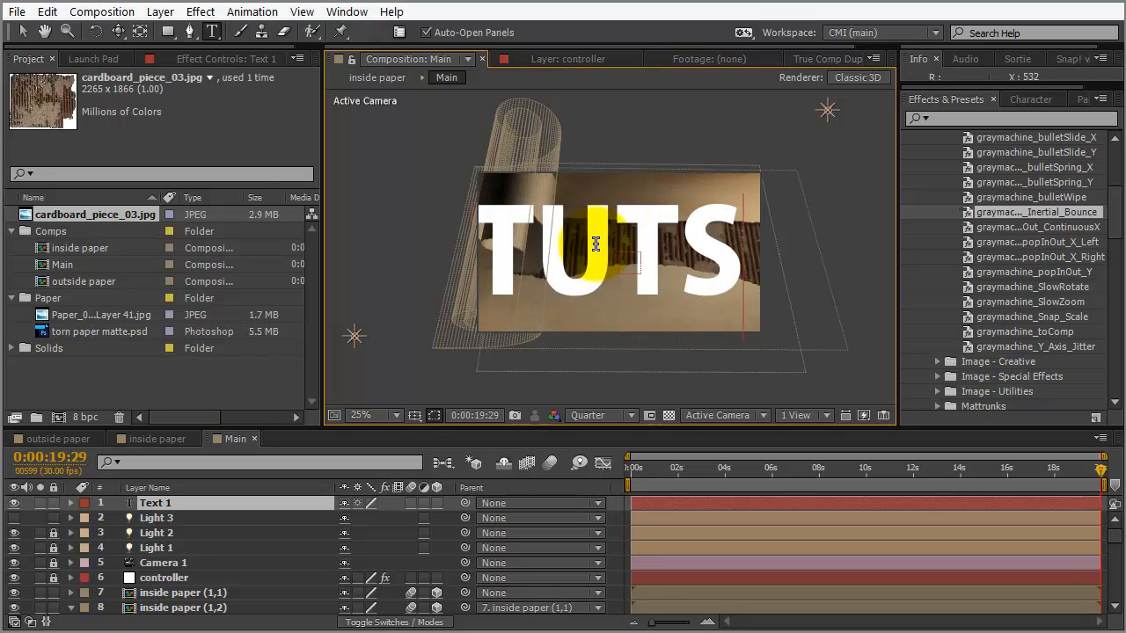
pyautogui.write('+')
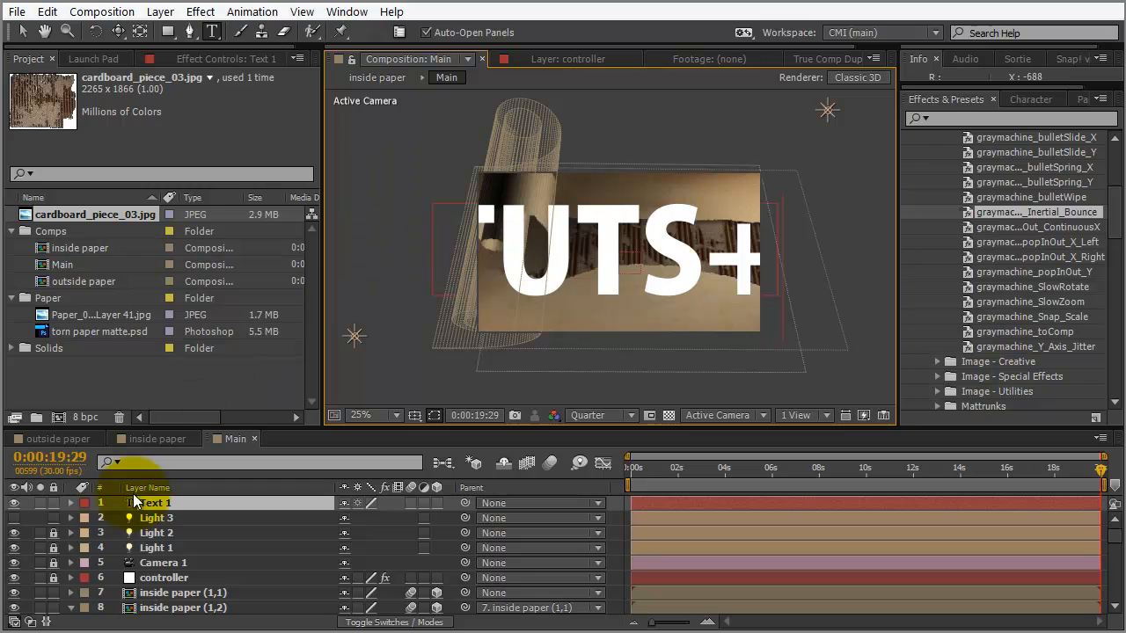
pyautogui.click(437, 503)
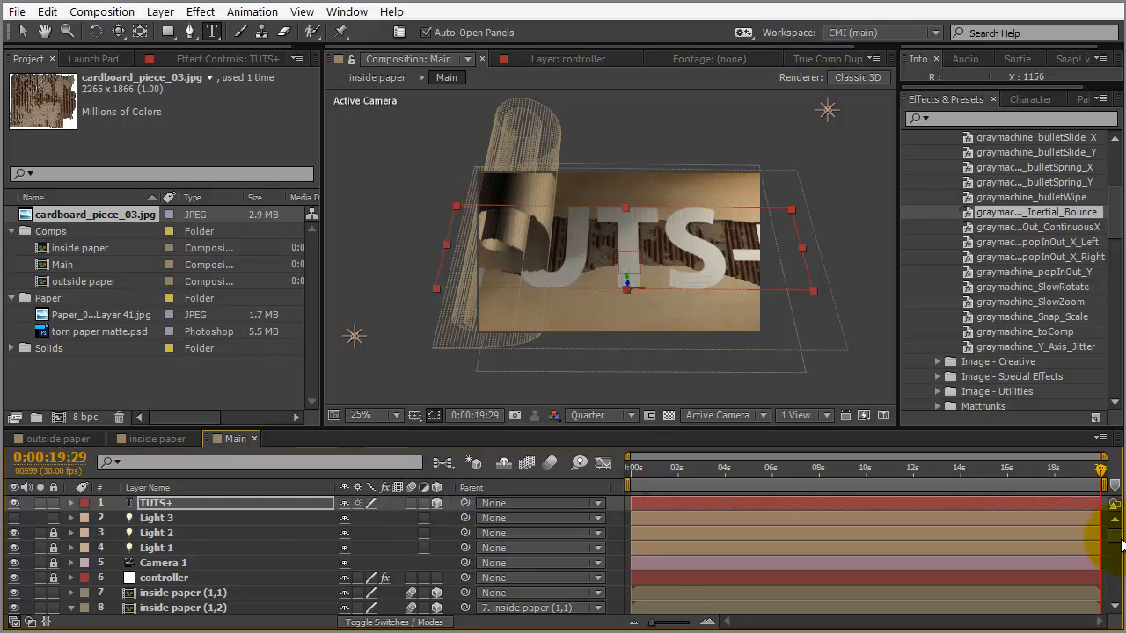
pyautogui.moveTo(1114, 536); pyautogui.dragTo(1100, 626)
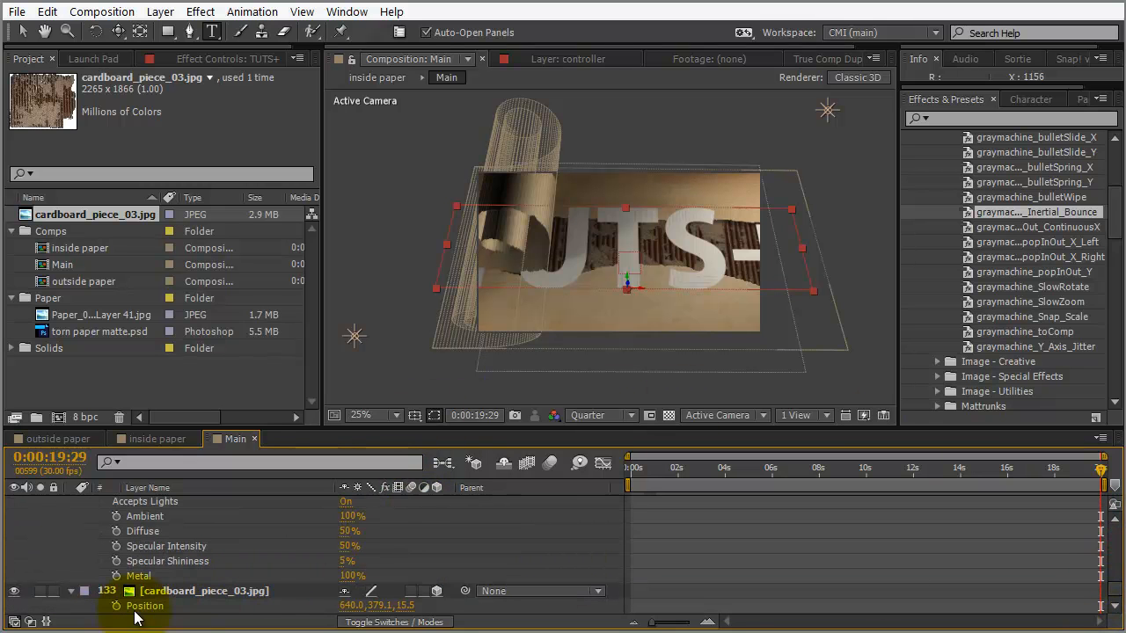
# Copy the cardboard layer's Position values onto the TUTS+ text layer
pyautogui.click(150, 607)
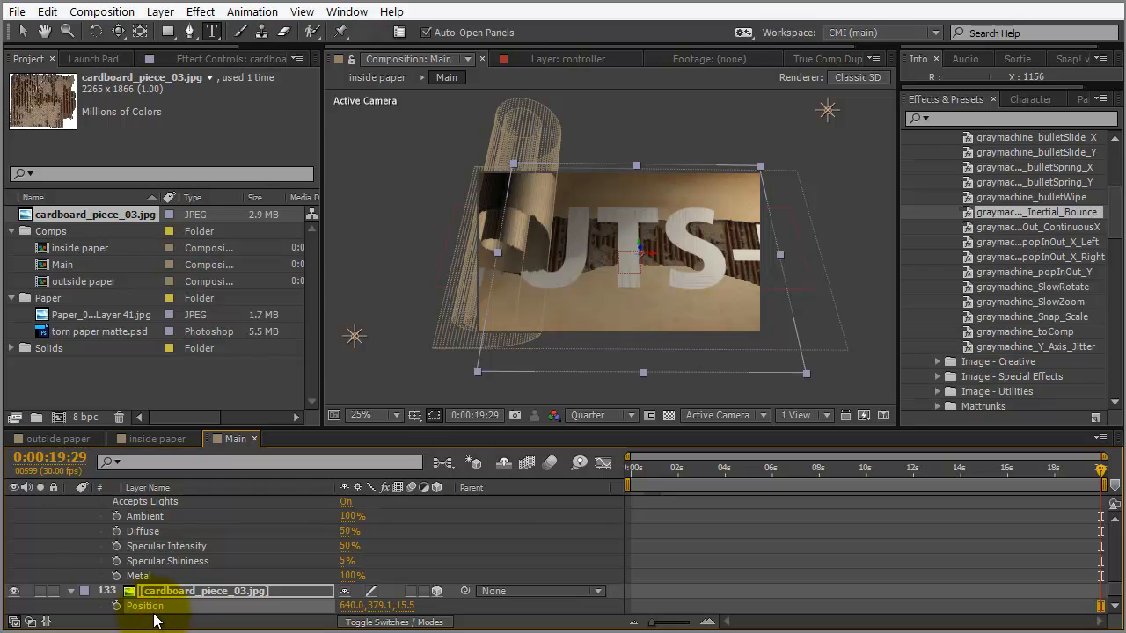
pyautogui.moveTo(1115, 591); pyautogui.dragTo(1112, 506)
pyautogui.click(209, 502)
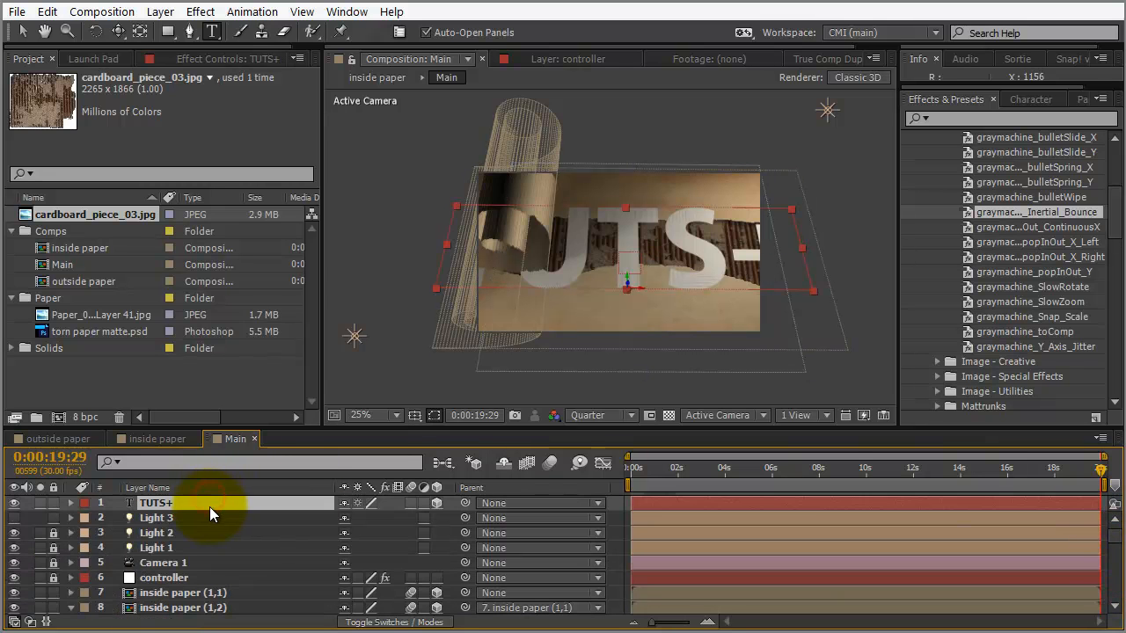
pyautogui.press('p')
pyautogui.click(154, 517)
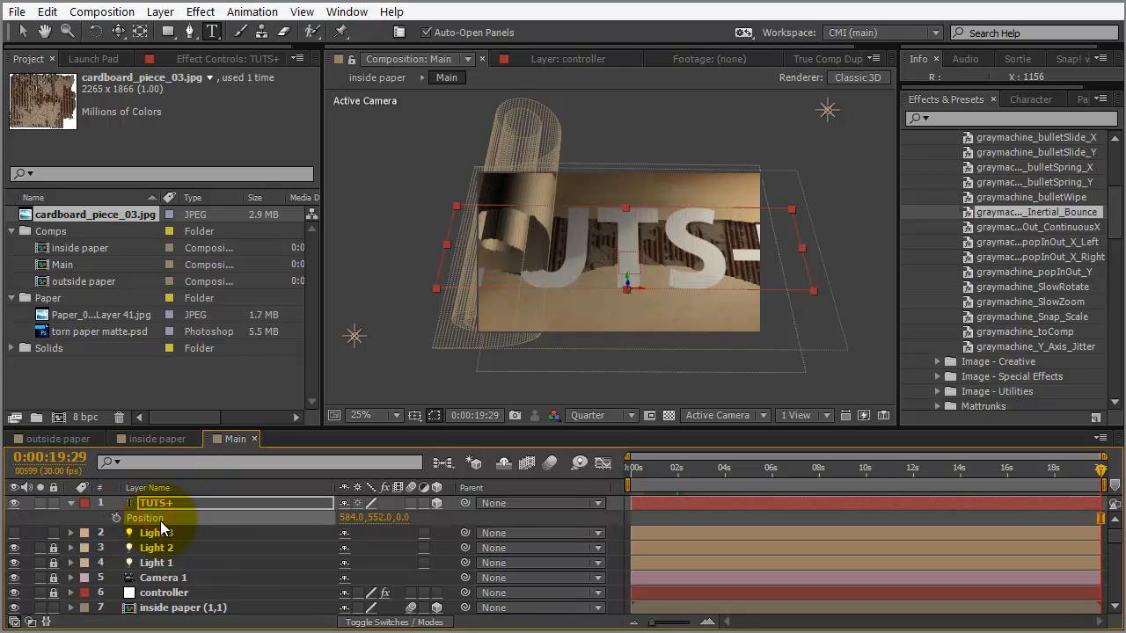
pyautogui.hotkey('ctrl', 'v')
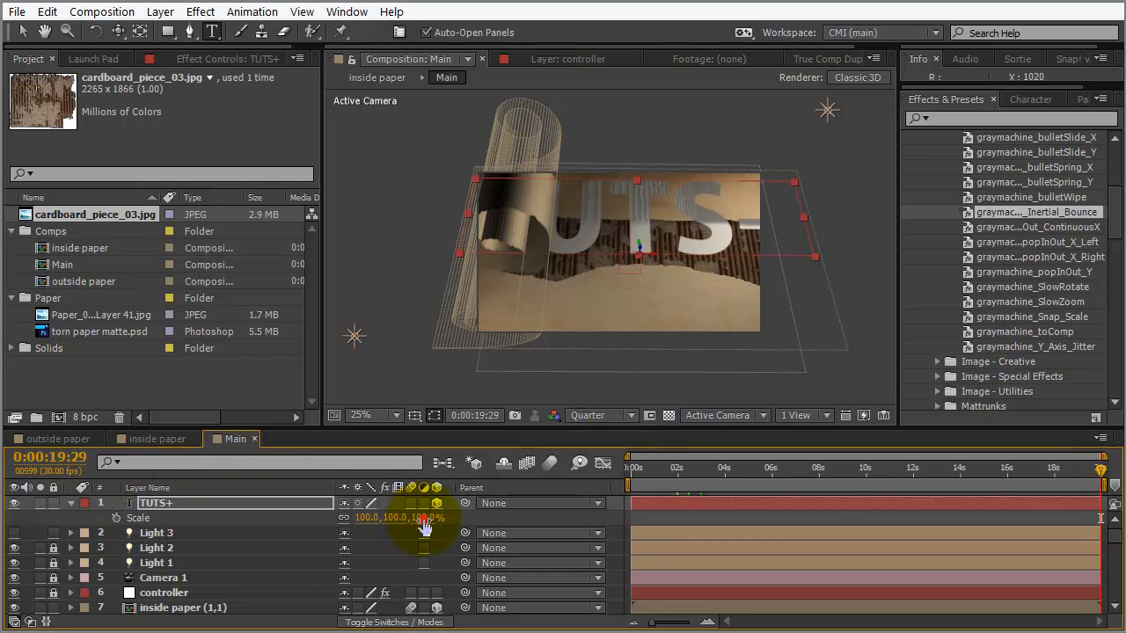
# Scale the TUTS+ text down to 46% and nudge it slightly downward
pyautogui.press('s')
pyautogui.moveTo(413, 519); pyautogui.dragTo(380, 522)
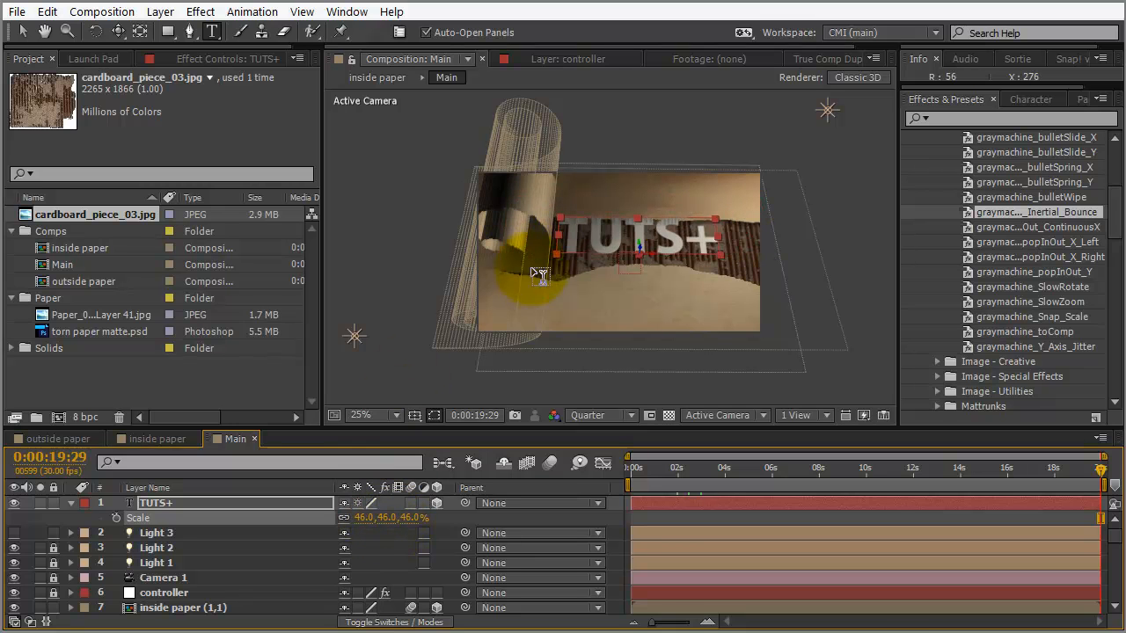
pyautogui.press('v')
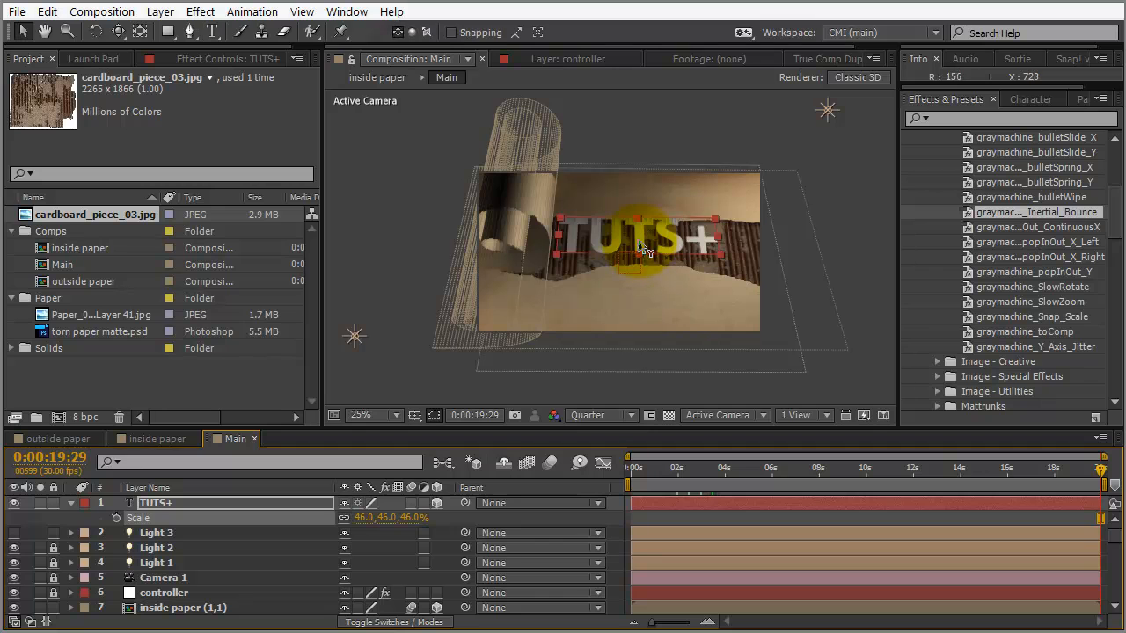
pyautogui.moveTo(638, 244); pyautogui.dragTo(662, 264)
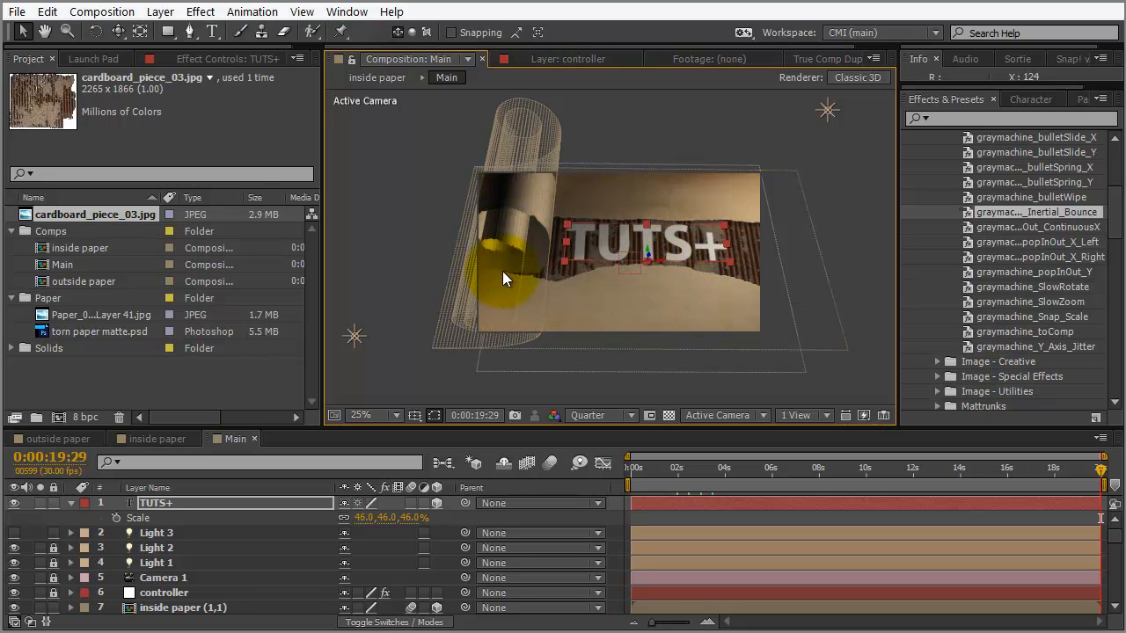
# Turn Casts Shadows On for the TUTS+ text layer
pyautogui.click(178, 501)
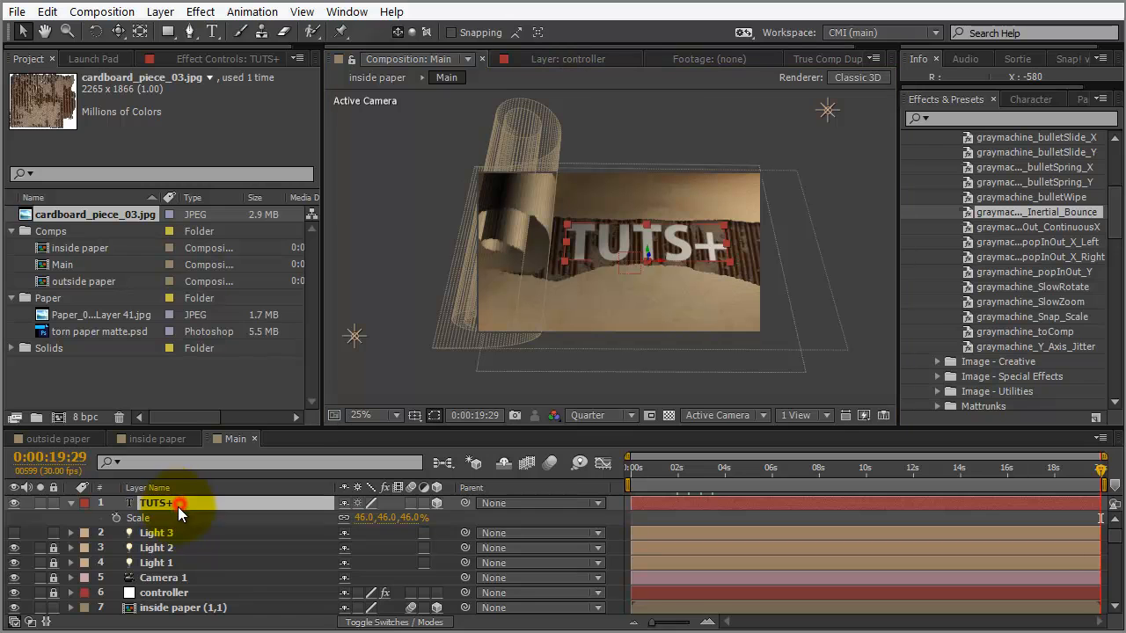
pyautogui.press('a')
pyautogui.press('a')
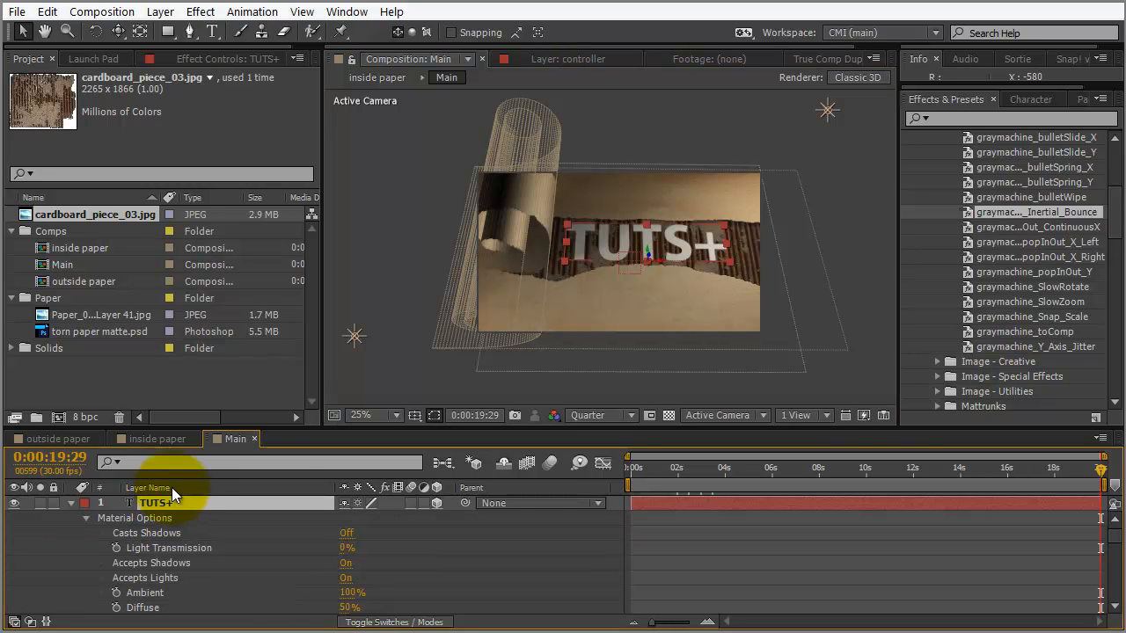
pyautogui.click(348, 534)
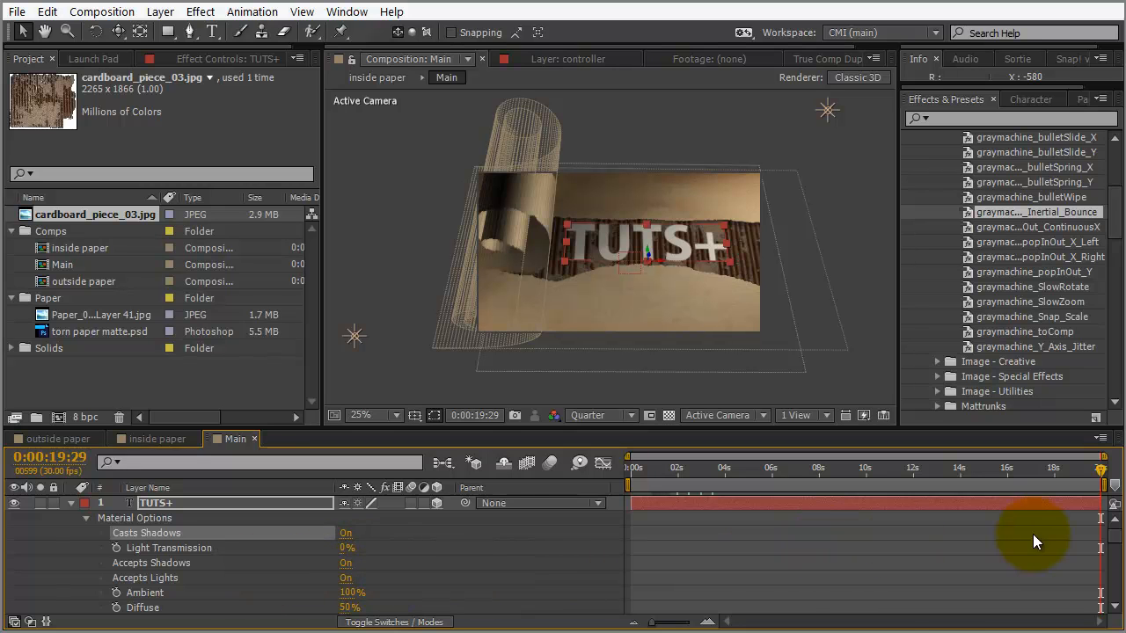
pyautogui.moveTo(1116, 533)
pyautogui.mouseDown()
pyautogui.moveTo(1119, 570)
pyautogui.moveTo(1119, 548)
pyautogui.mouseUp()
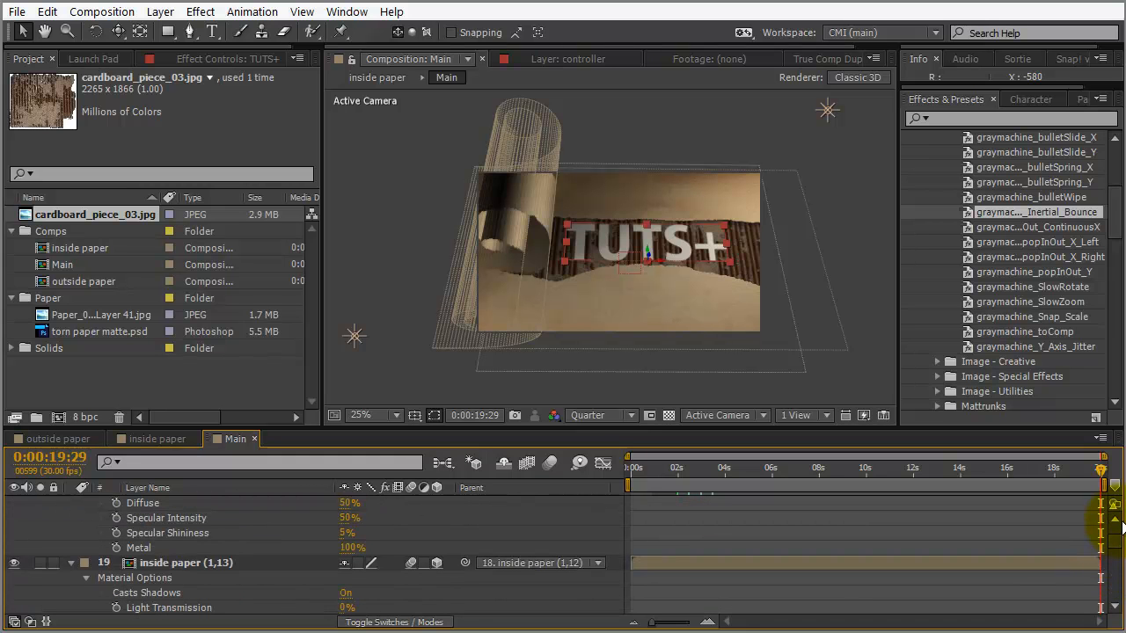
pyautogui.moveTo(1119, 534); pyautogui.dragTo(945, 432)
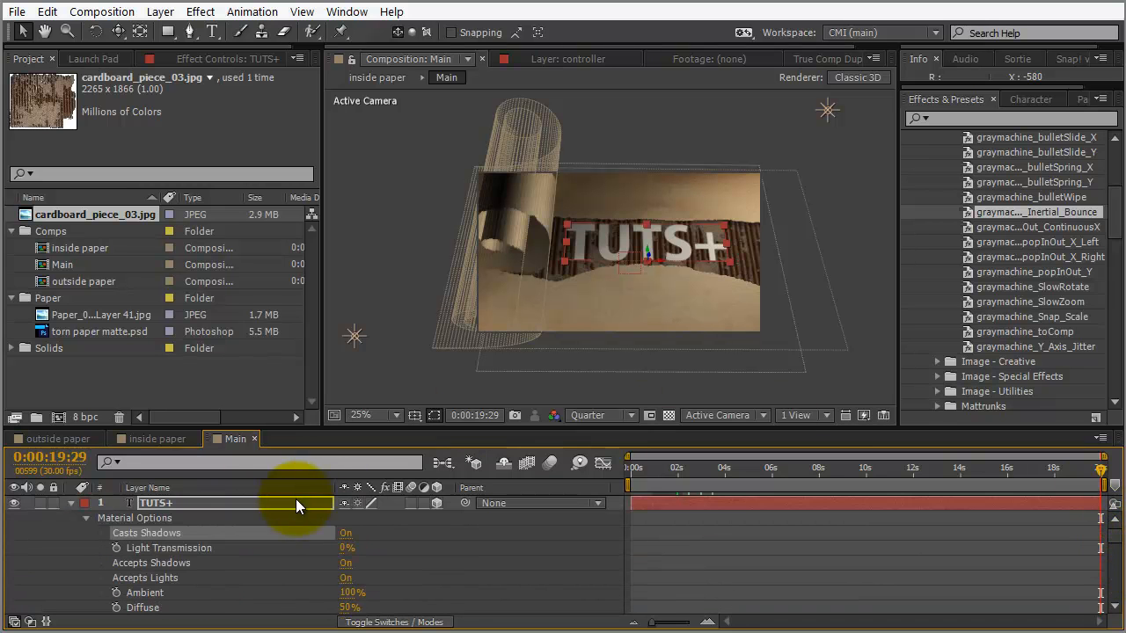
# Fine-tune the TUTS+ text Position to 676.0, 422.3, 11.6, checking it zoomed in
pyautogui.click(260, 501)
pyautogui.press('p')
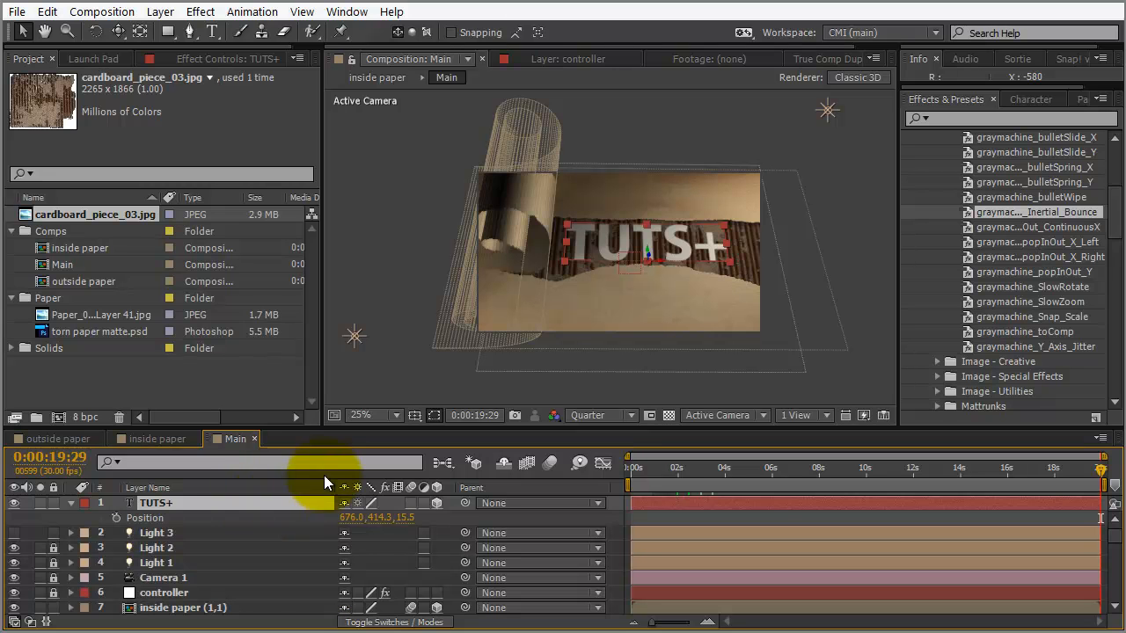
pyautogui.moveTo(380, 520); pyautogui.dragTo(403, 484)
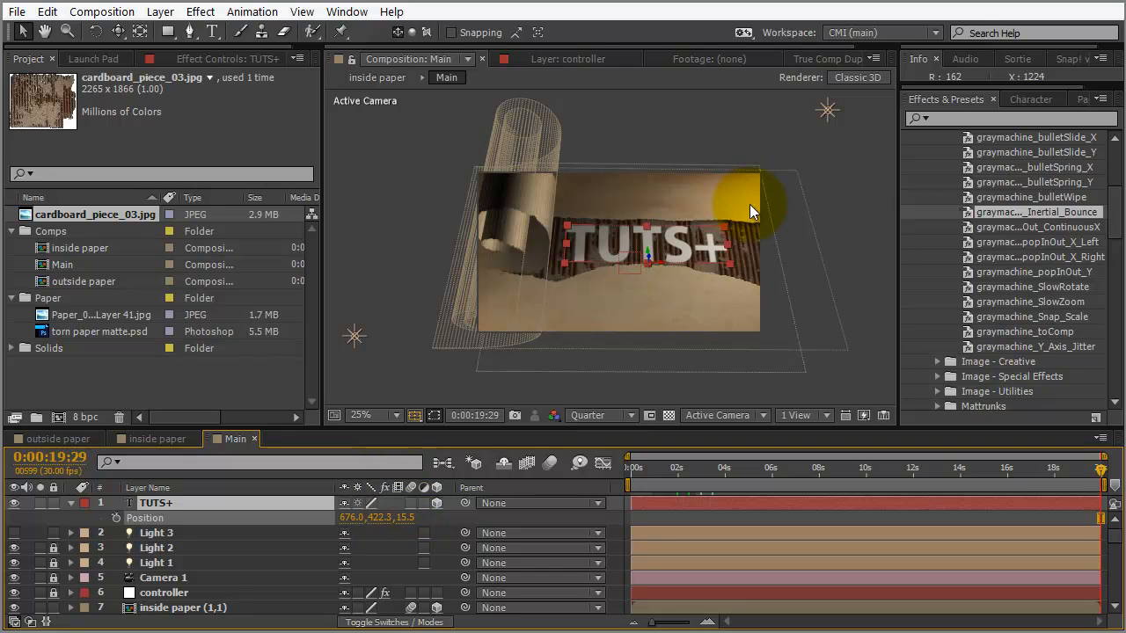
pyautogui.press('.')
pyautogui.moveTo(689, 275); pyautogui.dragTo(685, 269)
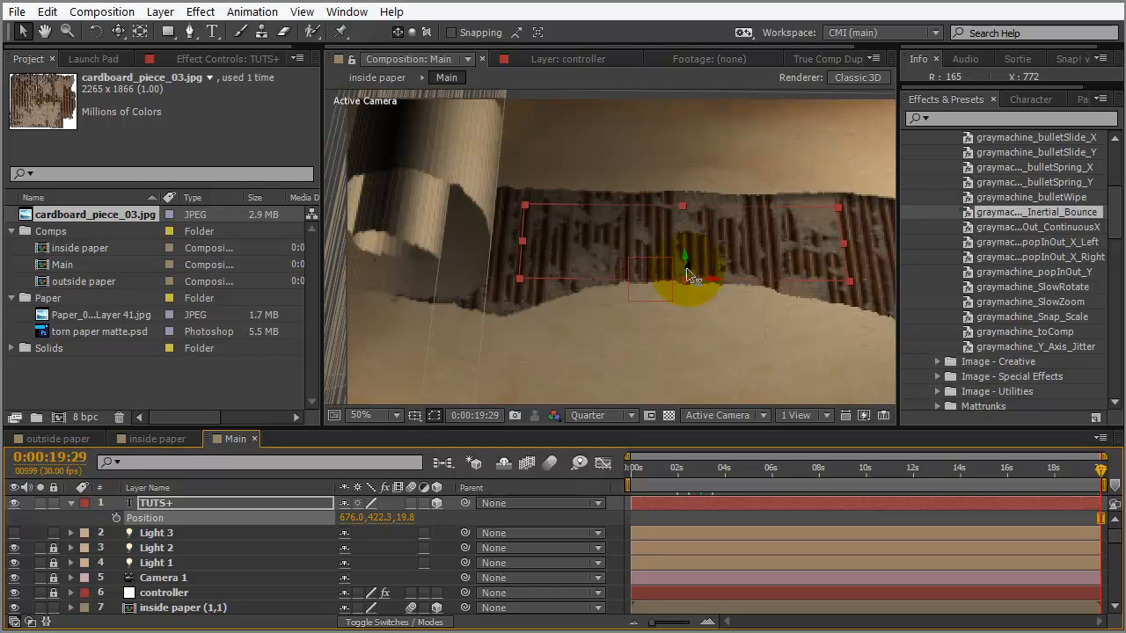
pyautogui.moveTo(689, 275); pyautogui.dragTo(646, 252)
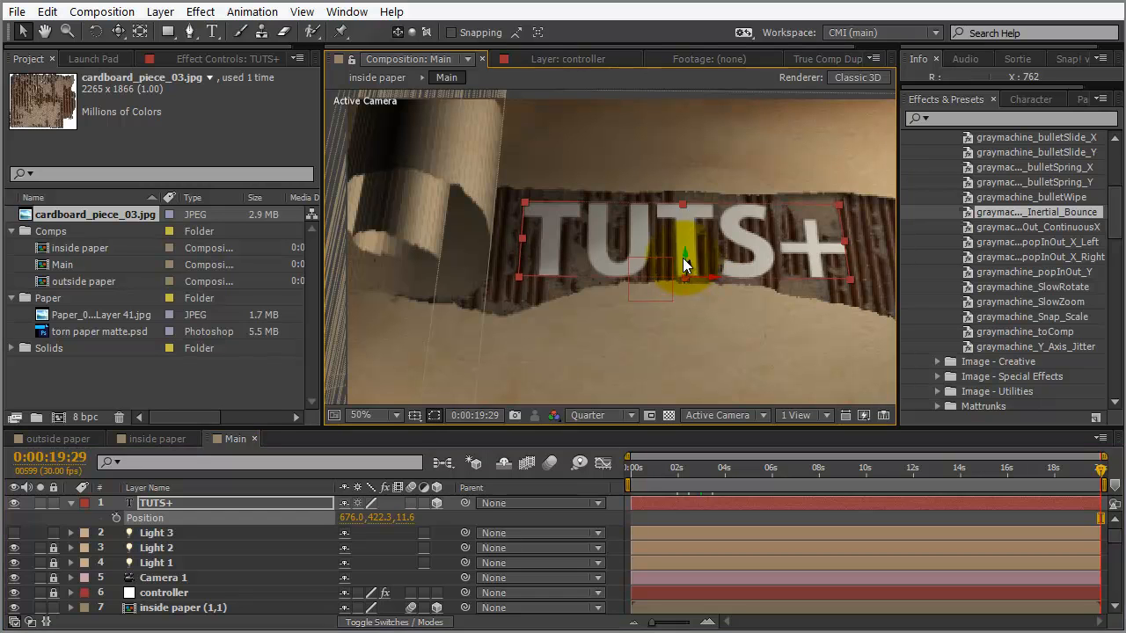
pyautogui.scroll(-2, 634, 225)
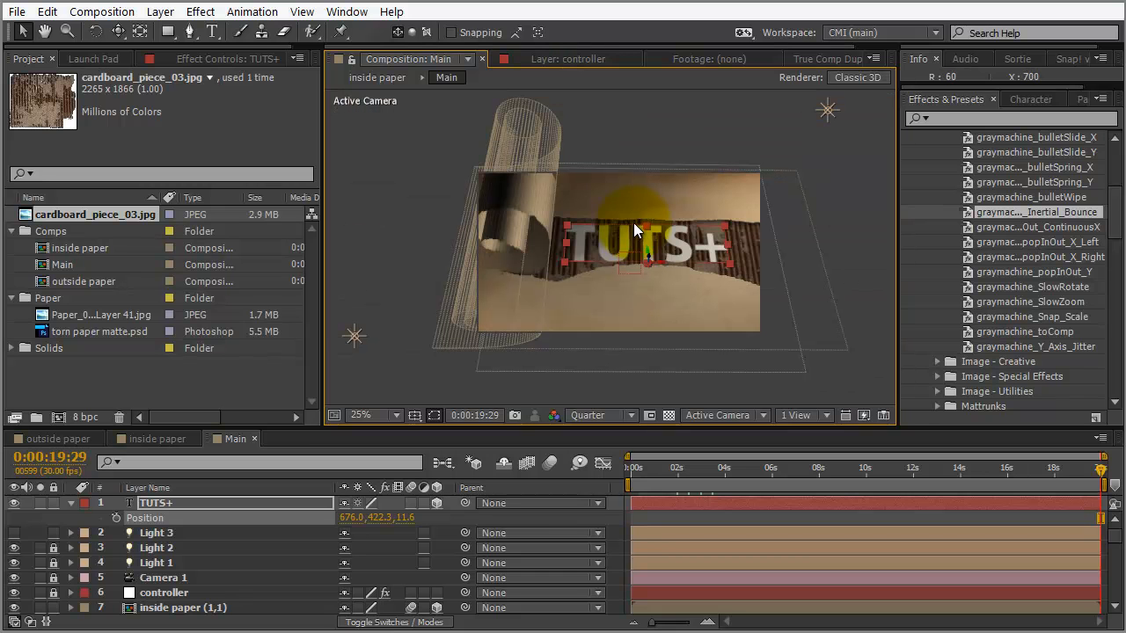
pyautogui.moveTo(694, 286); pyautogui.dragTo(676, 284)
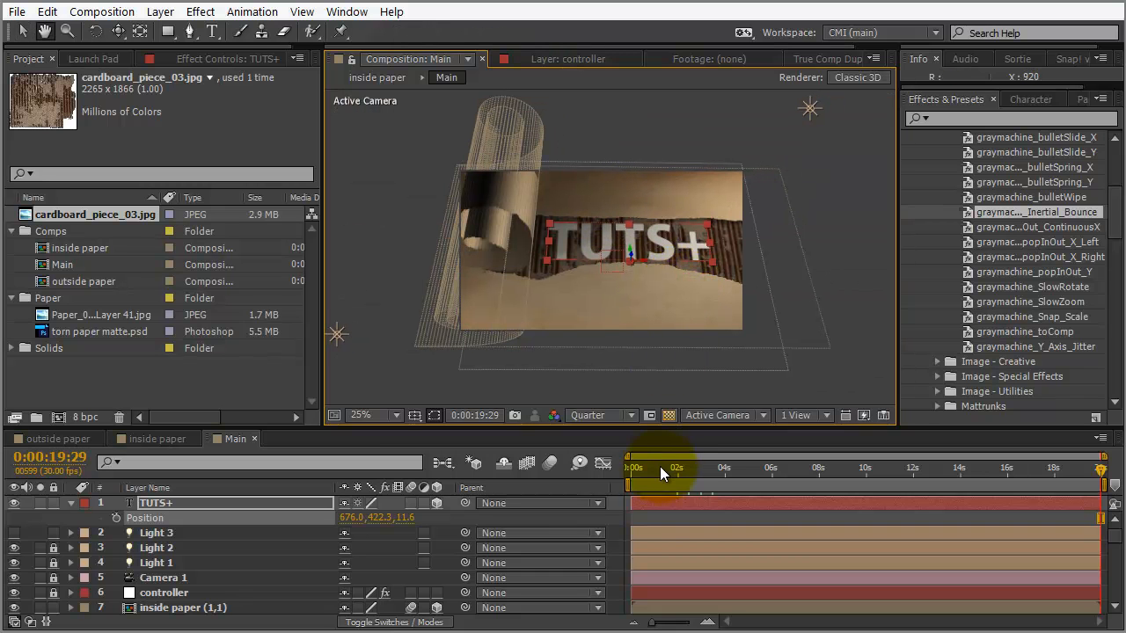
# Show frame 0:00:00:00 at Full resolution and 100% magnification in a maximized composition view
pyautogui.moveTo(655, 471); pyautogui.dragTo(627, 474)
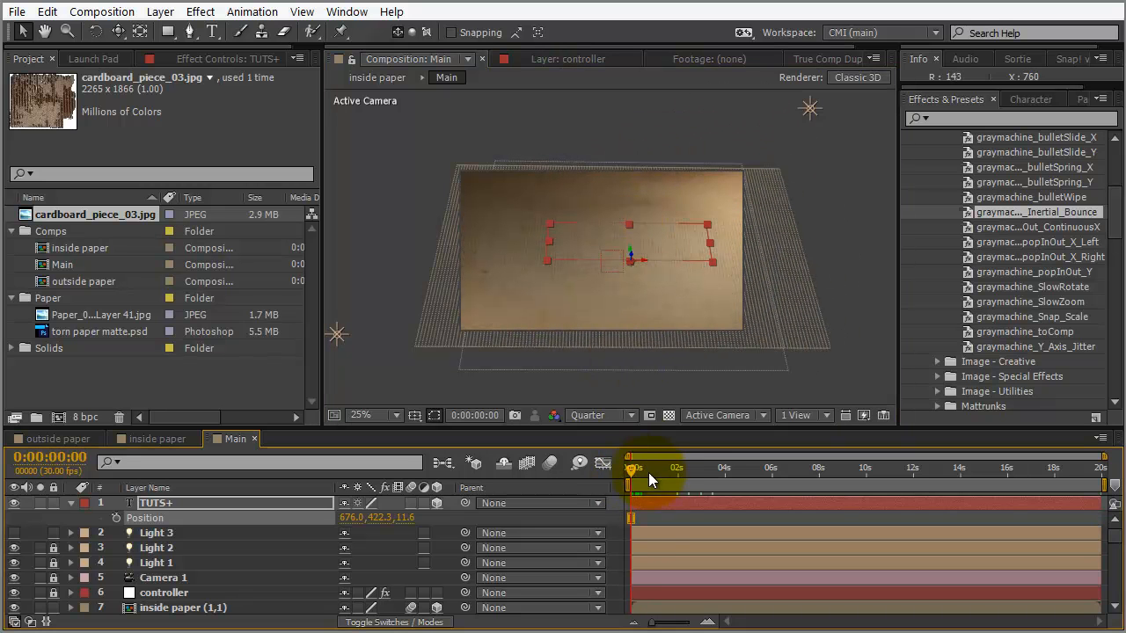
pyautogui.click(605, 416)
pyautogui.click(605, 461)
pyautogui.click(377, 415)
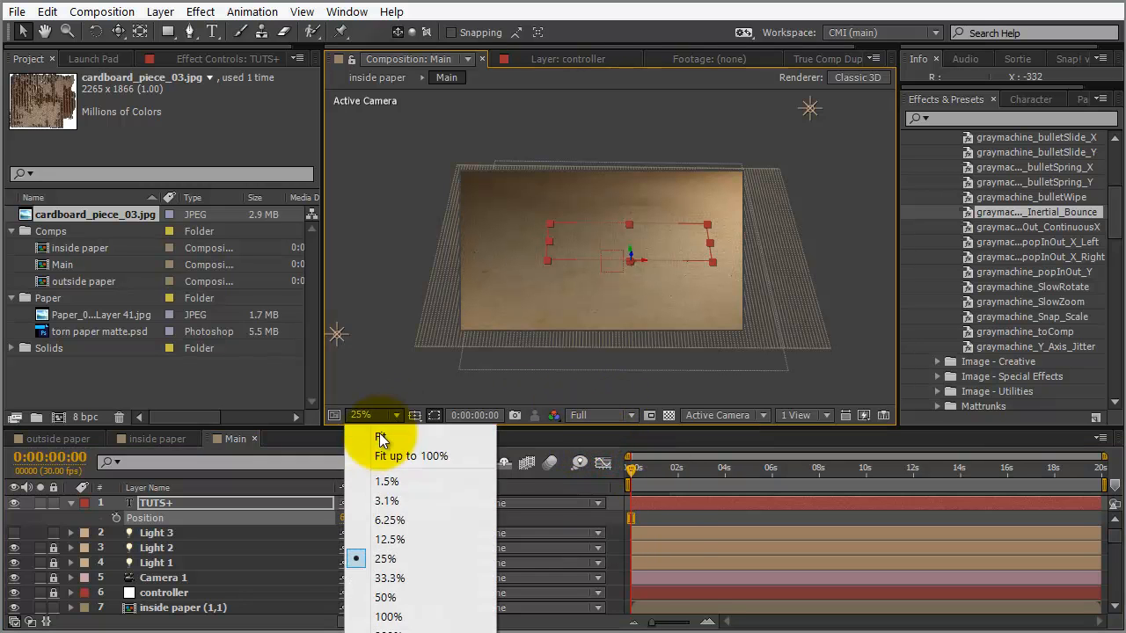
pyautogui.click(387, 616)
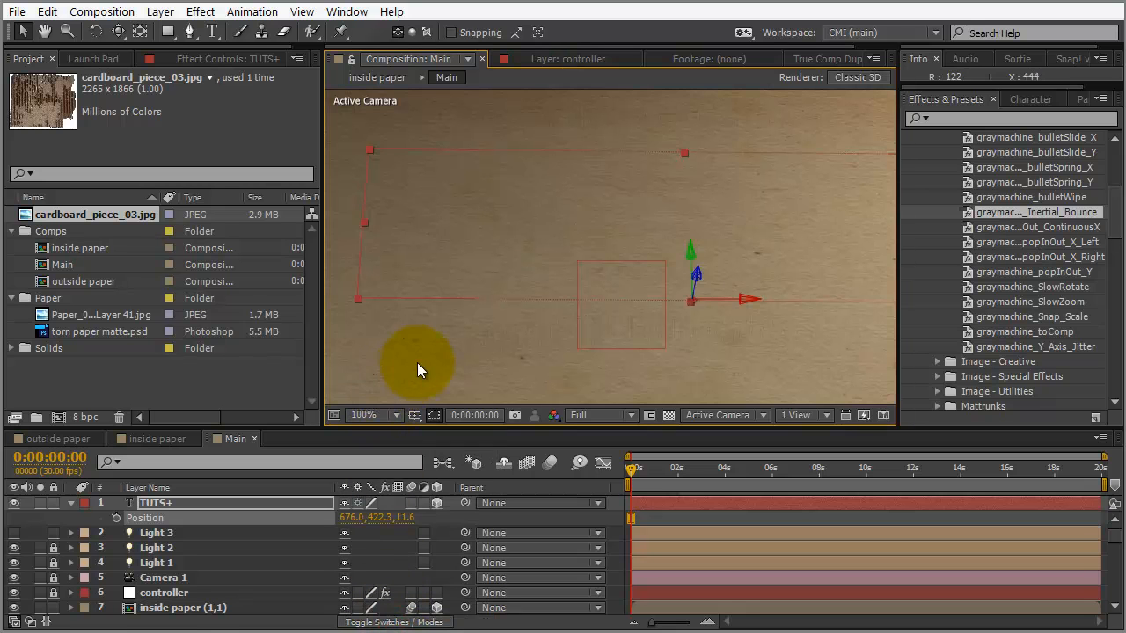
pyautogui.press('`')
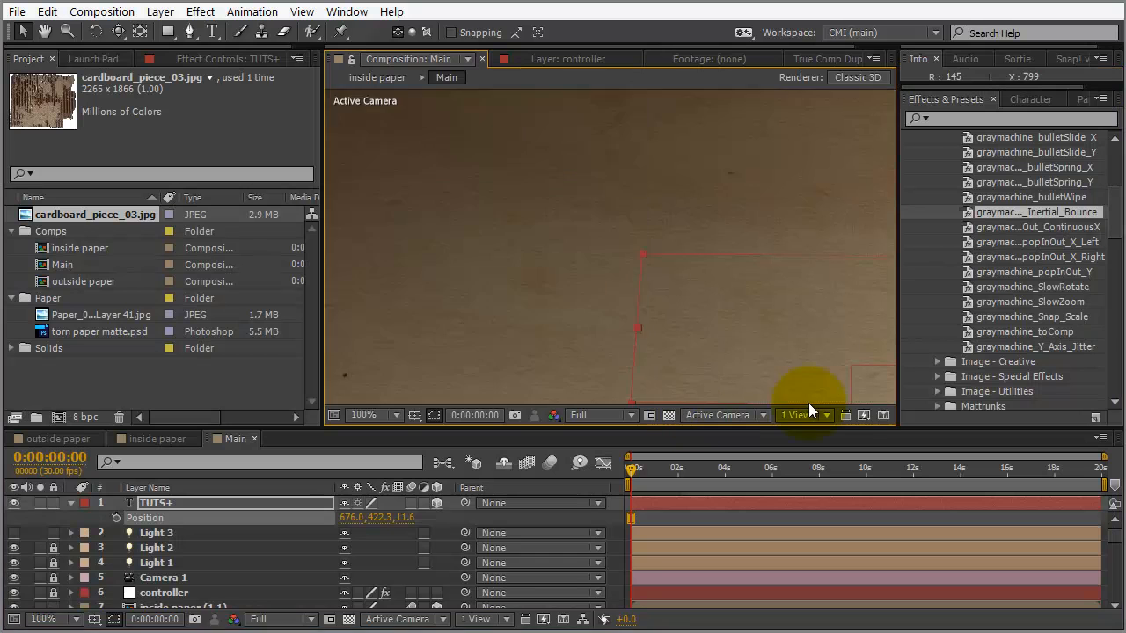
# Restore the normal panel layout, select all layers, and collapse their expanded properties
pyautogui.press('`')
pyautogui.moveTo(1116, 538); pyautogui.dragTo(1116, 611)
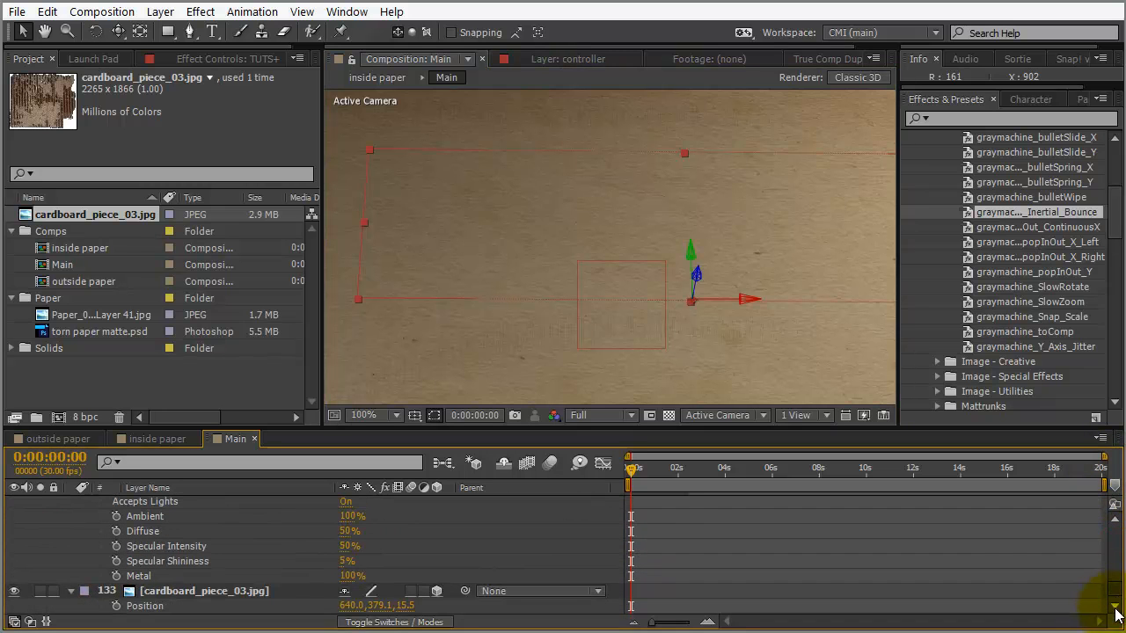
pyautogui.click(1117, 524)
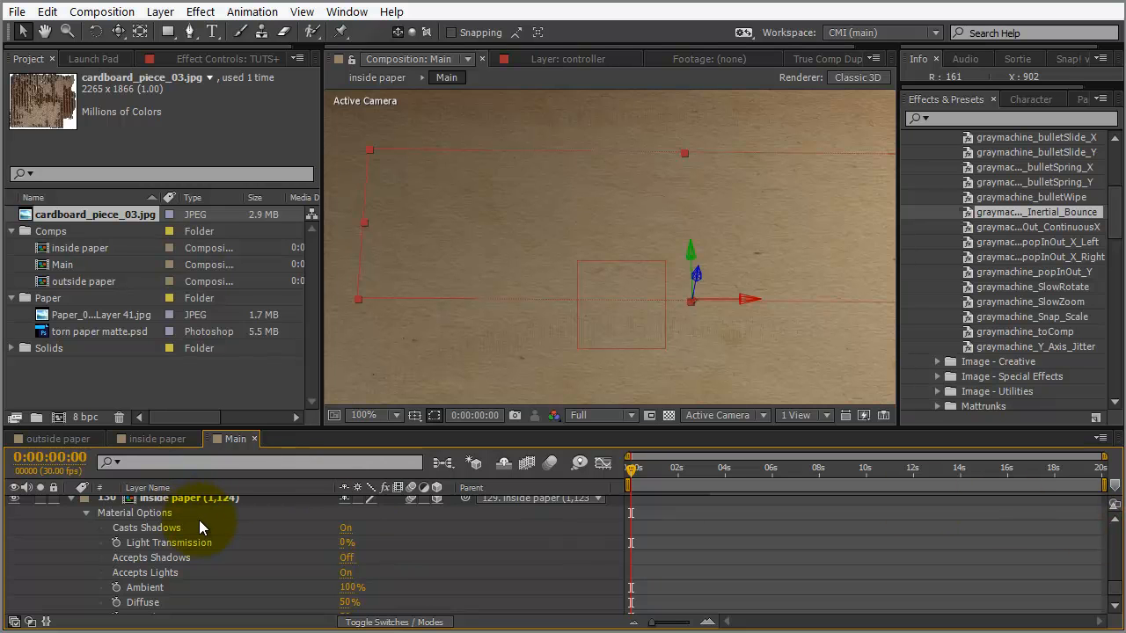
pyautogui.hotkey('ctrl', 'a')
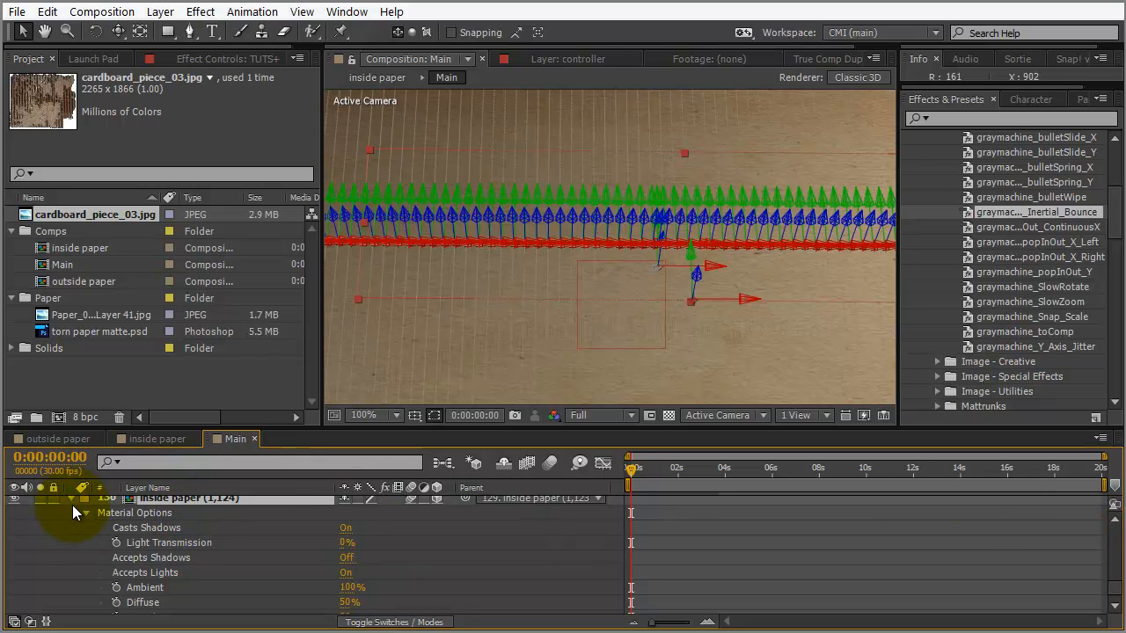
pyautogui.click(72, 499)
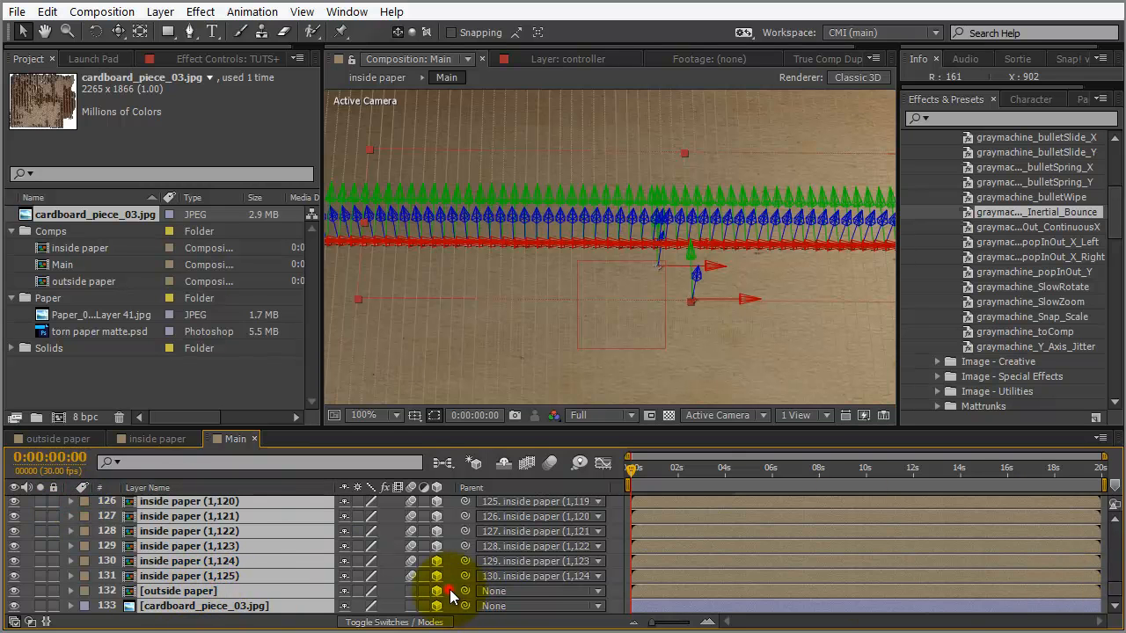
# Set the outside paper layer's Z position to 0.1
pyautogui.press('F2')
pyautogui.click(214, 594)
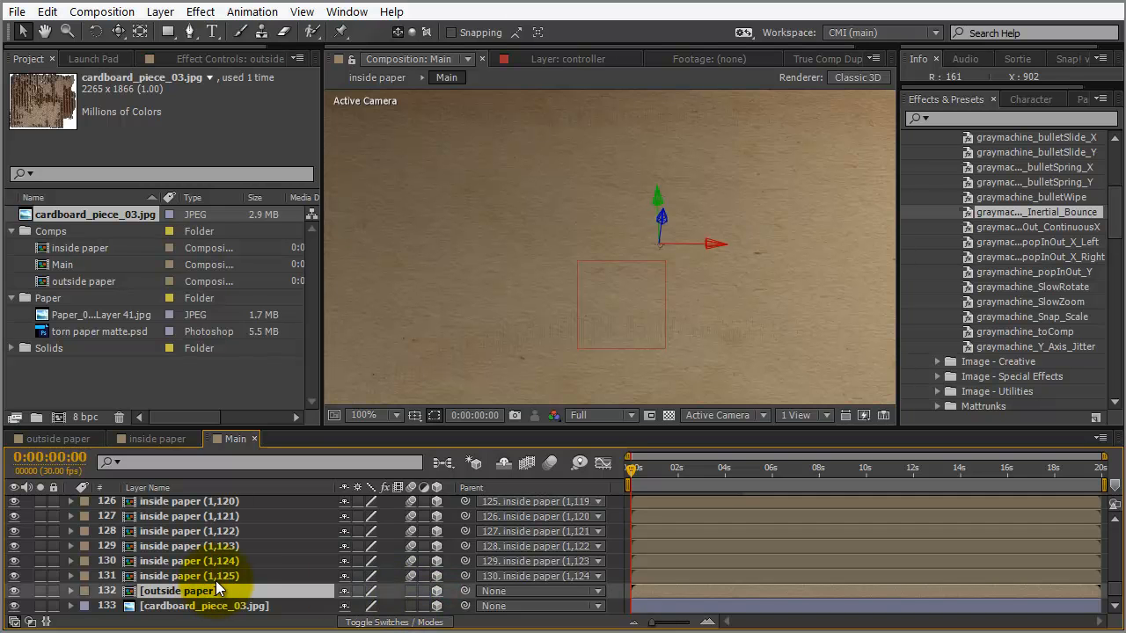
pyautogui.press('p')
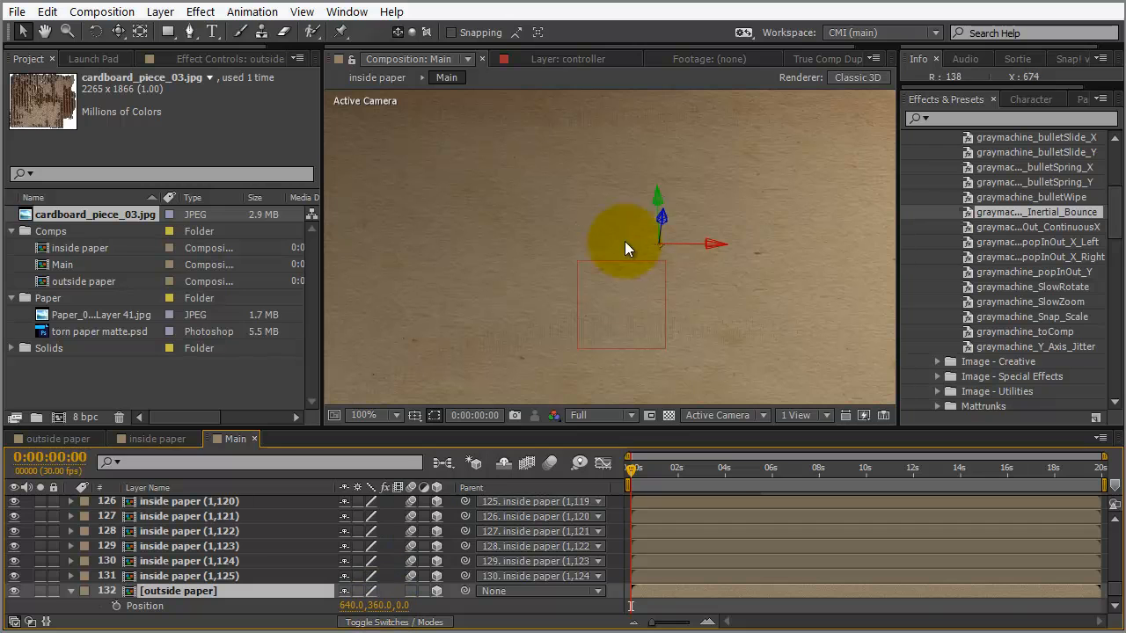
pyautogui.click(404, 605)
pyautogui.write('0.1')
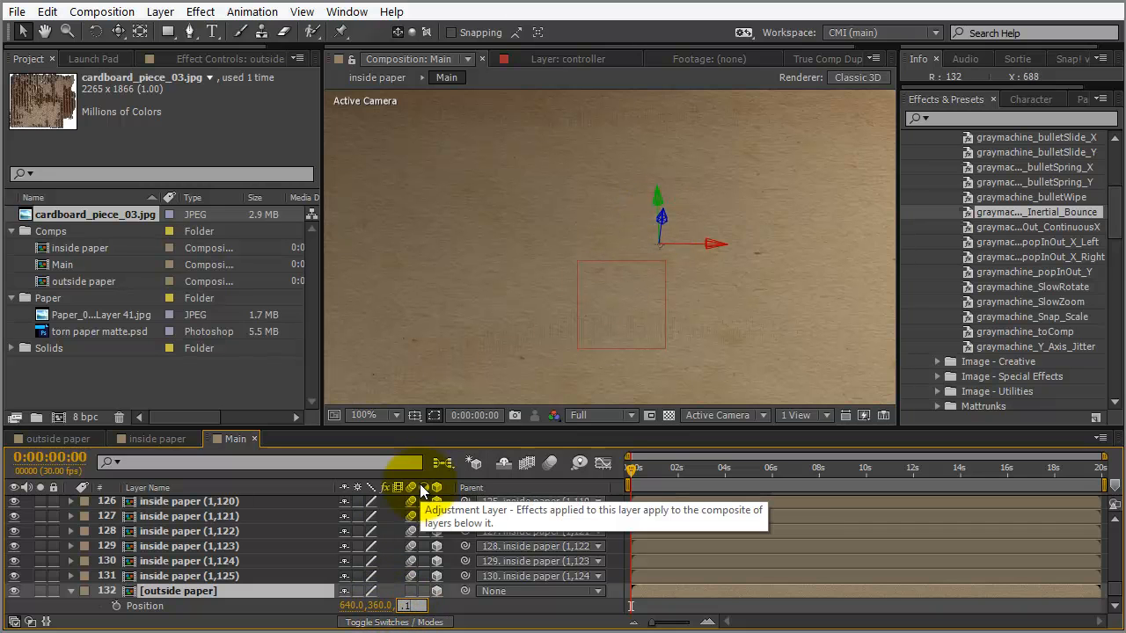
pyautogui.press('Return')
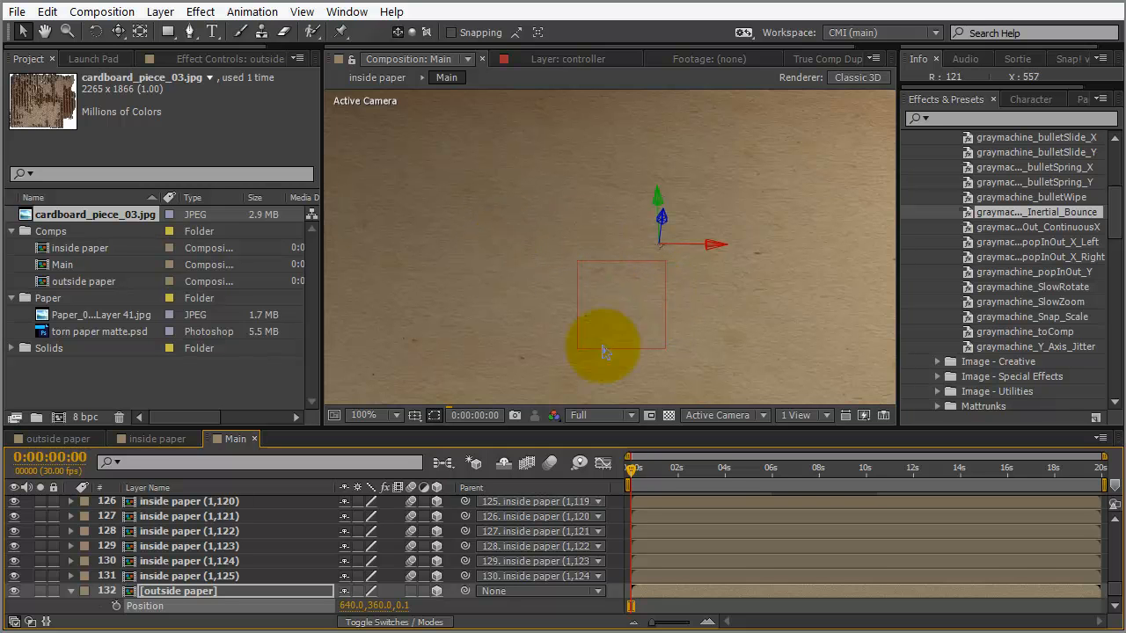
# Maximize the composition view to check the TUTS+ reveal through the torn paper
pyautogui.press('`')
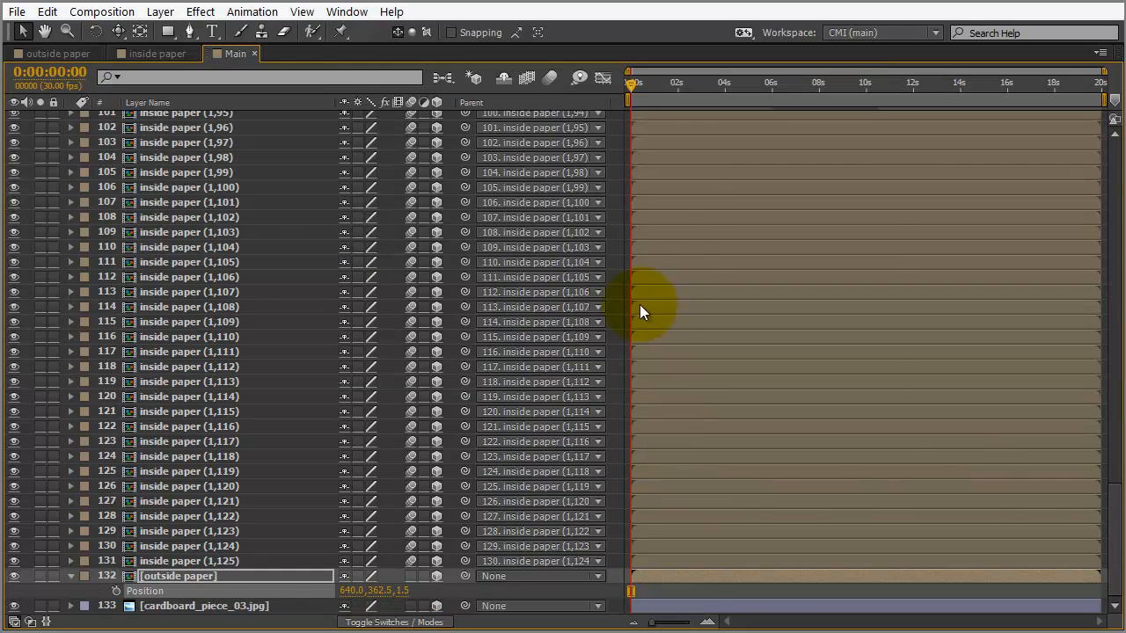
pyautogui.press('`')
pyautogui.click(408, 140)
pyautogui.press('`')
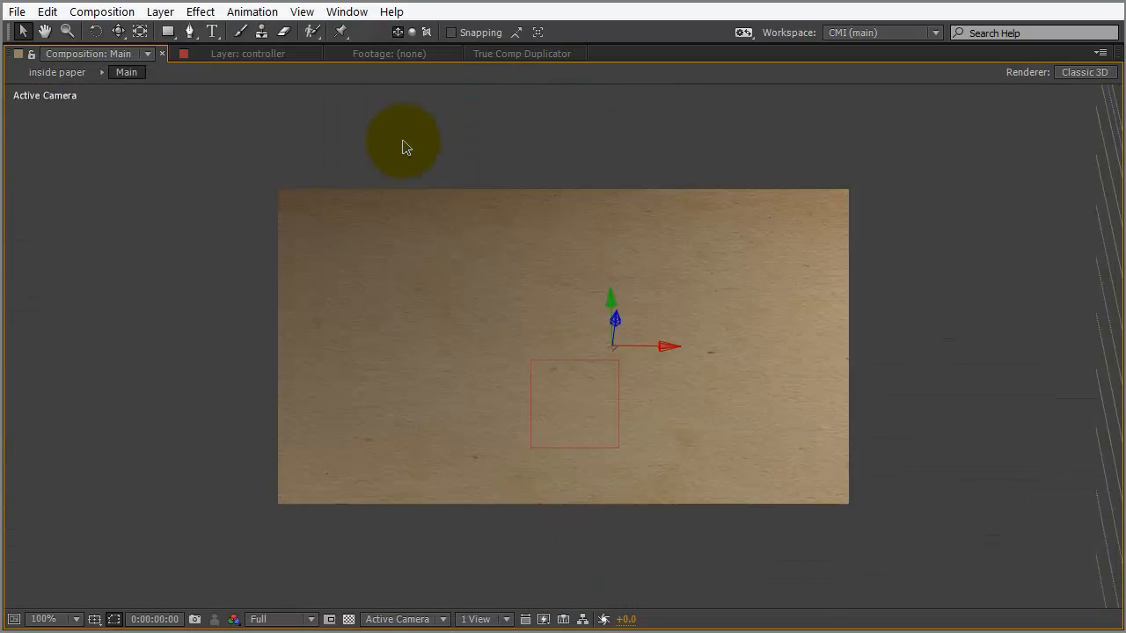